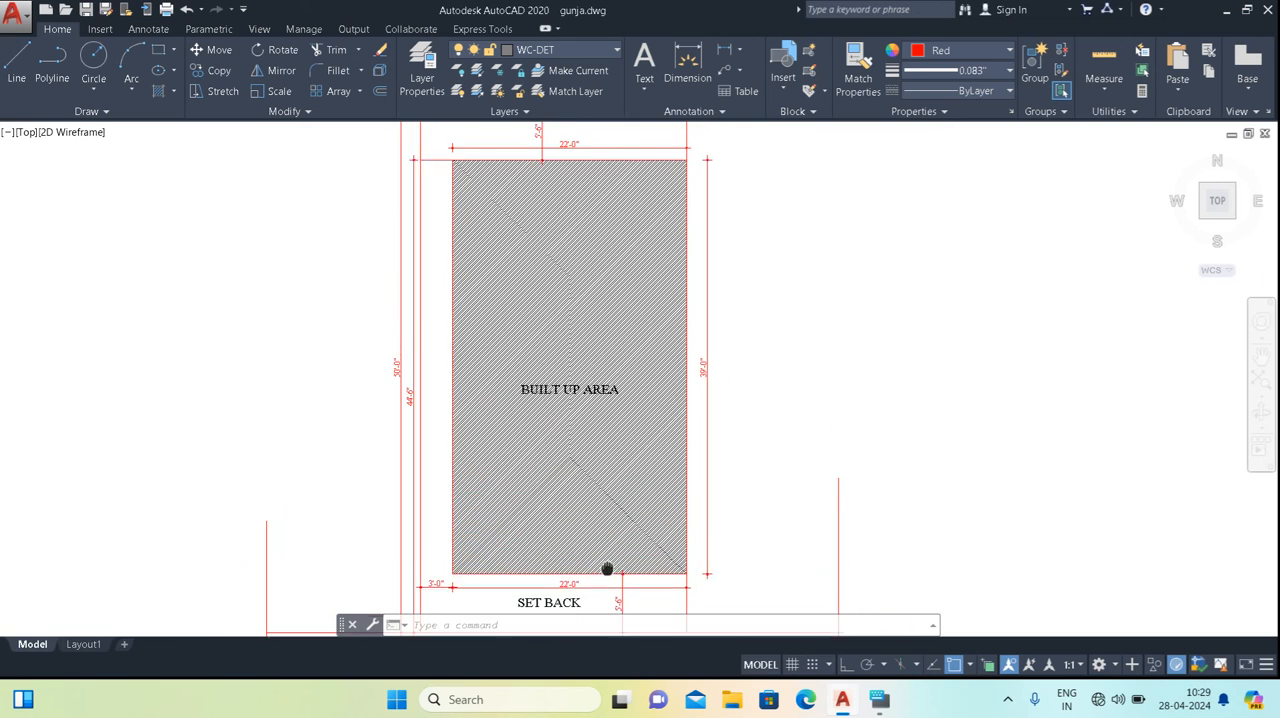
Trace the site plan's outer plot boundary with a rectangle from its upper-left corner to its lower-right corner at the road line.
scroll(543, 251, down, 4)
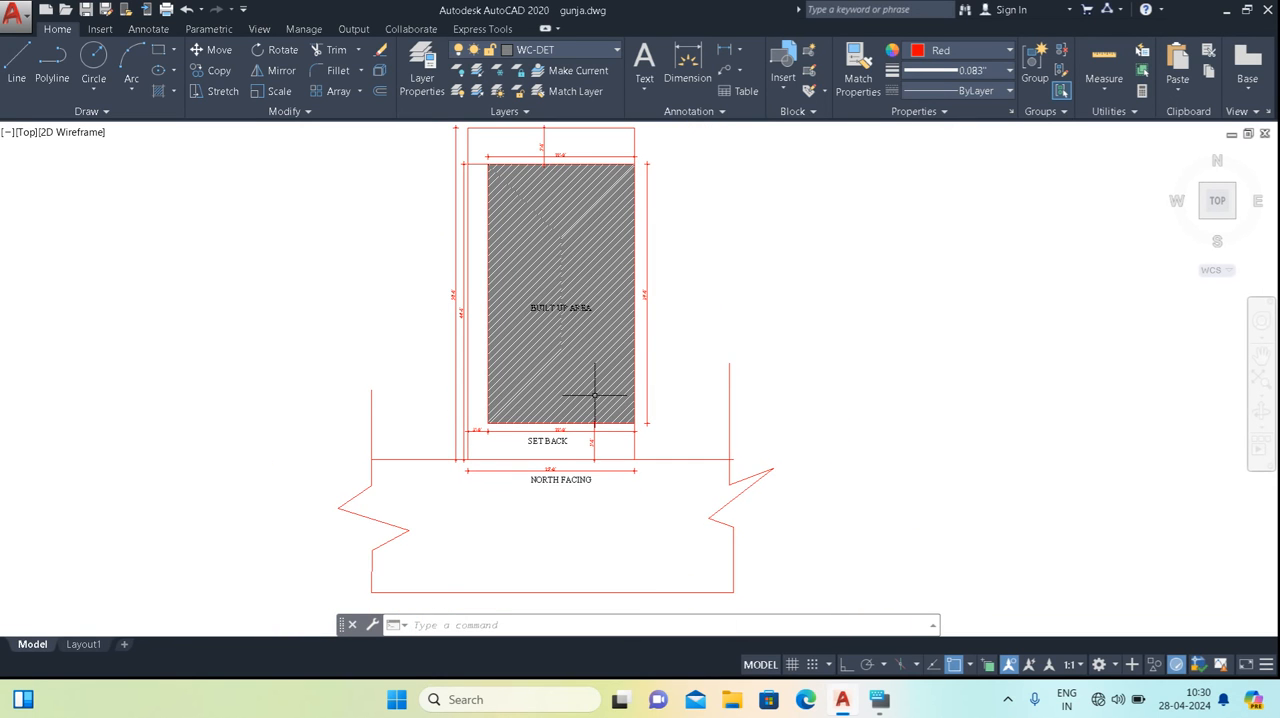
scroll(508, 229, up, 2)
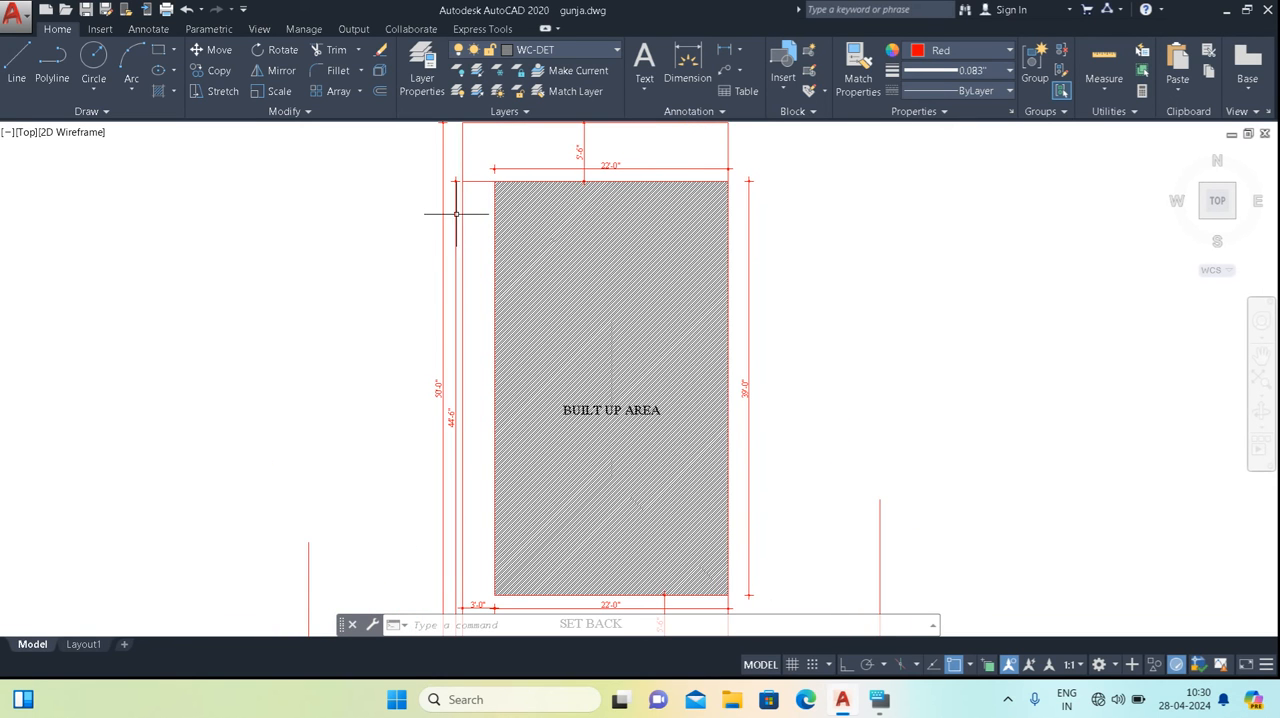
scroll(485, 217, up, 2)
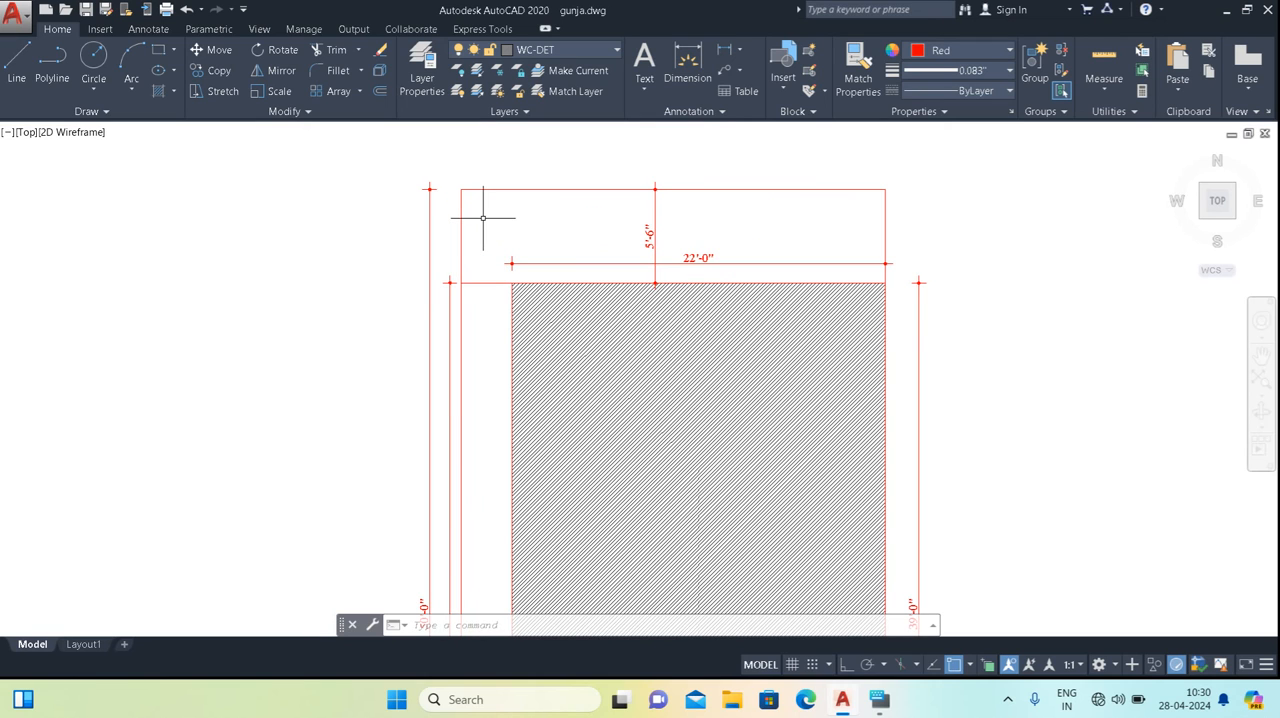
key(Return)
click(461, 189)
middle_drag(706, 580, 627, 316)
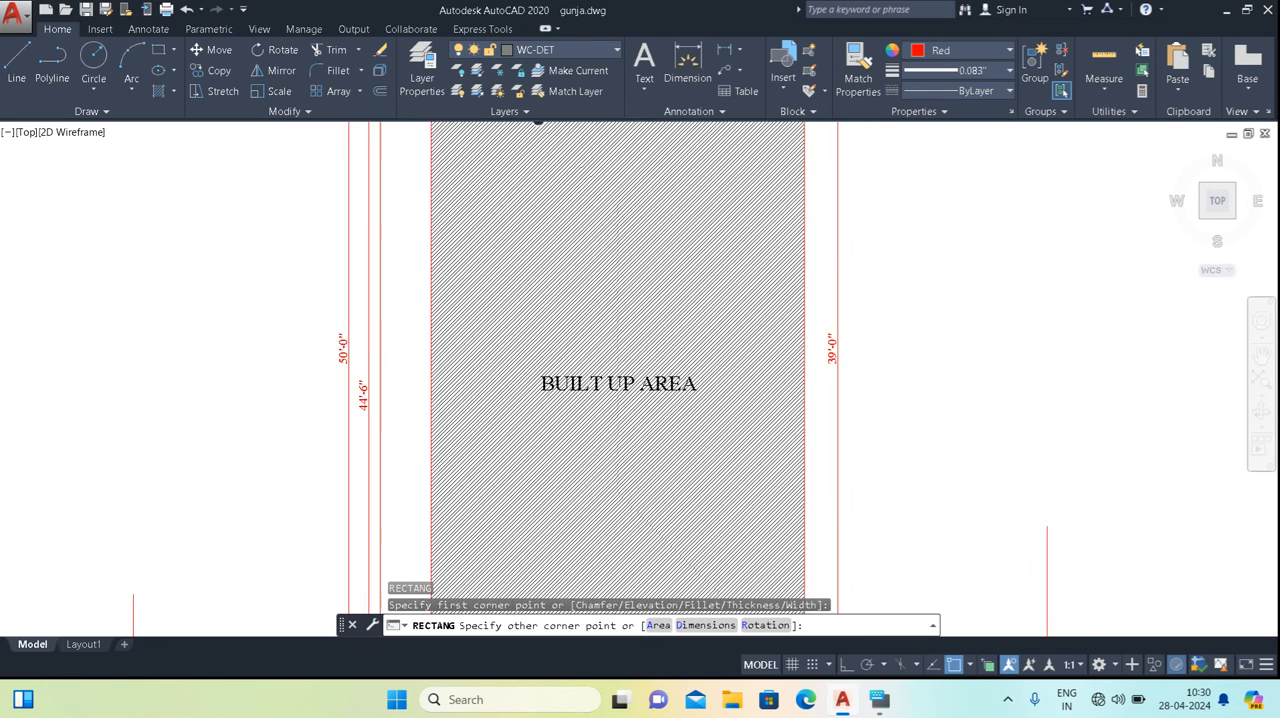
scroll(632, 328, down, 2)
scroll(670, 405, down, 2)
scroll(665, 465, up, 2)
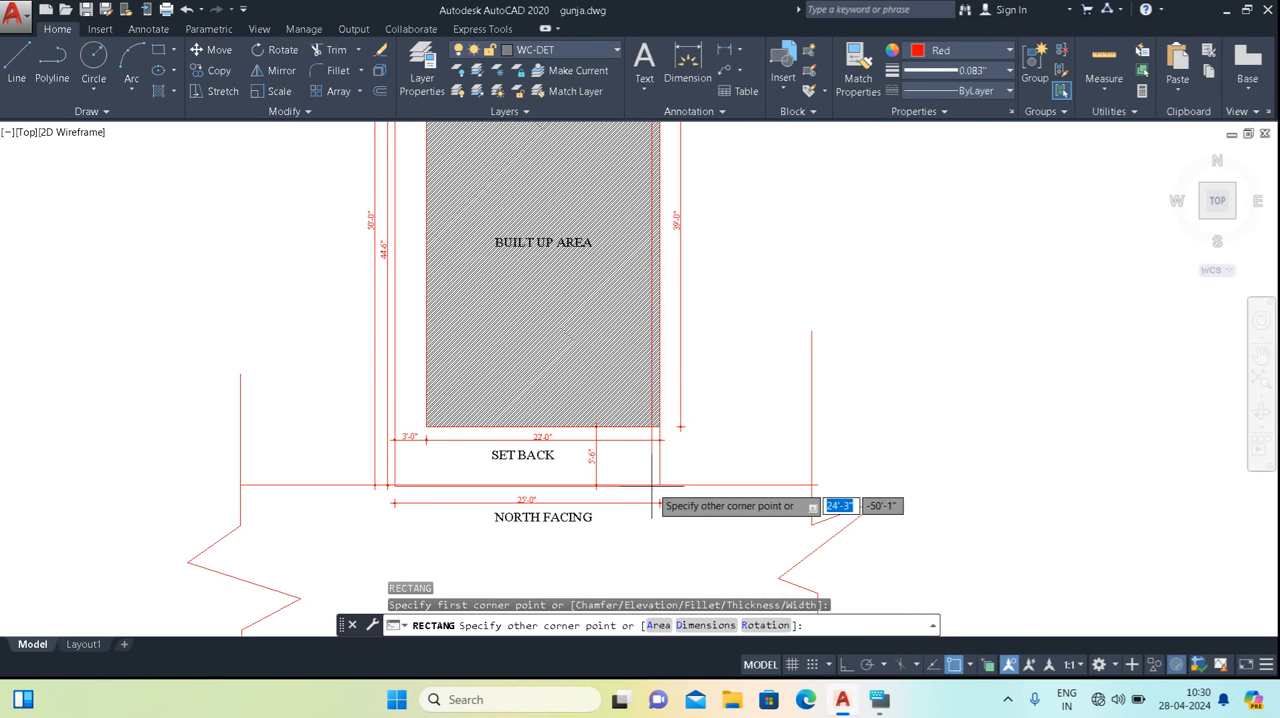
click(659, 486)
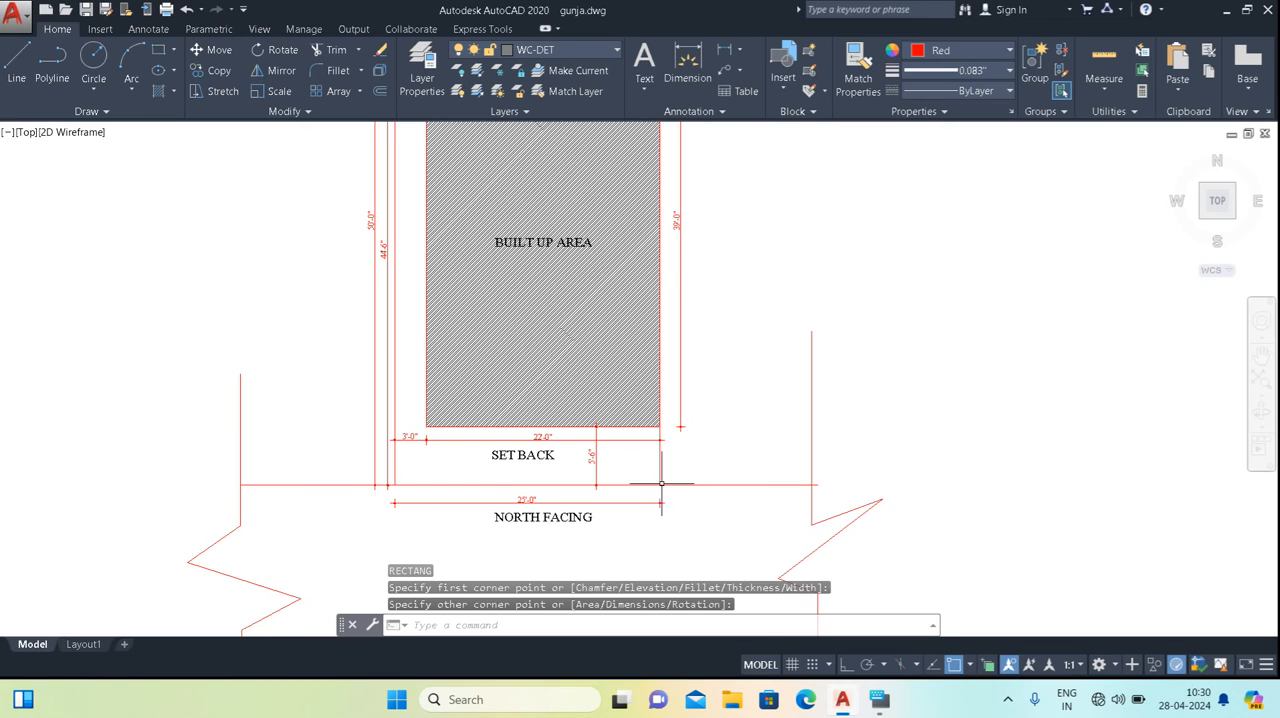
Copy the plot boundary rectangle to the empty space right of the site plan, using its lower-right corner as base point.
click(659, 455)
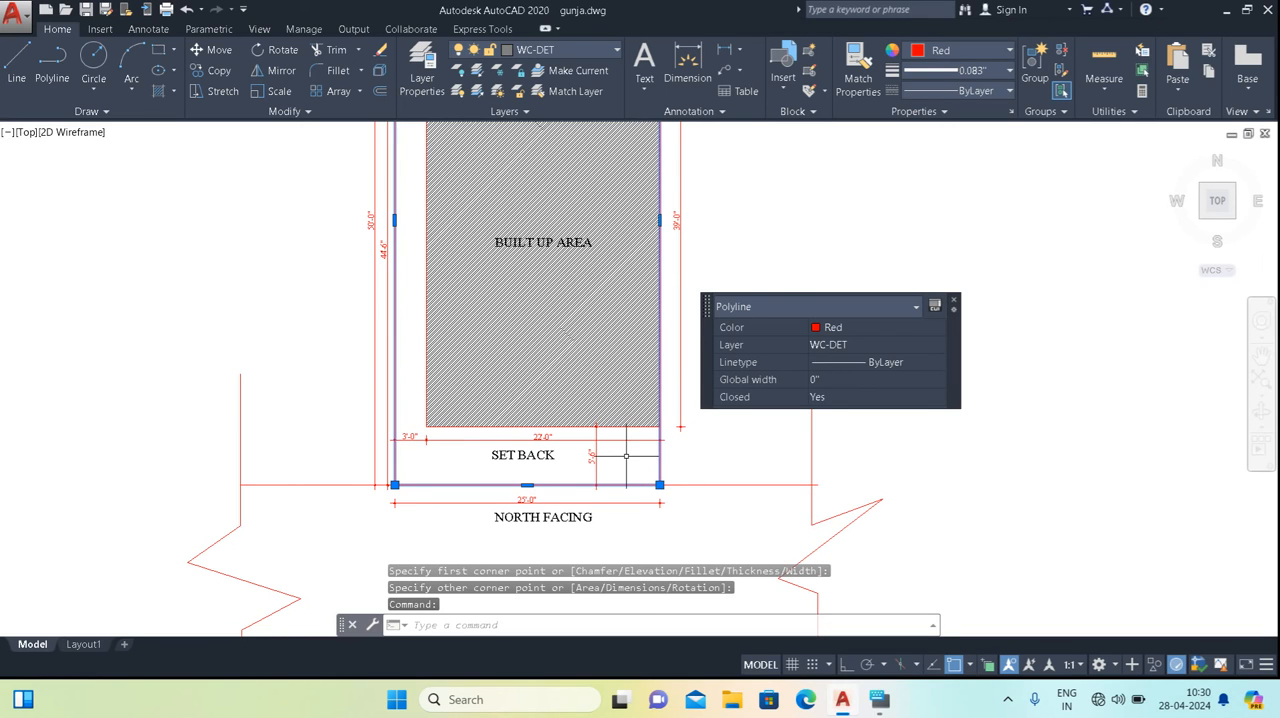
text(co)
key(Return)
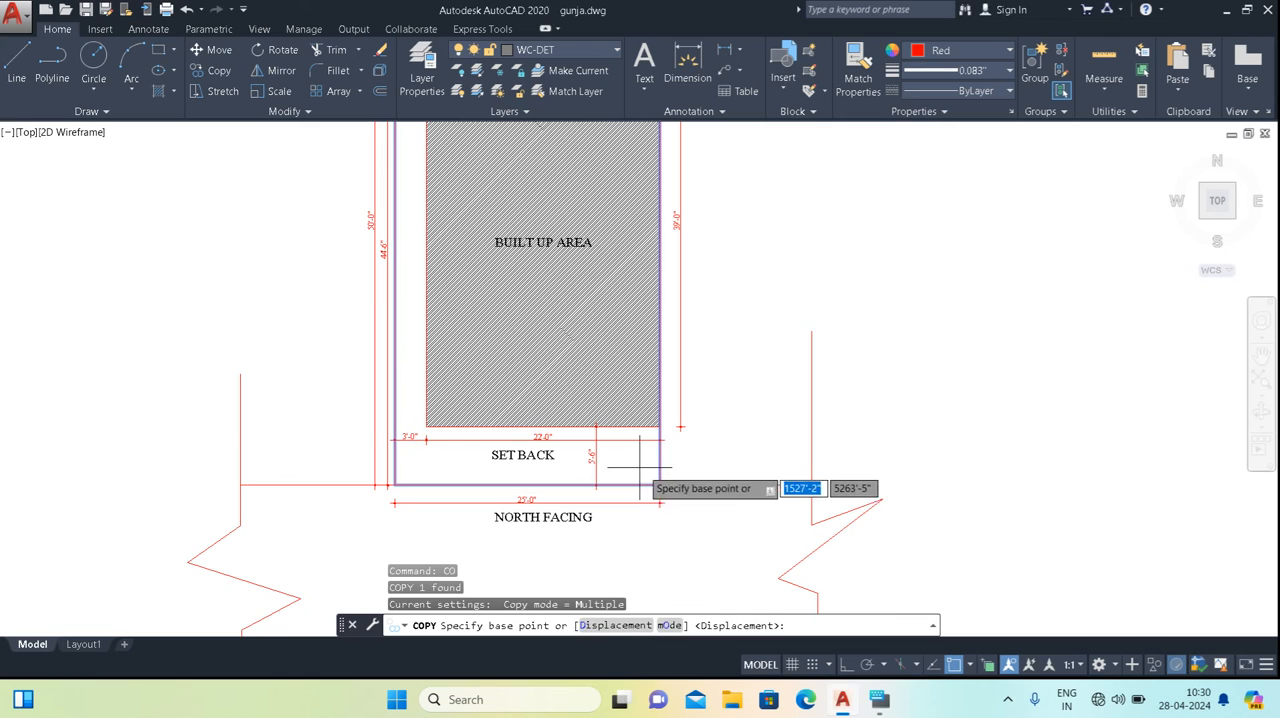
click(659, 486)
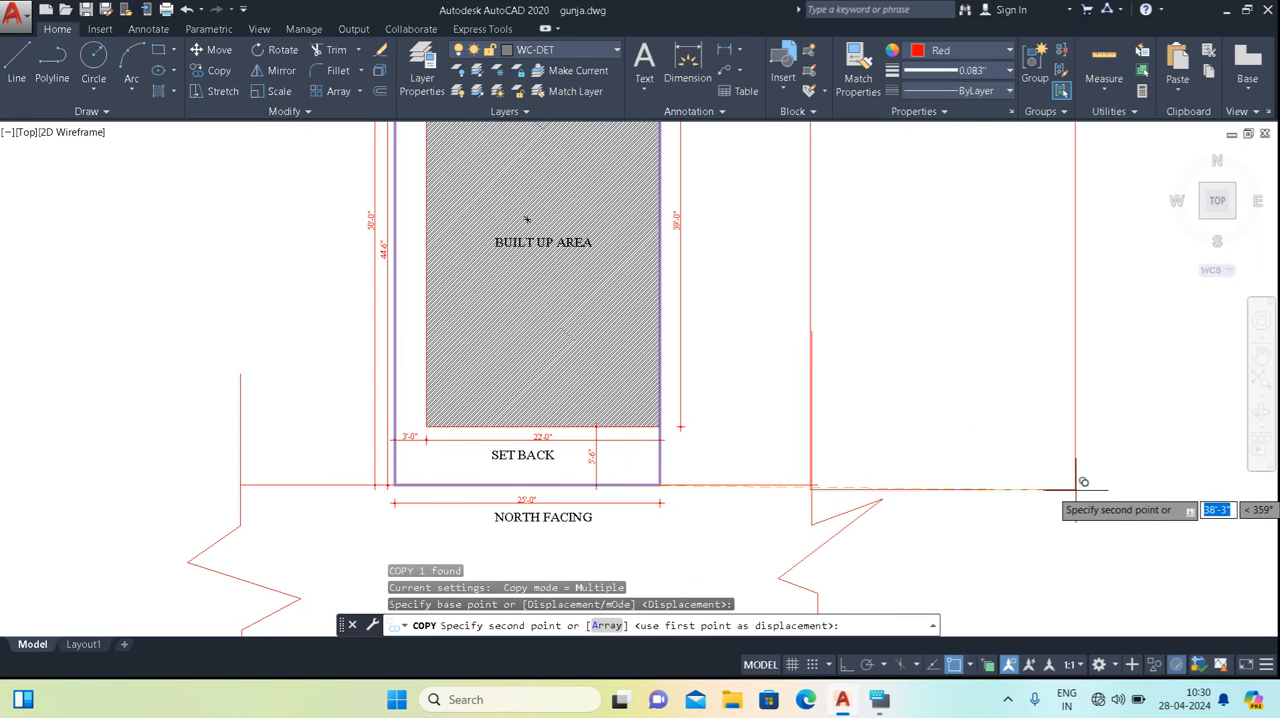
click(1133, 475)
key(Escape)
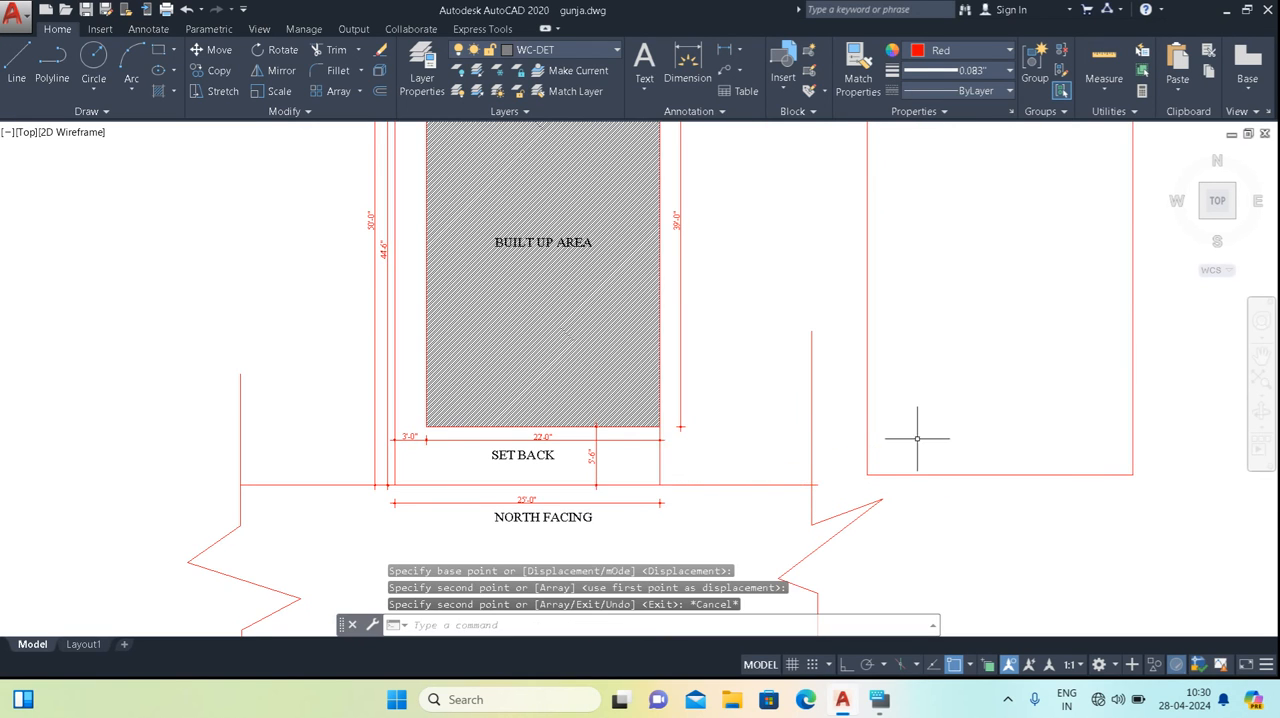
Add an aligned dimension for the width of the copied plot rectangle, placed above its upper edge.
scroll(916, 437, down, 2)
middle_drag(796, 488, 628, 500)
middle_drag(756, 226, 681, 241)
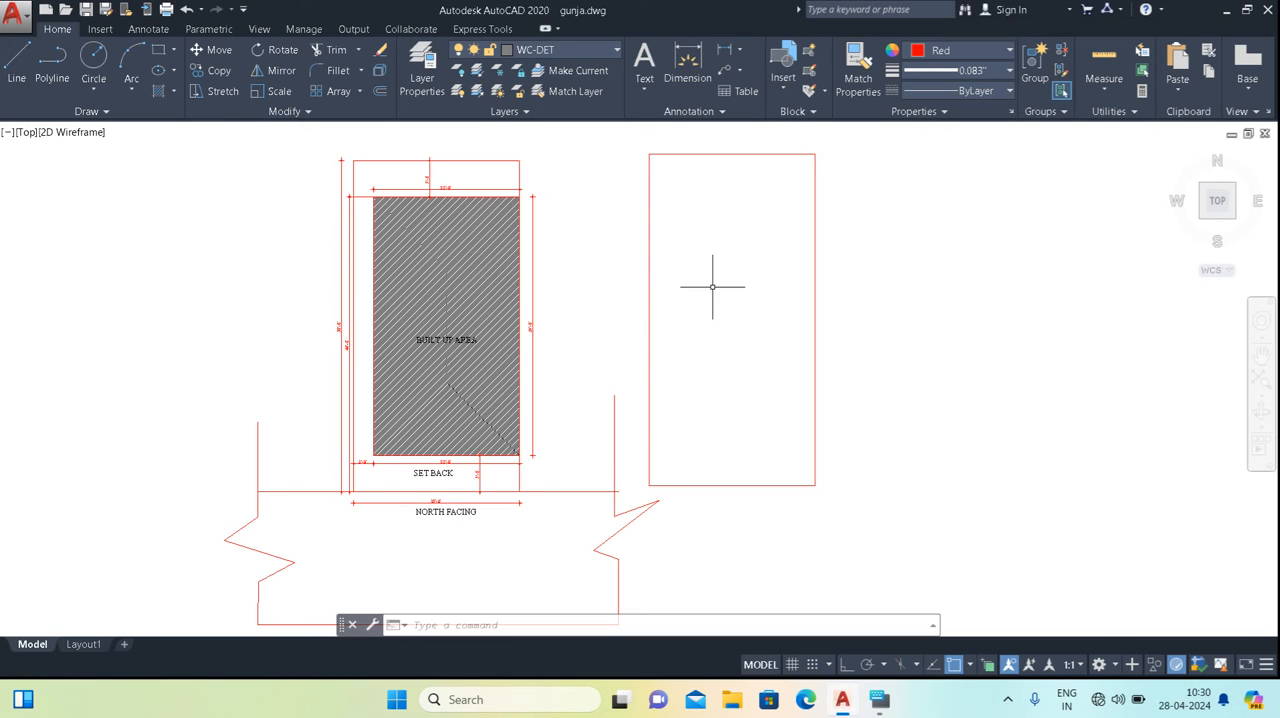
text(DAL)
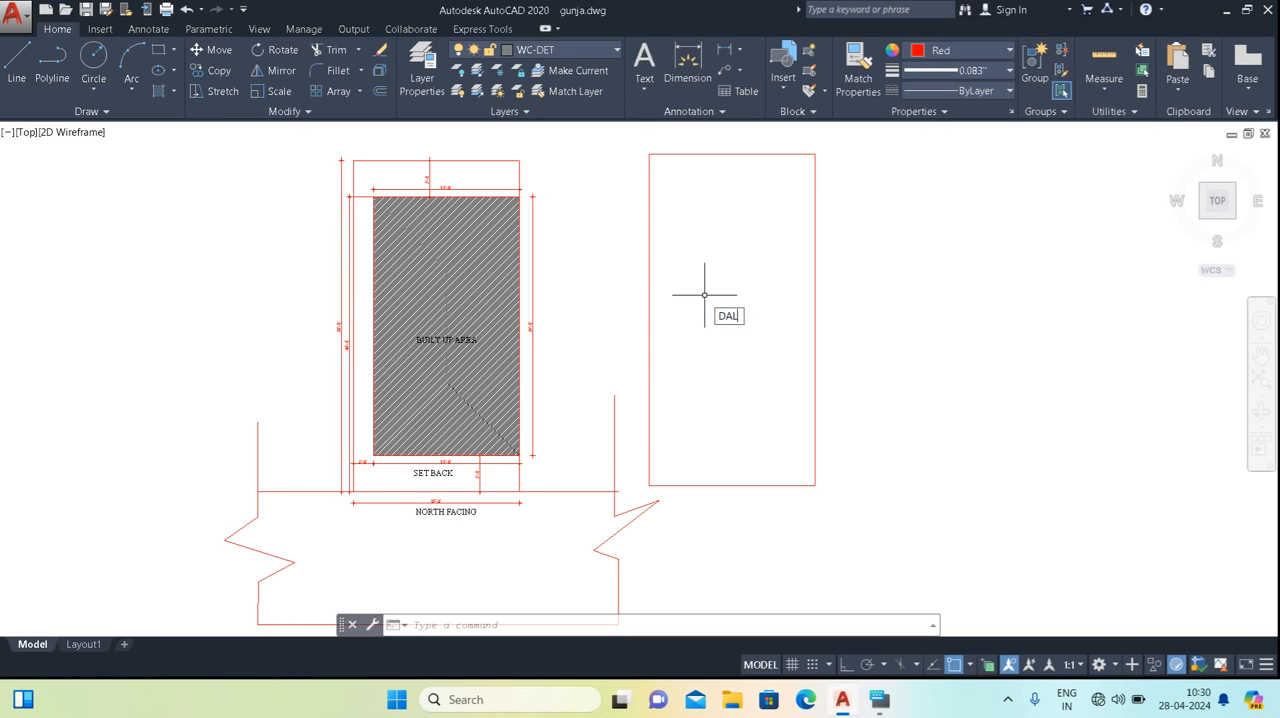
key(Return)
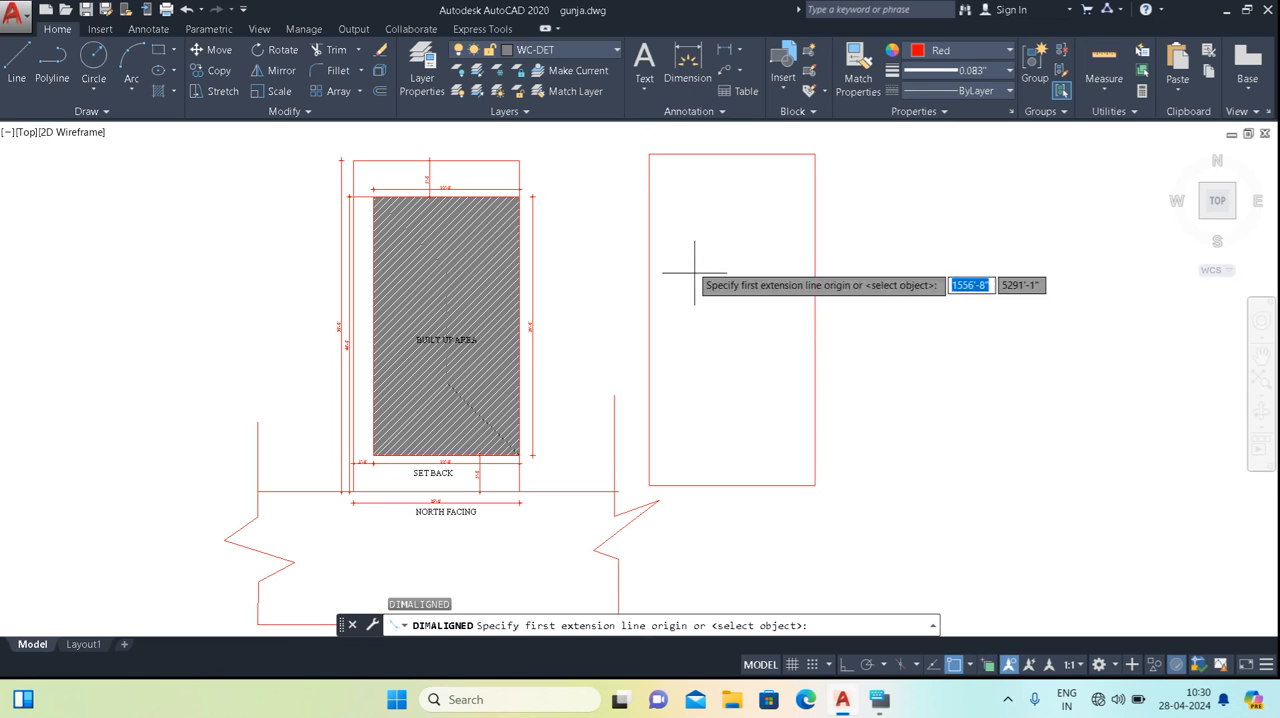
click(649, 154)
click(815, 154)
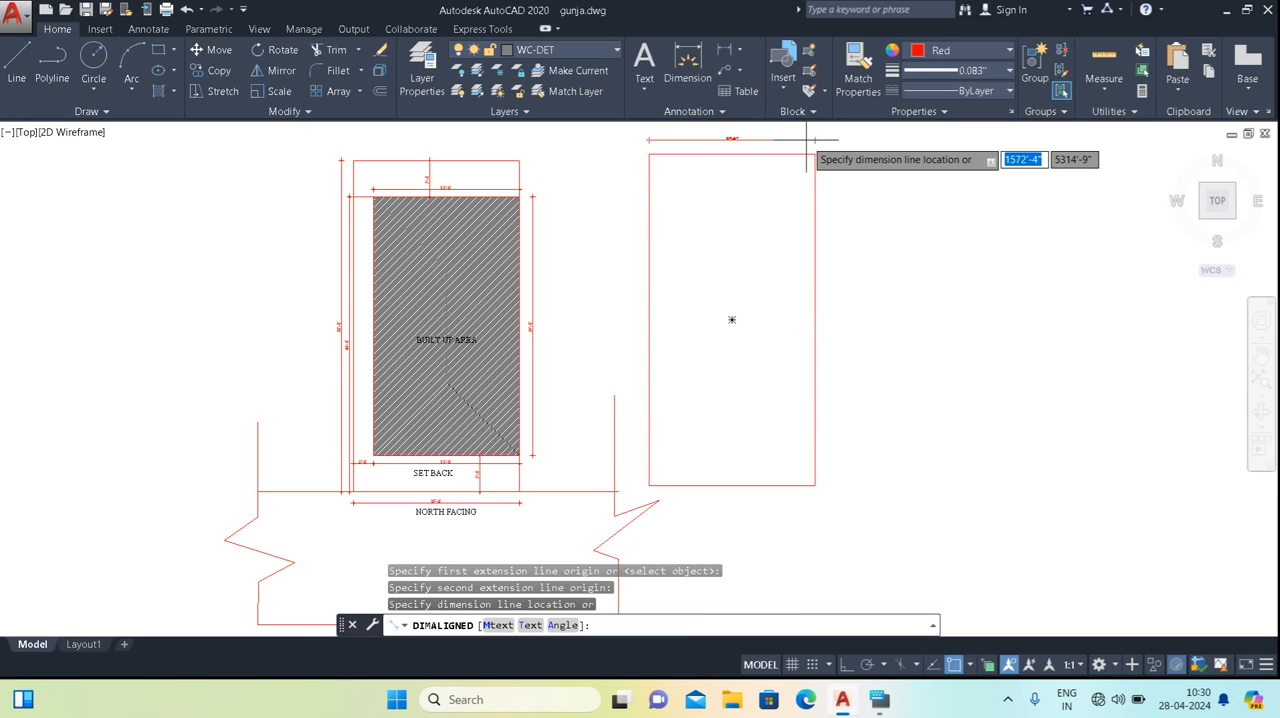
click(731, 140)
scroll(714, 217, up, 6)
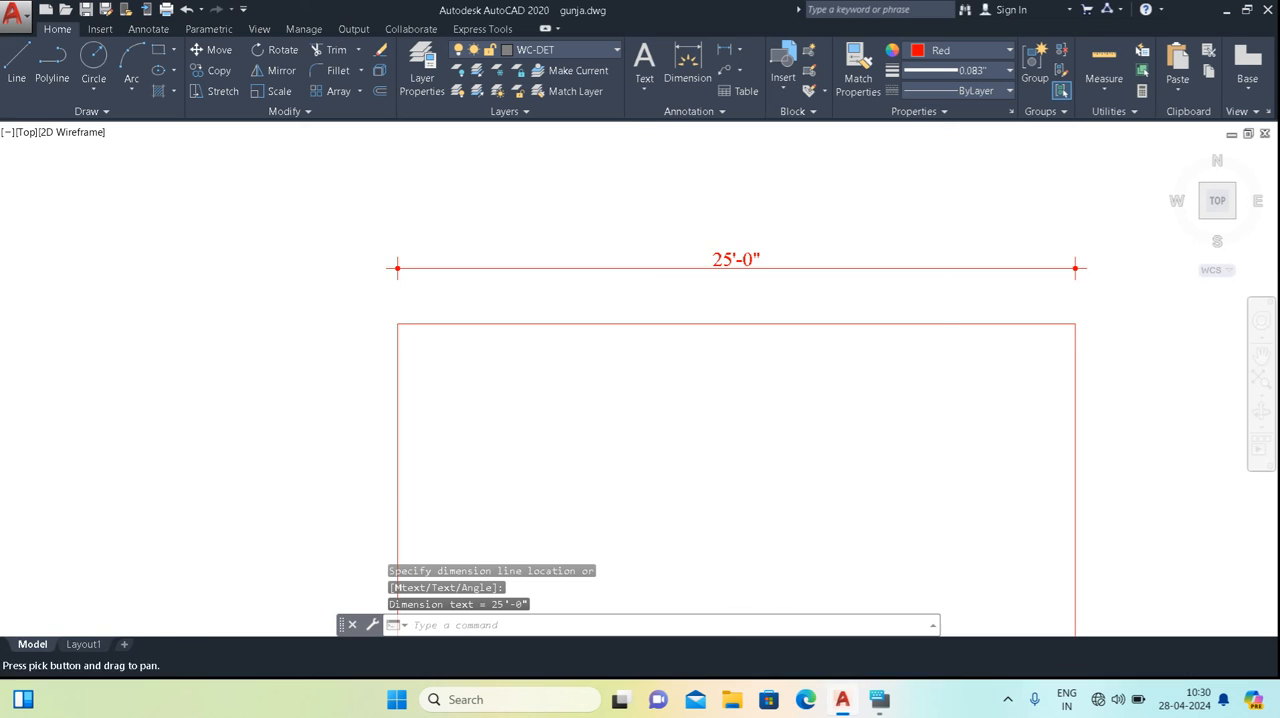
Add an aligned dimension for the length of the copied plot rectangle, placed outside its left edge.
scroll(716, 265, down, 6)
middle_drag(714, 308, 719, 201)
scroll(669, 269, down, 2)
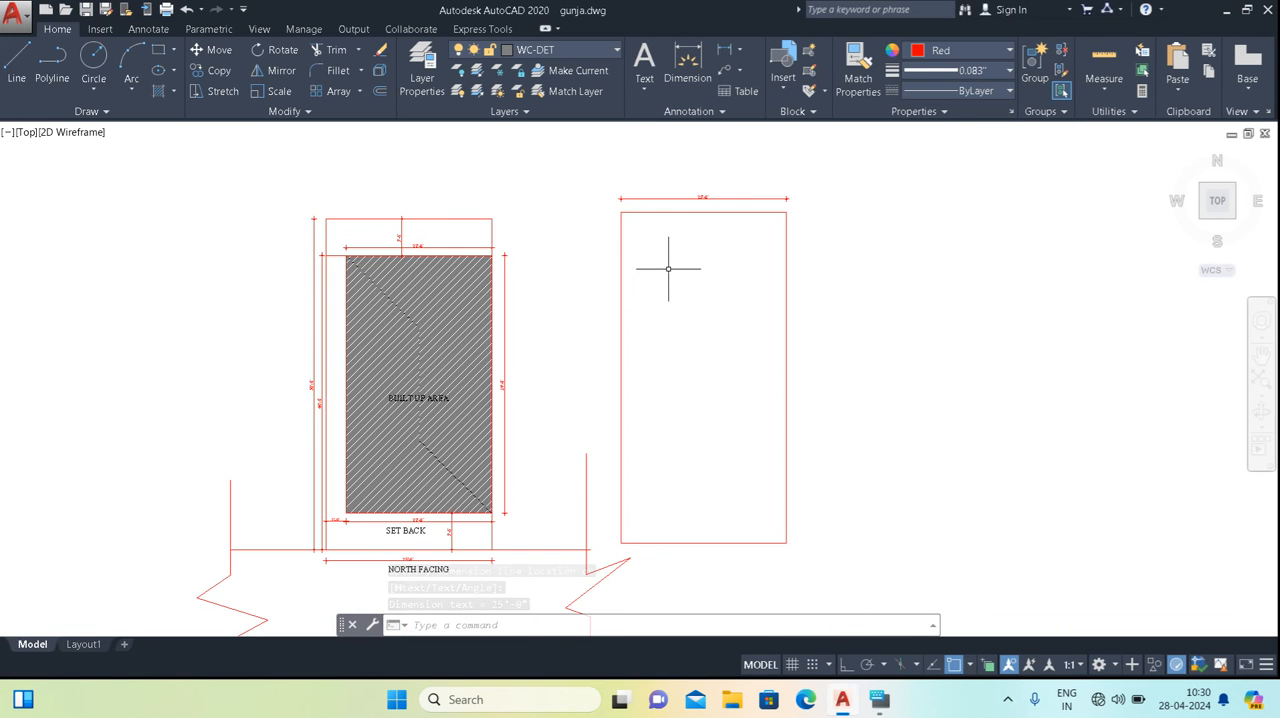
middle_drag(677, 277, 702, 258)
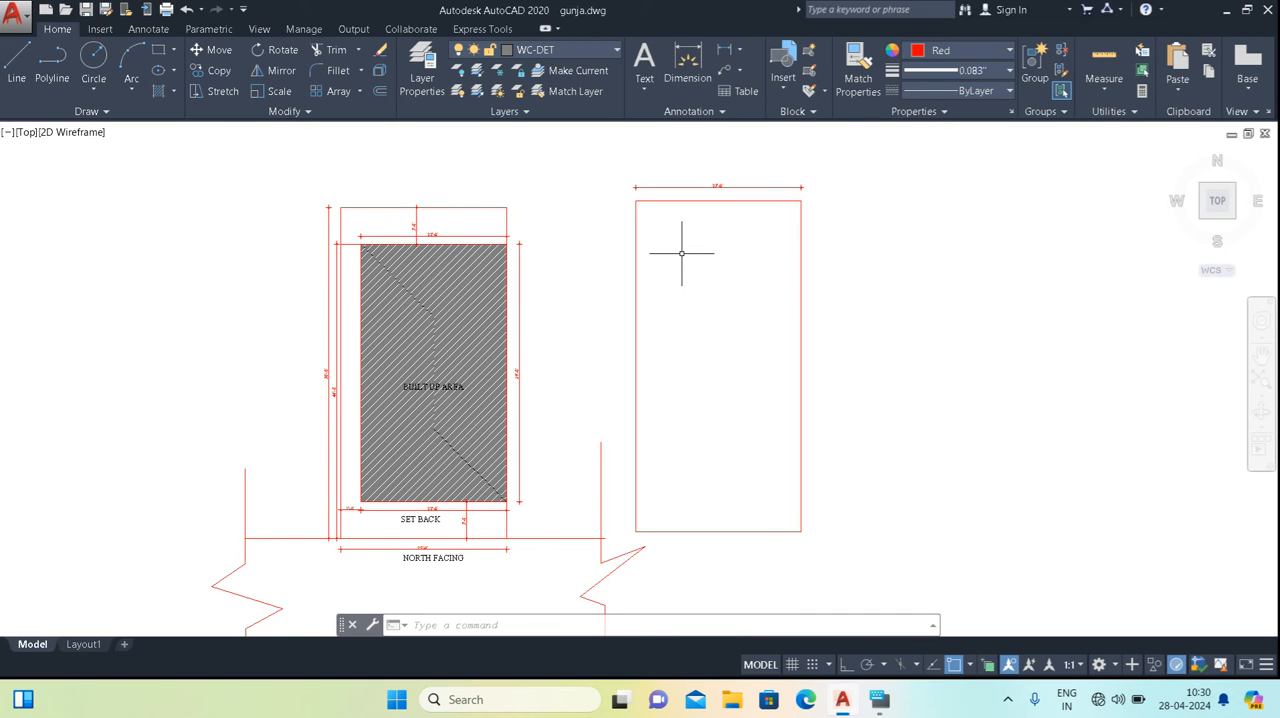
scroll(650, 220, up, 1)
scroll(652, 225, down, 1)
key(Return)
click(636, 203)
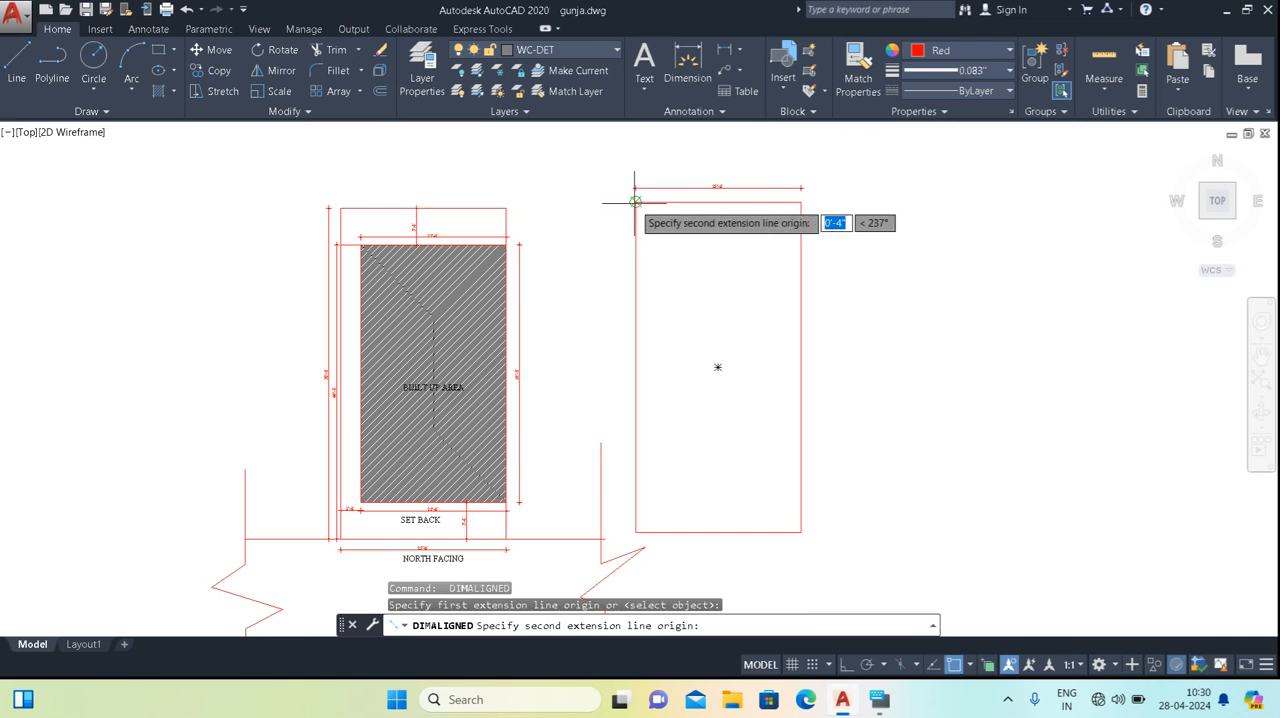
click(635, 532)
click(610, 420)
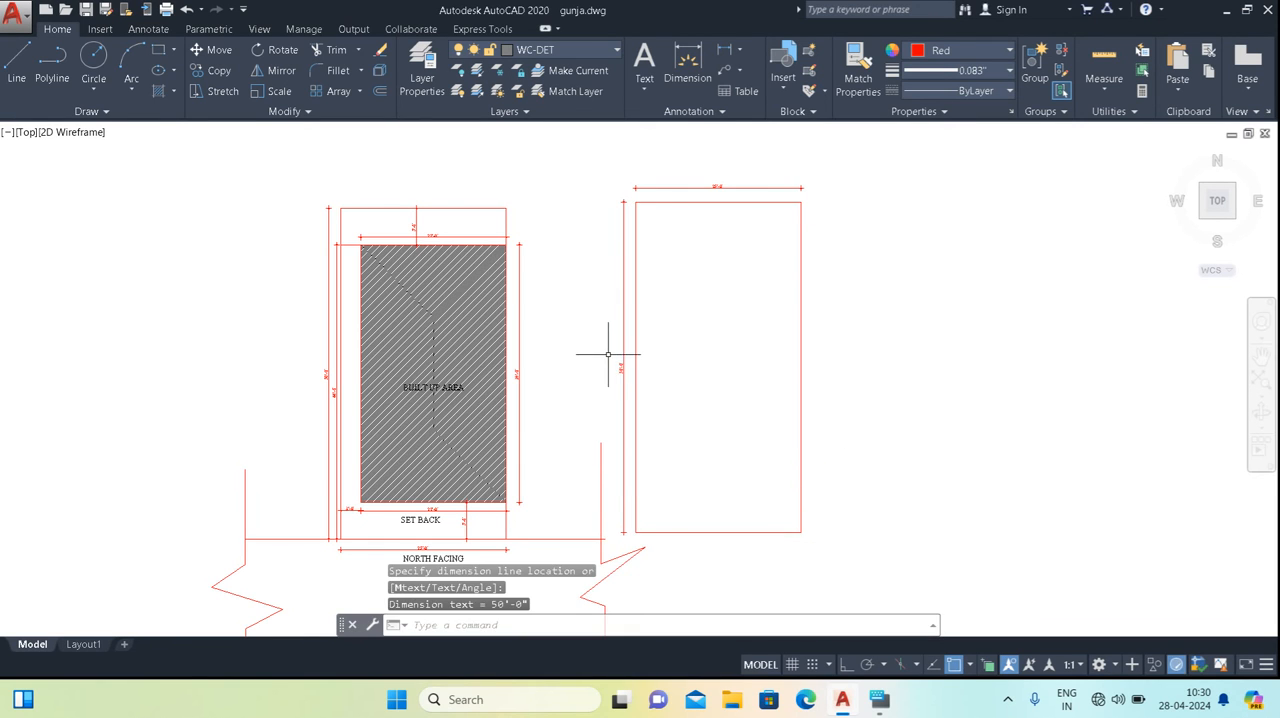
Compare the dimensions of the copied plot outline with the plot and built-up area dimensions of the site plan.
scroll(615, 362, up, 1)
scroll(650, 370, down, 1)
scroll(733, 224, up, 2)
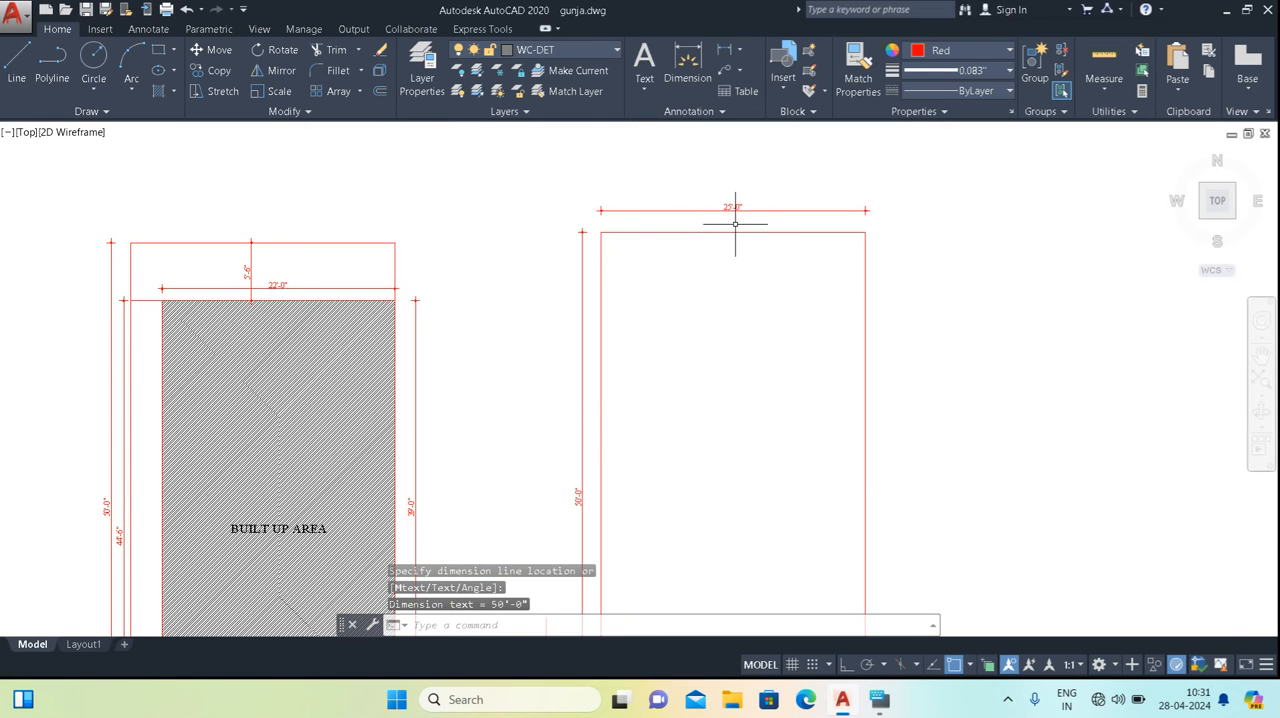
scroll(597, 400, down, 2)
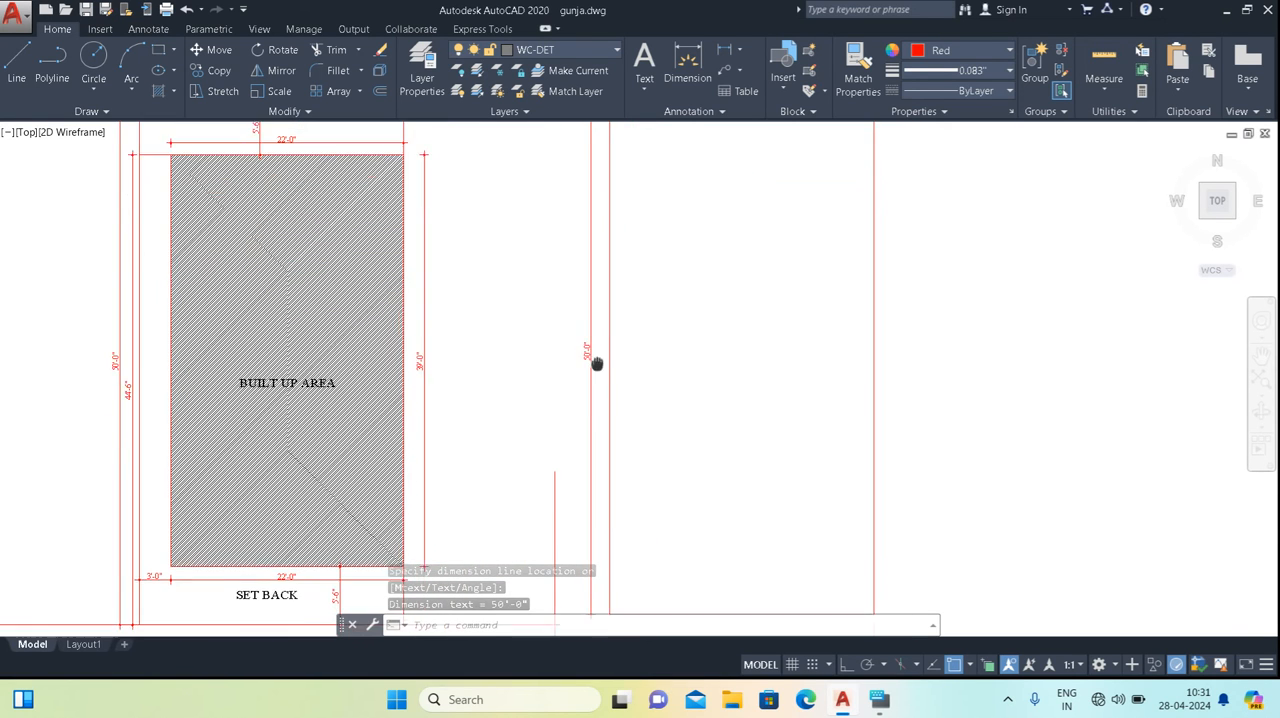
scroll(709, 357, up, 3)
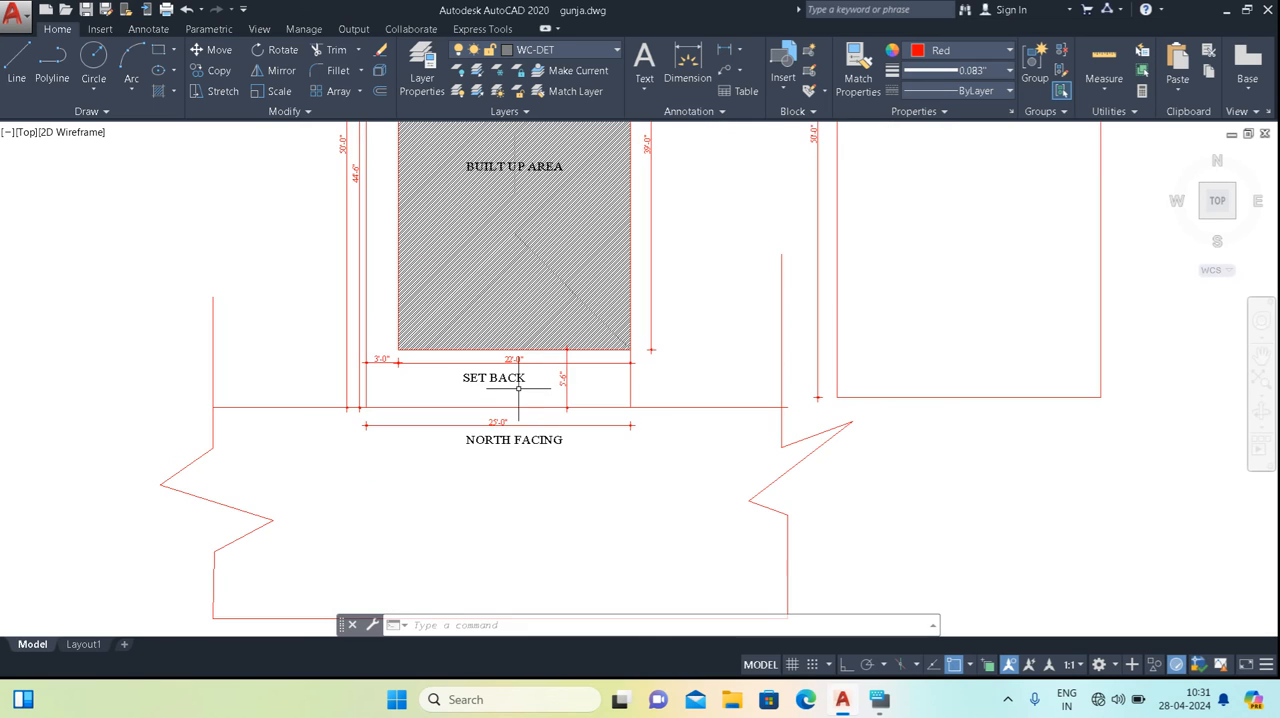
middle_drag(524, 397, 505, 517)
middle_drag(511, 322, 507, 463)
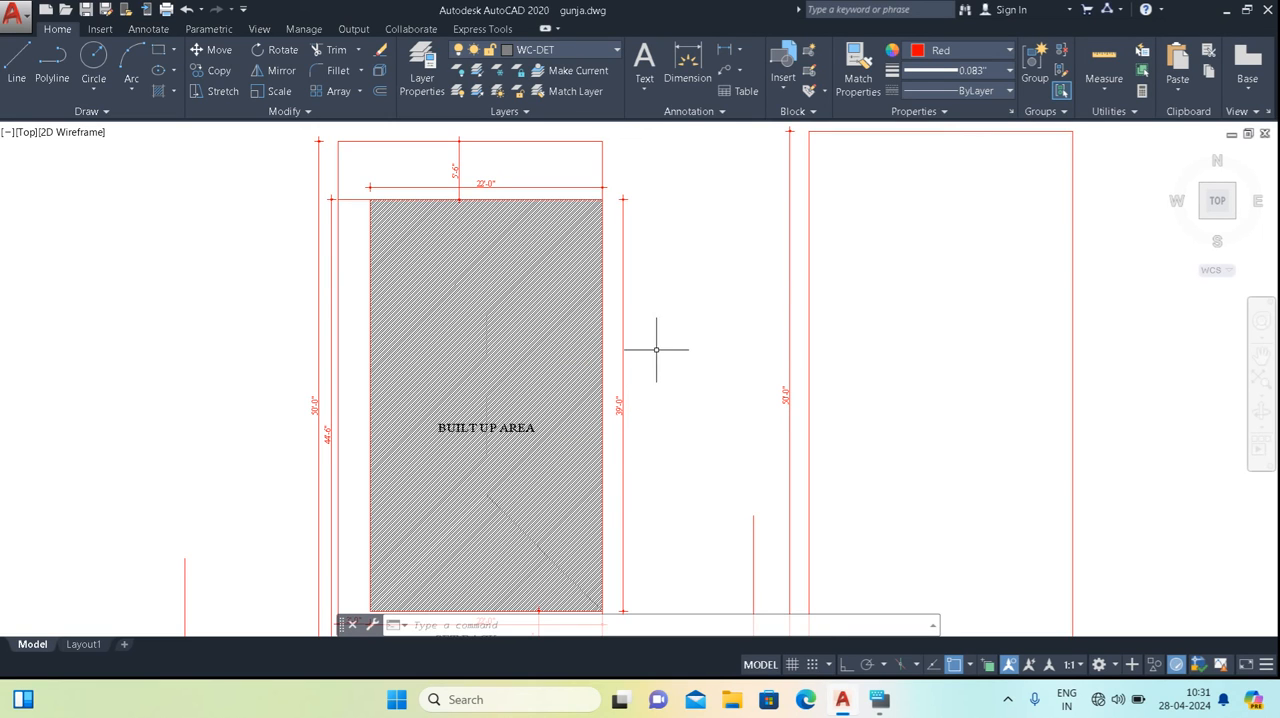
scroll(614, 409, down, 2)
middle_drag(668, 391, 618, 349)
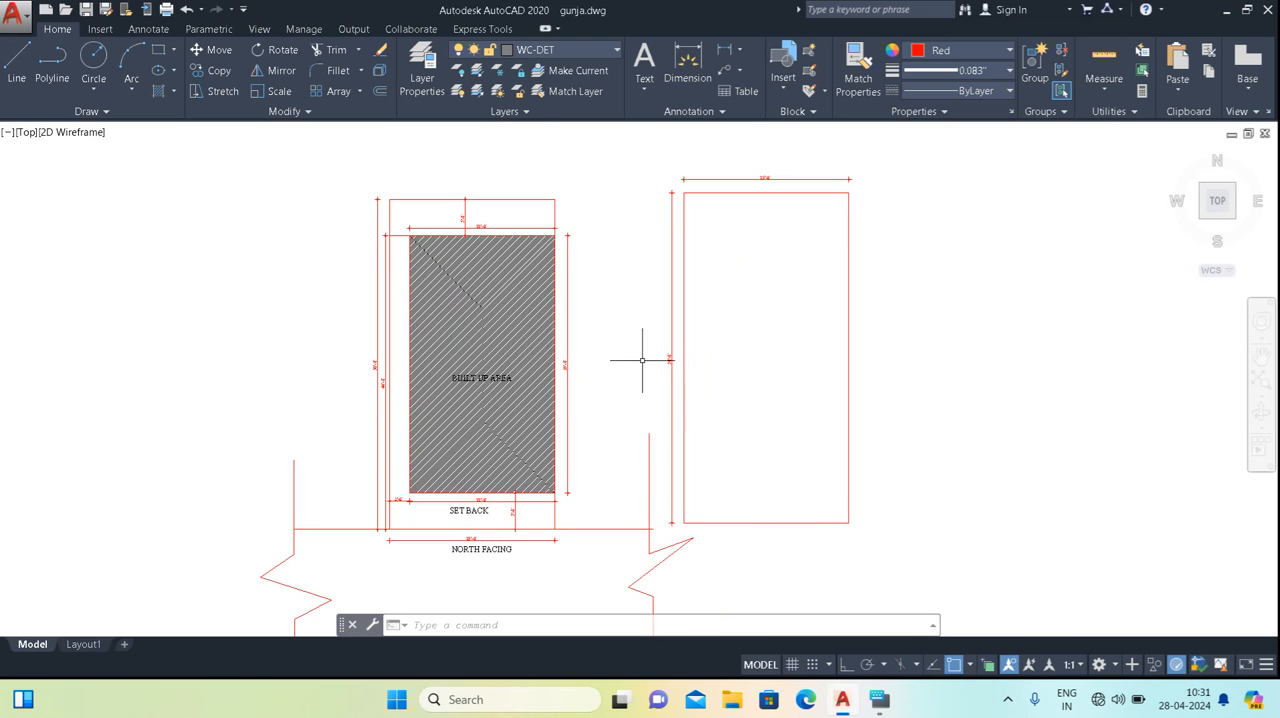
scroll(674, 380, up, 2)
scroll(693, 359, down, 2)
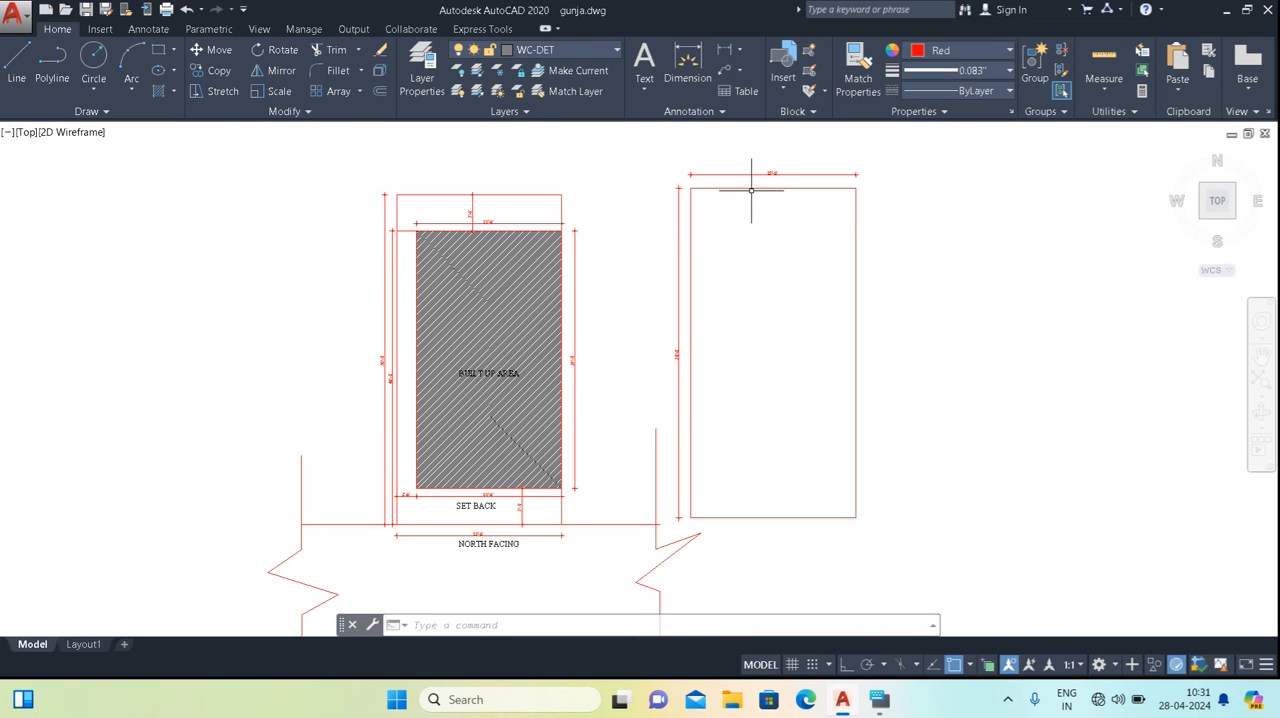
scroll(770, 155, up, 2)
middle_drag(765, 165, 733, 206)
scroll(677, 297, down, 2)
scroll(634, 440, up, 3)
scroll(632, 437, down, 3)
middle_drag(564, 438, 622, 359)
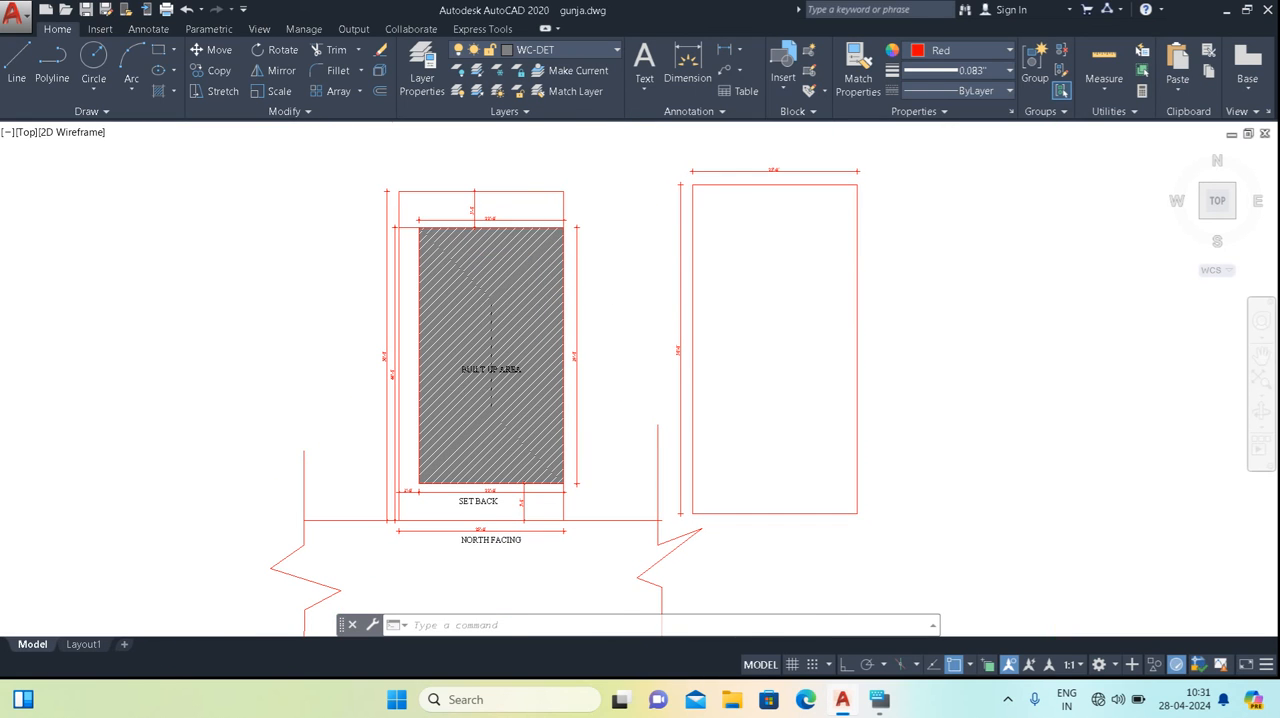
scroll(463, 390, up, 2)
middle_drag(544, 346, 527, 438)
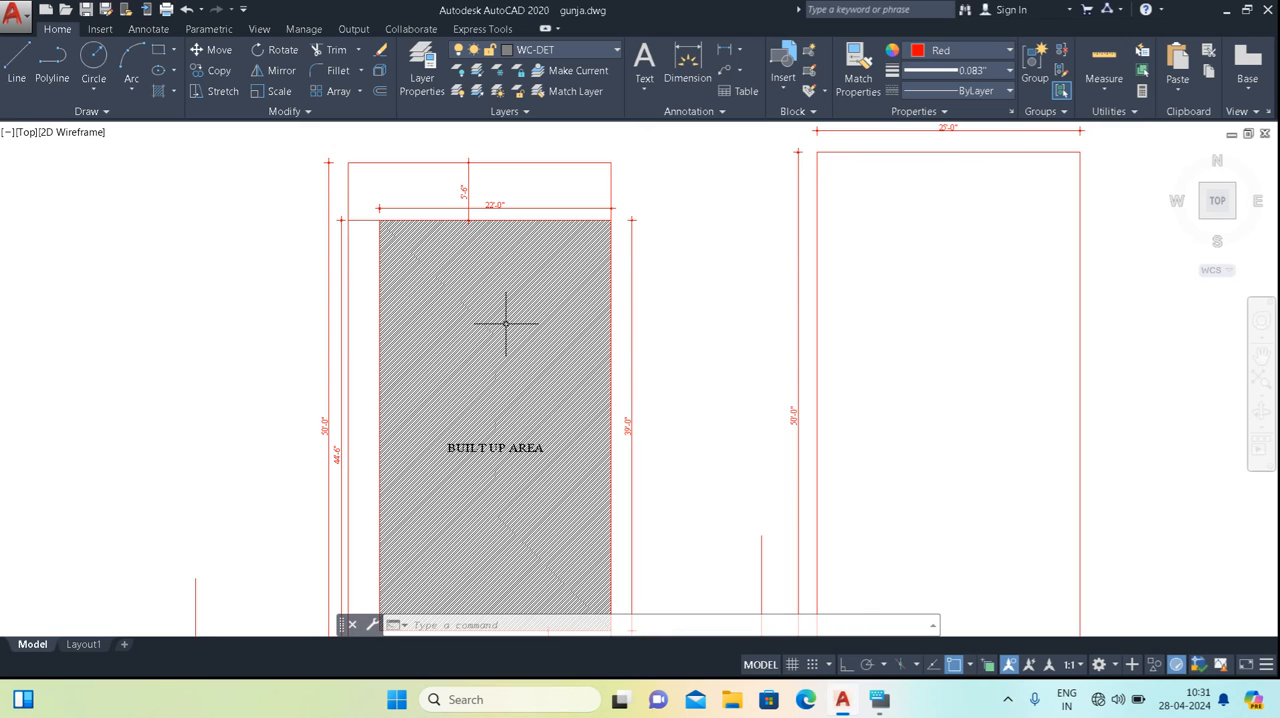
scroll(527, 368, down, 2)
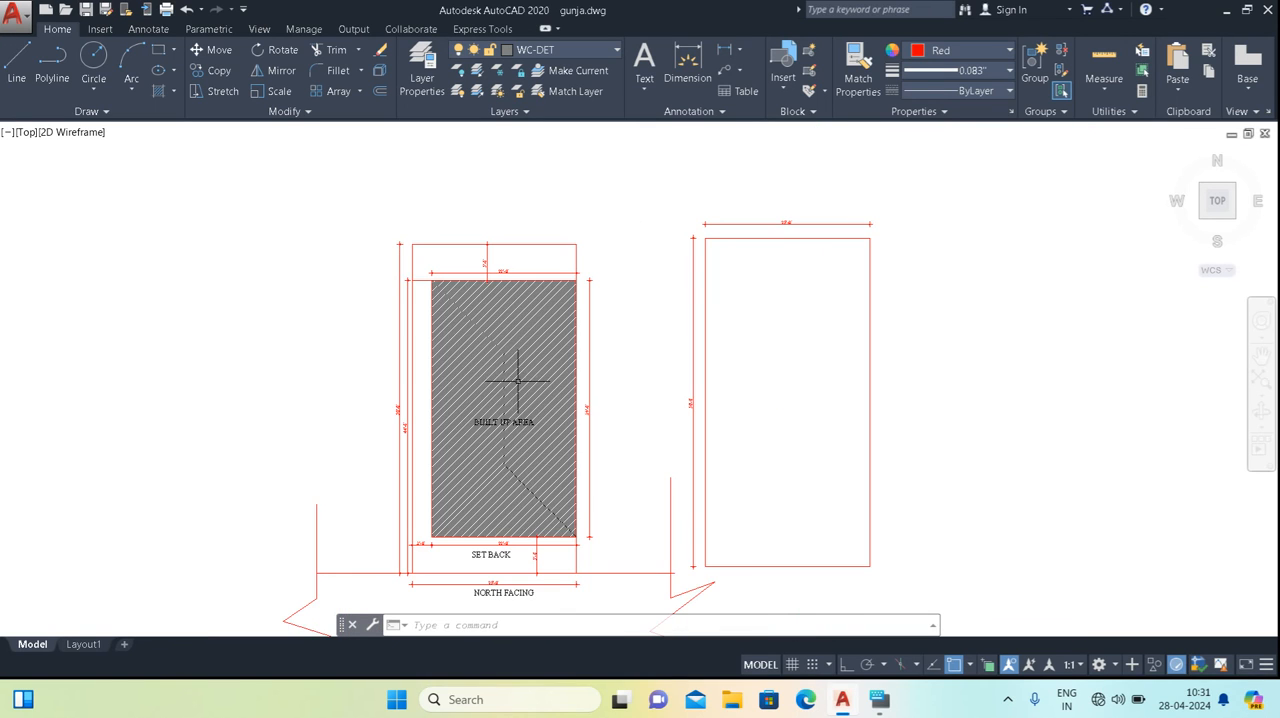
mouse_move(521, 415)
middle_down()
mouse_move(529, 318)
mouse_move(509, 381)
middle_up()
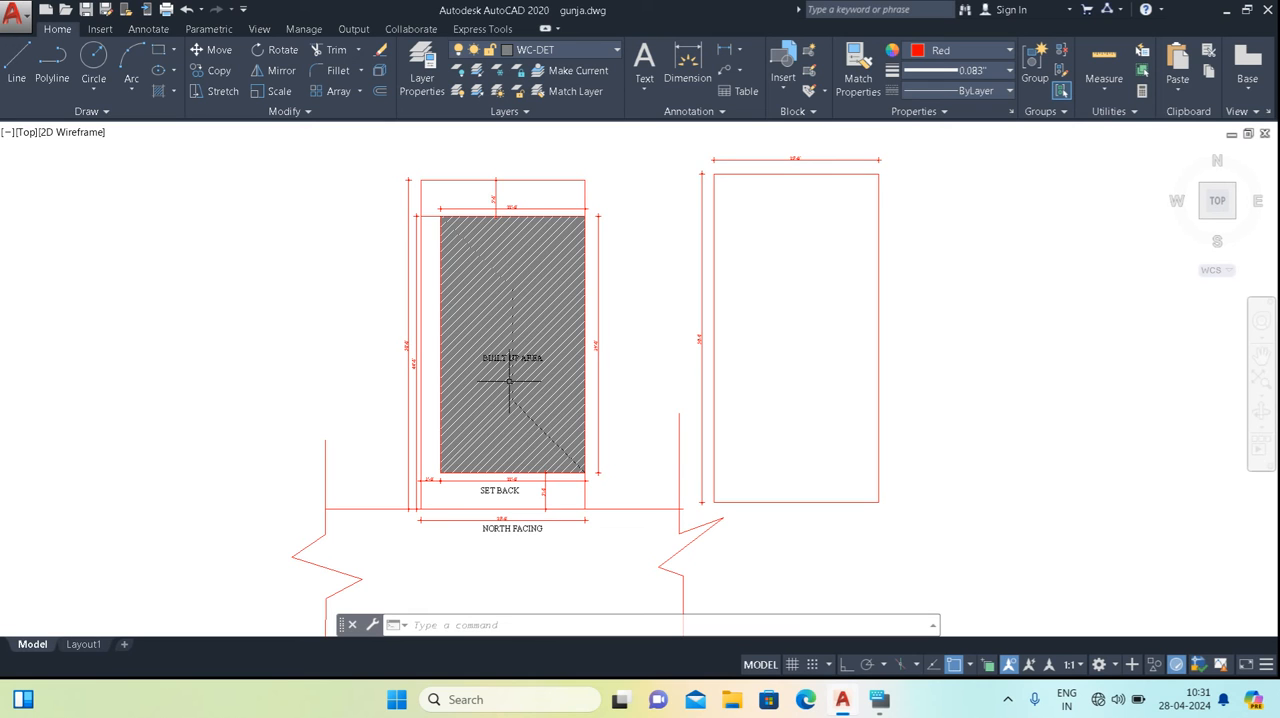
Examine the setback dimensions below the built-up area and the plot's facing direction at the road side.
scroll(509, 378, up, 2)
middle_drag(509, 459, 505, 339)
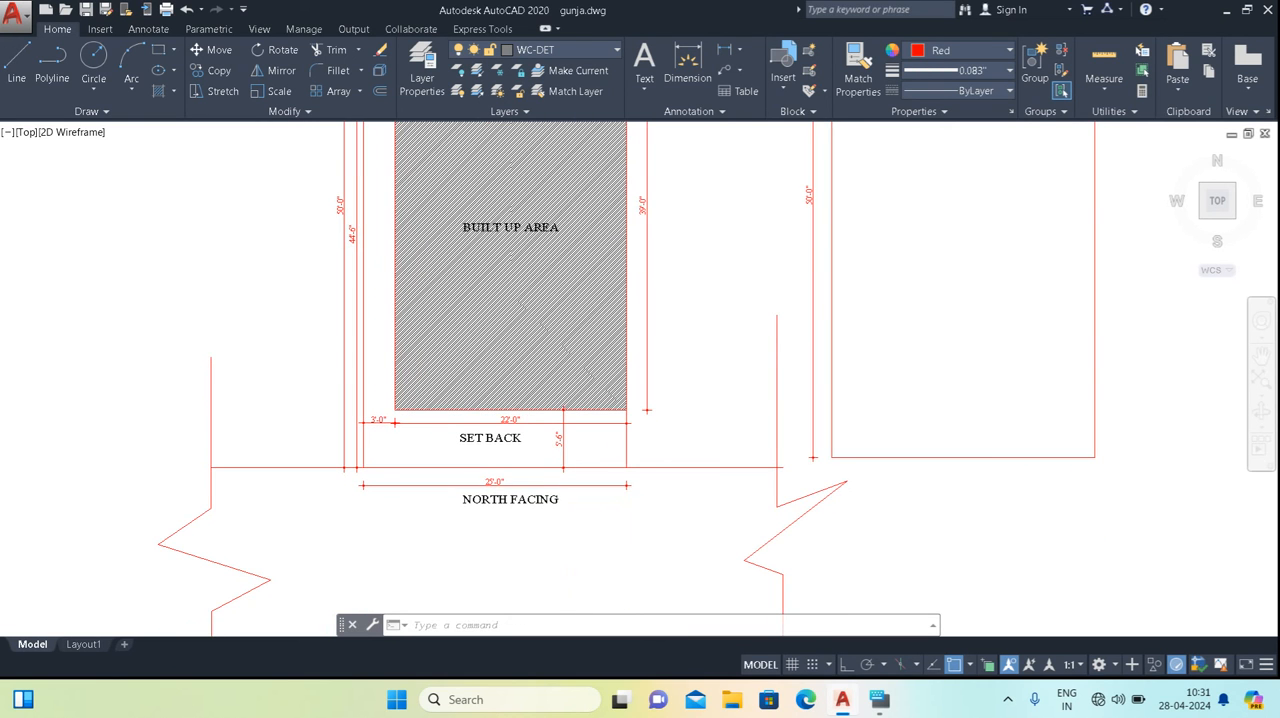
scroll(485, 438, up, 2)
middle_drag(544, 449, 534, 467)
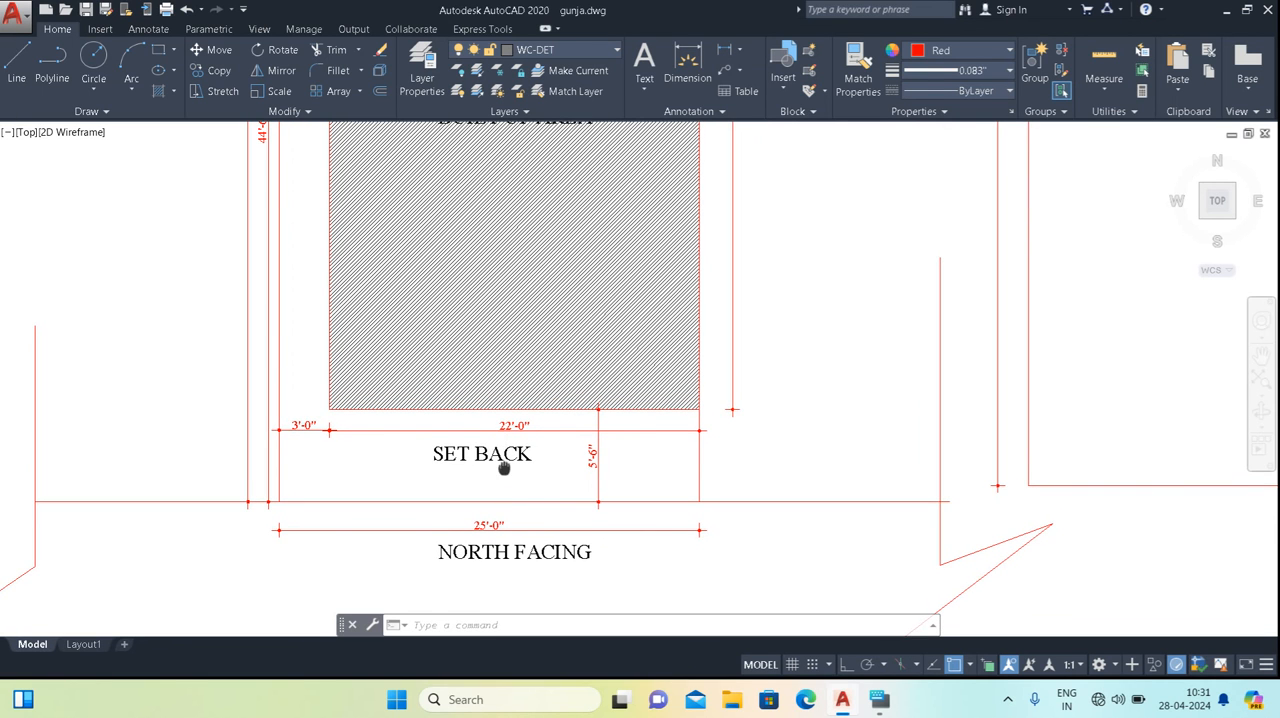
middle_drag(504, 466, 505, 492)
scroll(651, 484, up, 2)
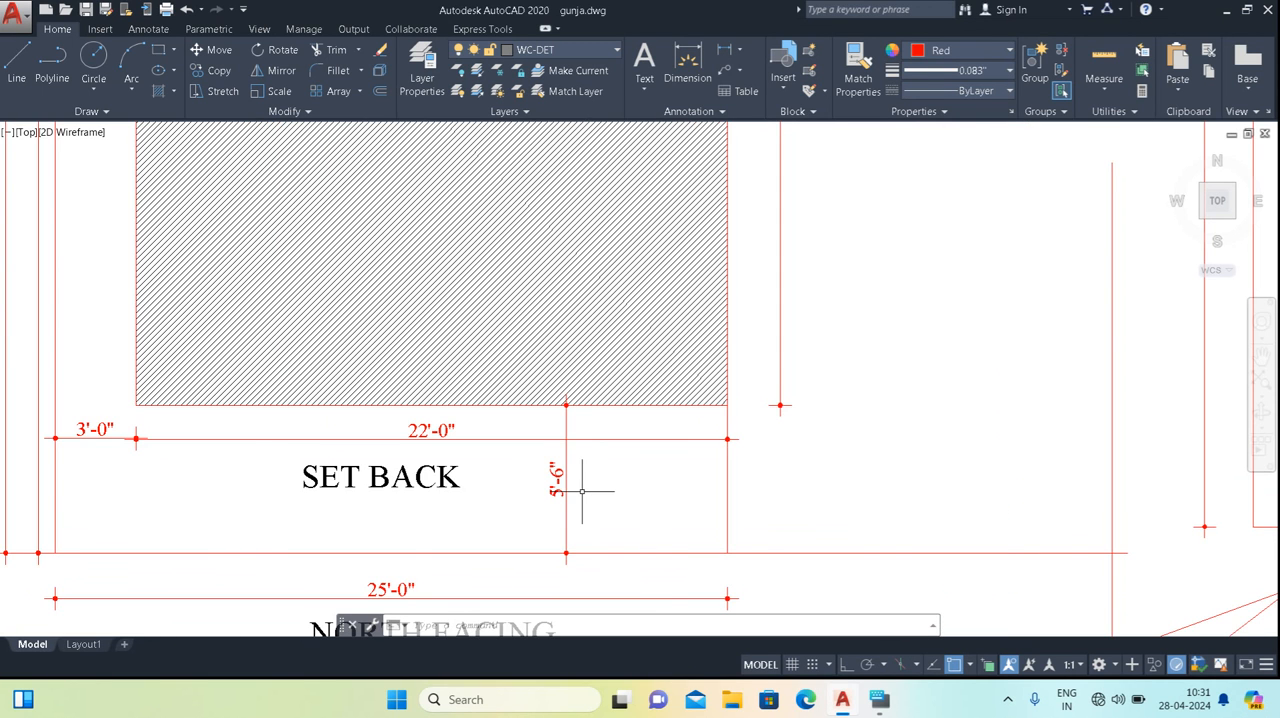
scroll(582, 491, down, 2)
middle_drag(525, 482, 559, 373)
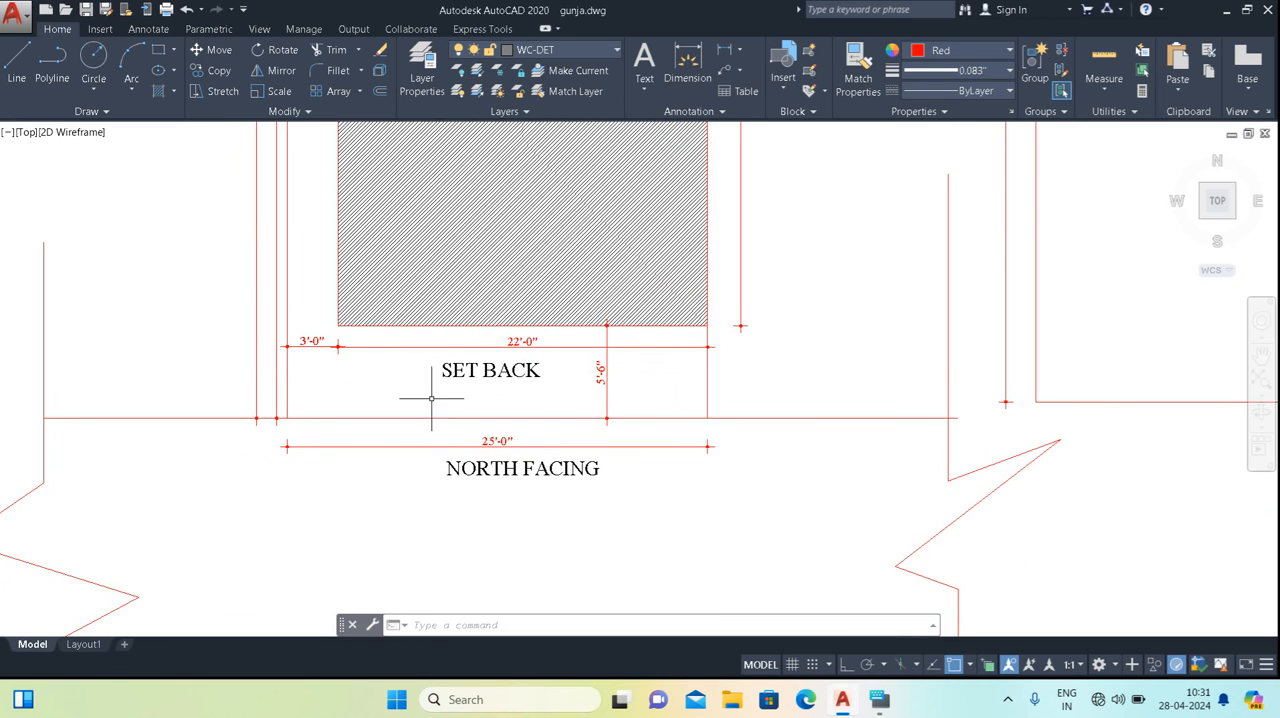
mouse_move(548, 470)
middle_down()
mouse_move(569, 312)
mouse_move(538, 440)
middle_up()
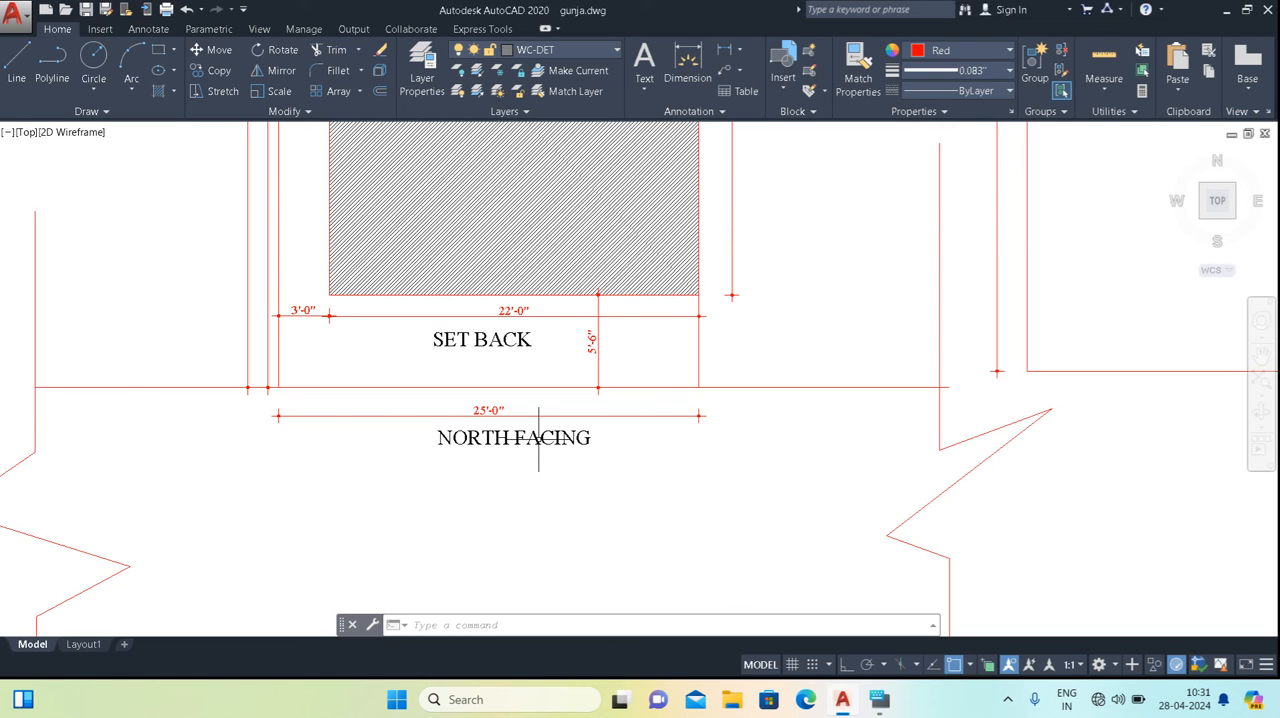
Add an aligned dimension across the full width of the road, from the plot's front line to the road's far edge.
scroll(538, 437, down, 4)
middle_drag(531, 486, 543, 423)
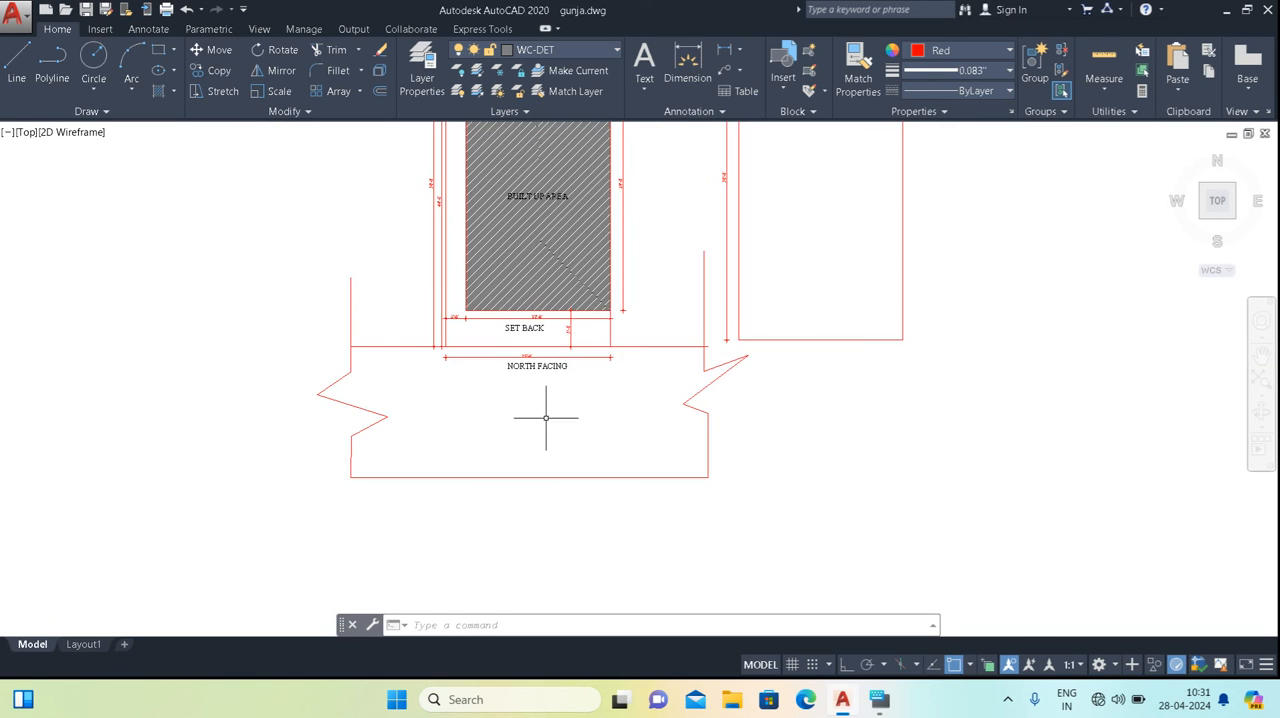
scroll(544, 396, up, 2)
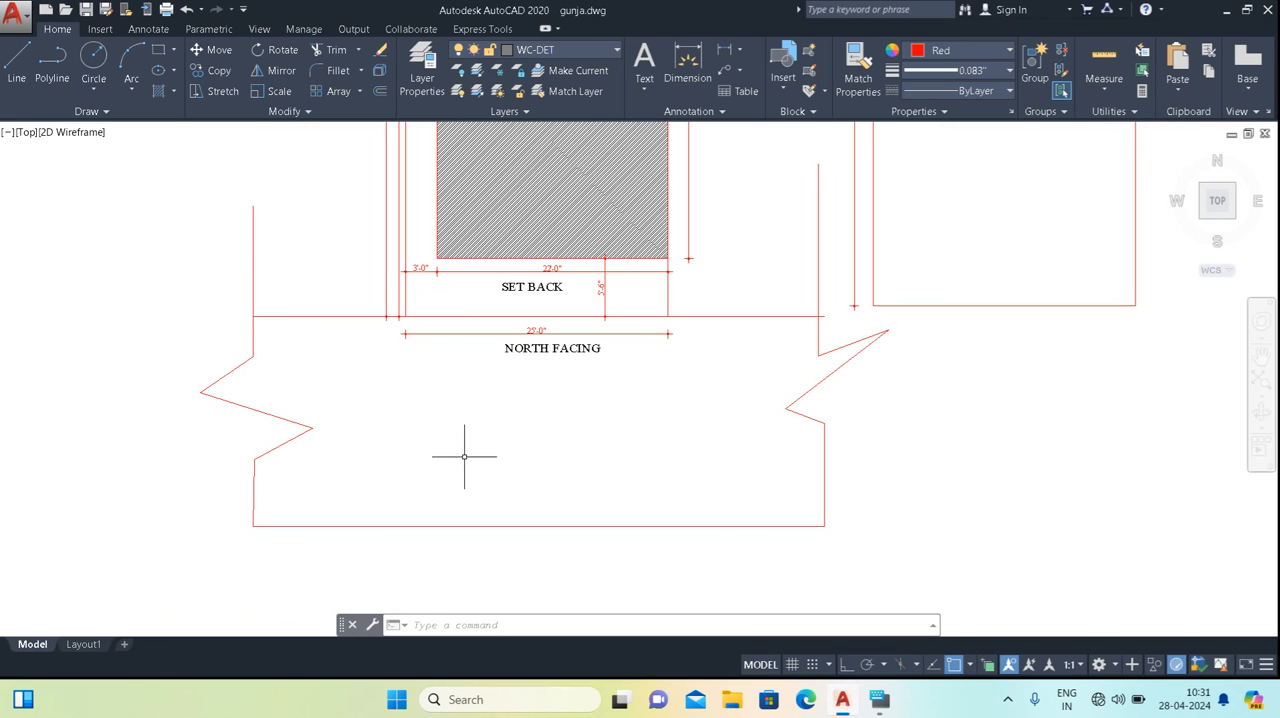
text(L)
key(Return)
click(361, 318)
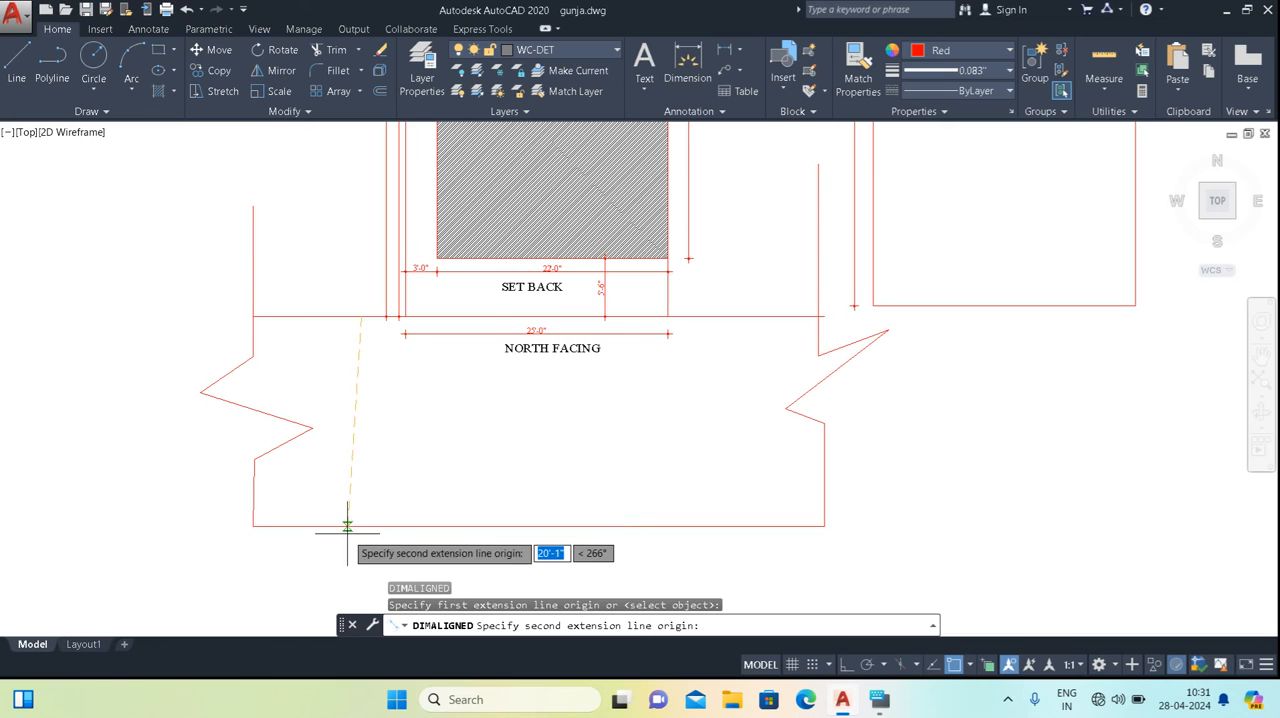
click(349, 526)
click(366, 477)
Examine the road width dimension together with the front setback and built-up area of the site plan.
scroll(362, 440, up, 4)
scroll(391, 458, down, 4)
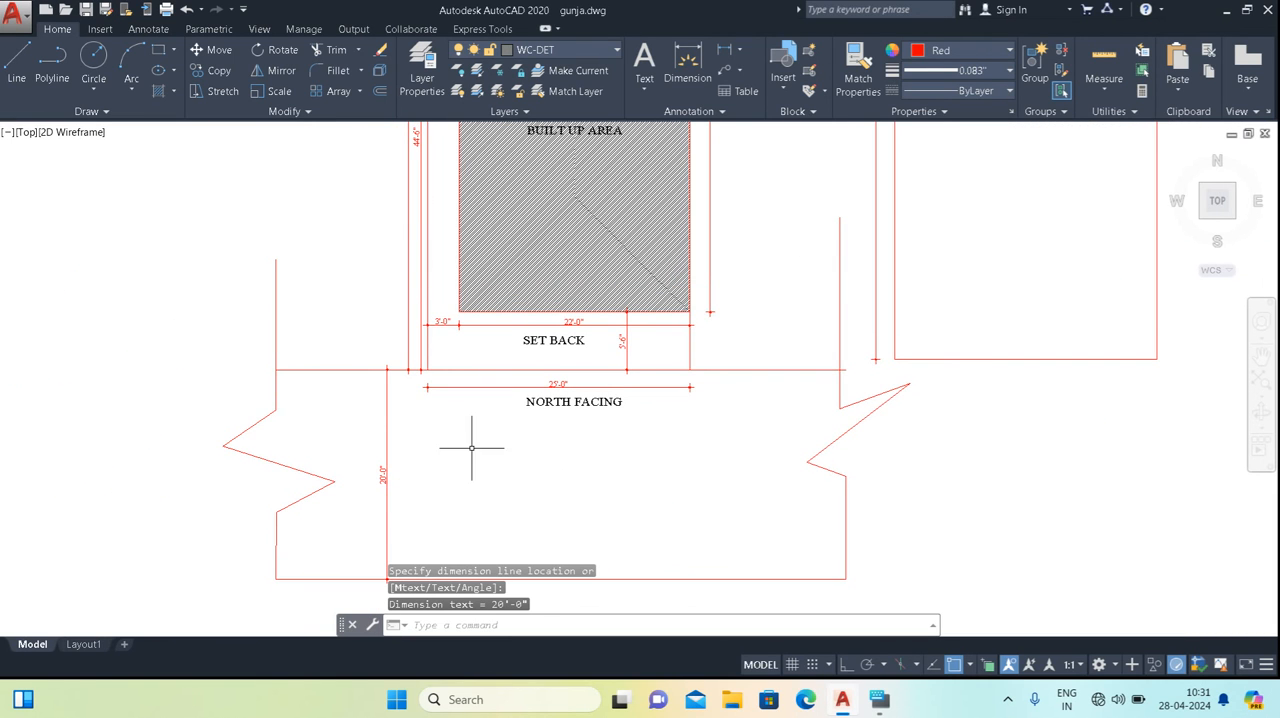
middle_drag(543, 457, 543, 469)
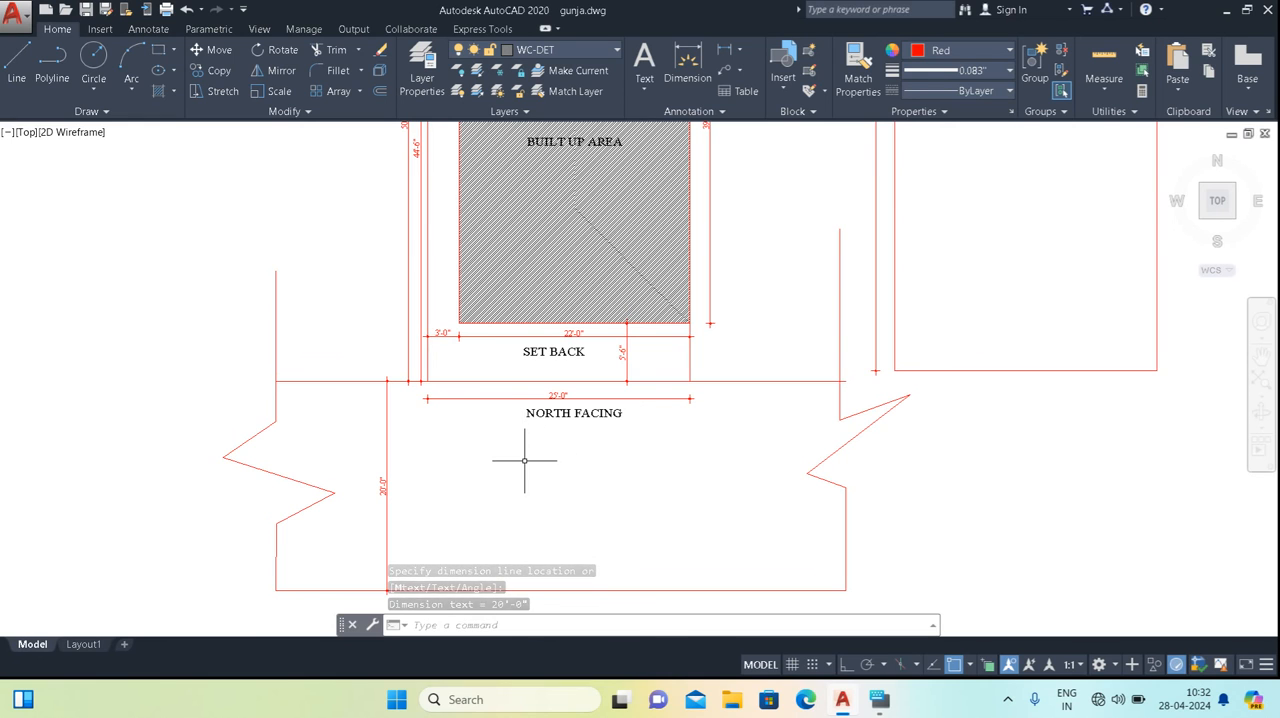
scroll(509, 477, down, 2)
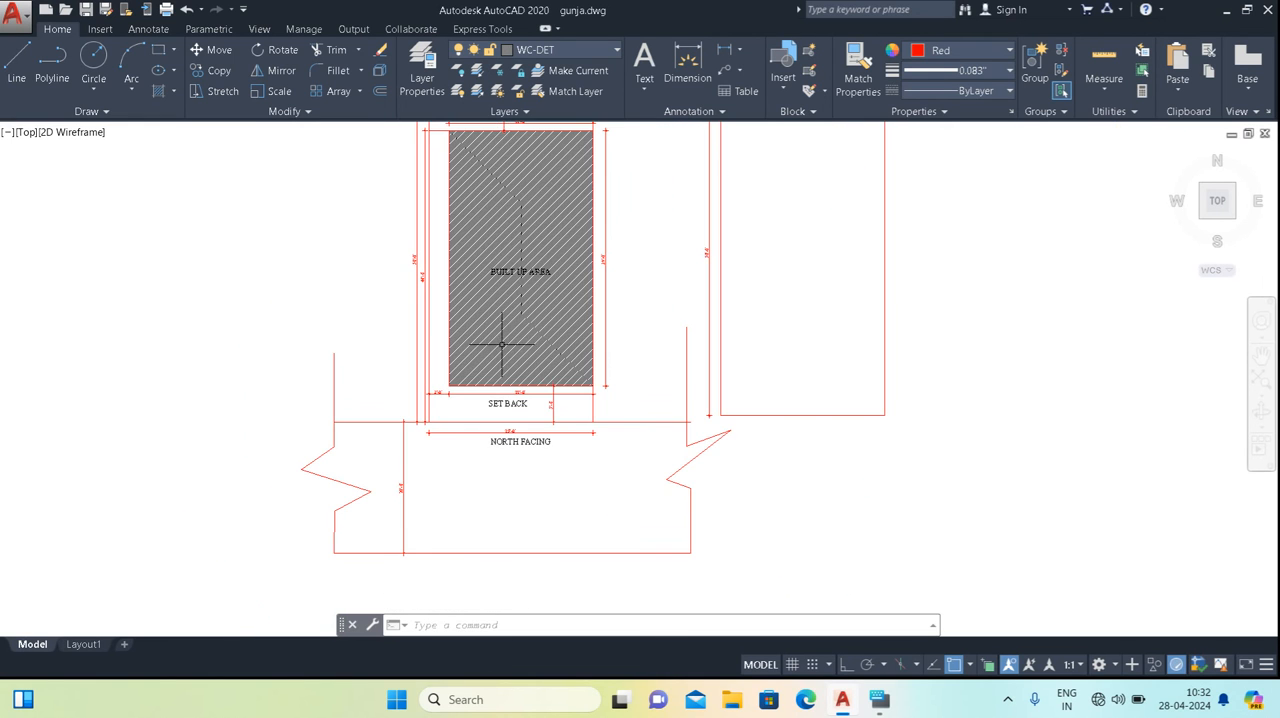
middle_drag(561, 216, 544, 270)
scroll(487, 542, up, 2)
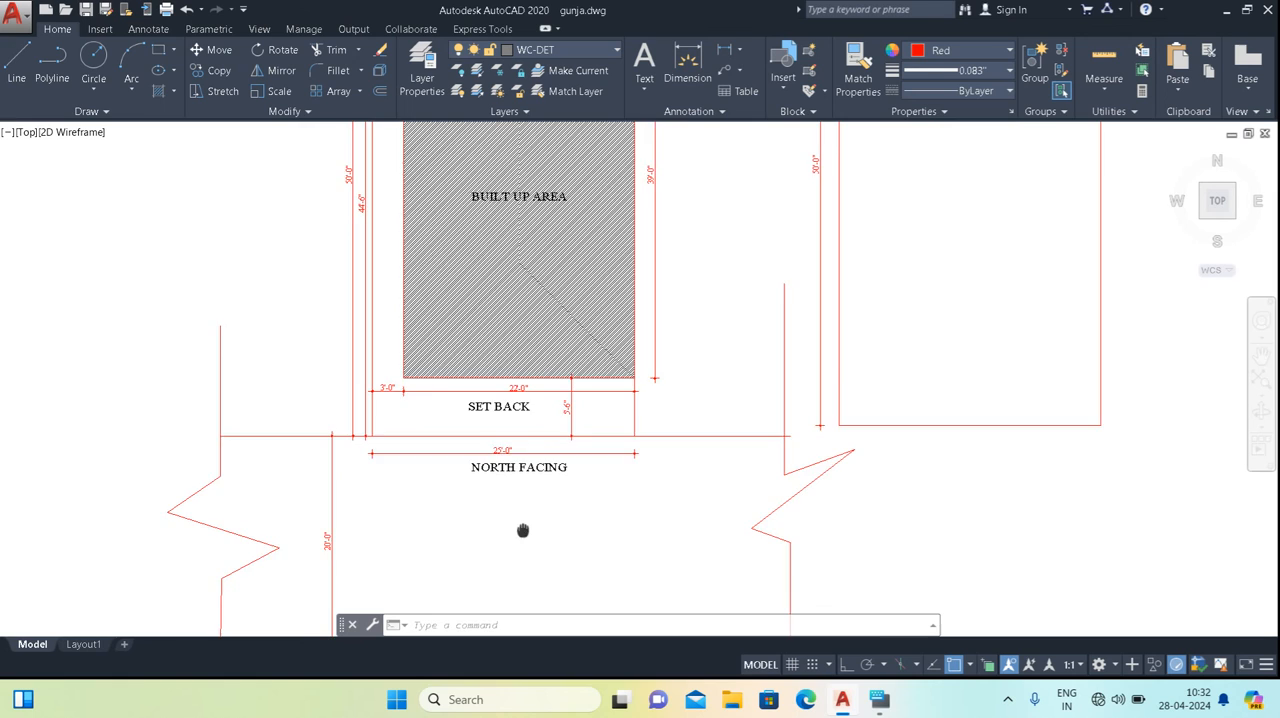
middle_drag(487, 542, 519, 411)
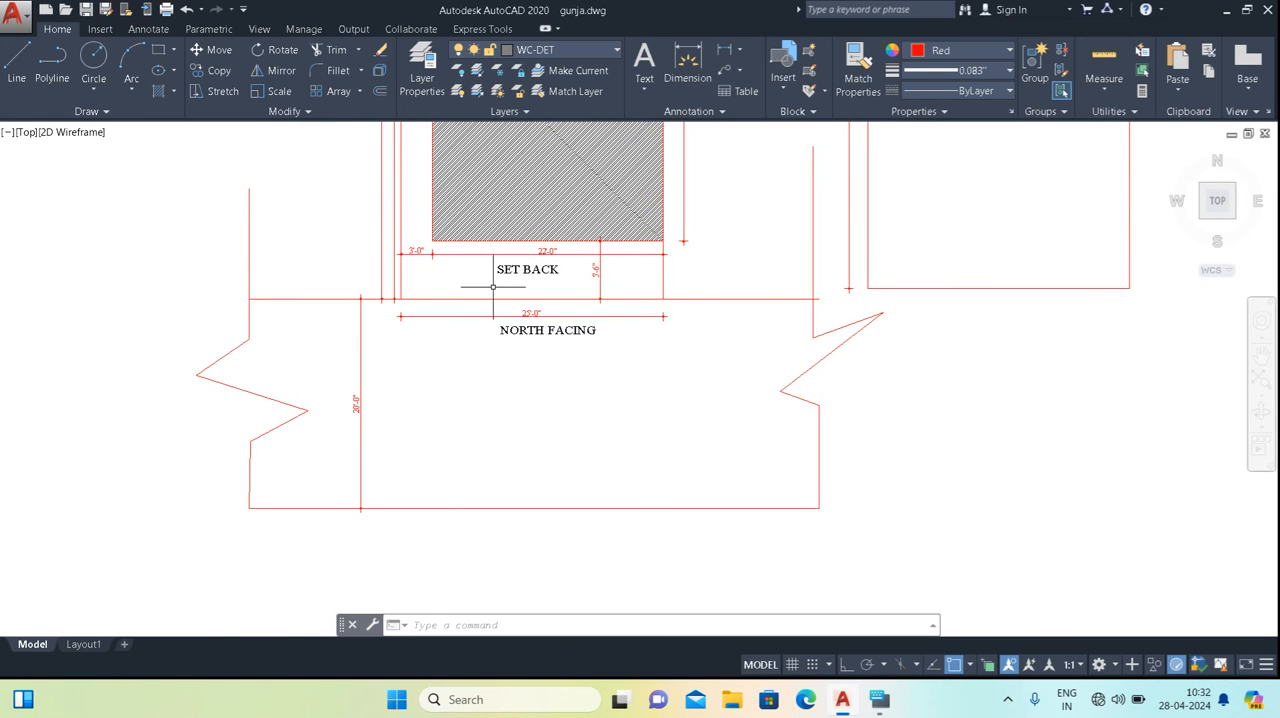
scroll(492, 287, up, 2)
mouse_move(482, 413)
middle_down()
mouse_move(491, 434)
mouse_move(509, 363)
middle_up()
scroll(495, 425, down, 2)
scroll(501, 318, up, 2)
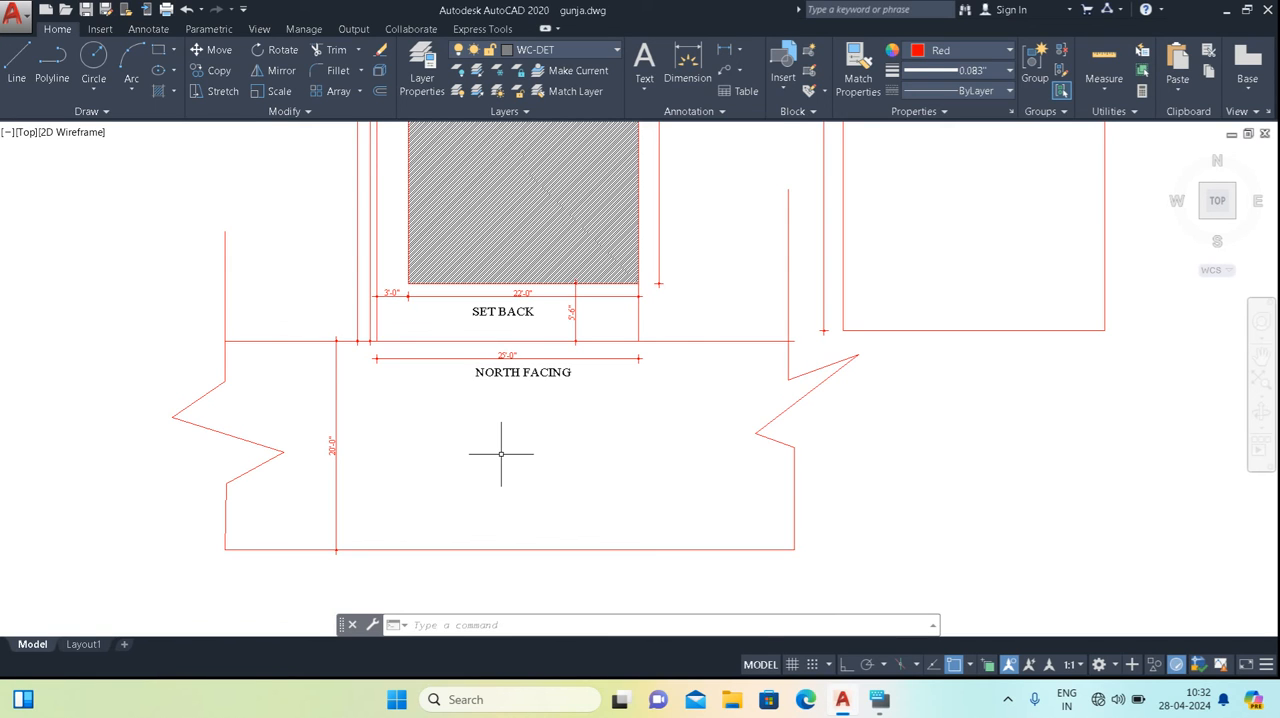
scroll(434, 459, up, 2)
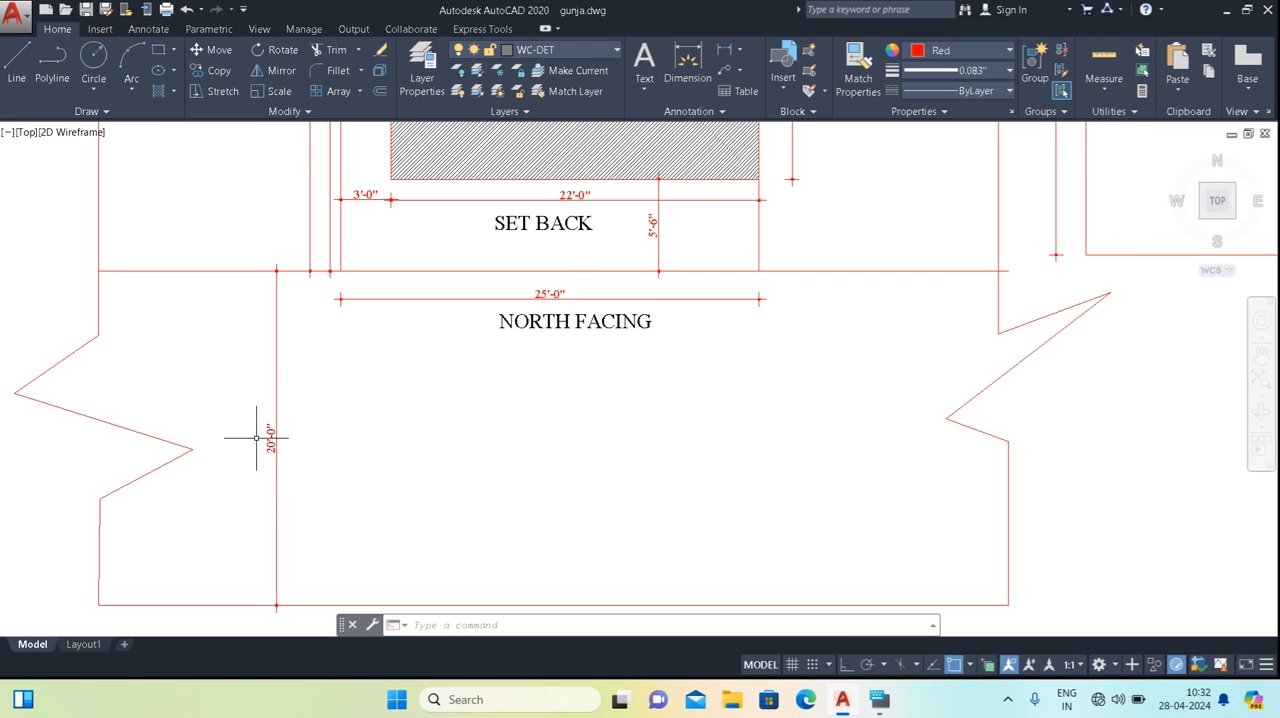
middle_drag(297, 447, 310, 480)
middle_drag(505, 358, 503, 424)
middle_drag(465, 474, 474, 370)
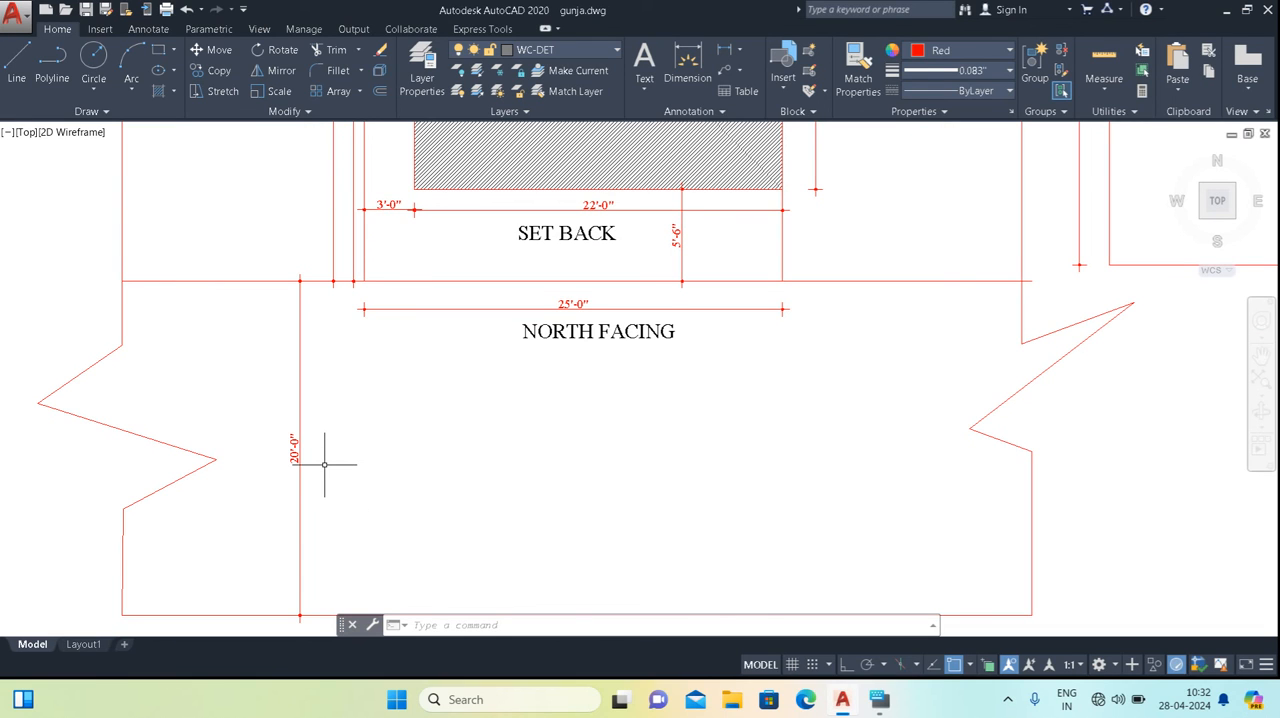
middle_drag(377, 368, 377, 433)
Draw a horizontal centre line along the road from the midpoint of its width dimension to just past the far break line, with Ortho on.
mouse_move(449, 357)
middle_down()
mouse_move(414, 303)
mouse_move(453, 287)
middle_up()
text(l)
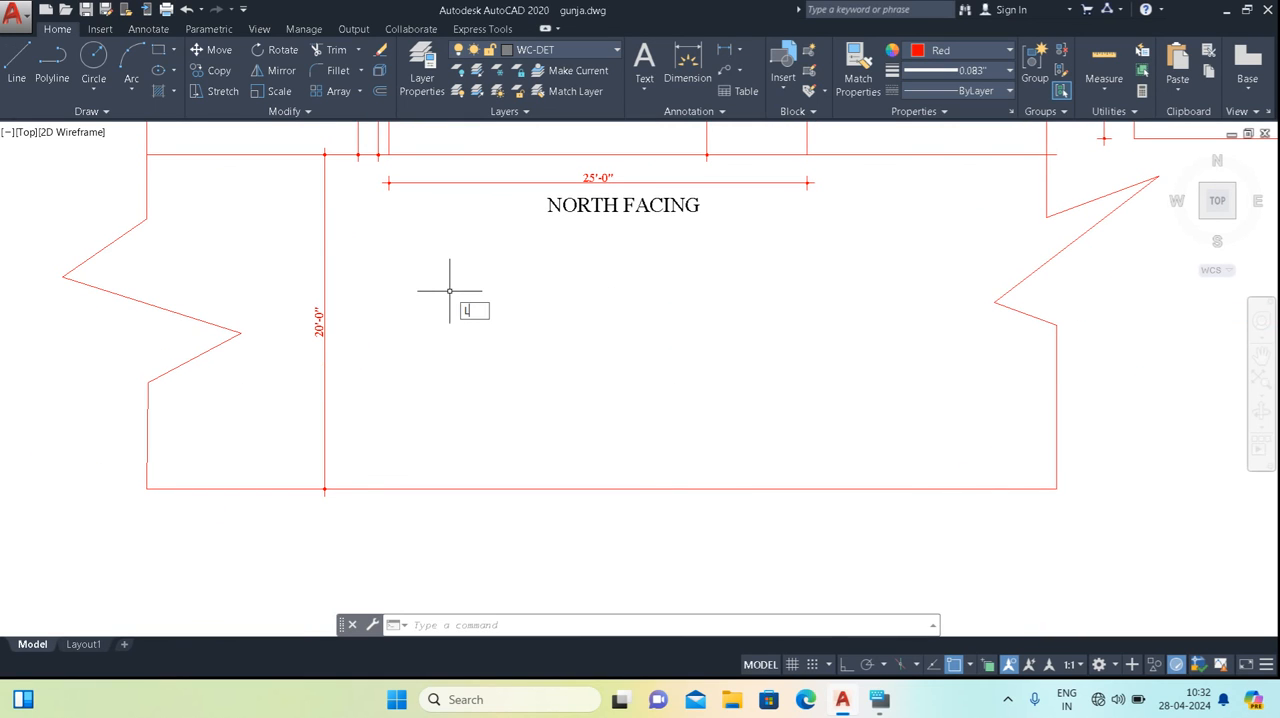
key(Return)
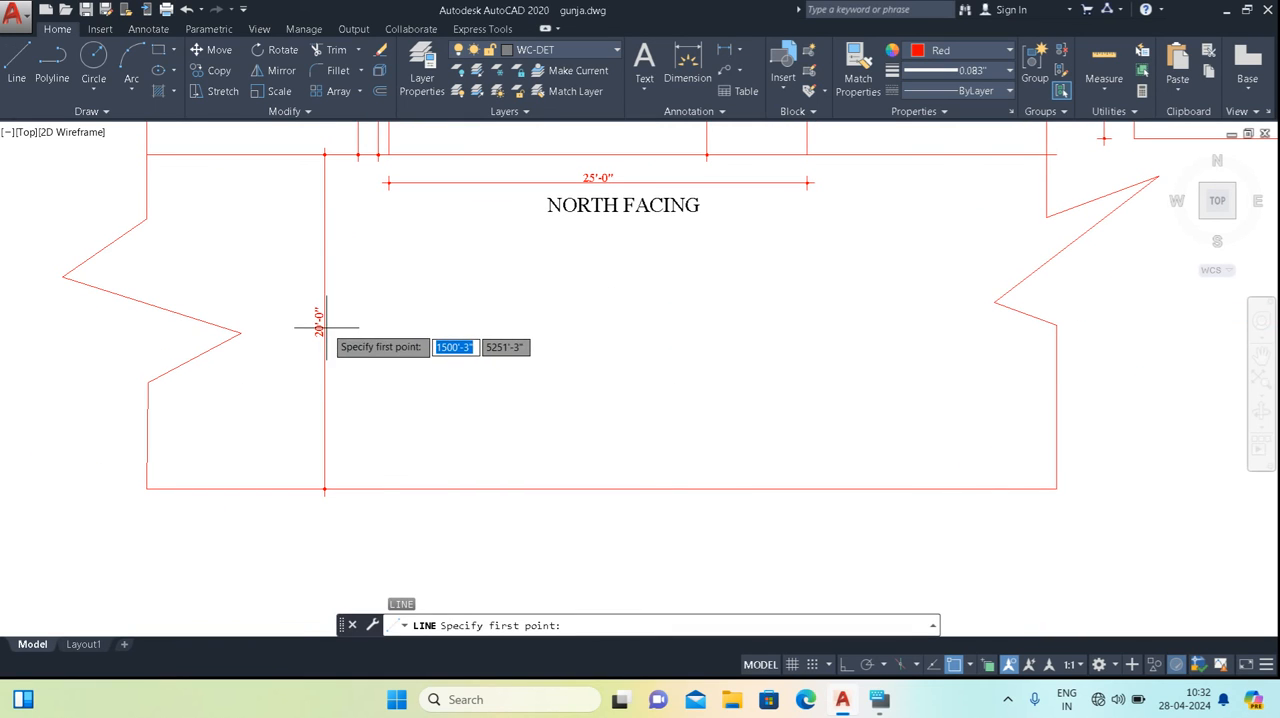
click(325, 320)
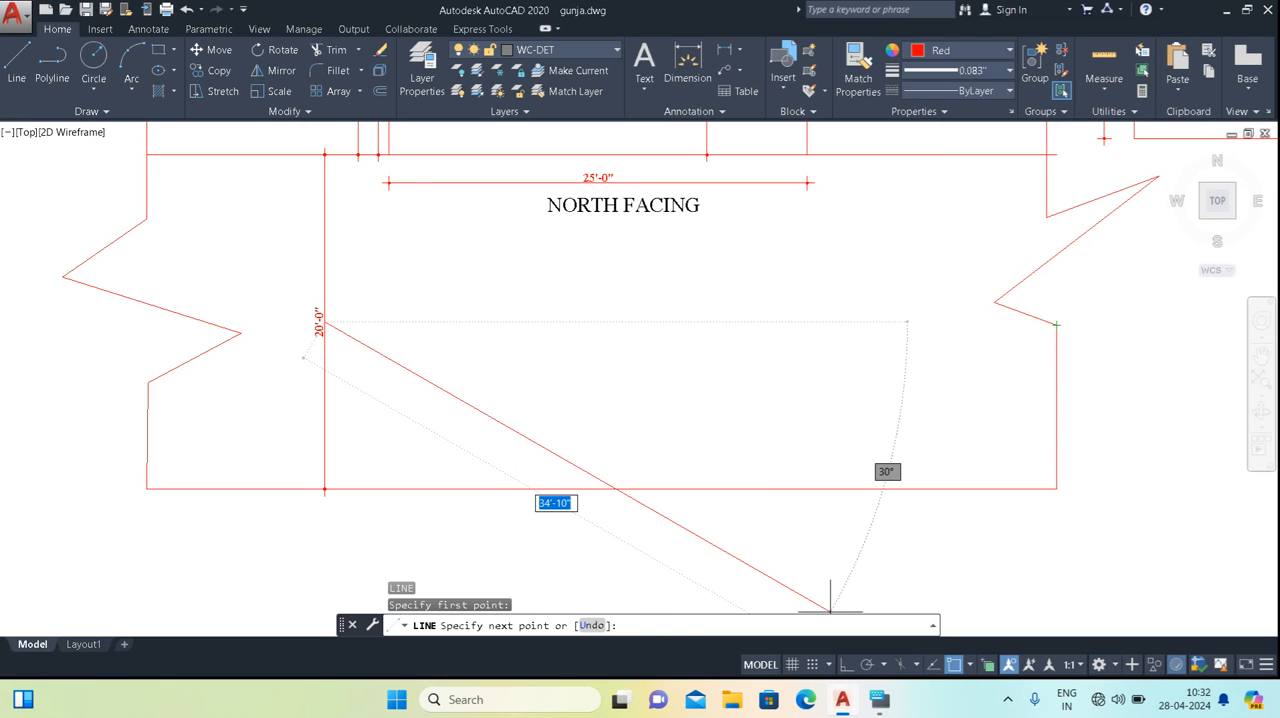
key(F8)
click(1108, 353)
key(Escape)
key(Escape)
key(Escape)
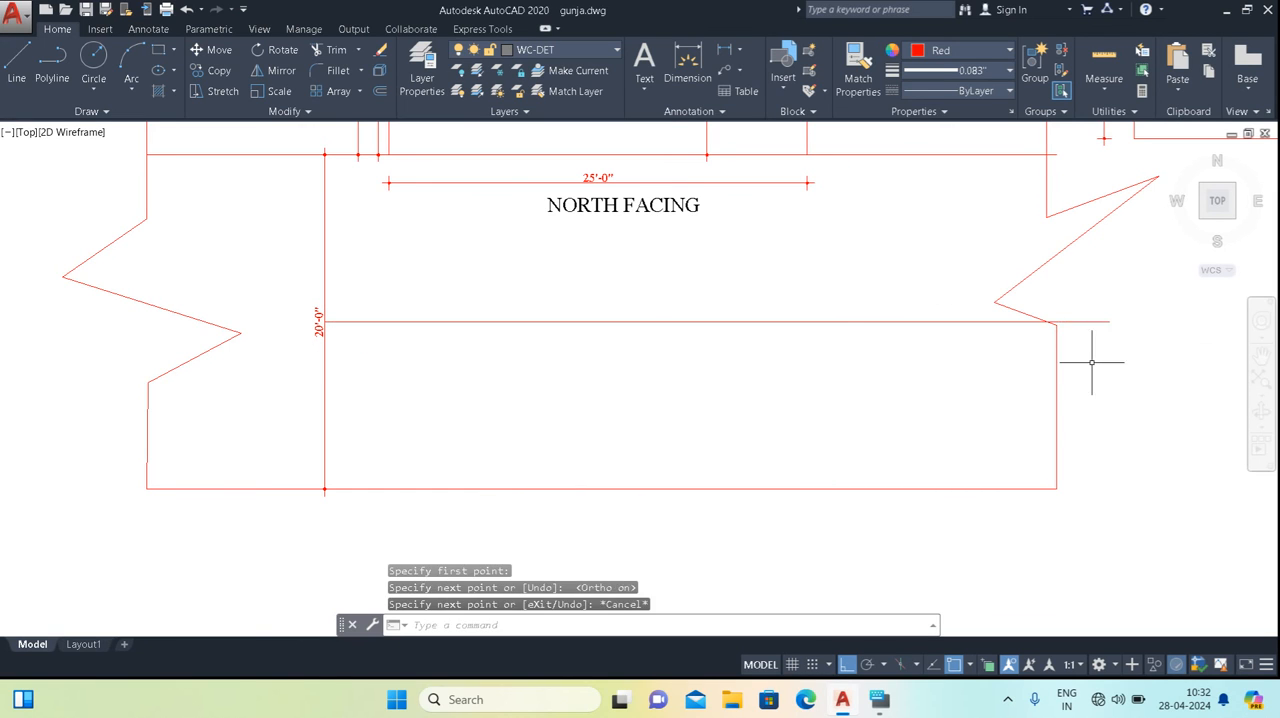
Add an aligned dimension from the plot's front line to the road's centre line, placed beside the full road width dimension.
middle_drag(660, 277, 650, 326)
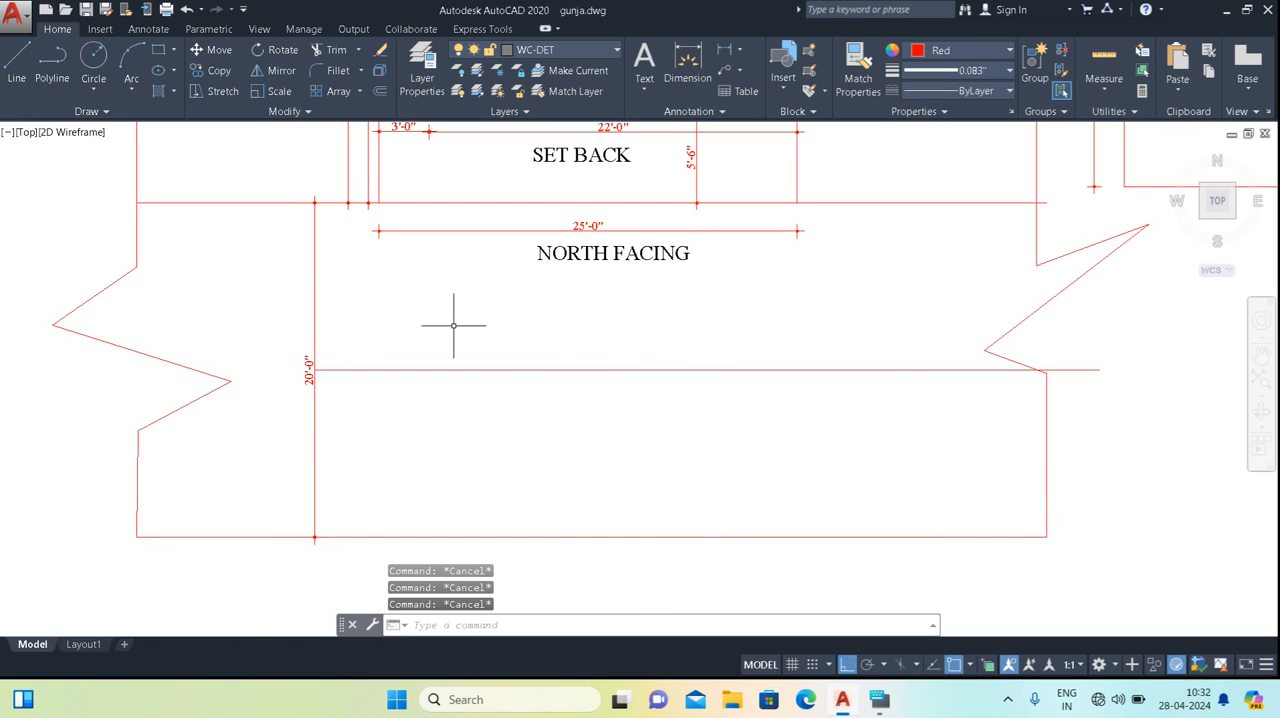
key(Return)
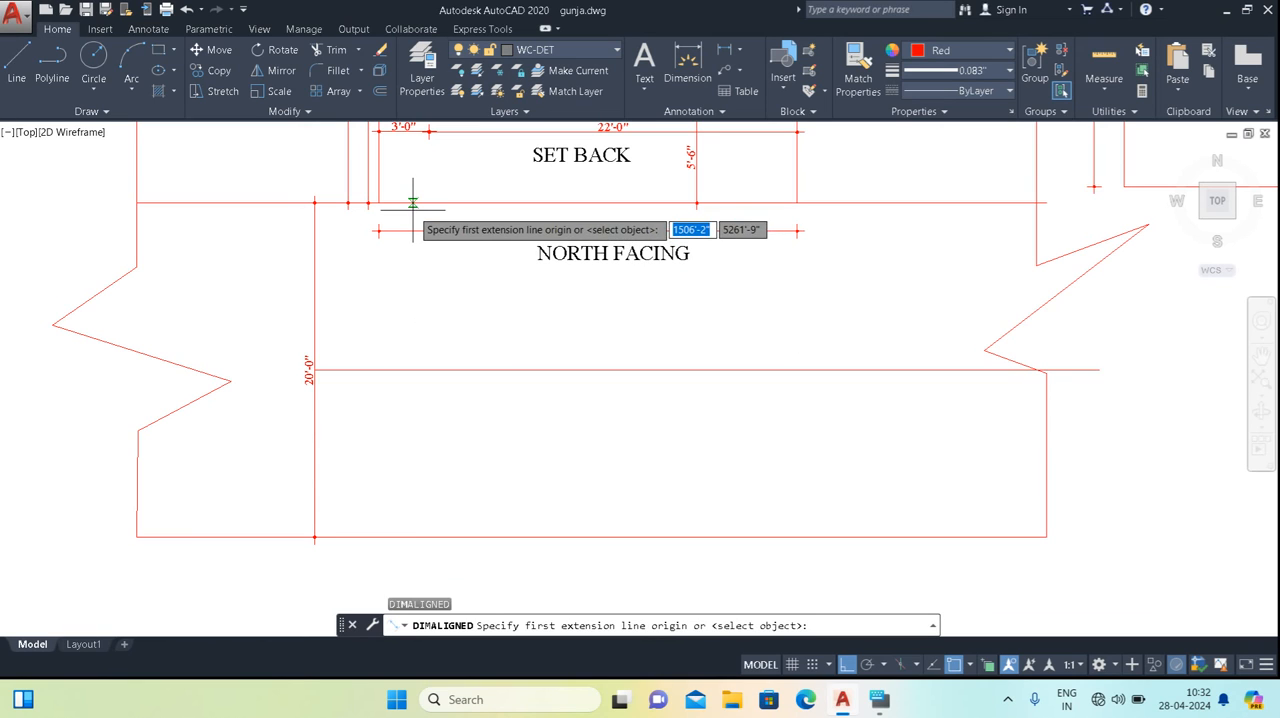
click(412, 203)
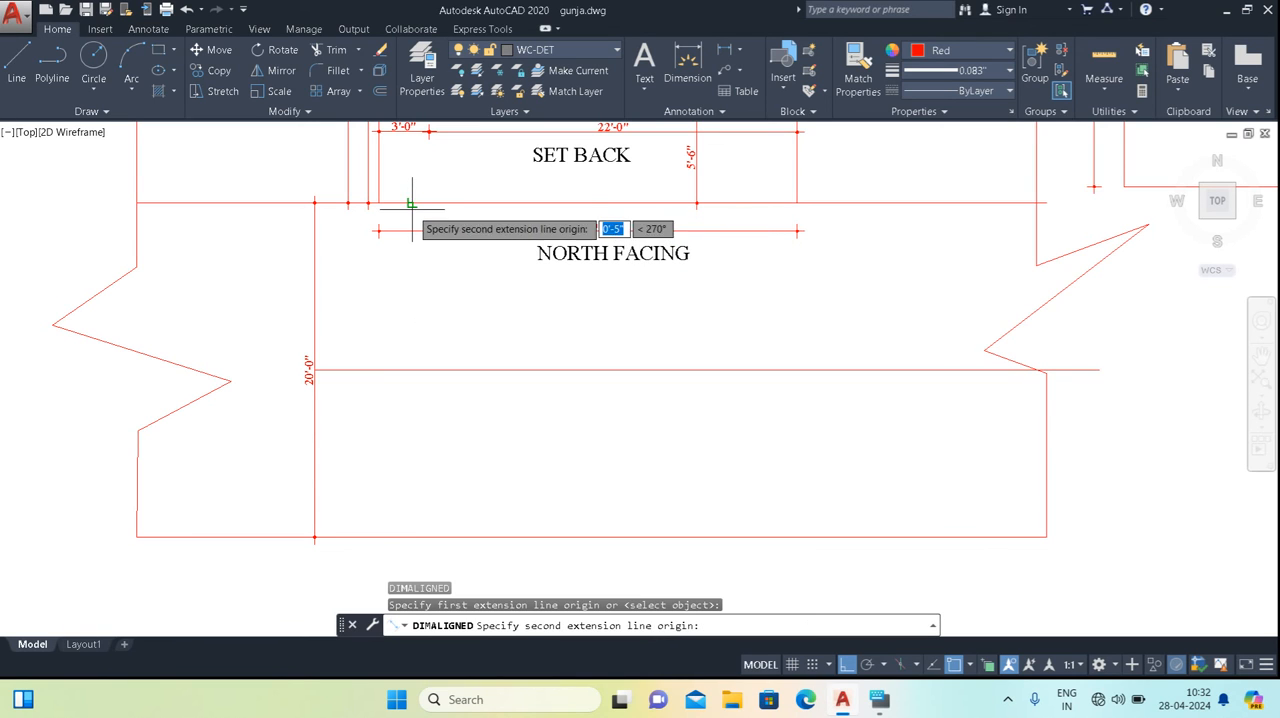
click(412, 370)
click(361, 314)
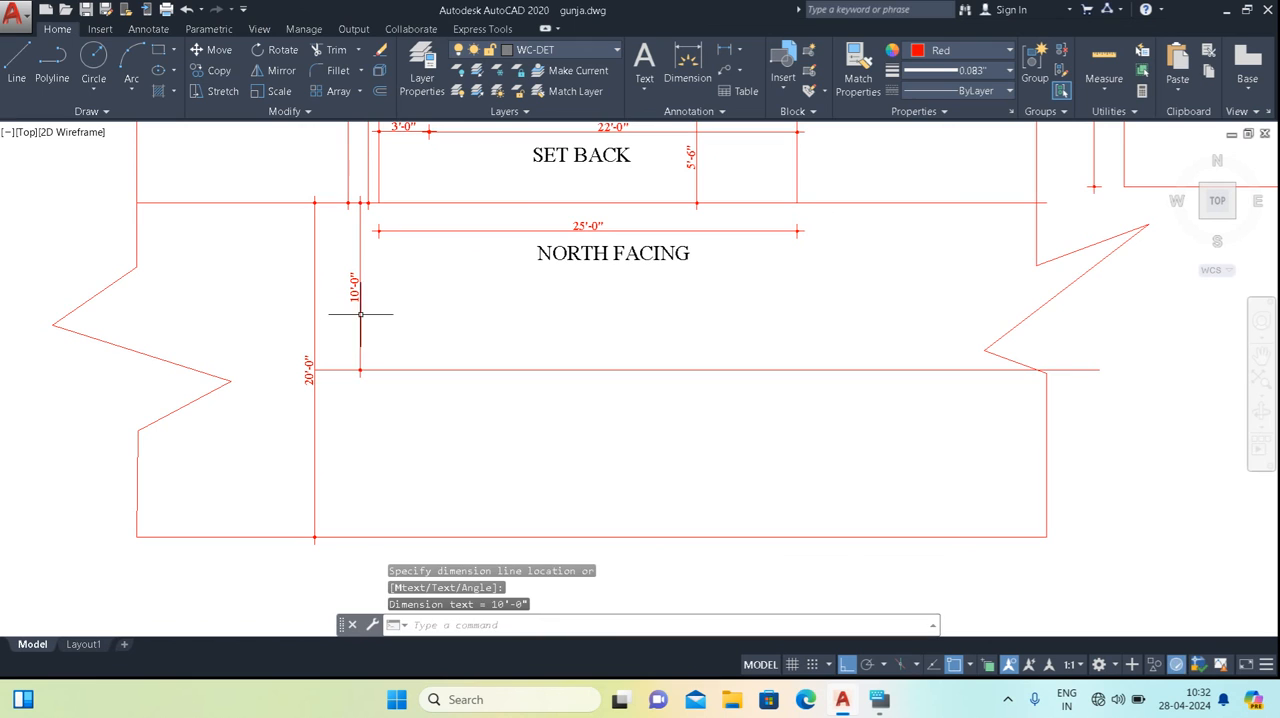
Compare the half-road dimension with the full road width and the front setback at the plot's north side.
mouse_move(491, 354)
middle_down()
mouse_move(468, 360)
mouse_move(448, 399)
middle_up()
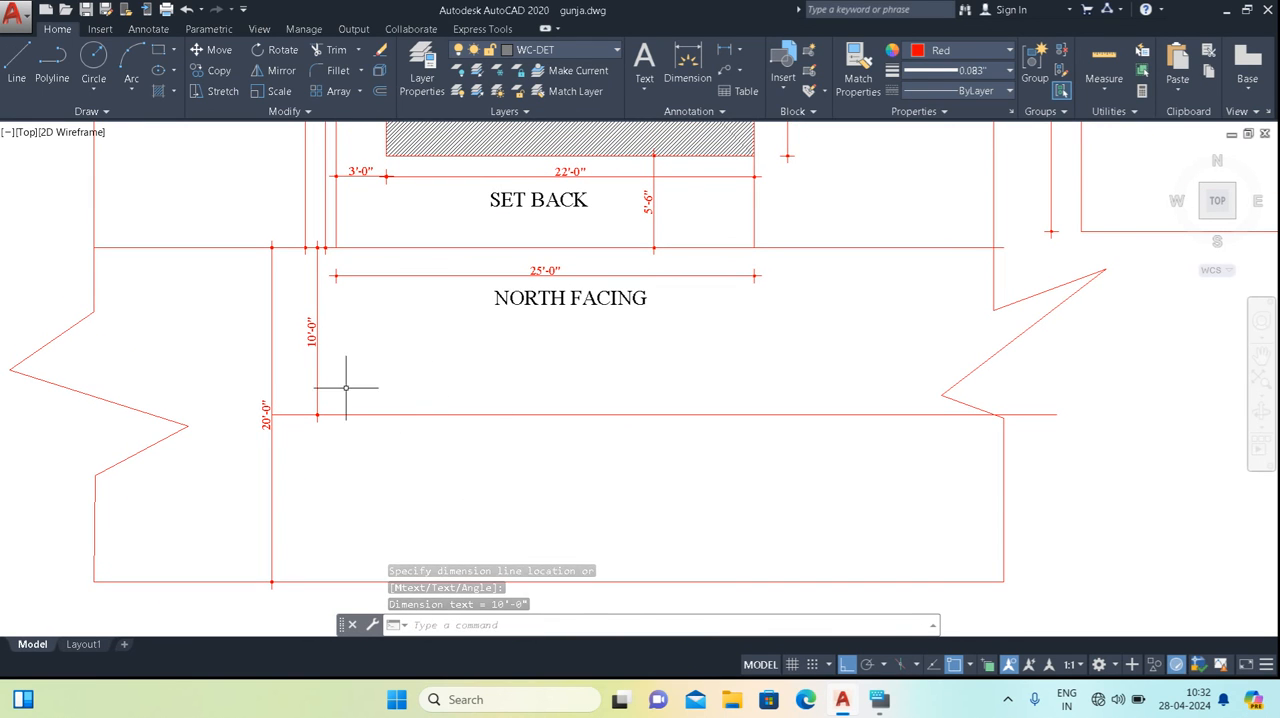
scroll(427, 459, down, 3)
scroll(343, 423, up, 5)
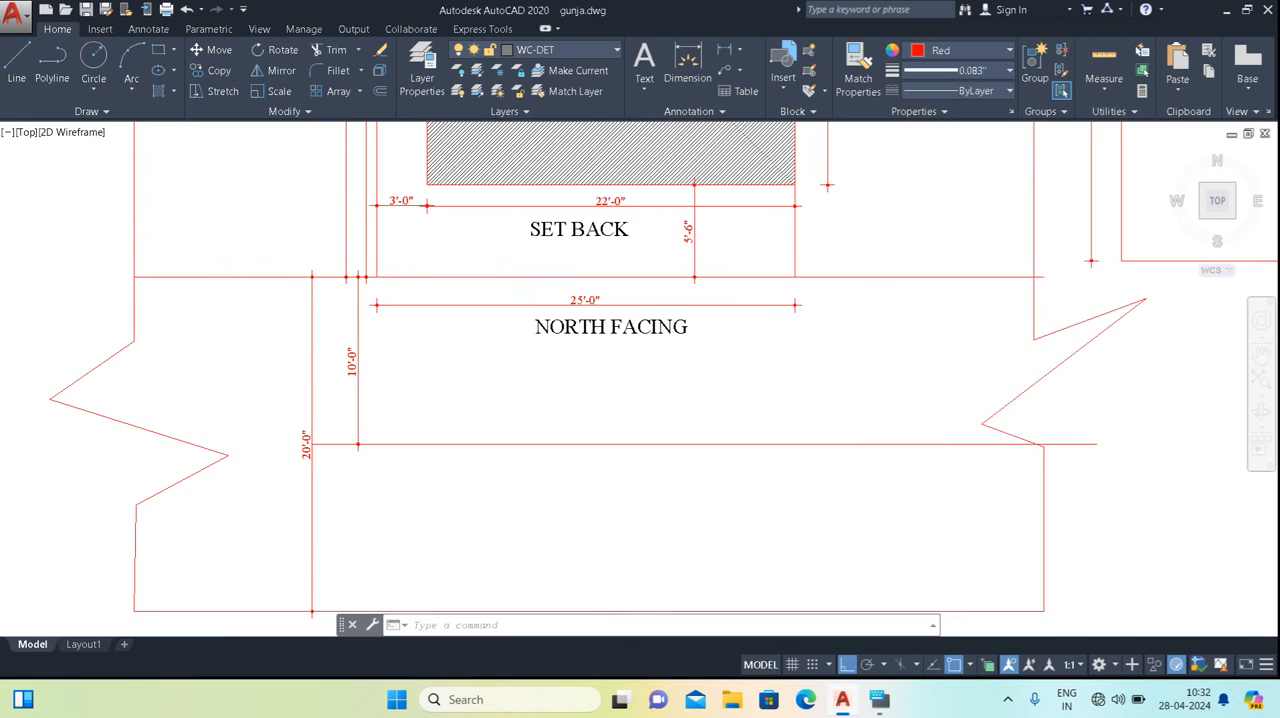
scroll(438, 406, down, 2)
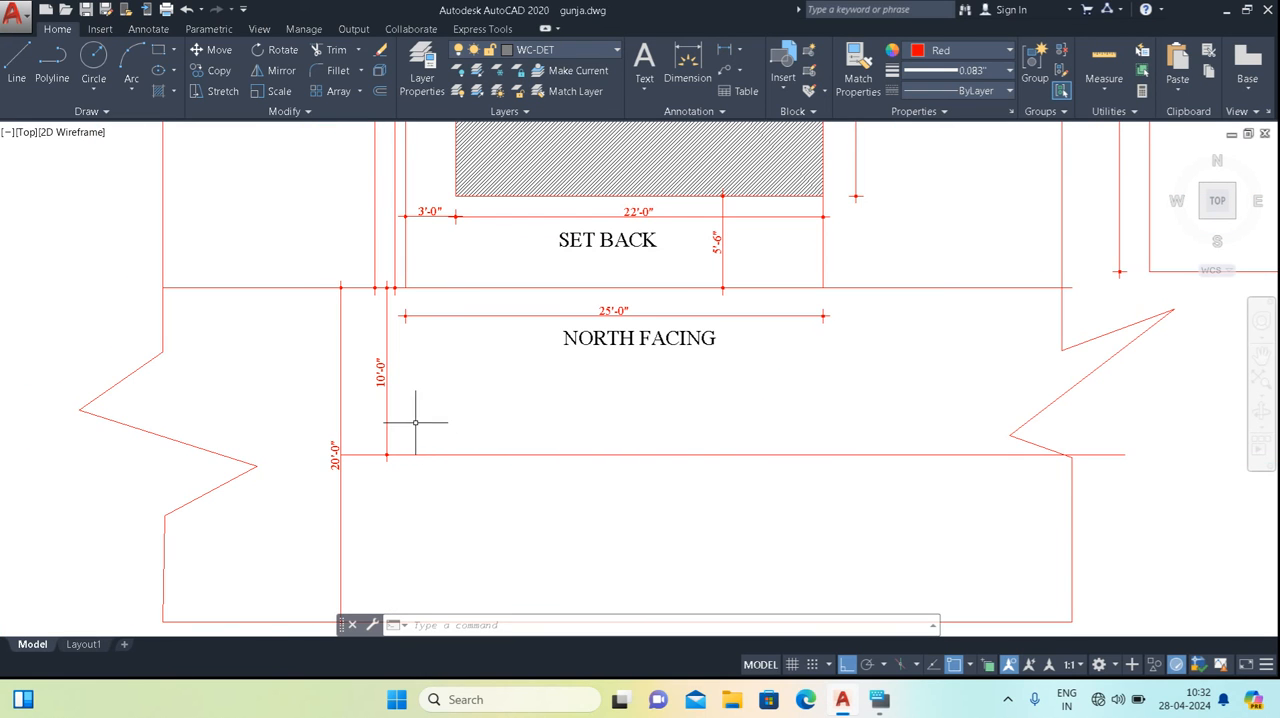
scroll(414, 399, up, 2)
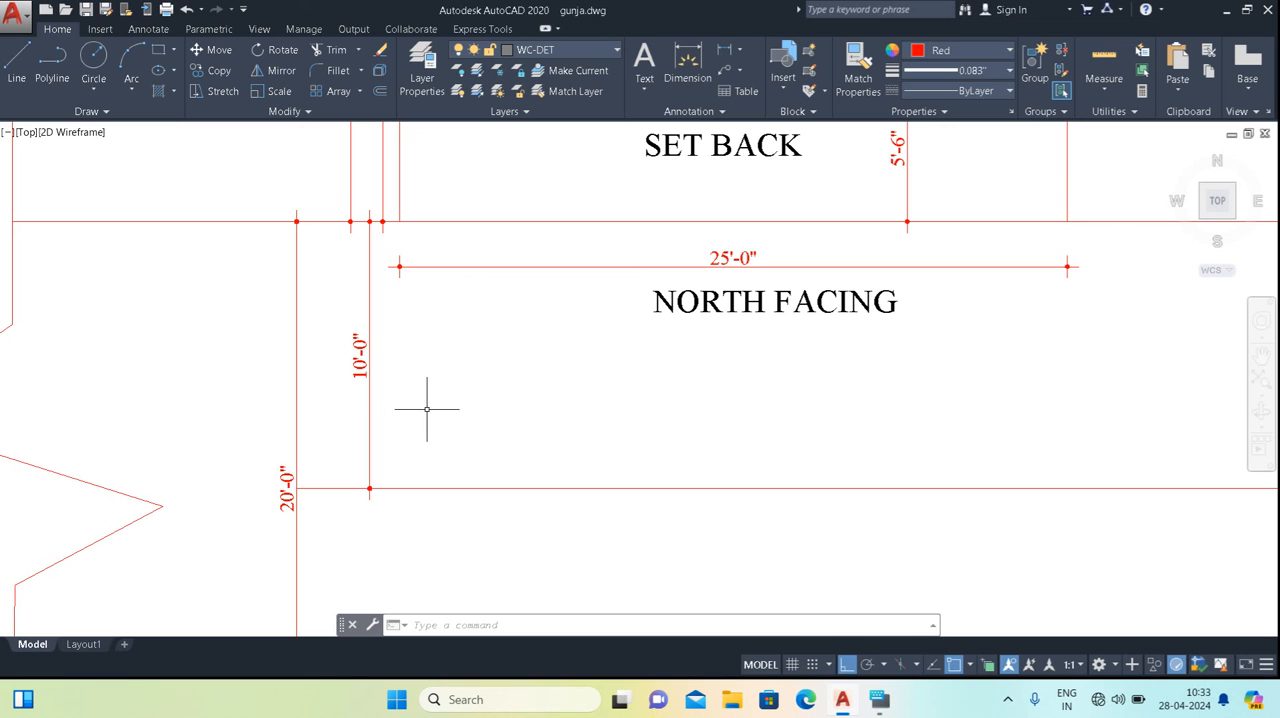
scroll(445, 459, down, 2)
mouse_move(579, 459)
middle_down()
mouse_move(487, 431)
mouse_move(503, 486)
middle_up()
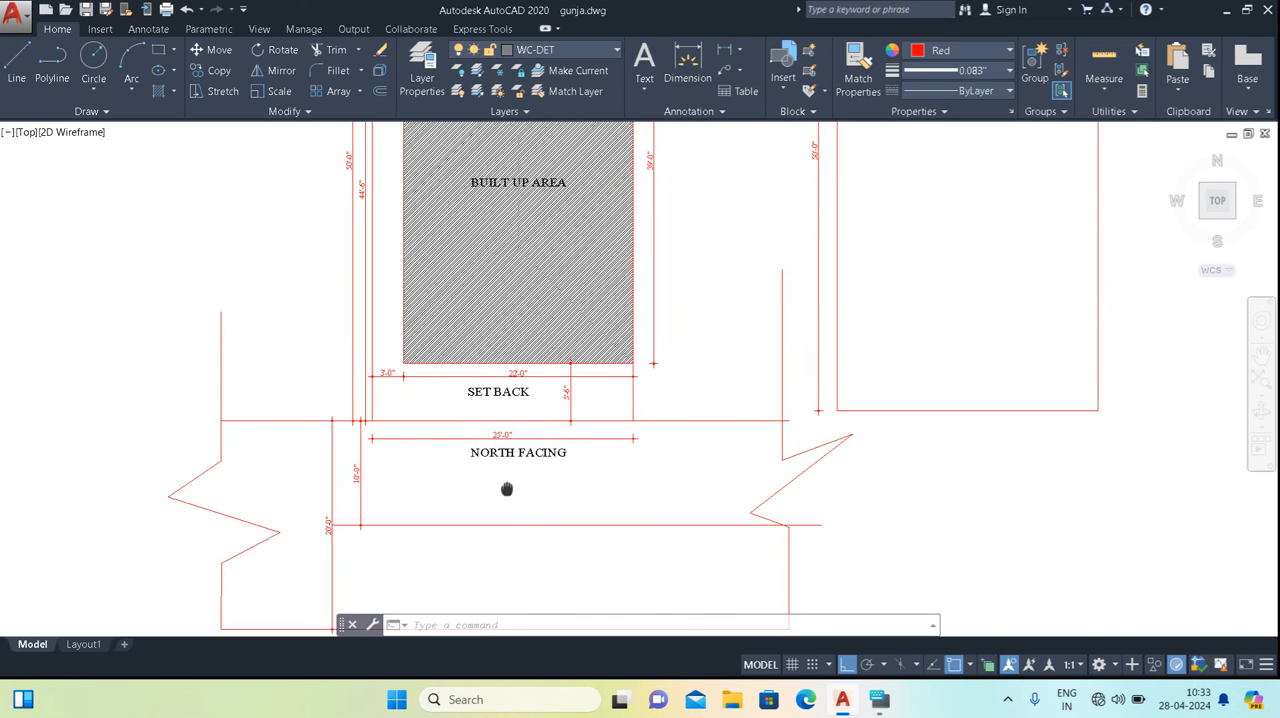
scroll(528, 363, down, 3)
scroll(486, 528, up, 4)
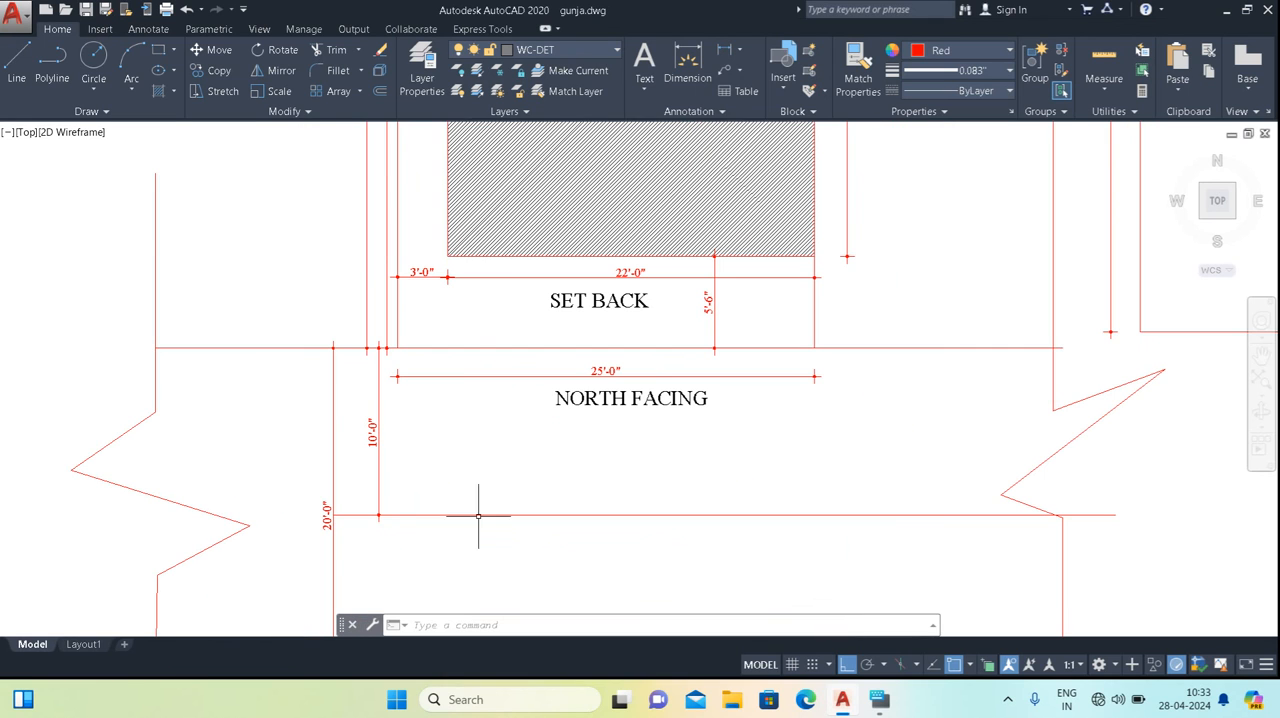
middle_drag(459, 419, 462, 432)
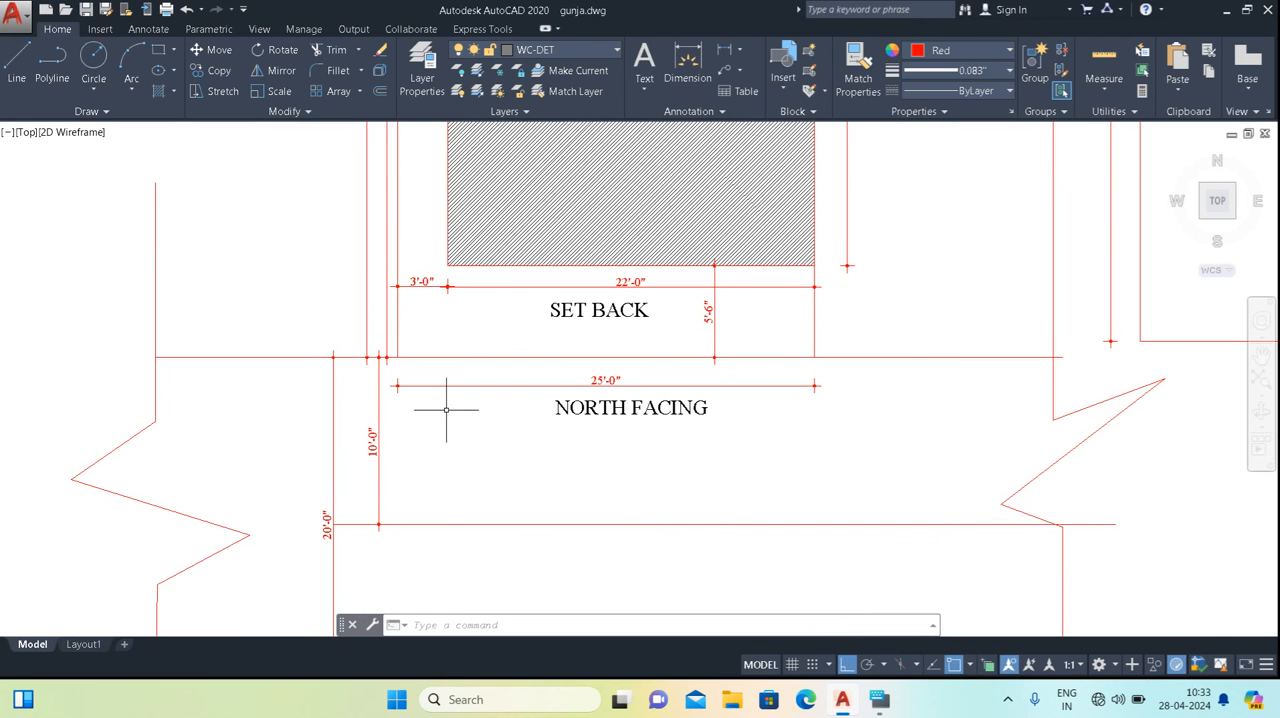
middle_drag(442, 530, 458, 398)
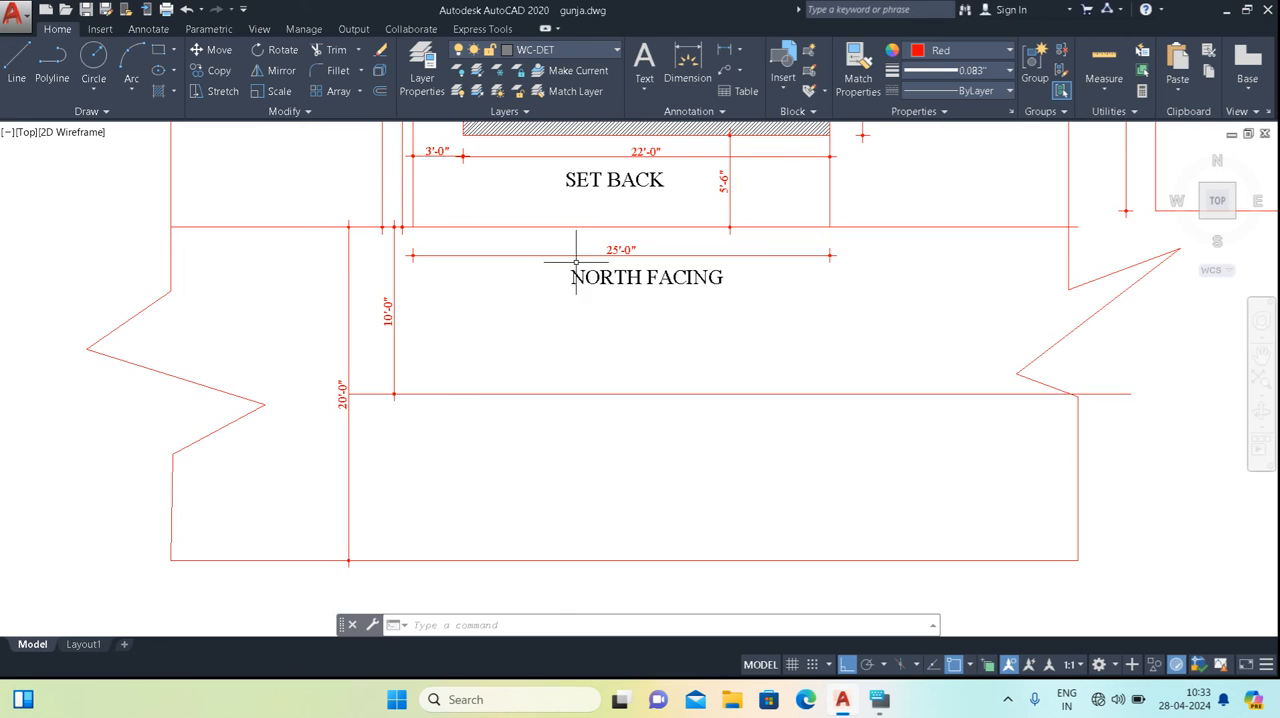
middle_drag(576, 262, 560, 323)
middle_drag(434, 354, 433, 387)
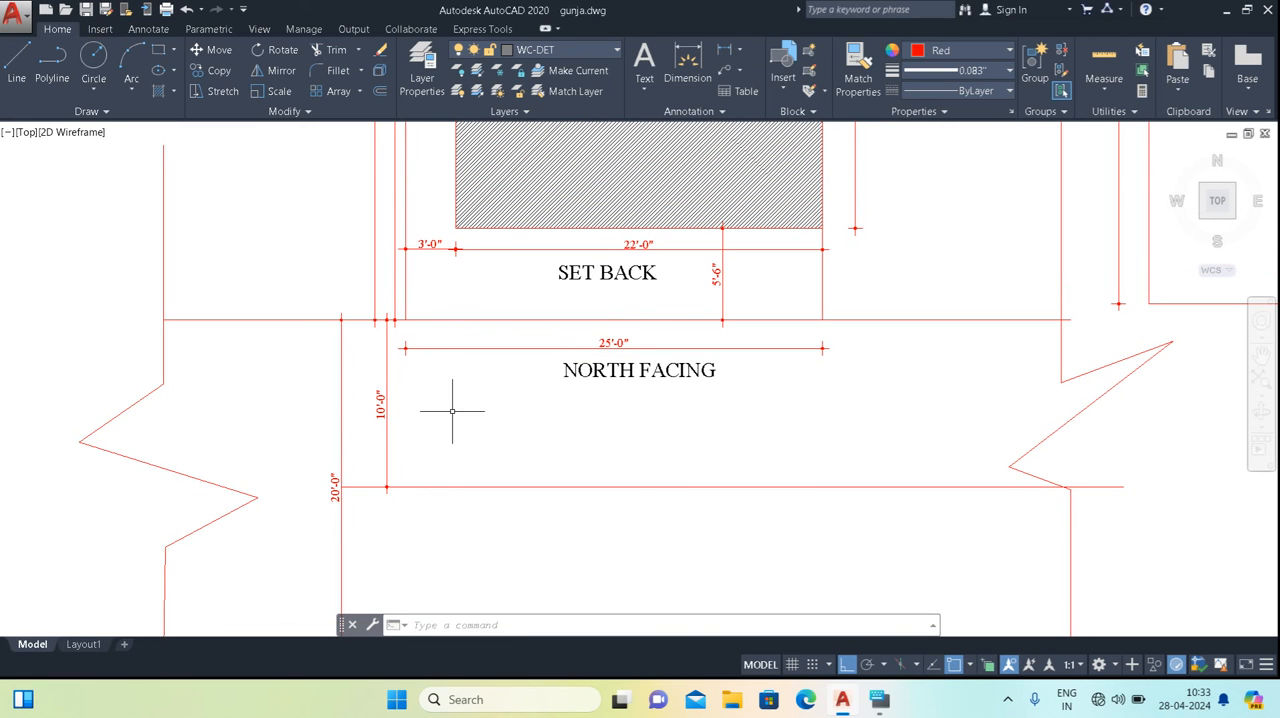
middle_drag(430, 468, 418, 377)
scroll(329, 401, up, 2)
scroll(450, 346, down, 2)
middle_drag(457, 320, 437, 441)
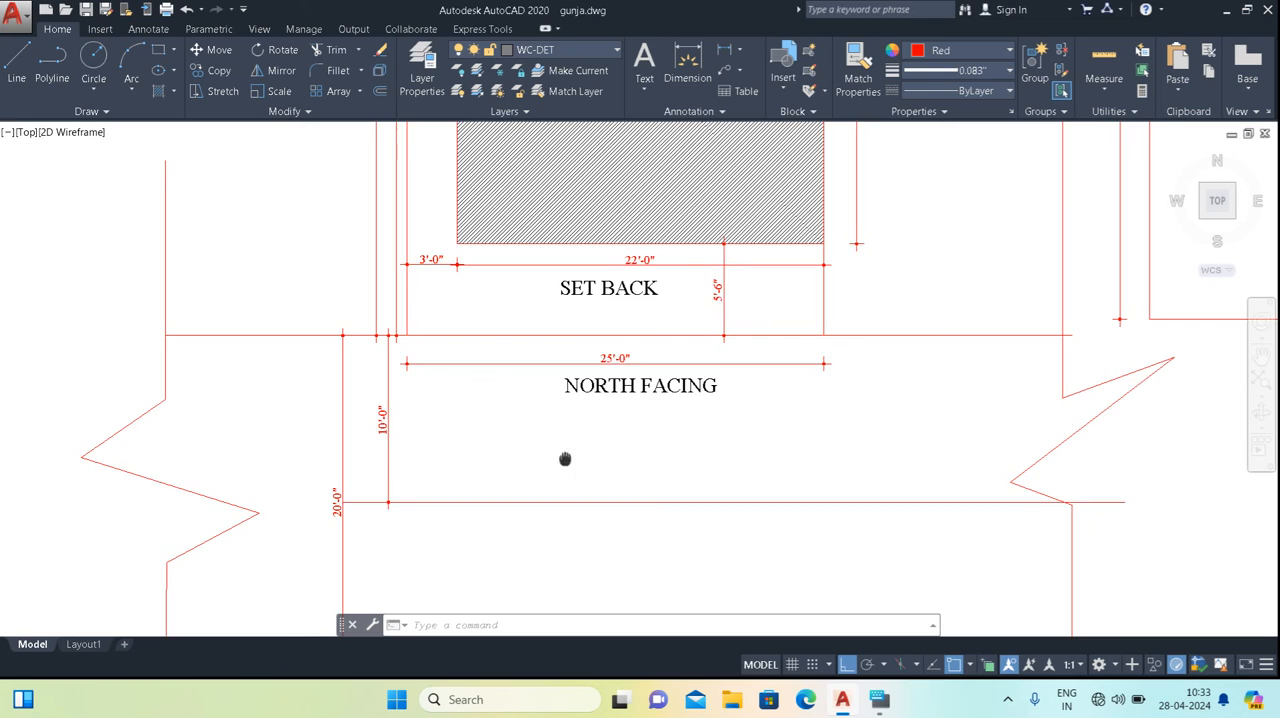
middle_drag(568, 455, 546, 429)
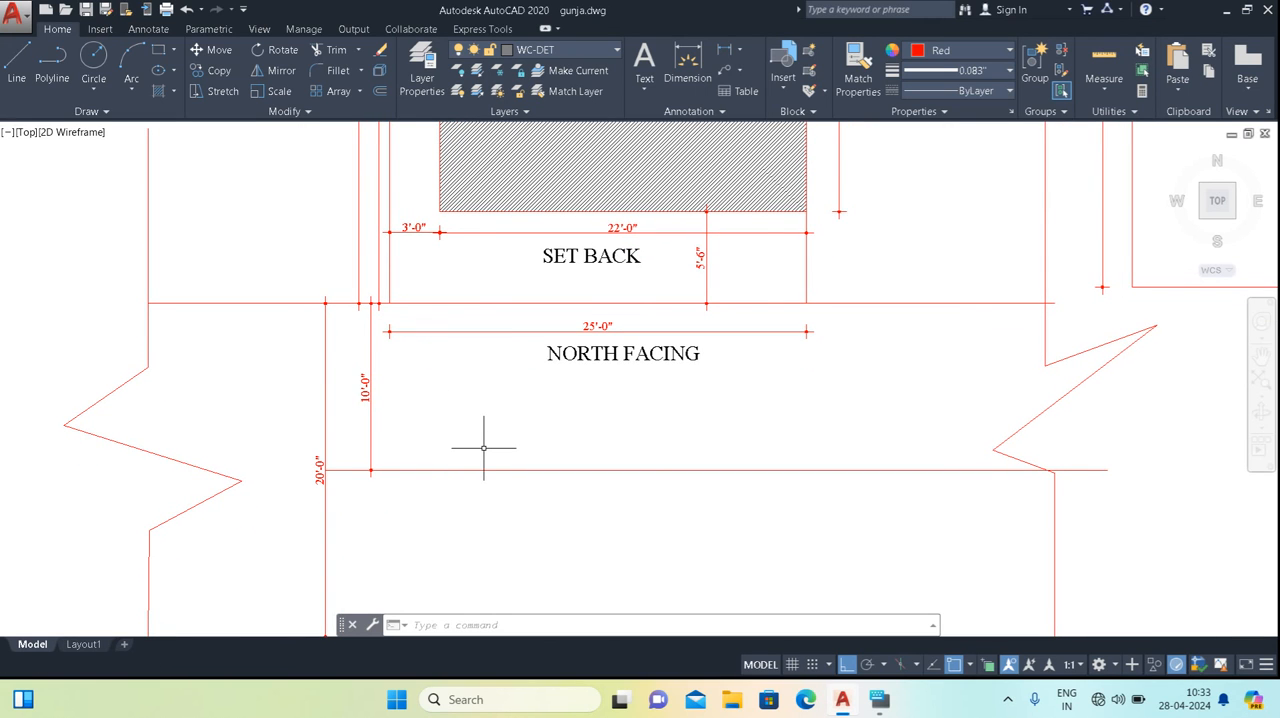
Review the built-up area and its setback dimensions in relation to the road's centre line.
scroll(483, 448, down, 2)
middle_drag(523, 417, 566, 438)
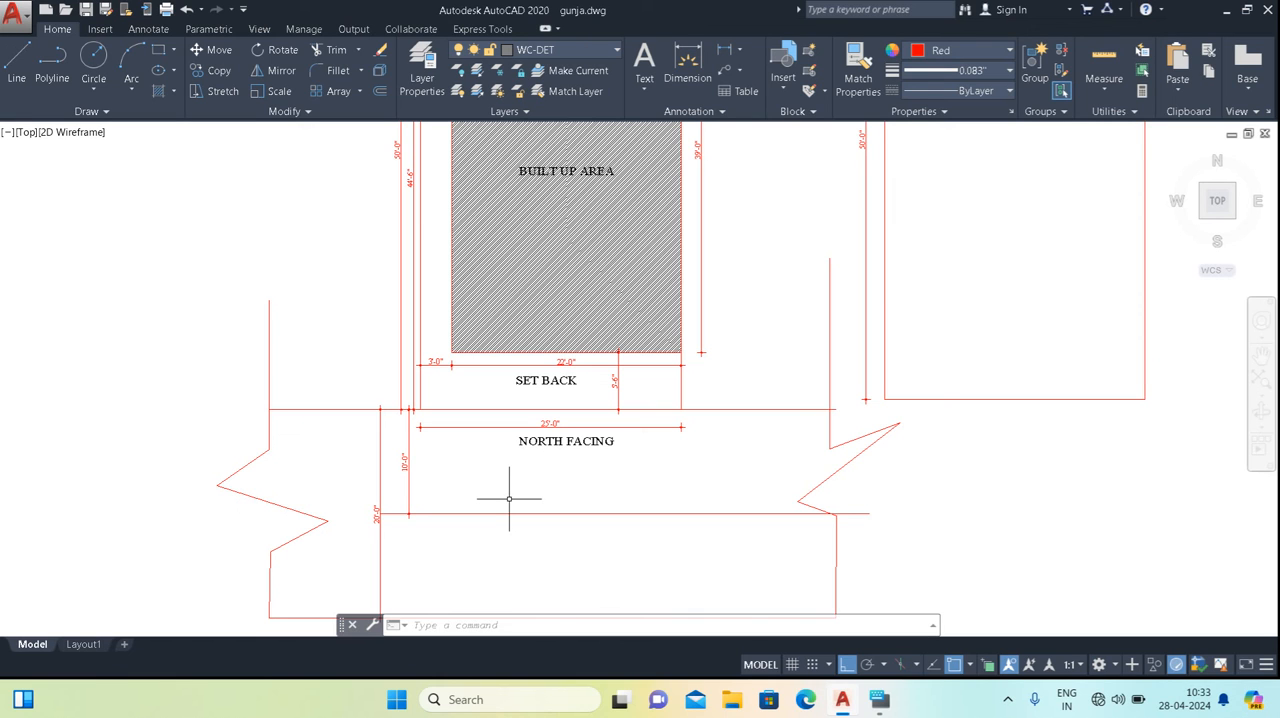
middle_drag(586, 378, 555, 490)
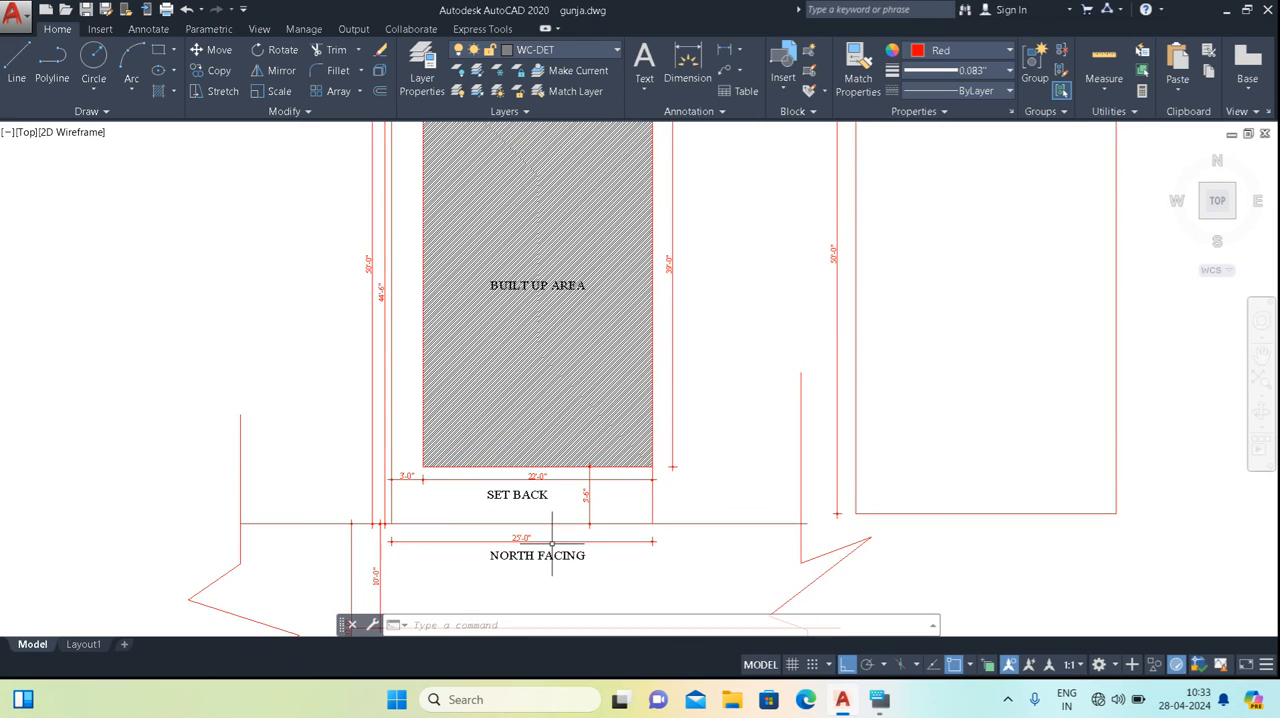
middle_drag(543, 554, 543, 434)
scroll(500, 493, up, 2)
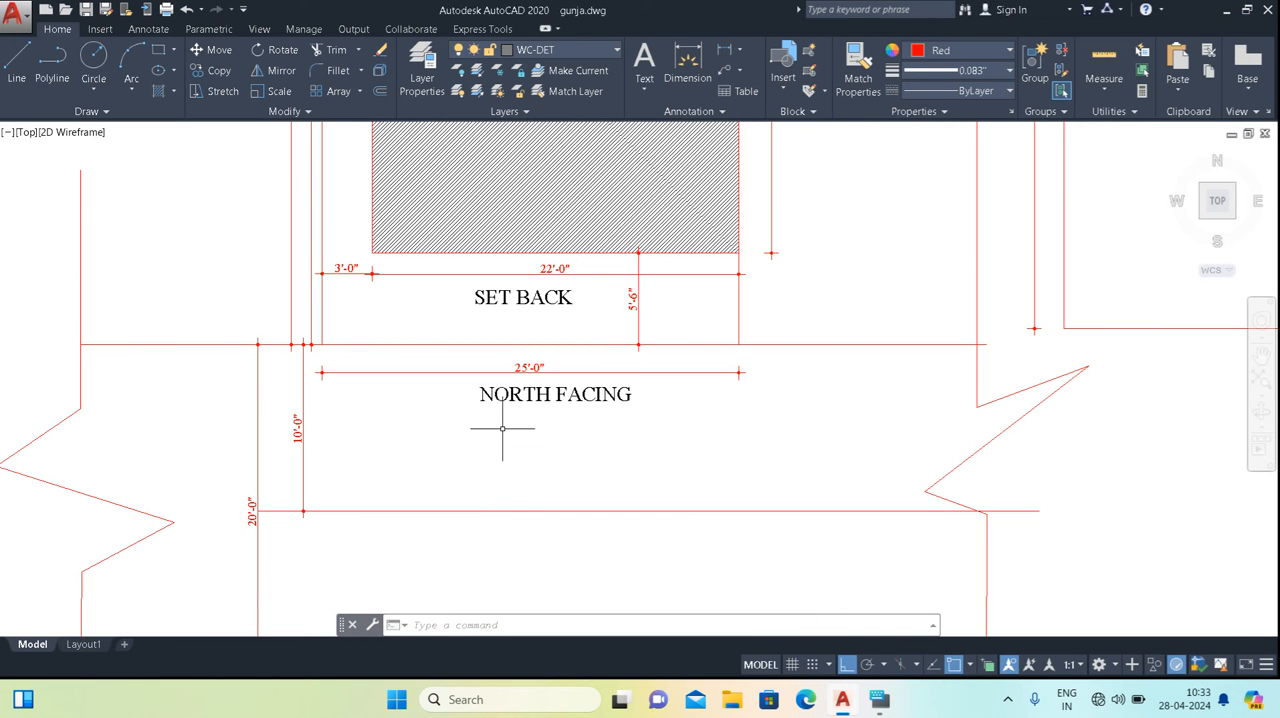
middle_drag(471, 422, 470, 429)
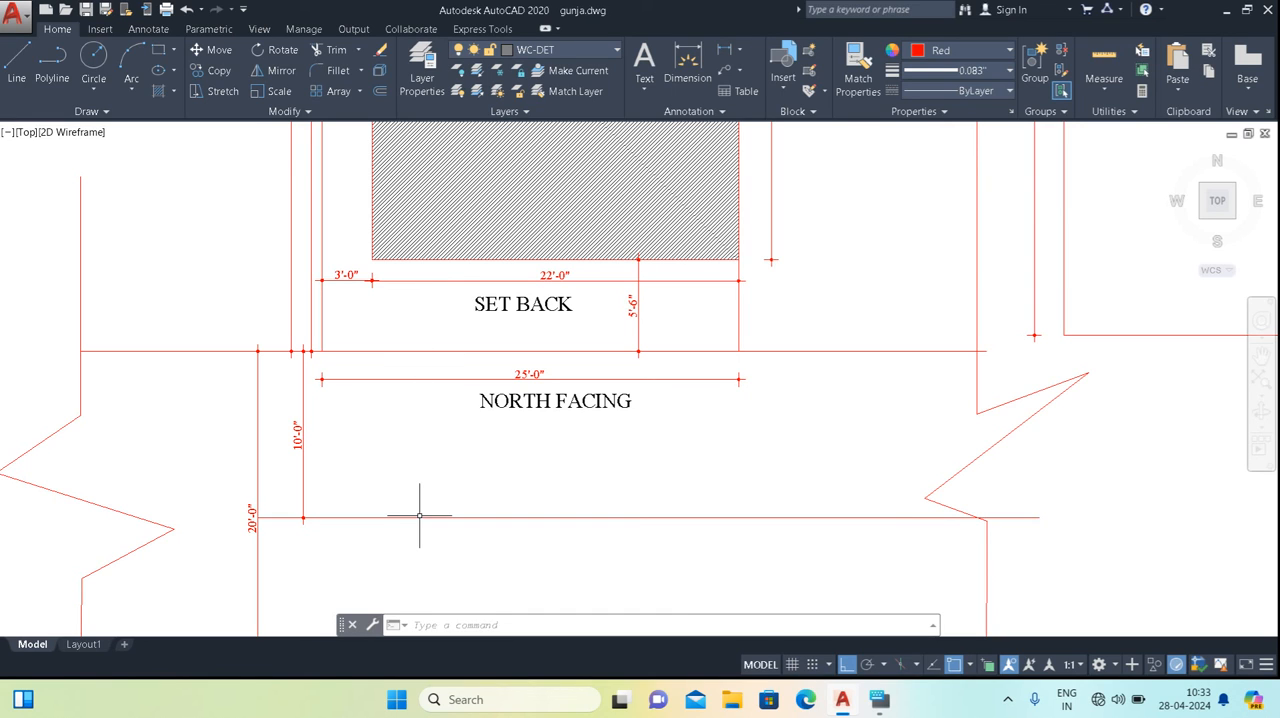
mouse_move(429, 487)
middle_down()
mouse_move(463, 337)
mouse_move(459, 521)
middle_up()
mouse_move(477, 356)
middle_down()
mouse_move(471, 400)
mouse_move(468, 390)
middle_up()
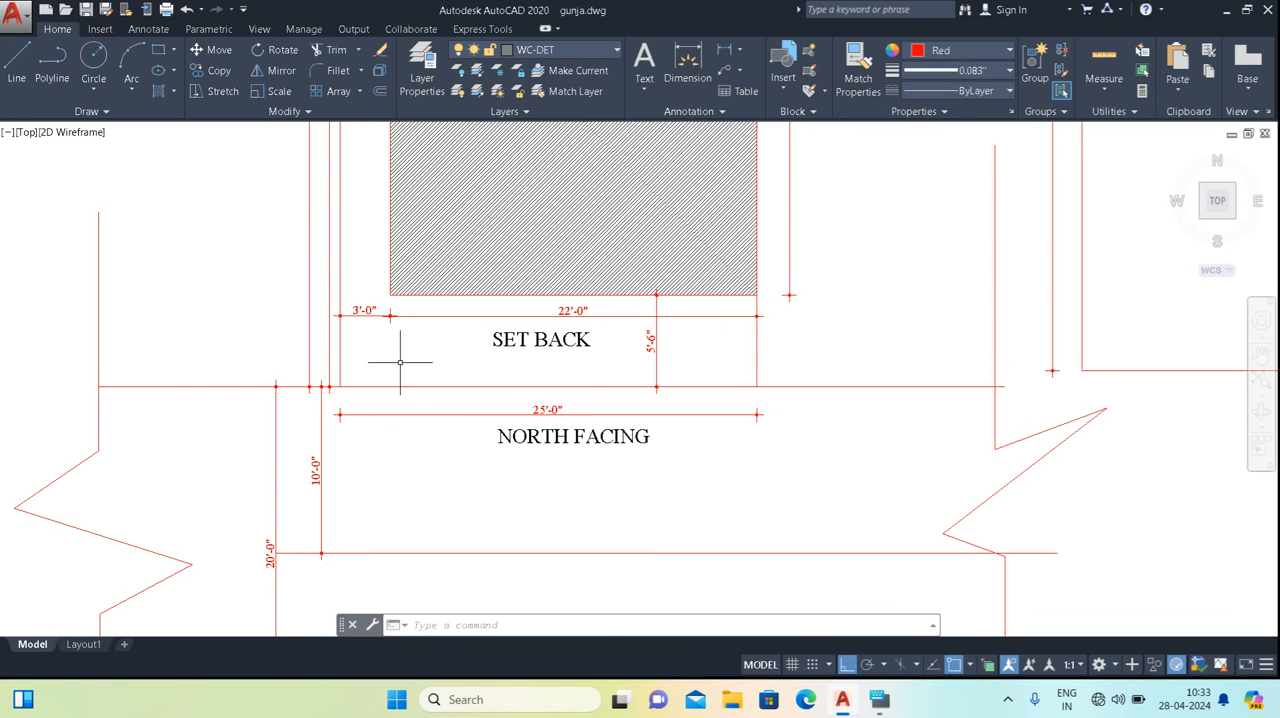
Set the offset distance to 5' and try to offset the plot boundary polyline.
scroll(400, 354, up, 2)
key(Return)
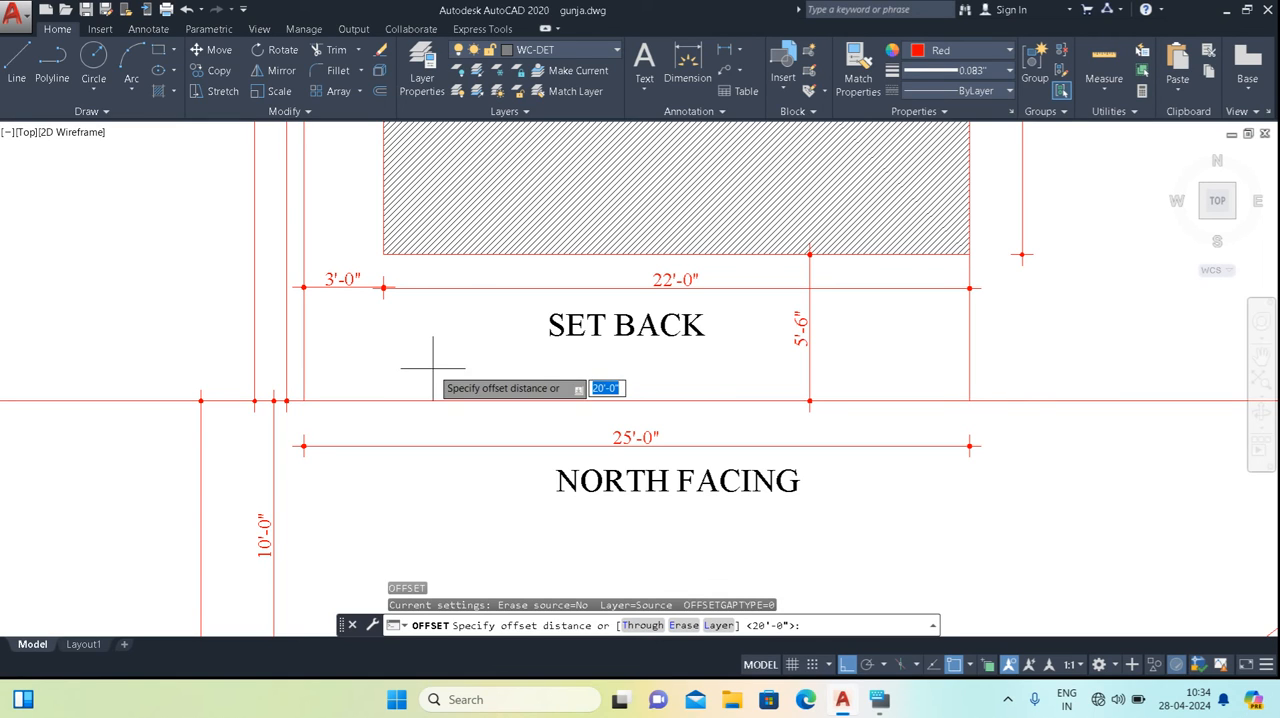
middle_drag(431, 369, 420, 337)
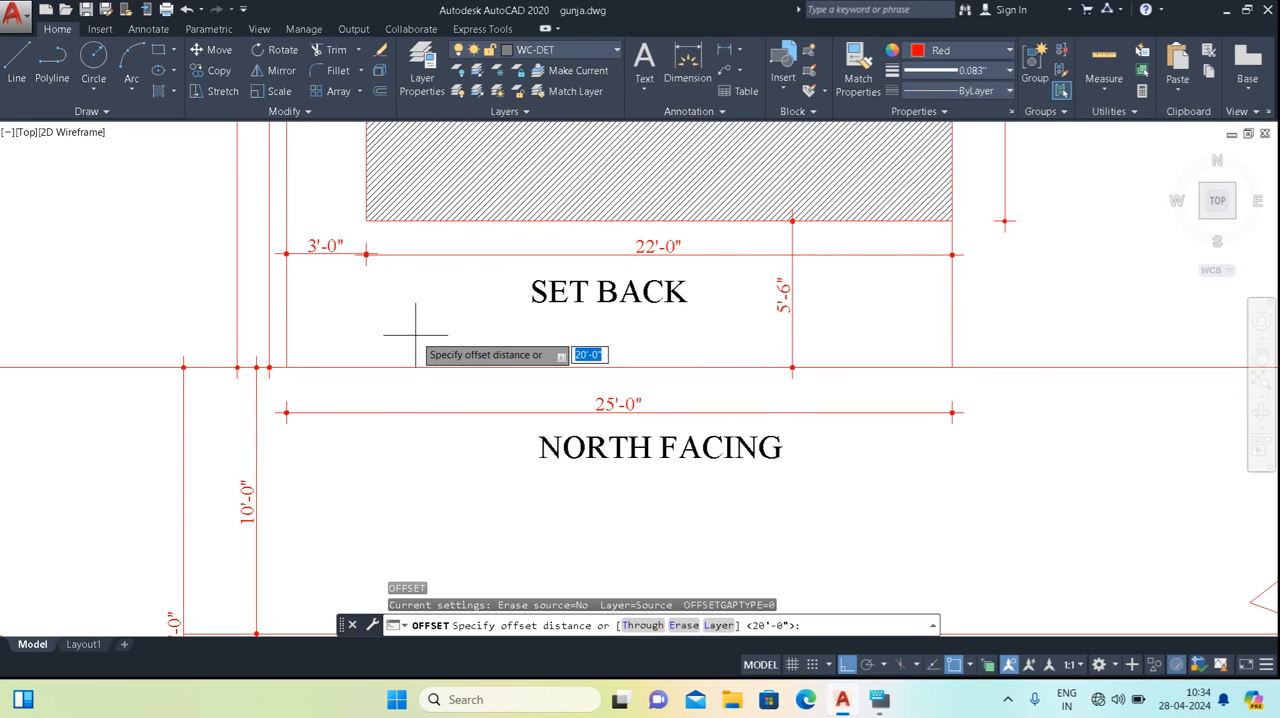
key(Return)
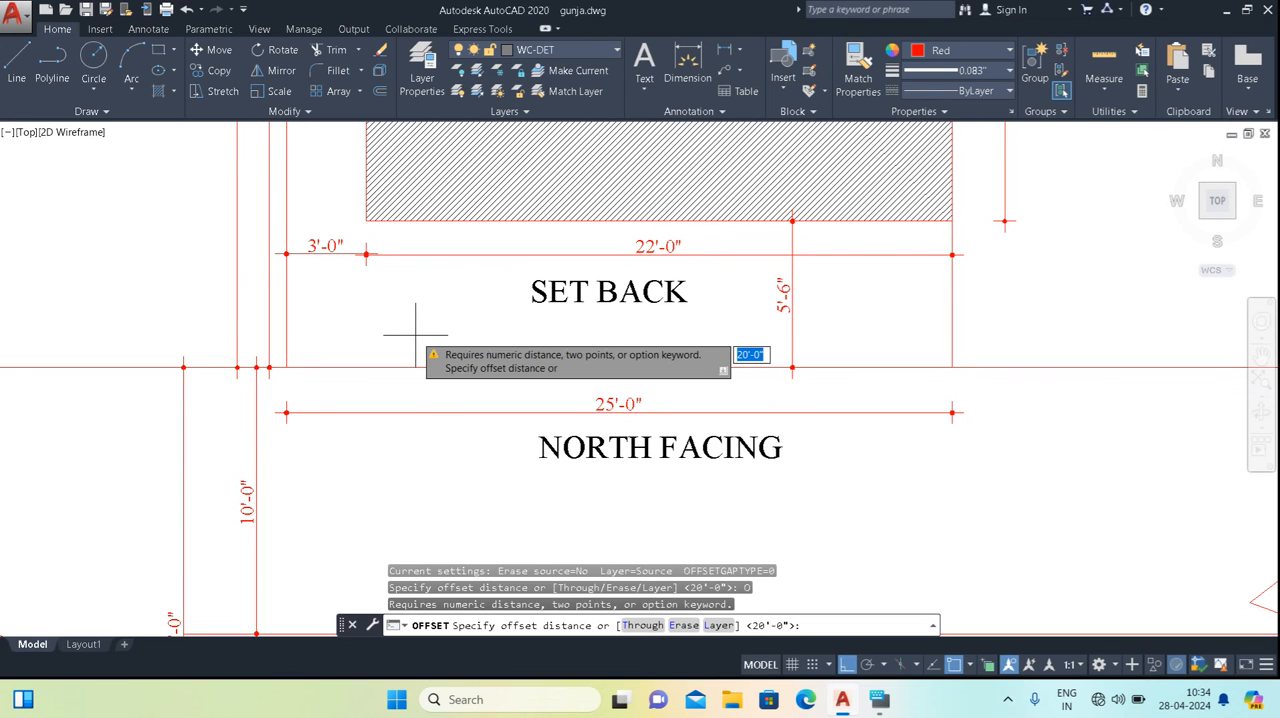
text(5')
key(Return)
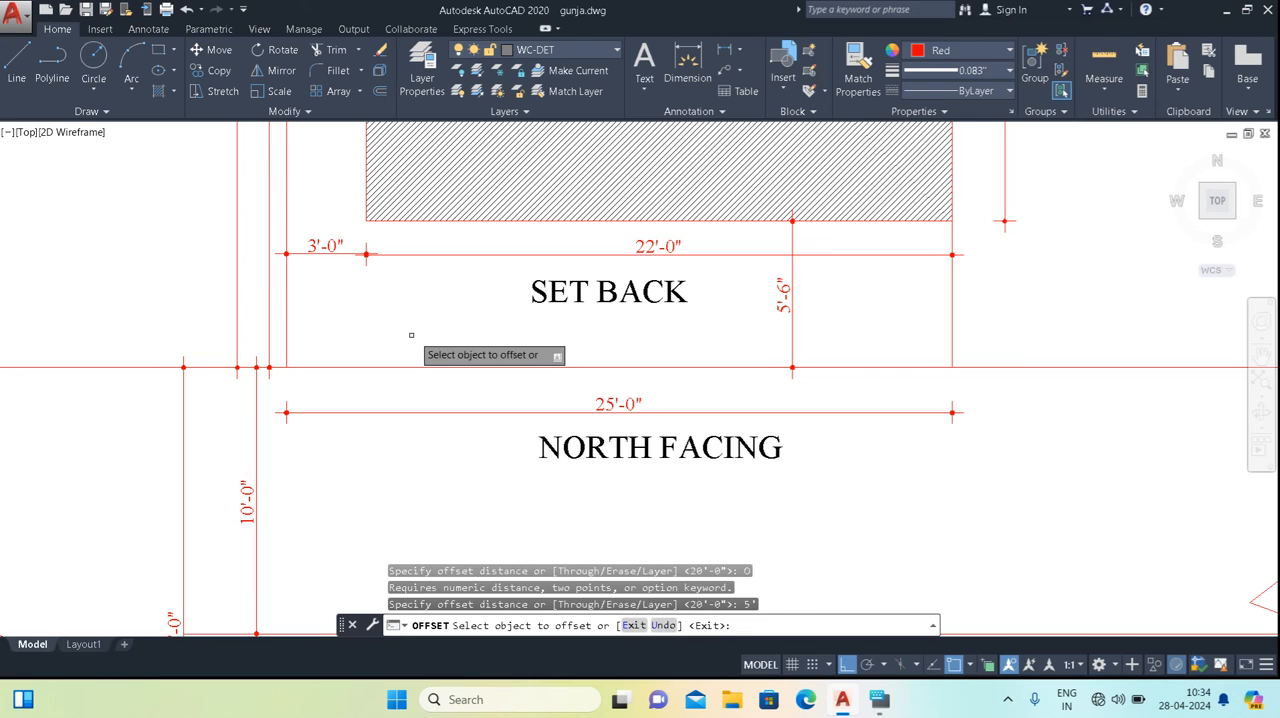
click(420, 367)
key(Escape)
Explode the plot boundary polyline into separate lines.
click(423, 352)
click(395, 390)
text(X)
key(Return)
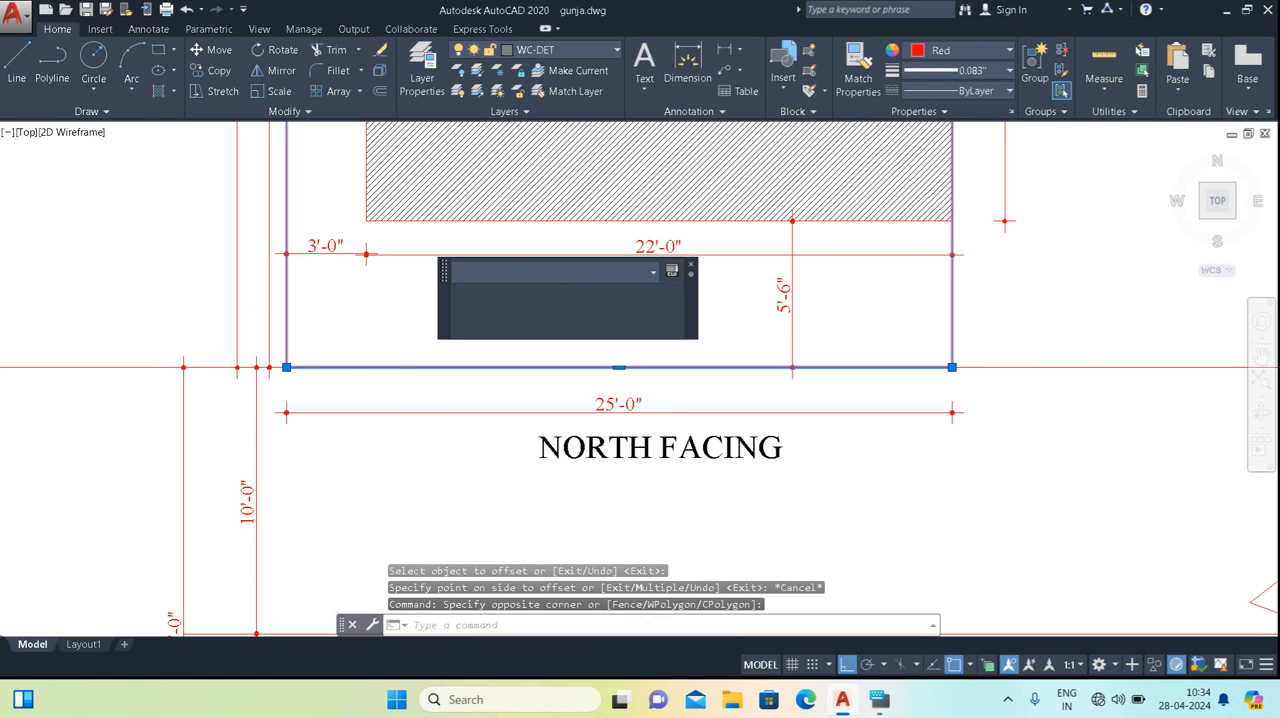
Offset the plot's front line 5' inward, towards the hatched built-up area.
key(Return)
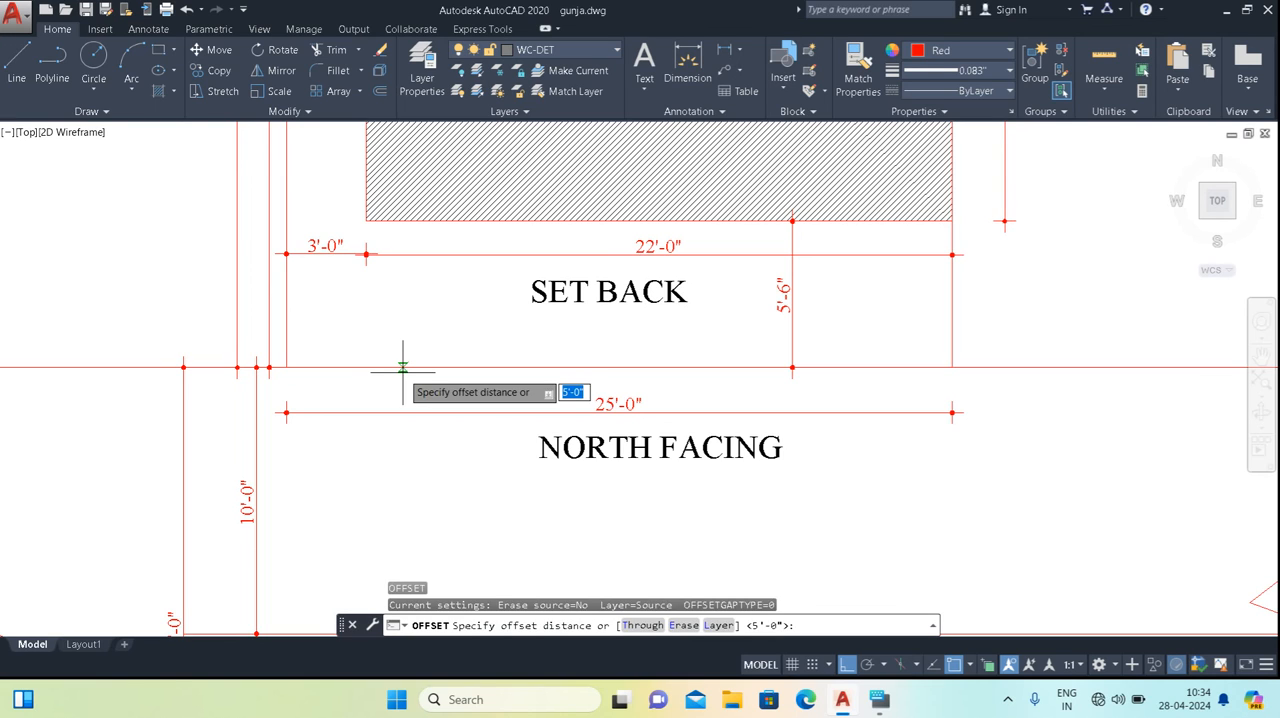
key(Return)
click(401, 367)
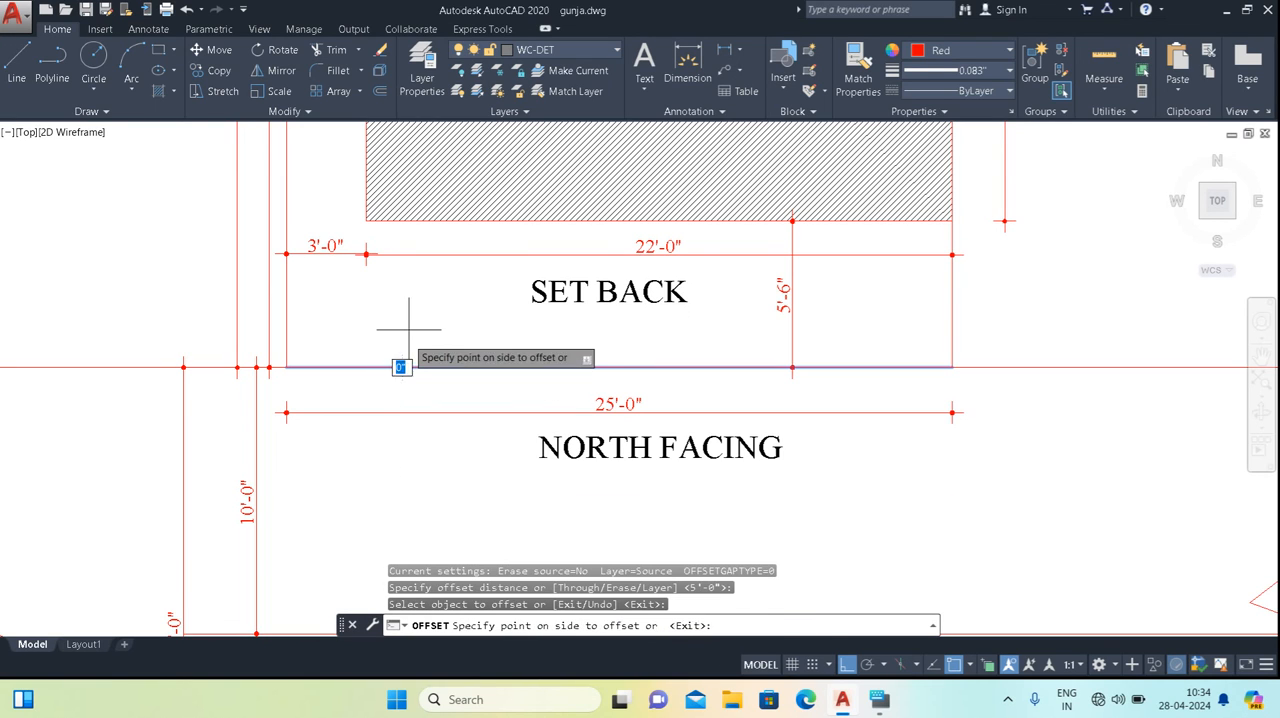
click(408, 328)
key(Escape)
key(Escape)
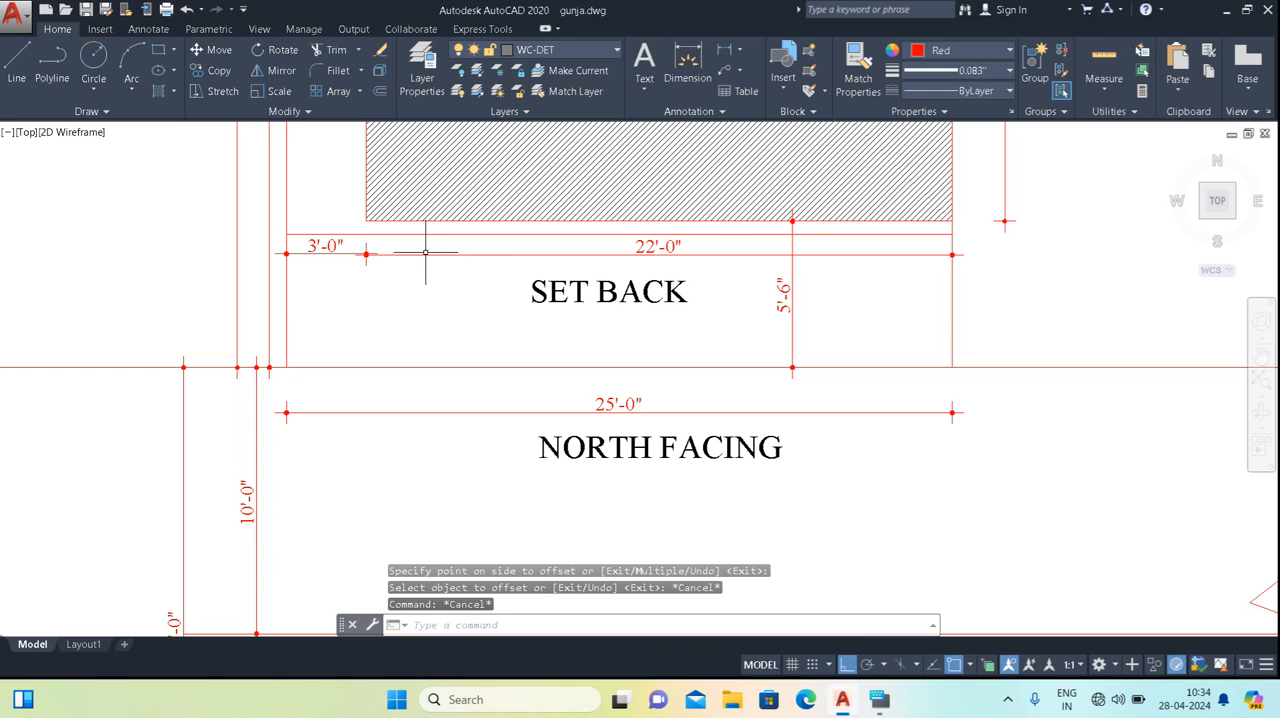
Add an aligned dimension from the offset line inside the plot straight down to the road's centre line.
text(DAL)
key(Return)
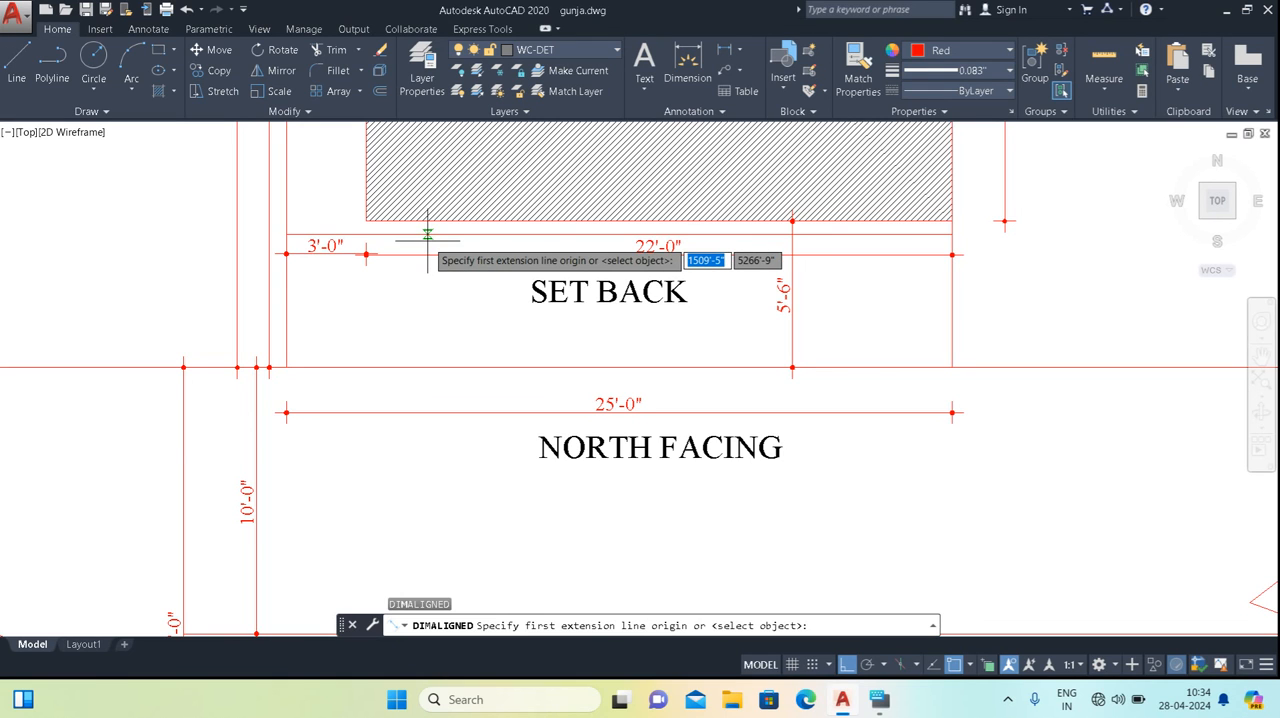
click(428, 236)
middle_drag(437, 333, 438, 233)
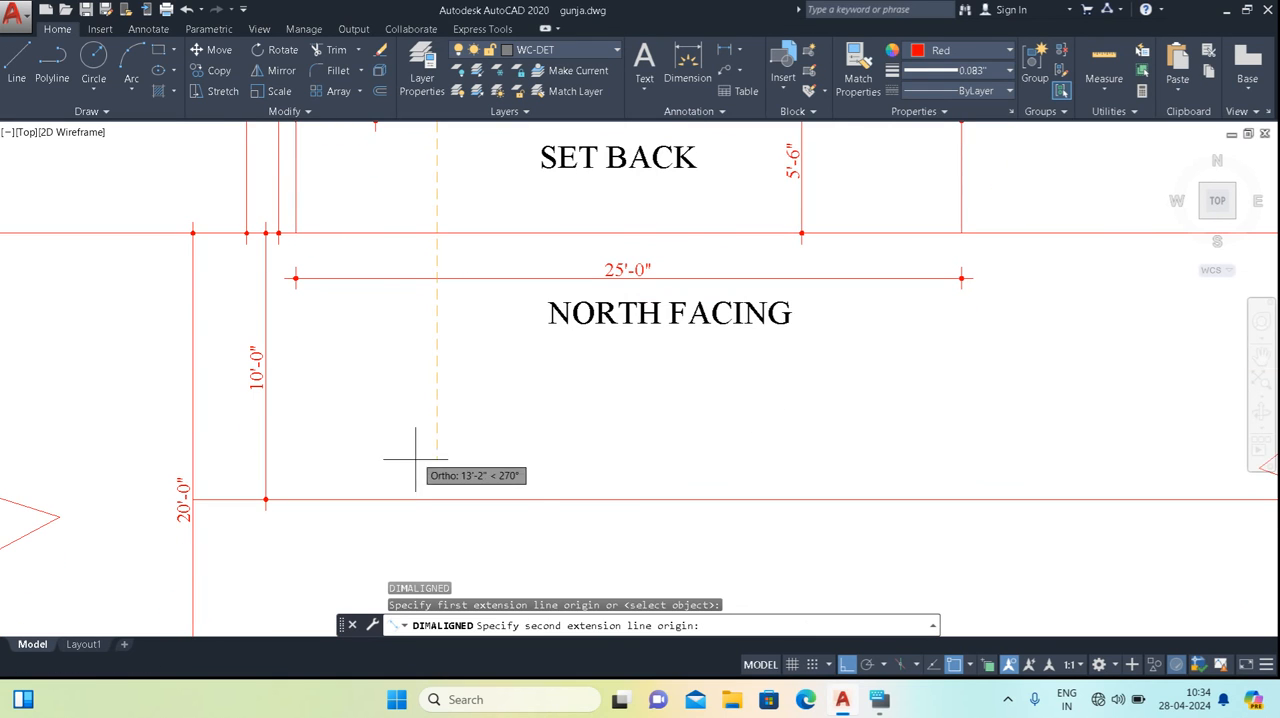
click(436, 499)
click(434, 443)
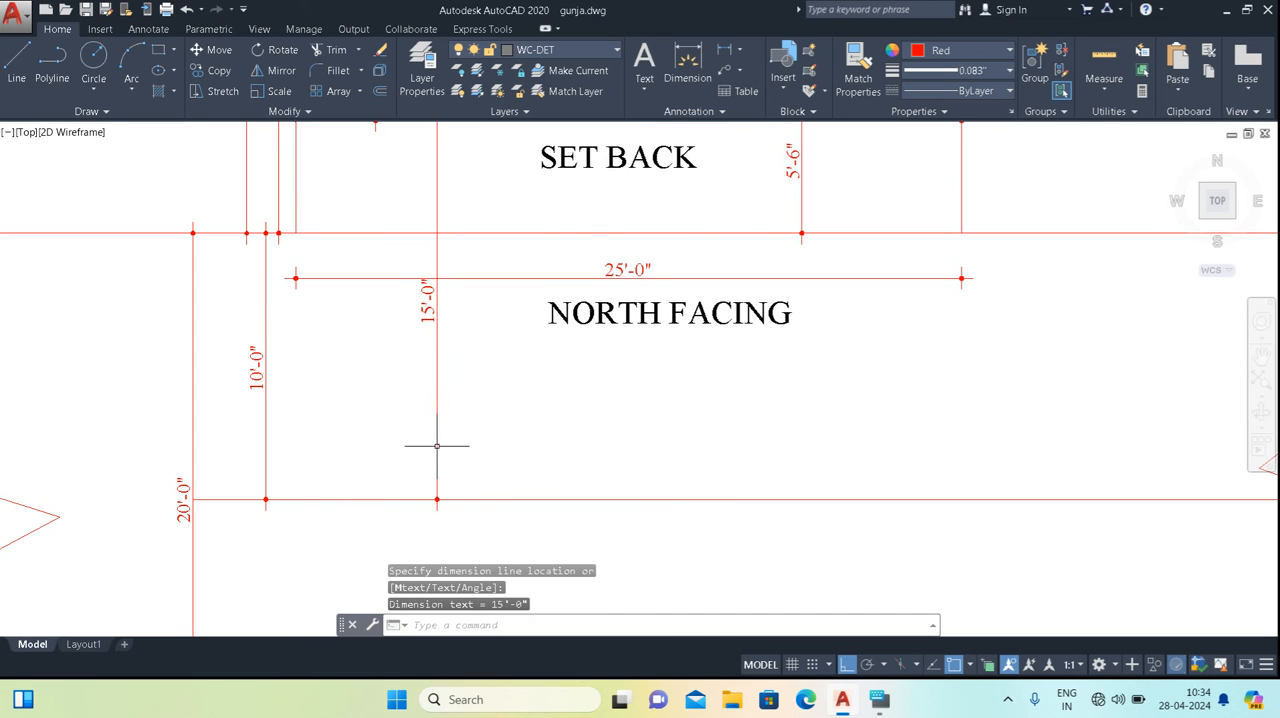
Compare the new offset line and its dimension to the road centre with the front setback of the built-up area.
scroll(443, 398, down, 4)
scroll(480, 390, up, 2)
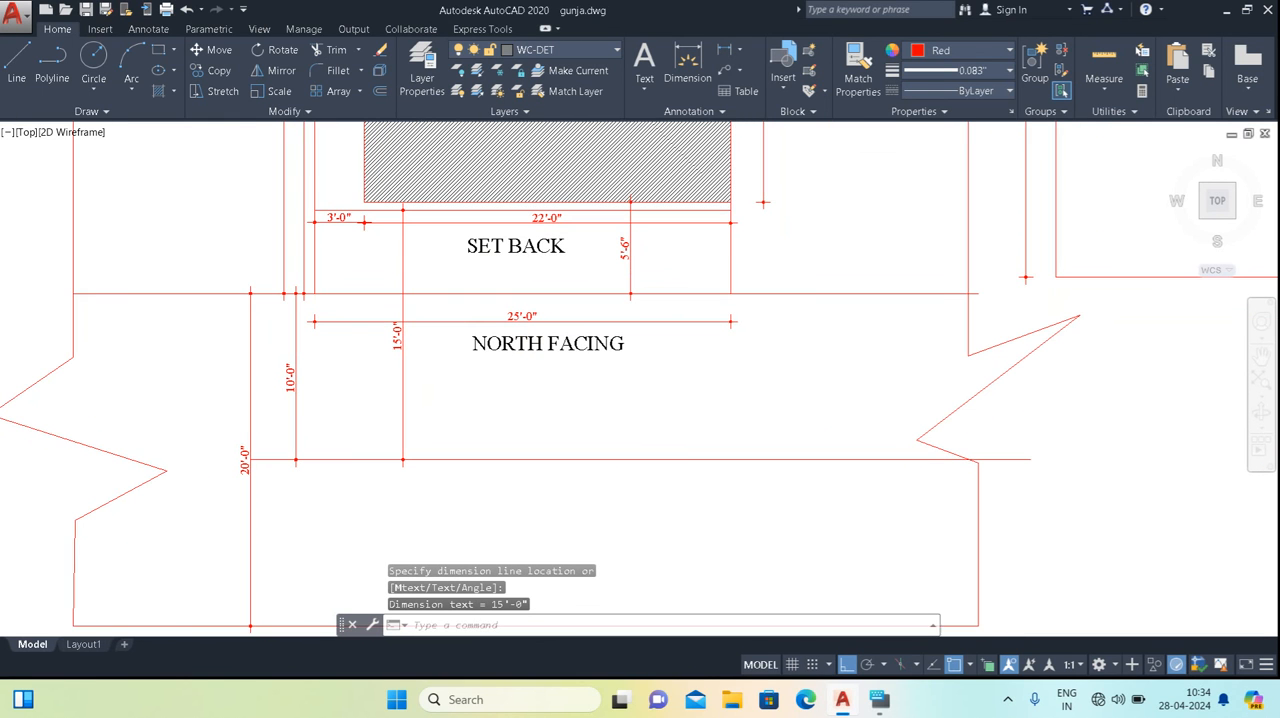
middle_drag(414, 377, 408, 451)
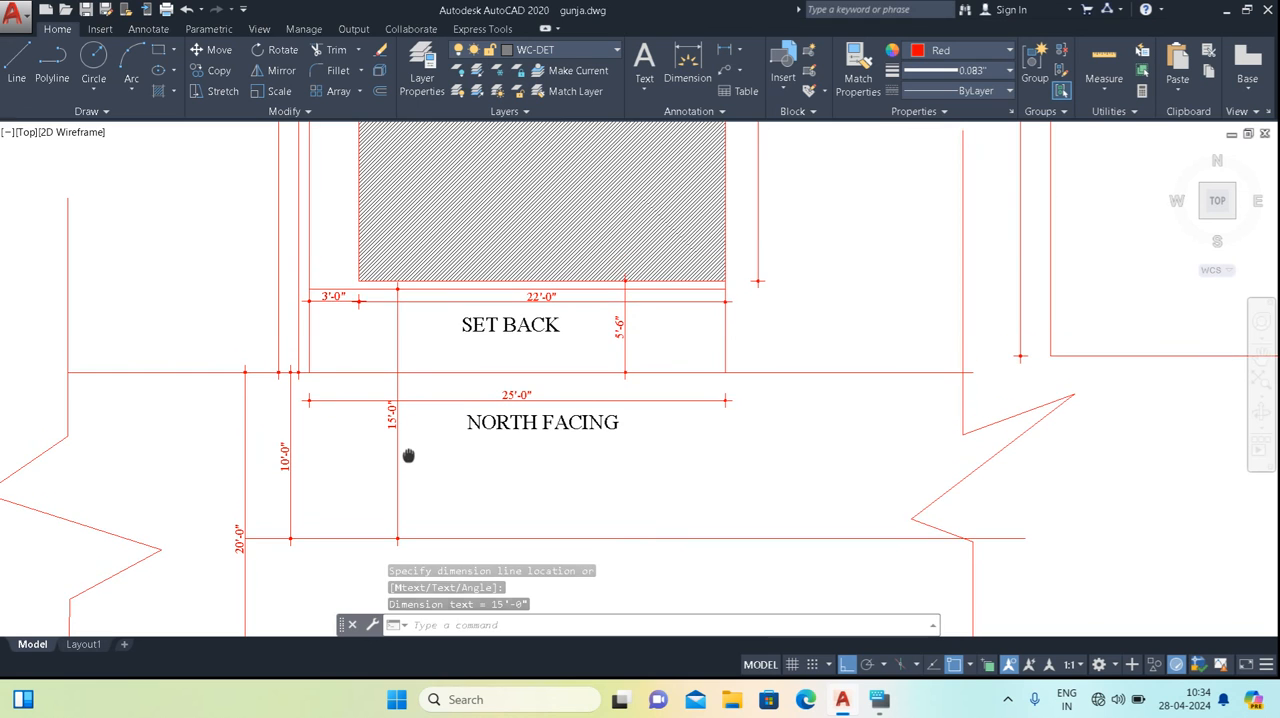
middle_drag(444, 320, 428, 391)
scroll(420, 353, up, 2)
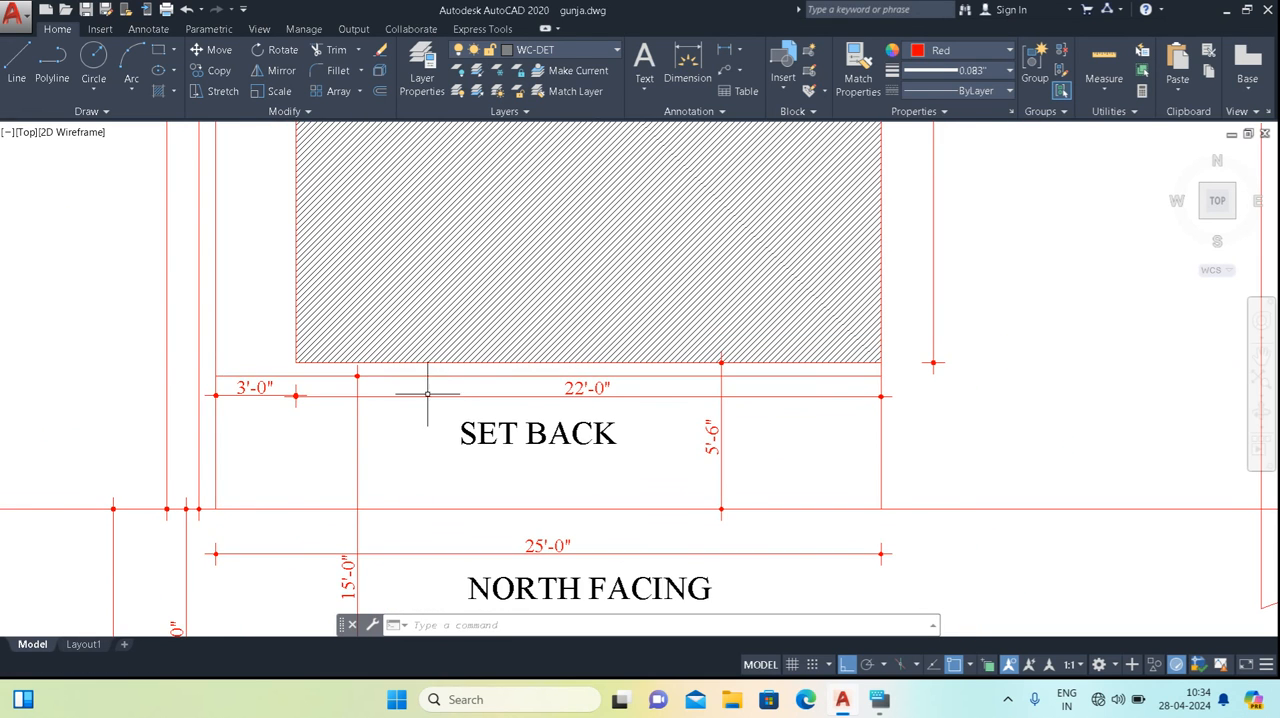
scroll(405, 444, down, 2)
middle_drag(405, 444, 422, 251)
Copy the SET BACK label straight down to below the NORTH FACING label.
click(470, 242)
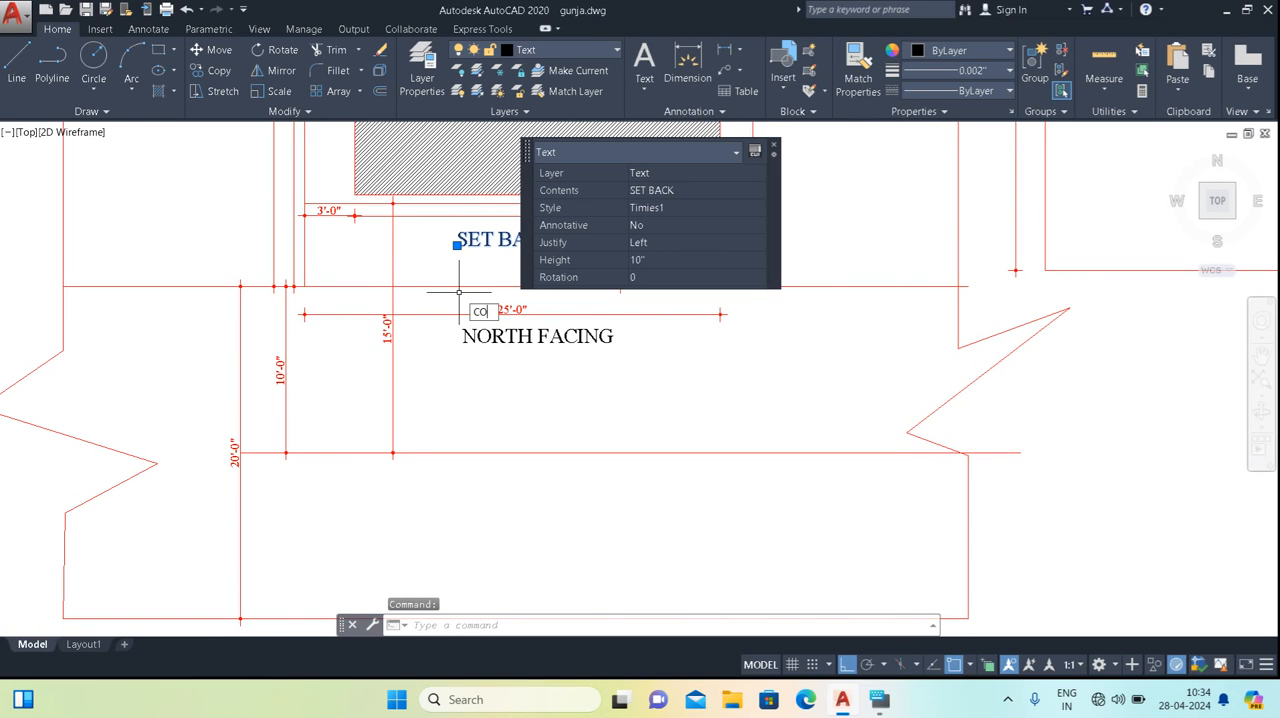
text(CO)
key(Return)
click(457, 243)
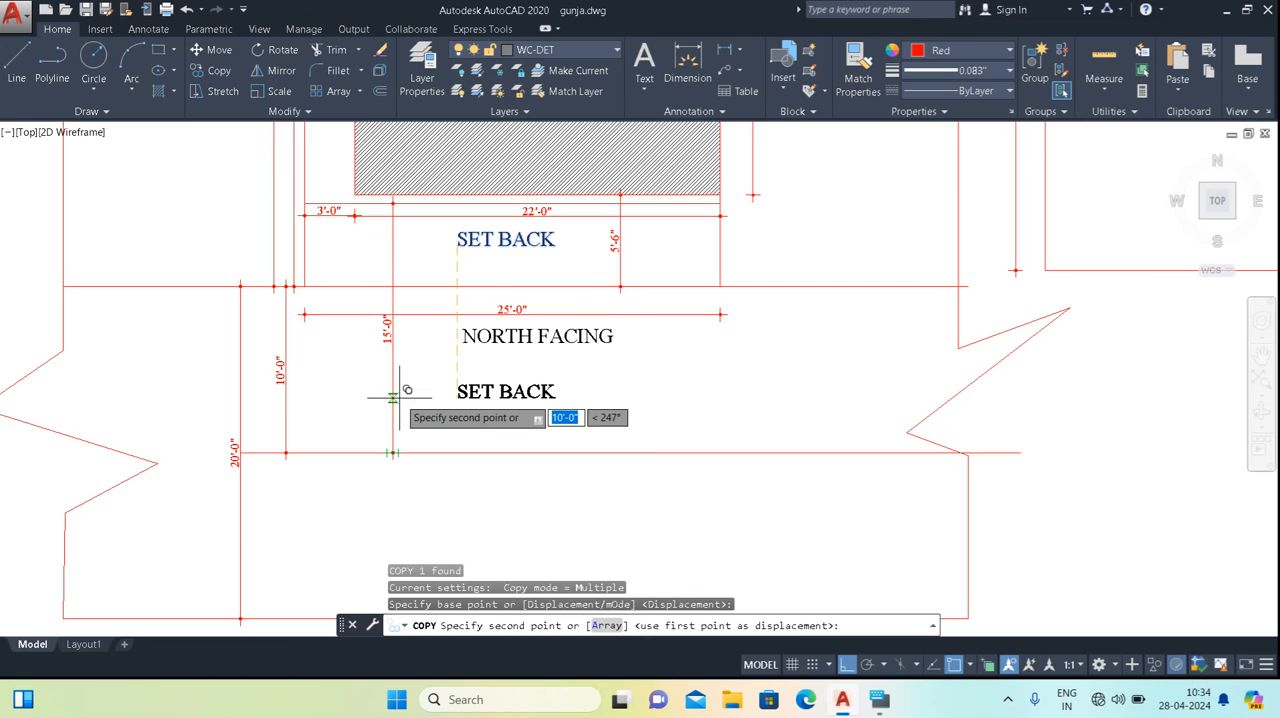
scroll(392, 397, up, 4)
click(414, 380)
key(Escape)
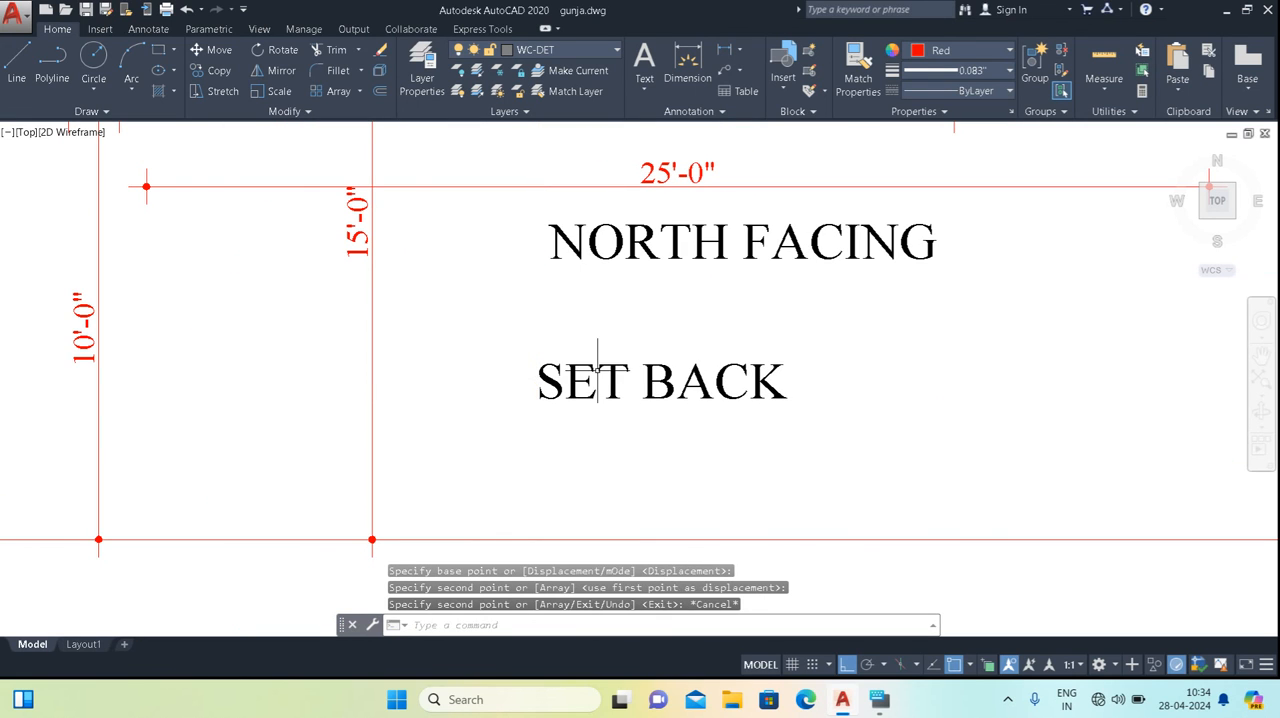
Move the copied SET BACK label horizontally to just beside the long dimension reaching the road's centre line.
click(540, 390)
click(533, 397)
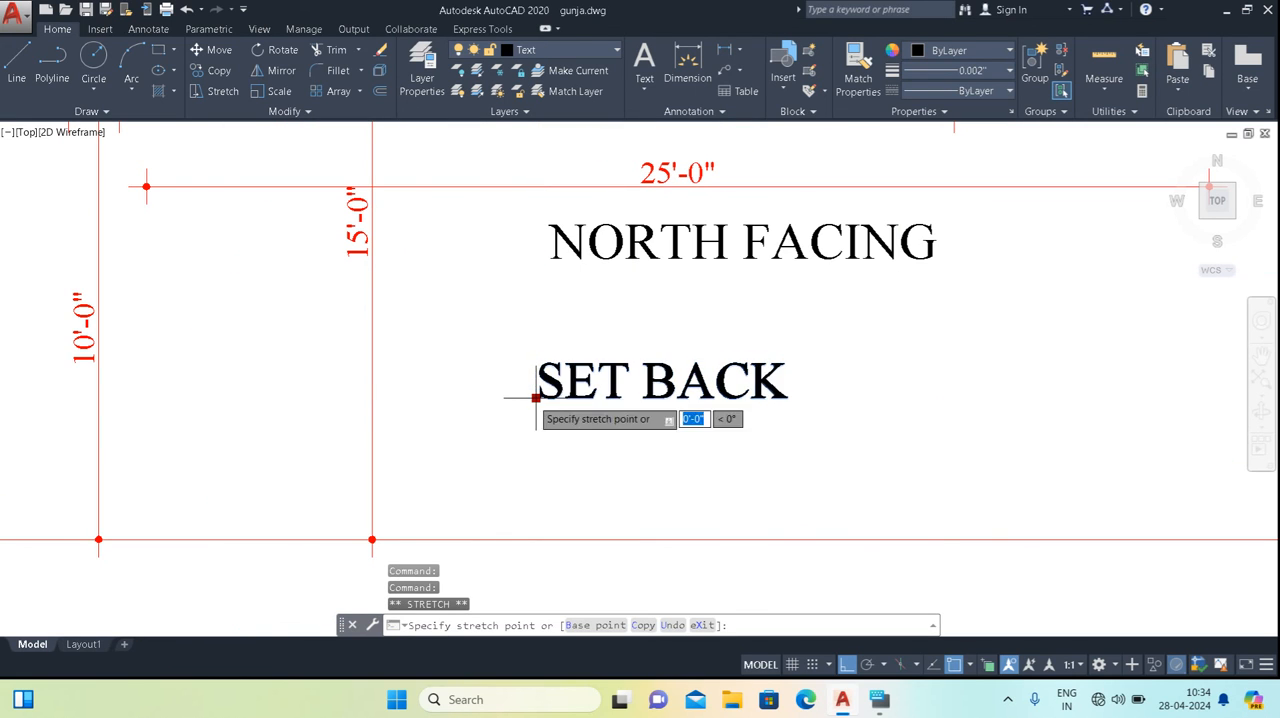
click(388, 396)
key(Escape)
click(430, 392)
click(391, 394)
Change the copied label's text to RIGHT OF WAY.
double_click(394, 393)
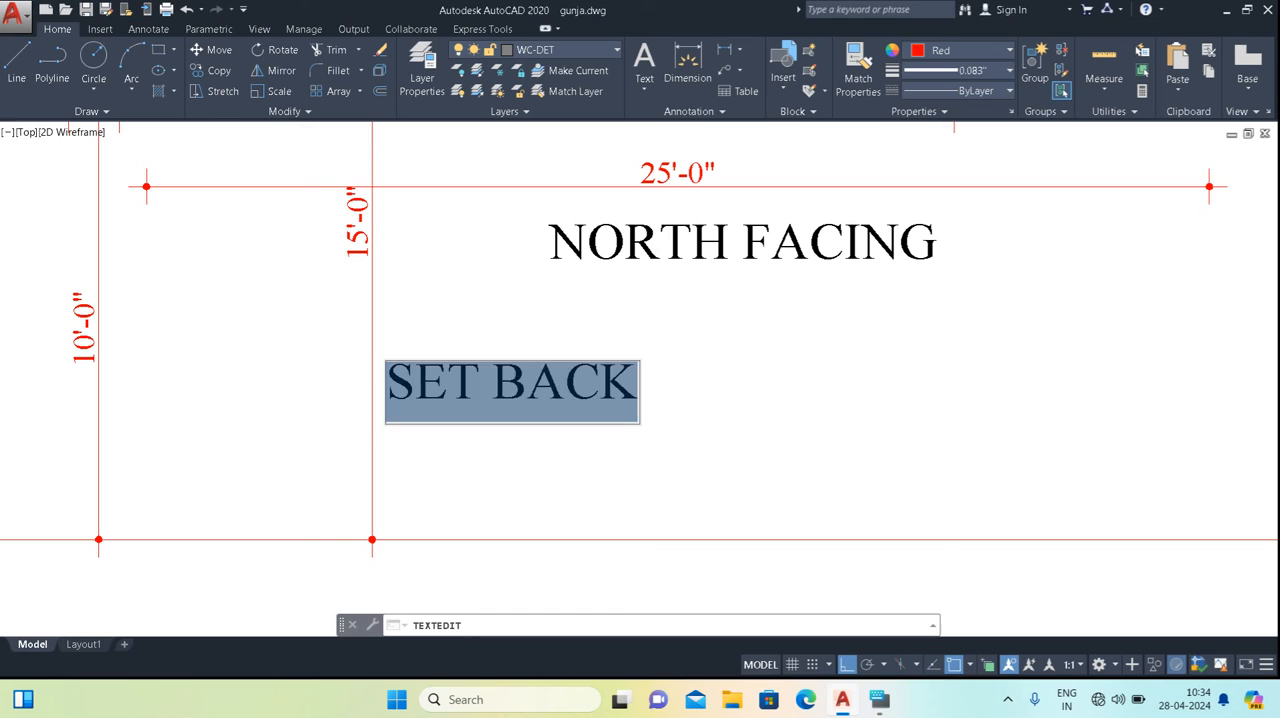
text(ro)
key(BackSpace)
key(BackSpace)
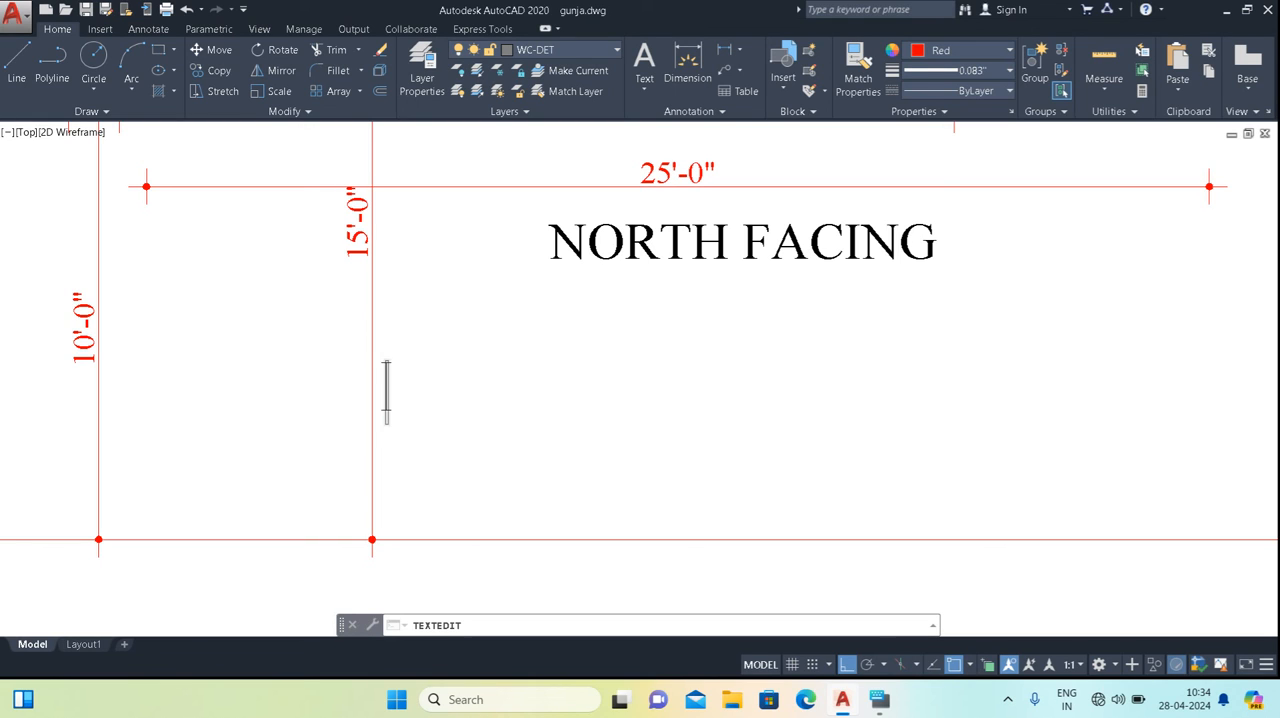
text(ROW)
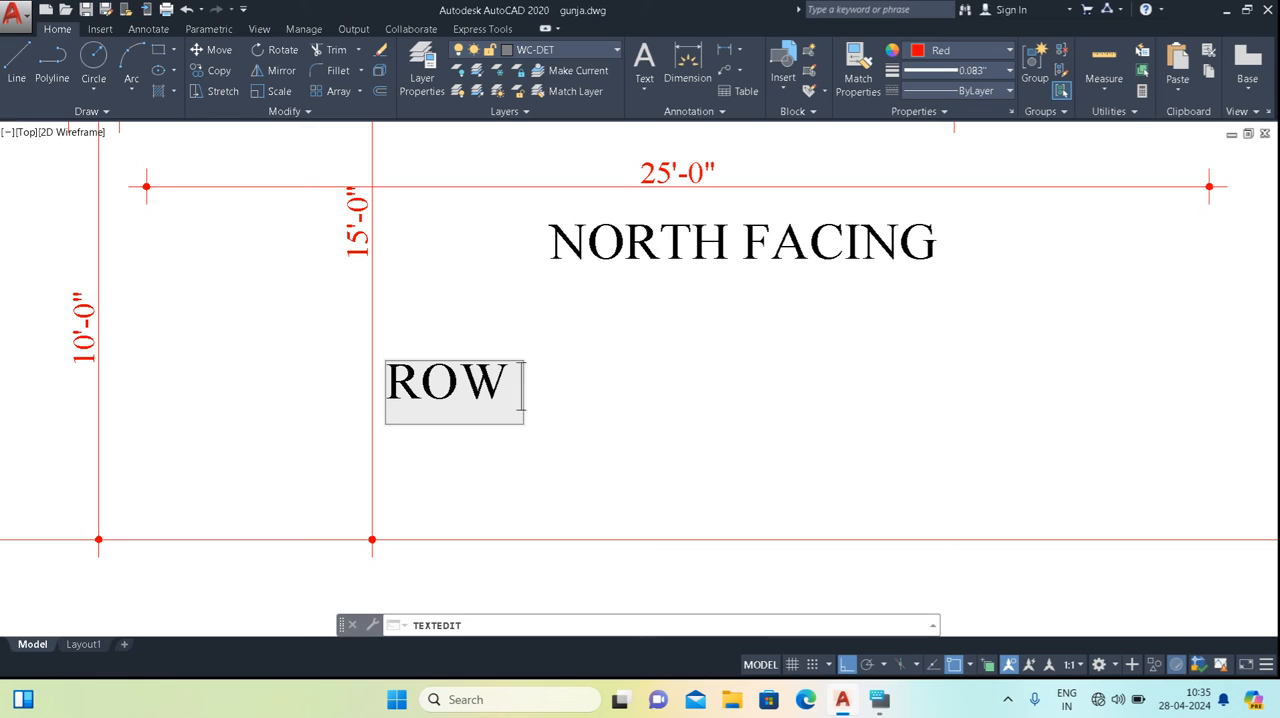
text(IG)
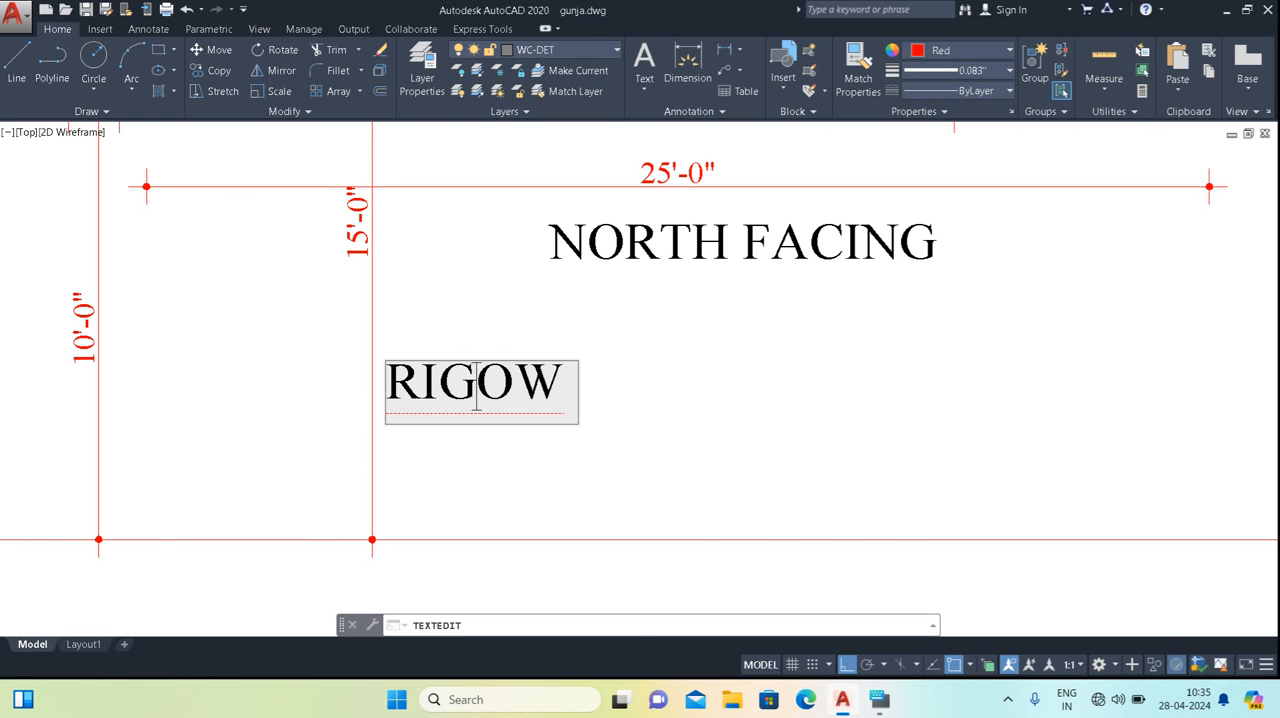
text(T)
key(BackSpace)
text(HT O)
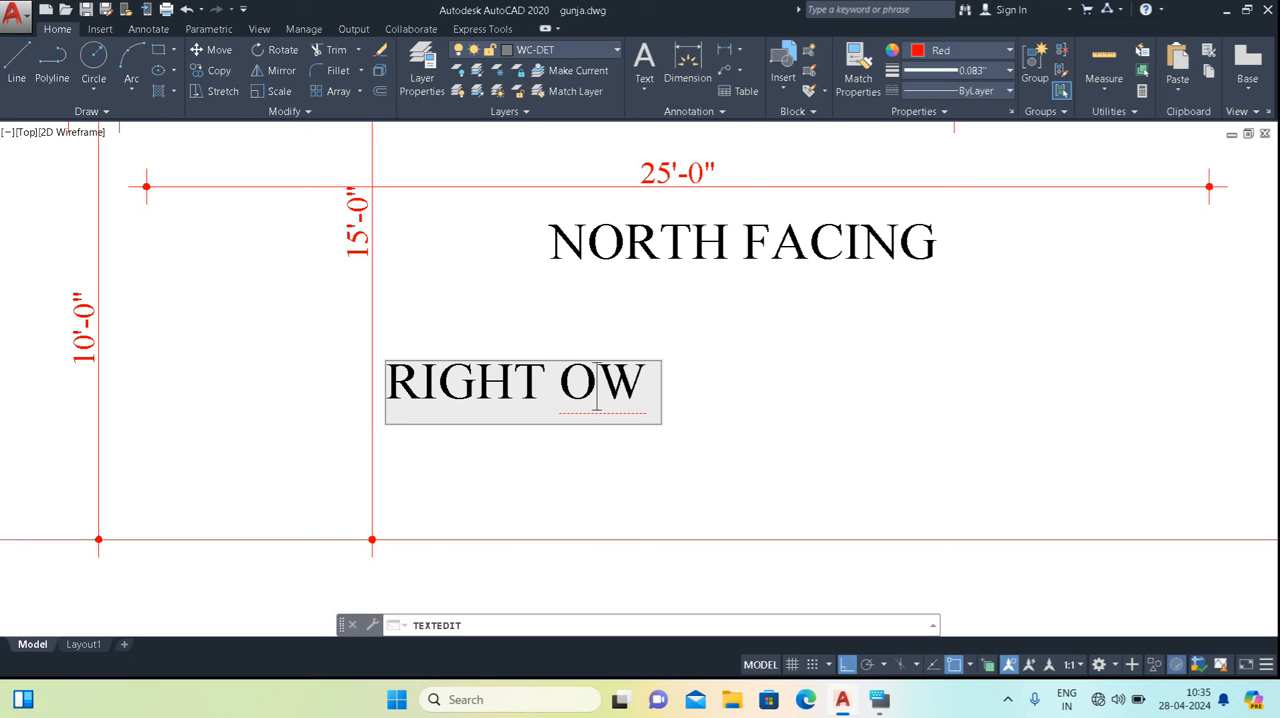
text(F W)
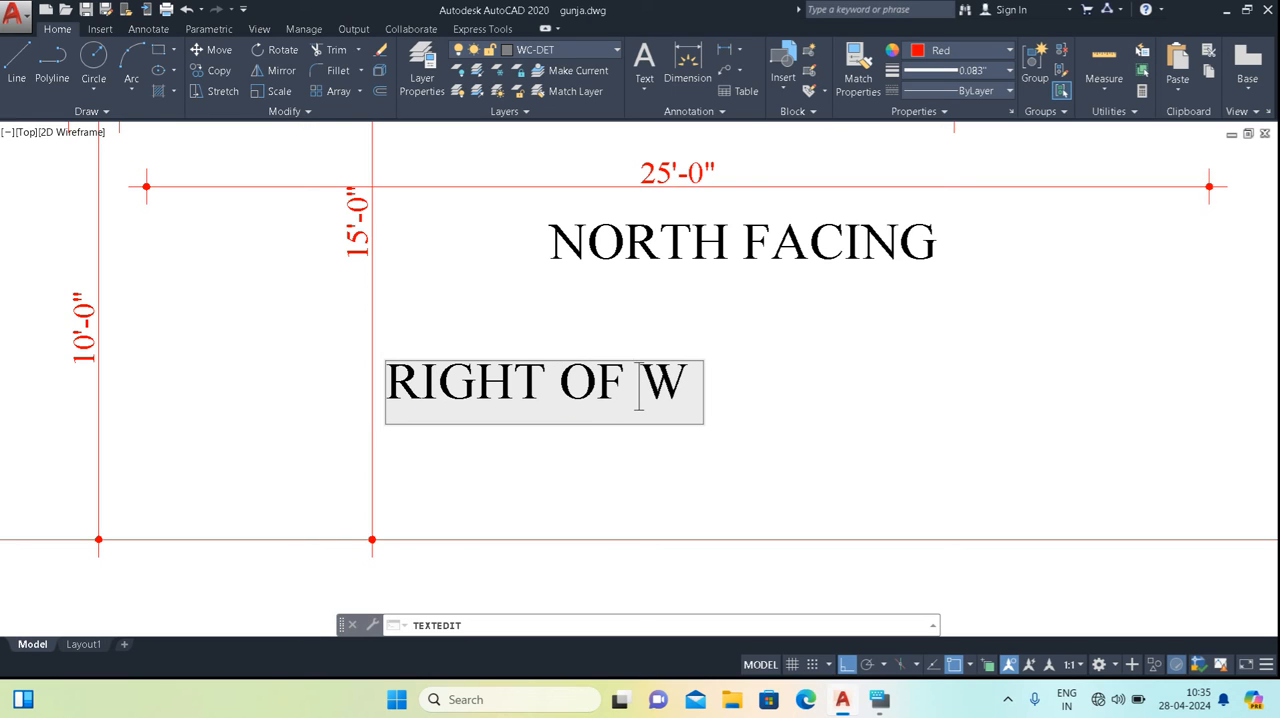
text(AY)
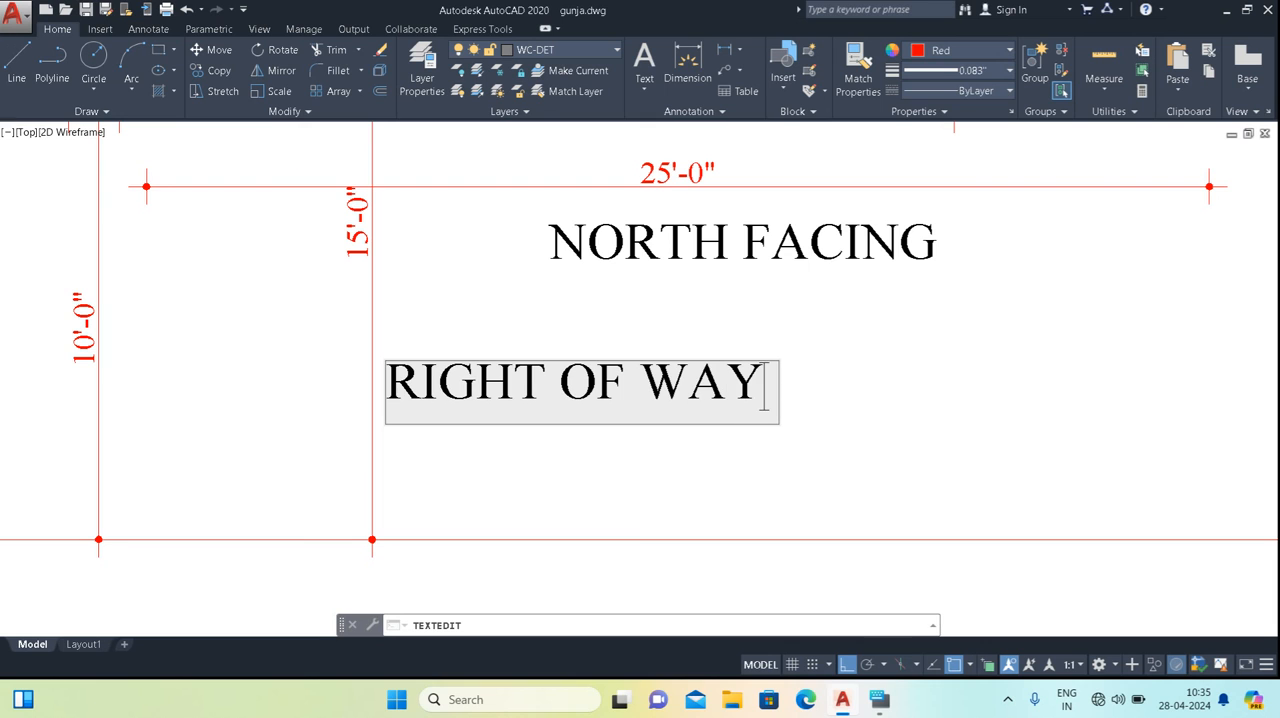
key(Escape)
key(Escape)
key(Escape)
Add an aligned dimension from the offset line to the plot's front line, just beside the right-of-way dimension.
scroll(465, 410, down, 2)
middle_drag(463, 346, 475, 366)
scroll(462, 364, down, 2)
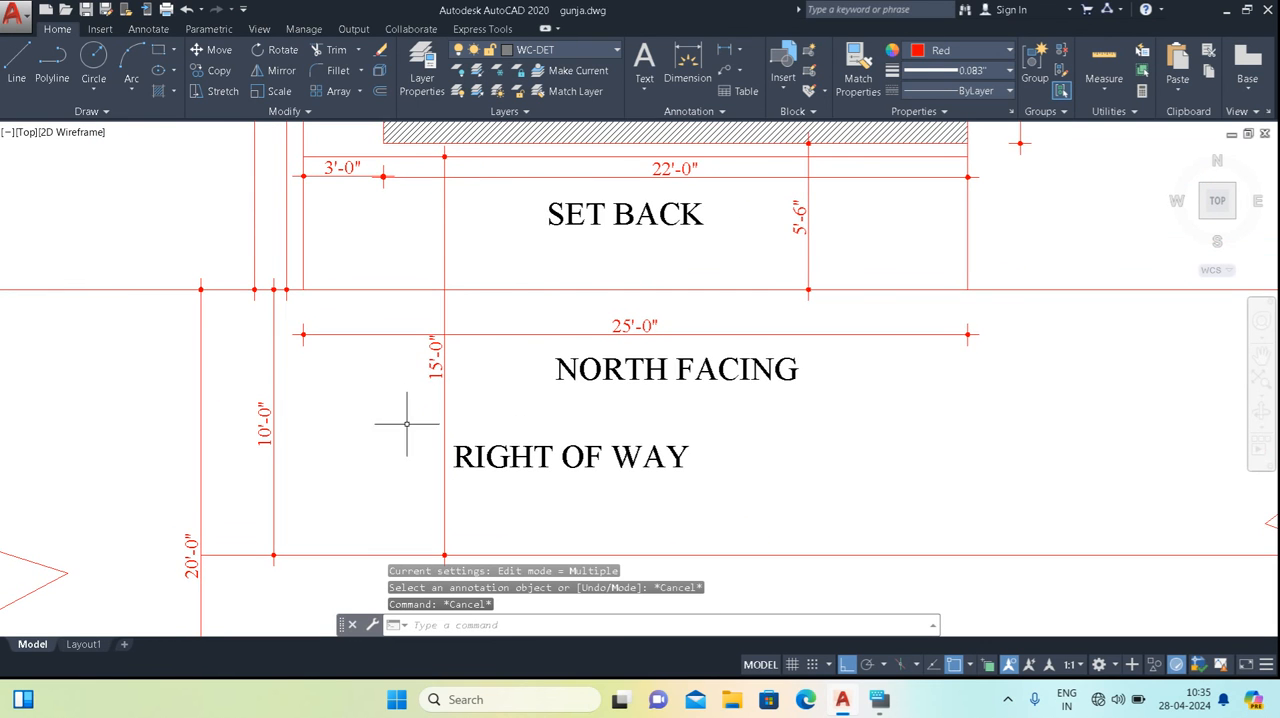
scroll(430, 418, down, 1)
scroll(461, 340, up, 2)
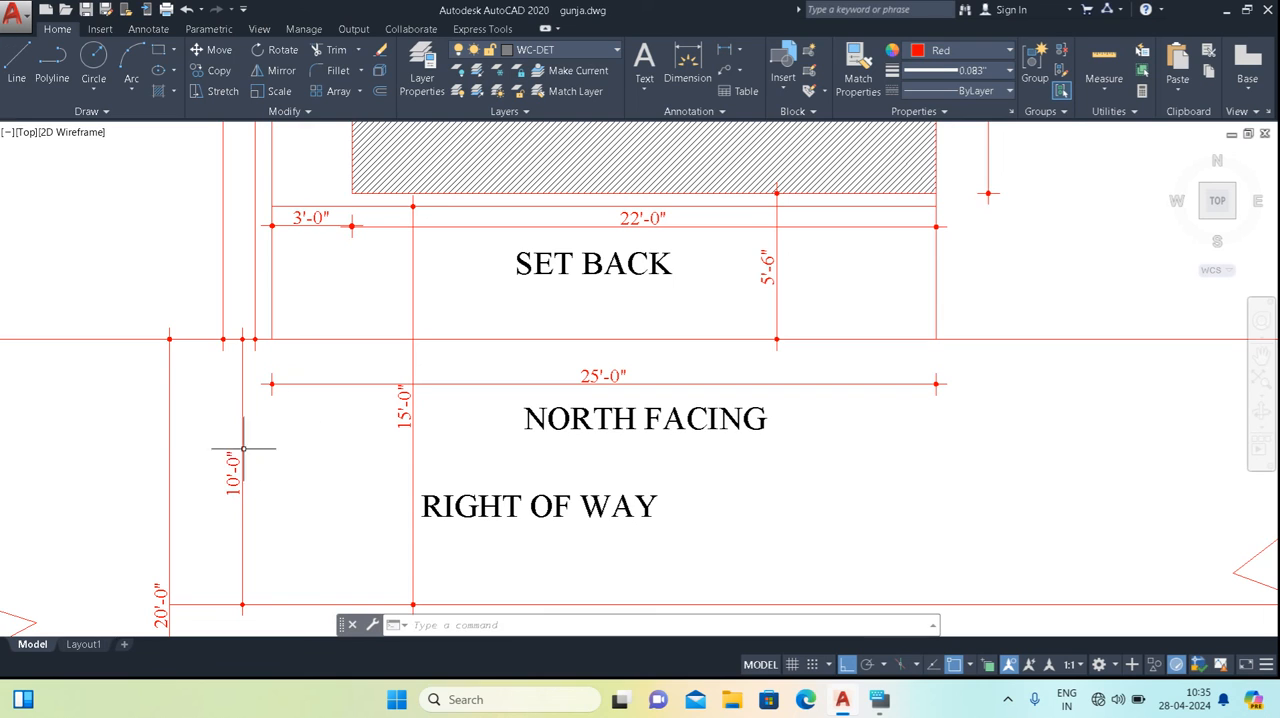
middle_drag(360, 326, 351, 352)
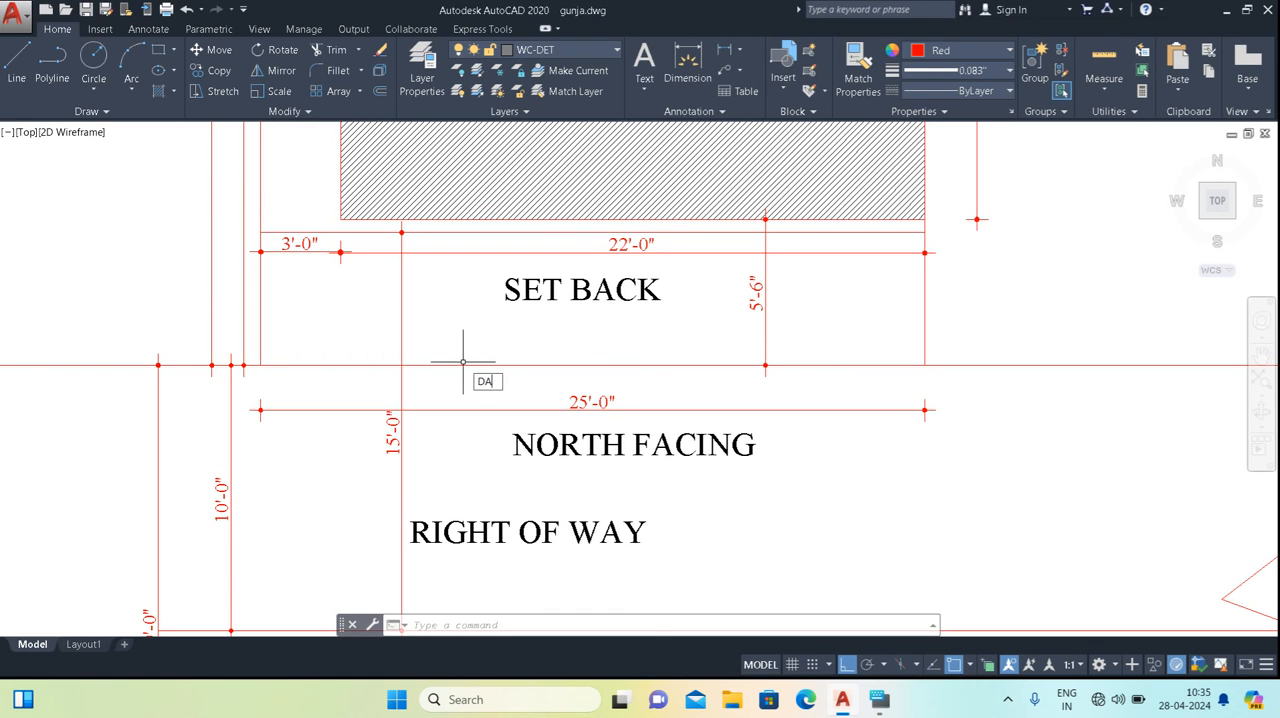
key(Return)
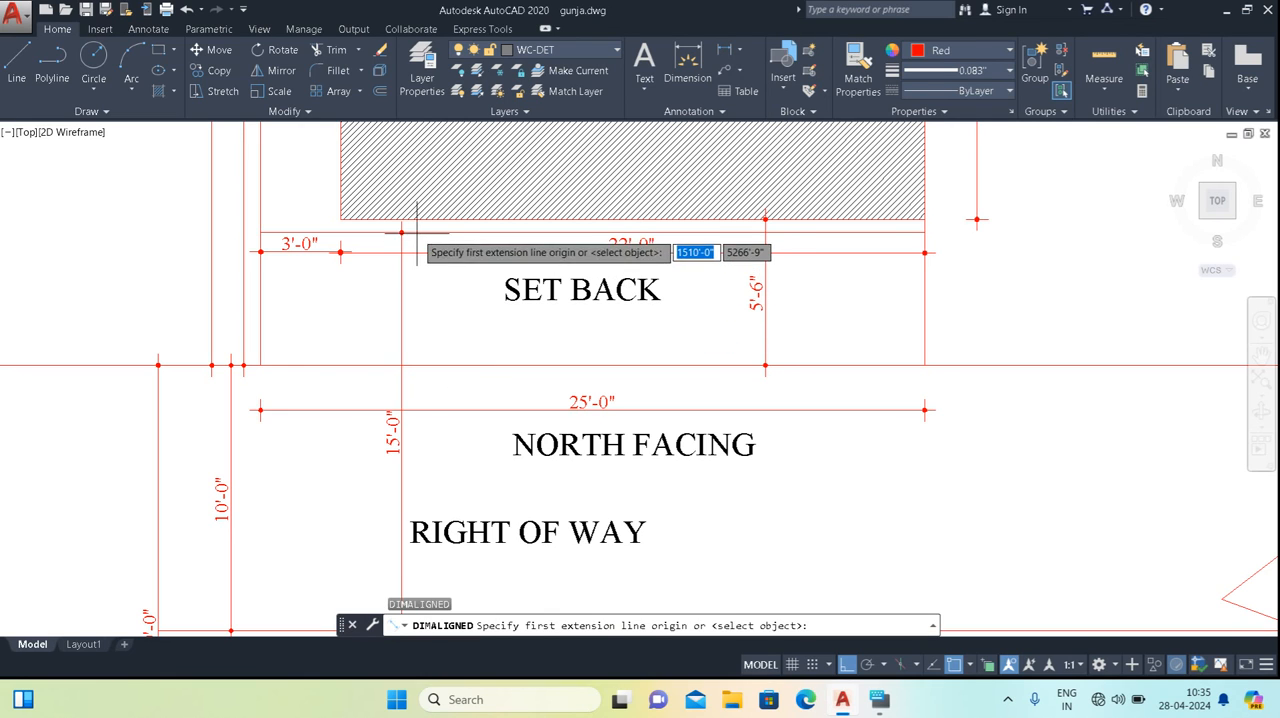
click(401, 233)
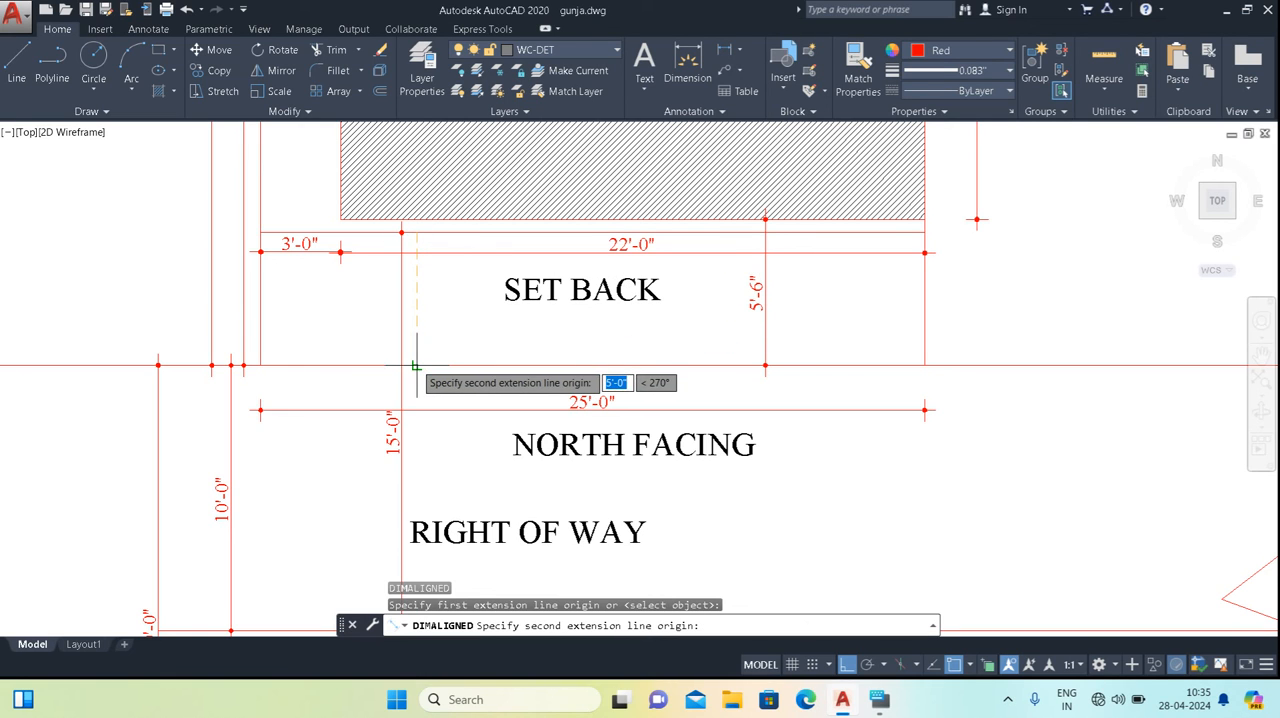
click(415, 365)
click(425, 352)
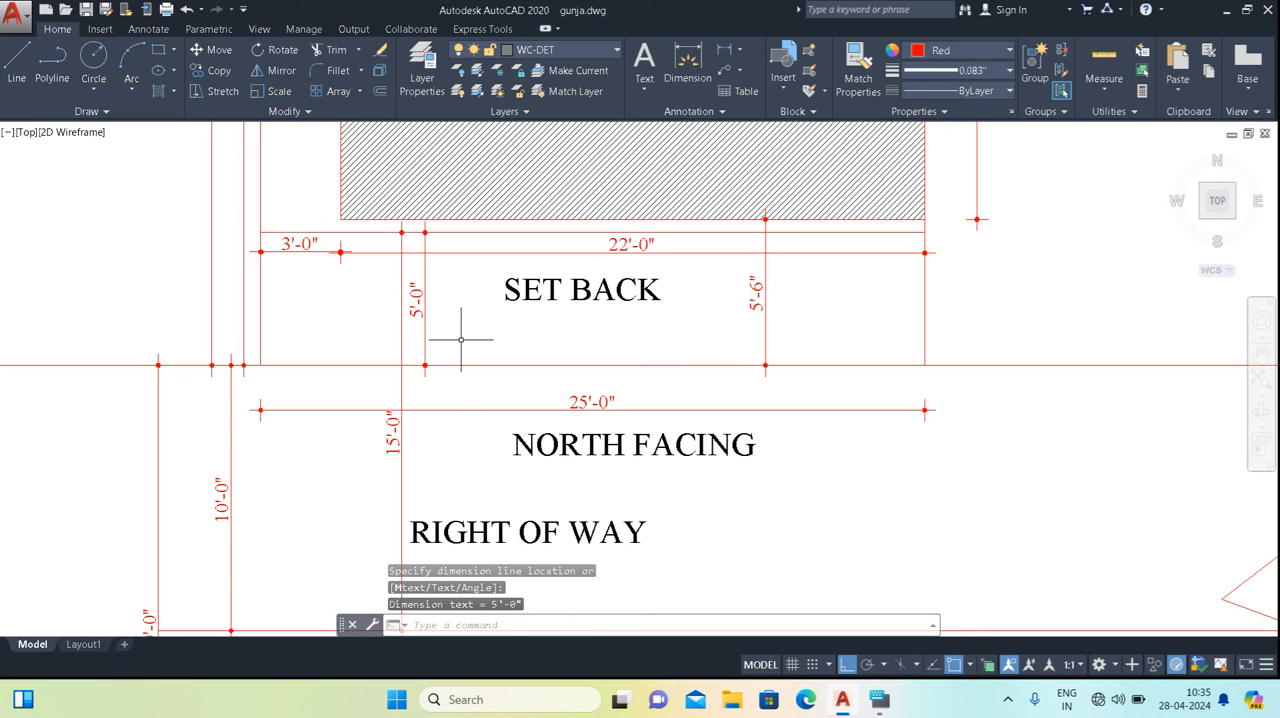
Compare the offset line's new dimension with the front setback dimension of the hatched built-up area.
middle_drag(460, 326, 456, 353)
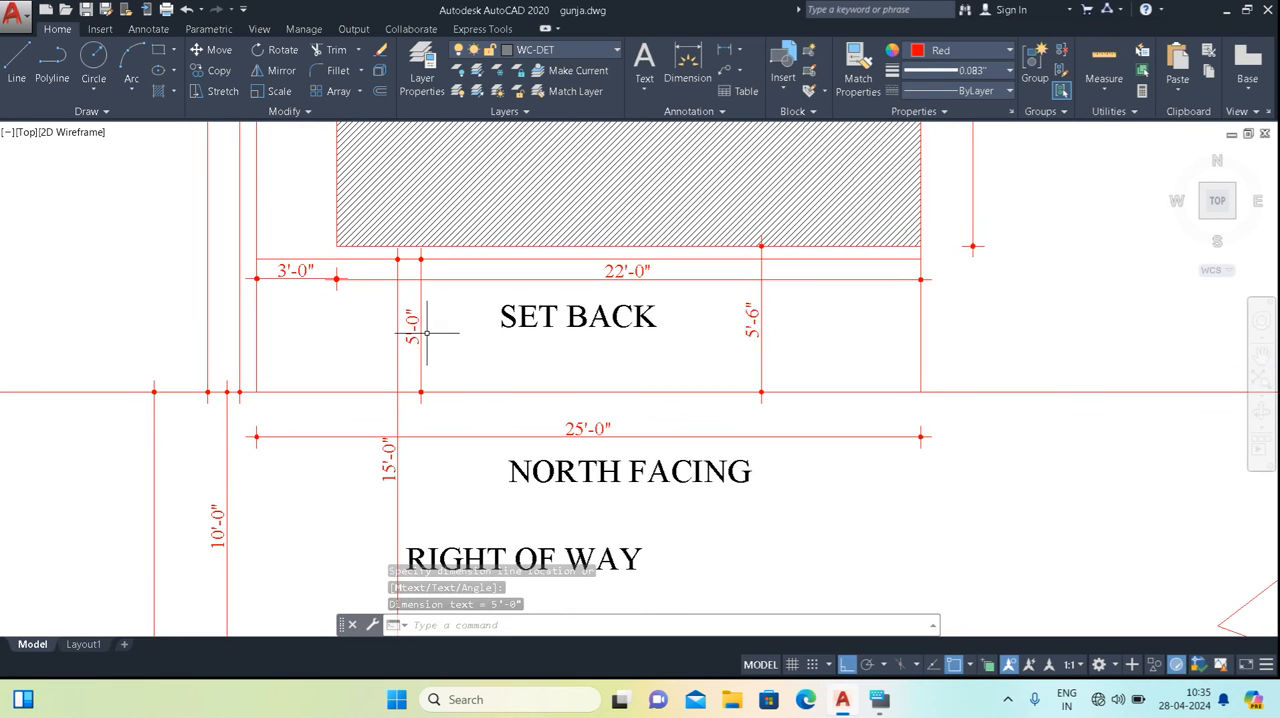
middle_drag(437, 340, 442, 394)
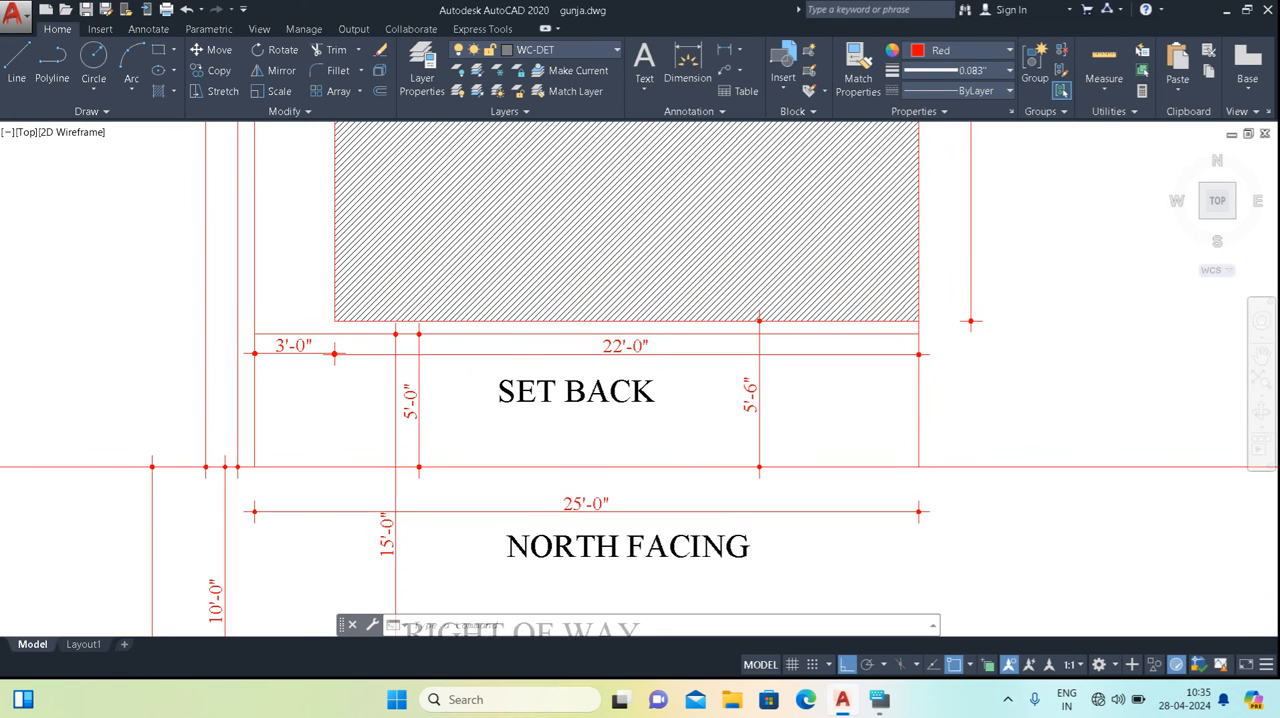
scroll(440, 399, down, 2)
scroll(440, 399, up, 2)
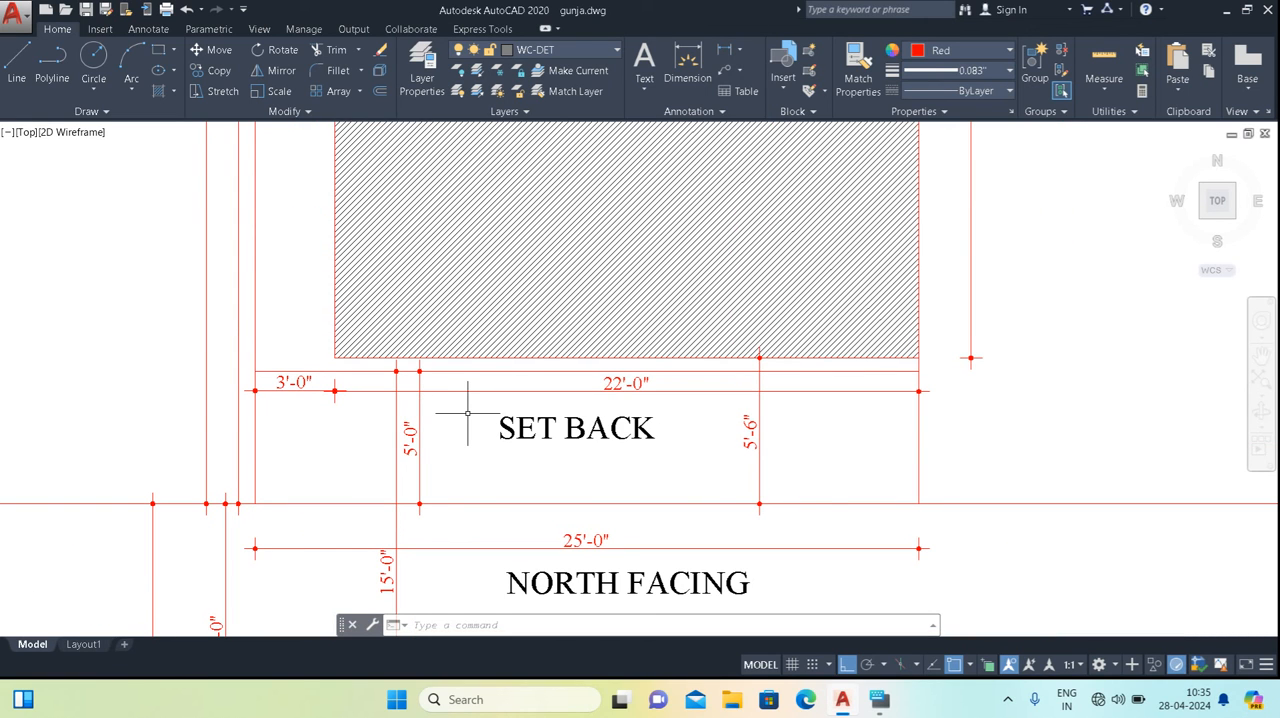
mouse_move(452, 399)
middle_down()
mouse_move(460, 423)
mouse_move(423, 429)
mouse_move(420, 449)
mouse_move(433, 325)
mouse_move(492, 400)
middle_up()
scroll(403, 331, down, 2)
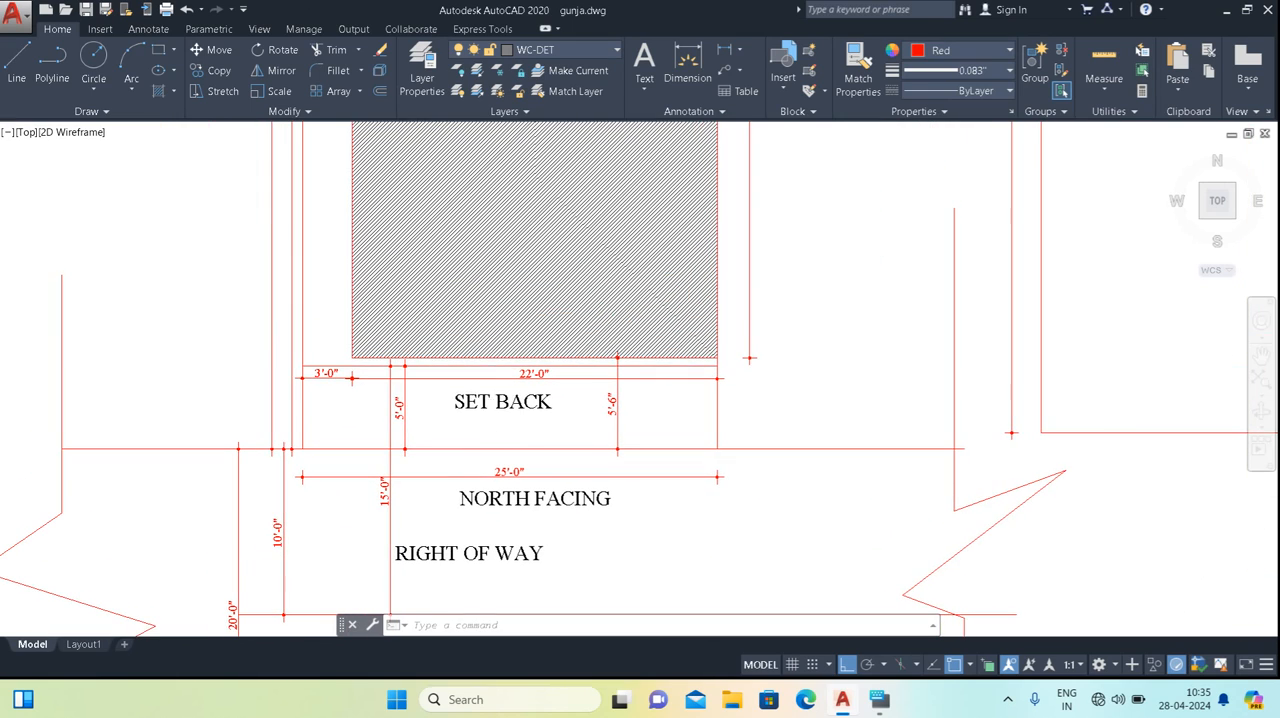
Examine the setback, right-of-way and road centre line dimensions along the front of the plot.
scroll(497, 416, up, 2)
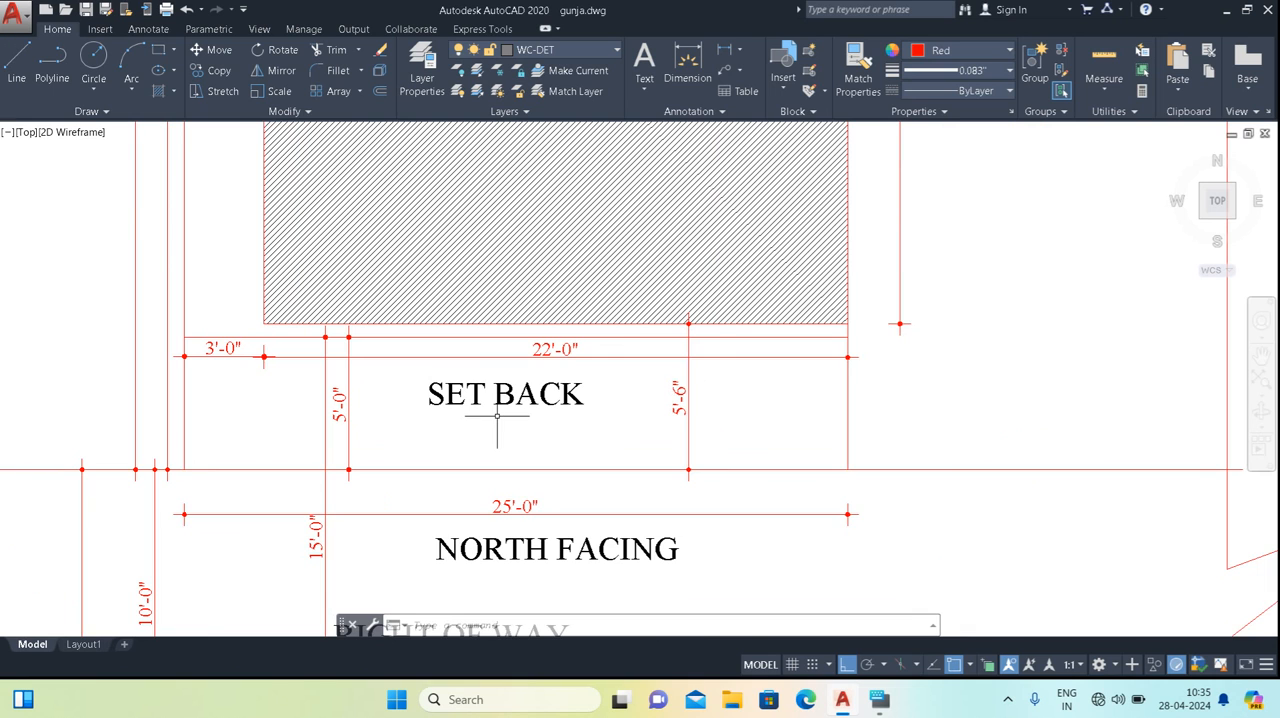
scroll(497, 413, up, 2)
scroll(358, 443, down, 2)
middle_drag(373, 409, 386, 225)
middle_drag(397, 348, 399, 397)
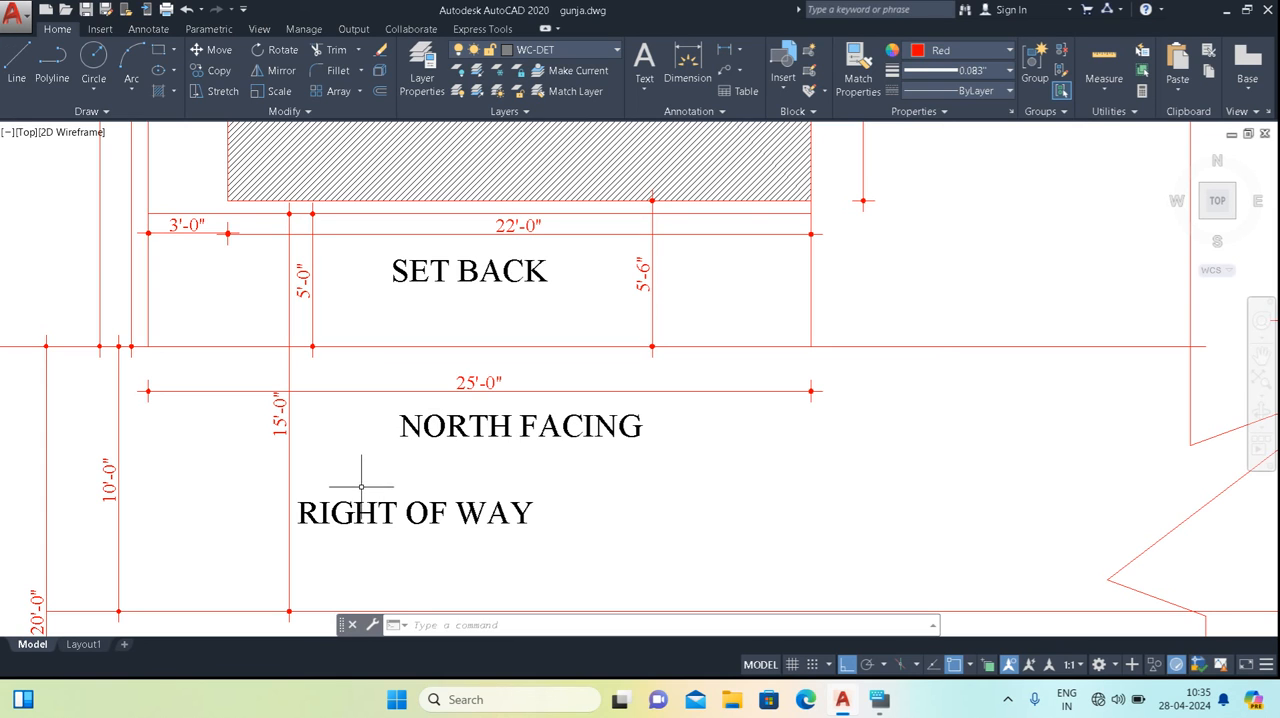
scroll(366, 493, down, 4)
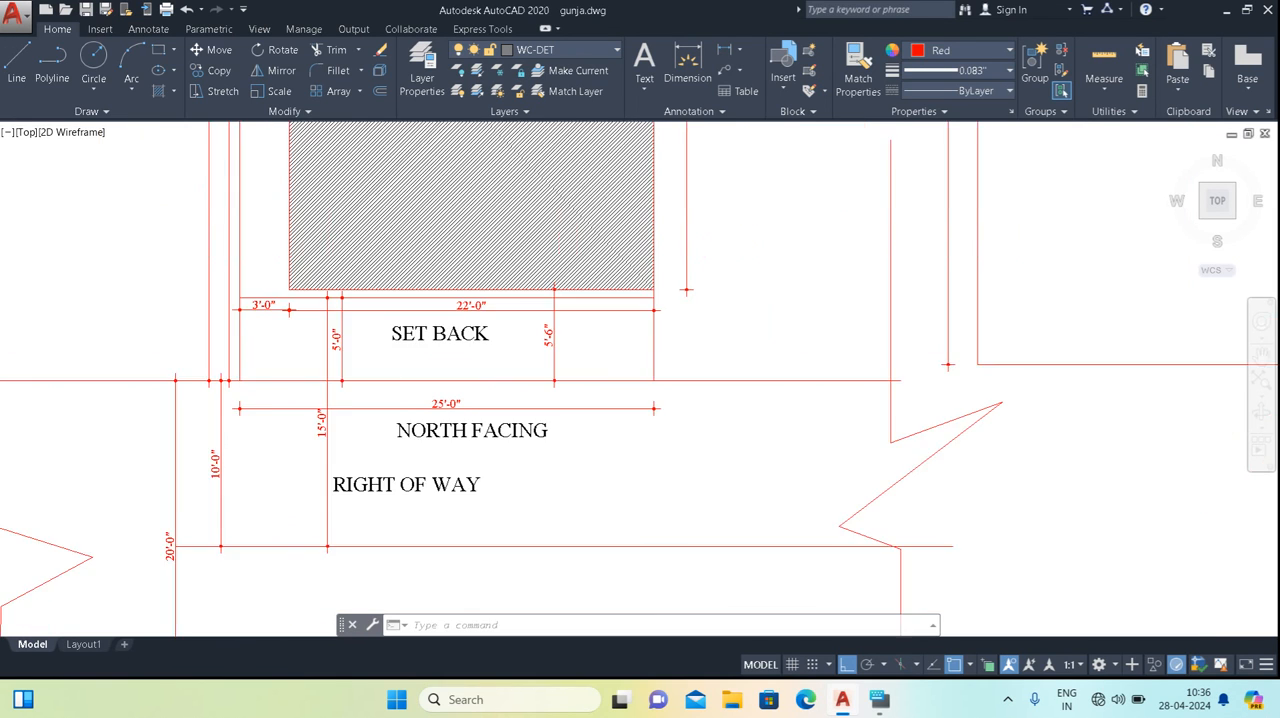
scroll(378, 484, up, 2)
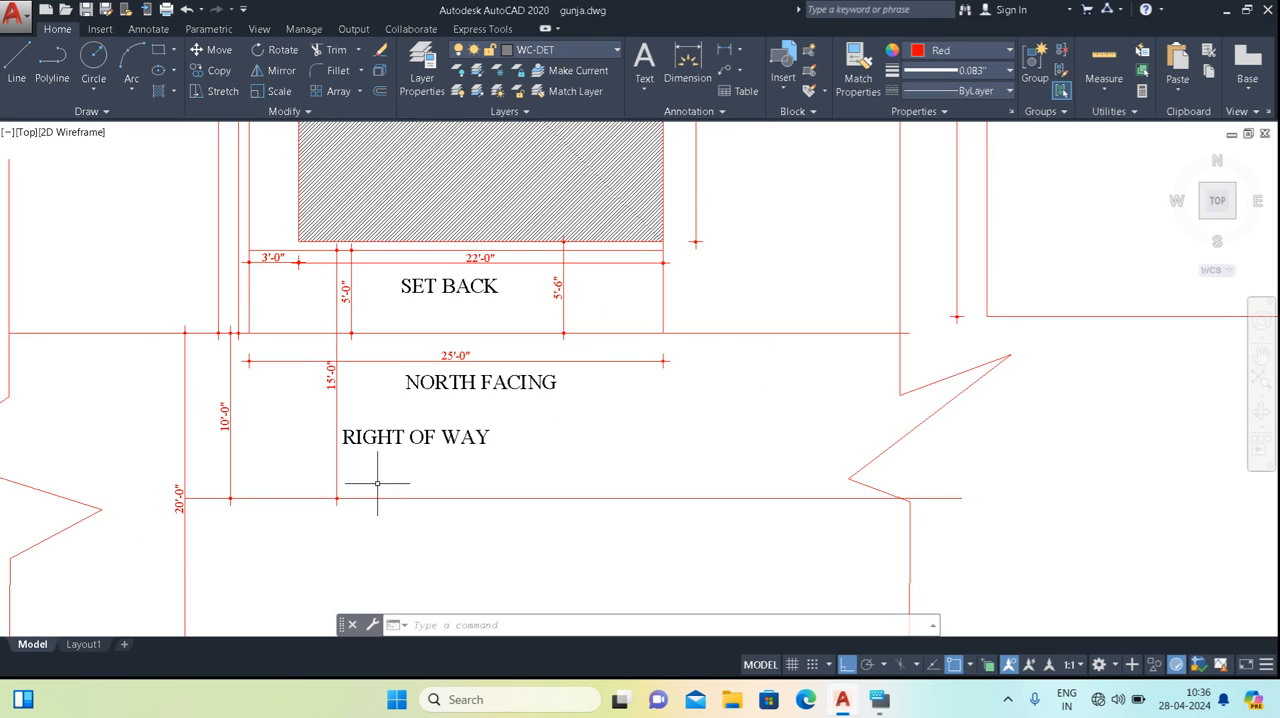
mouse_move(360, 391)
middle_down()
mouse_move(391, 460)
mouse_move(384, 473)
middle_up()
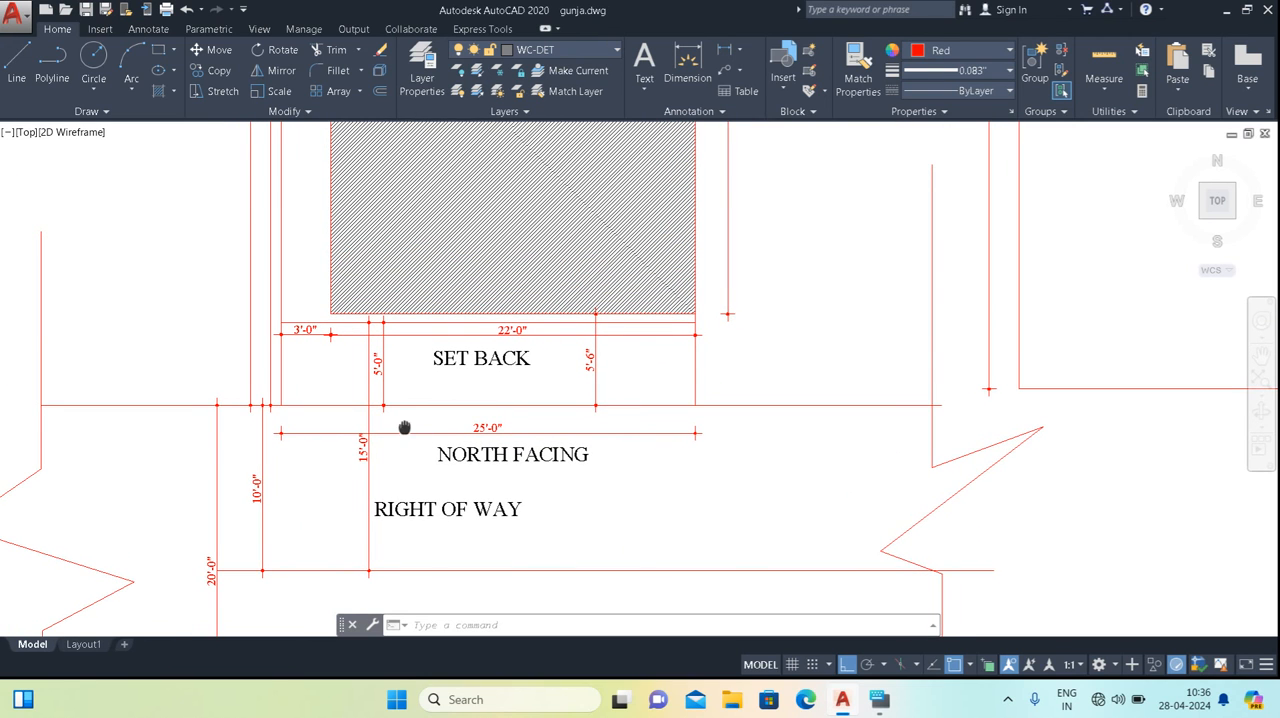
middle_drag(404, 428, 409, 461)
scroll(396, 394, up, 2)
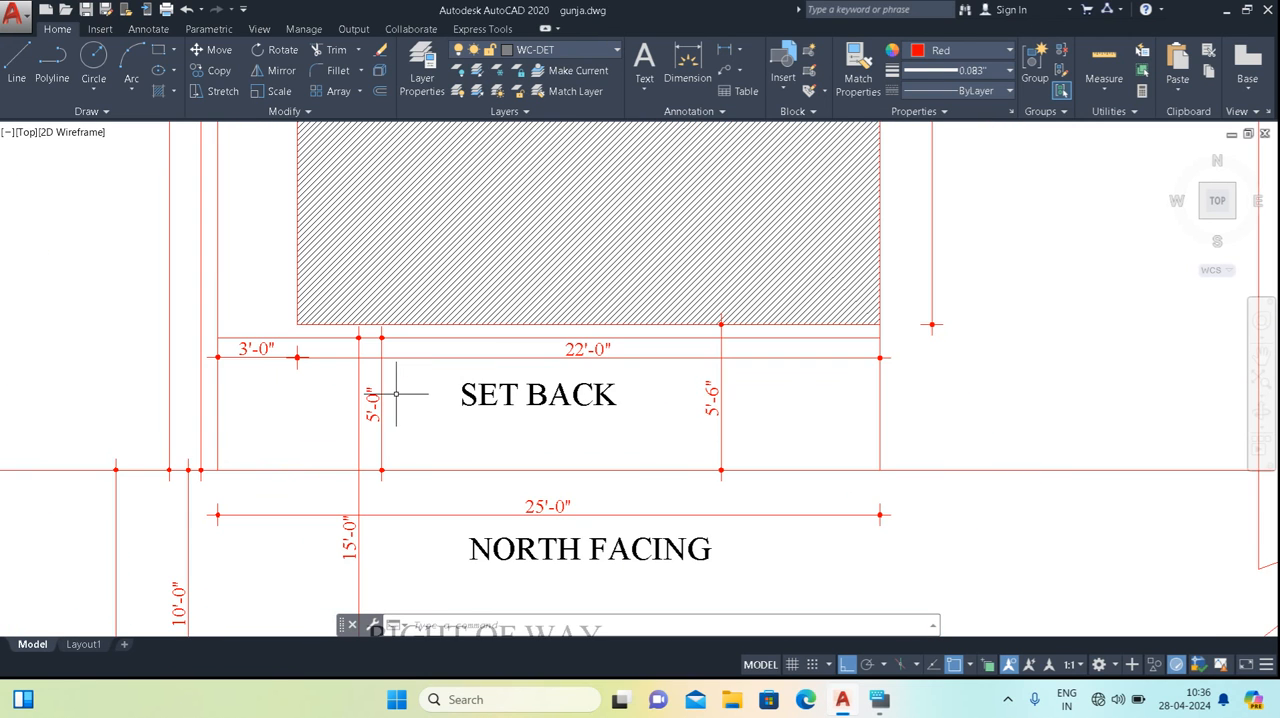
middle_drag(455, 426, 465, 446)
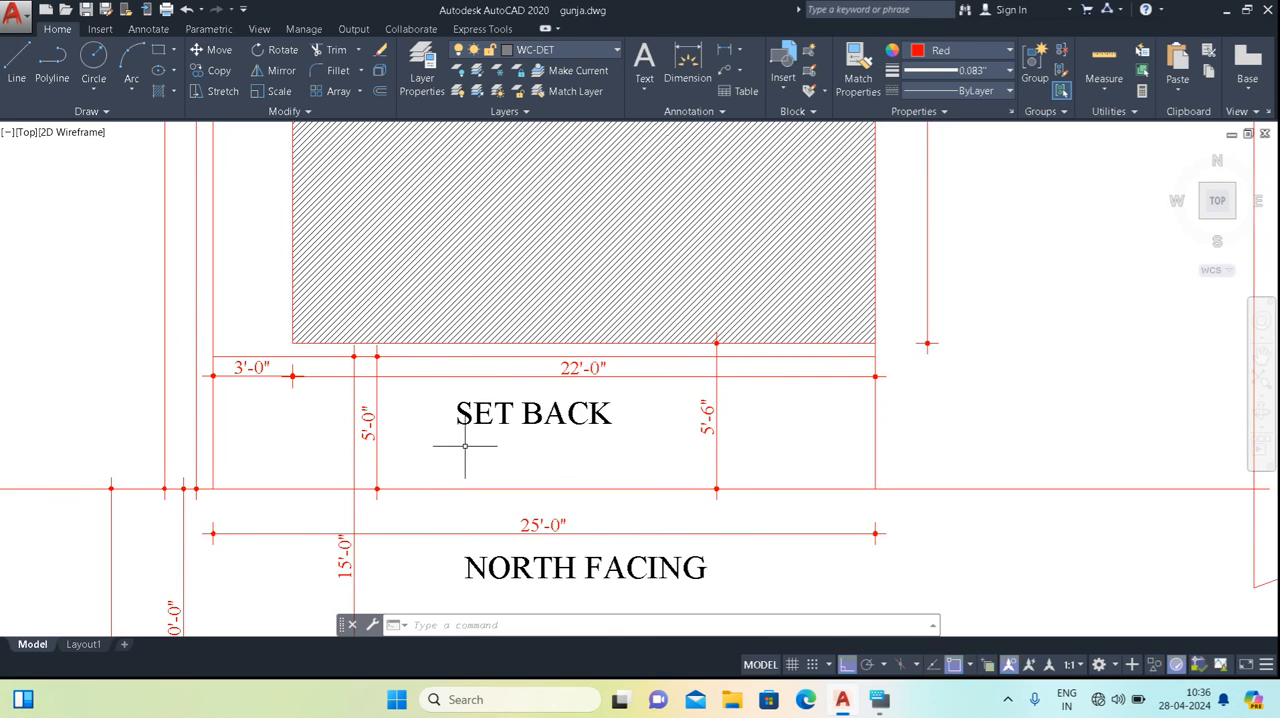
Offset the right-of-way line 5'-0" further into the plot, away from the road.
middle_drag(403, 414, 407, 472)
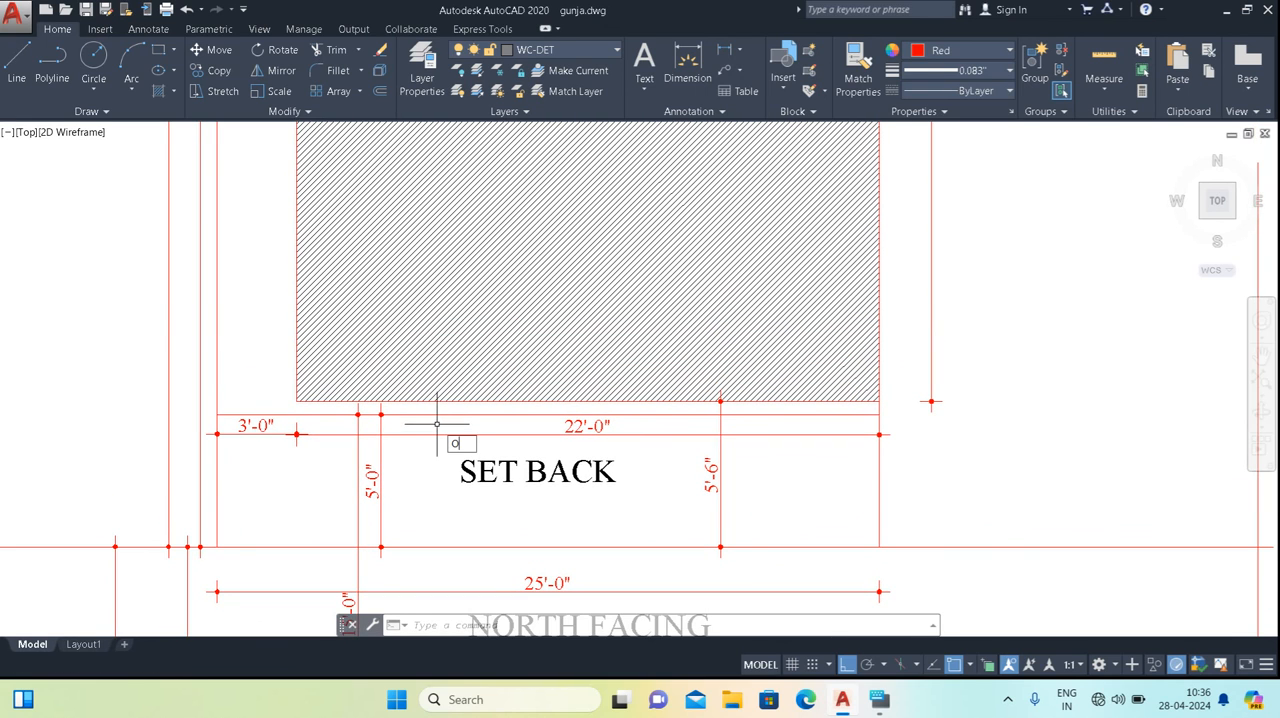
key(Return)
key(Return)
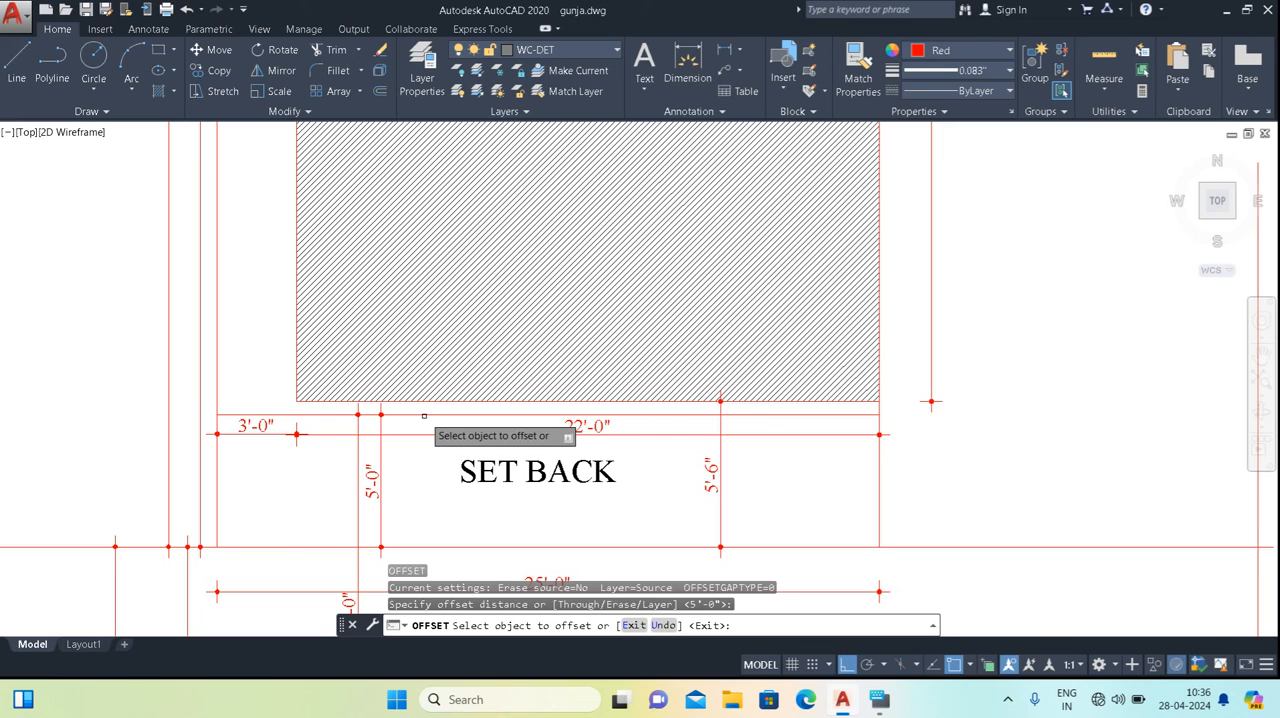
click(424, 414)
click(445, 275)
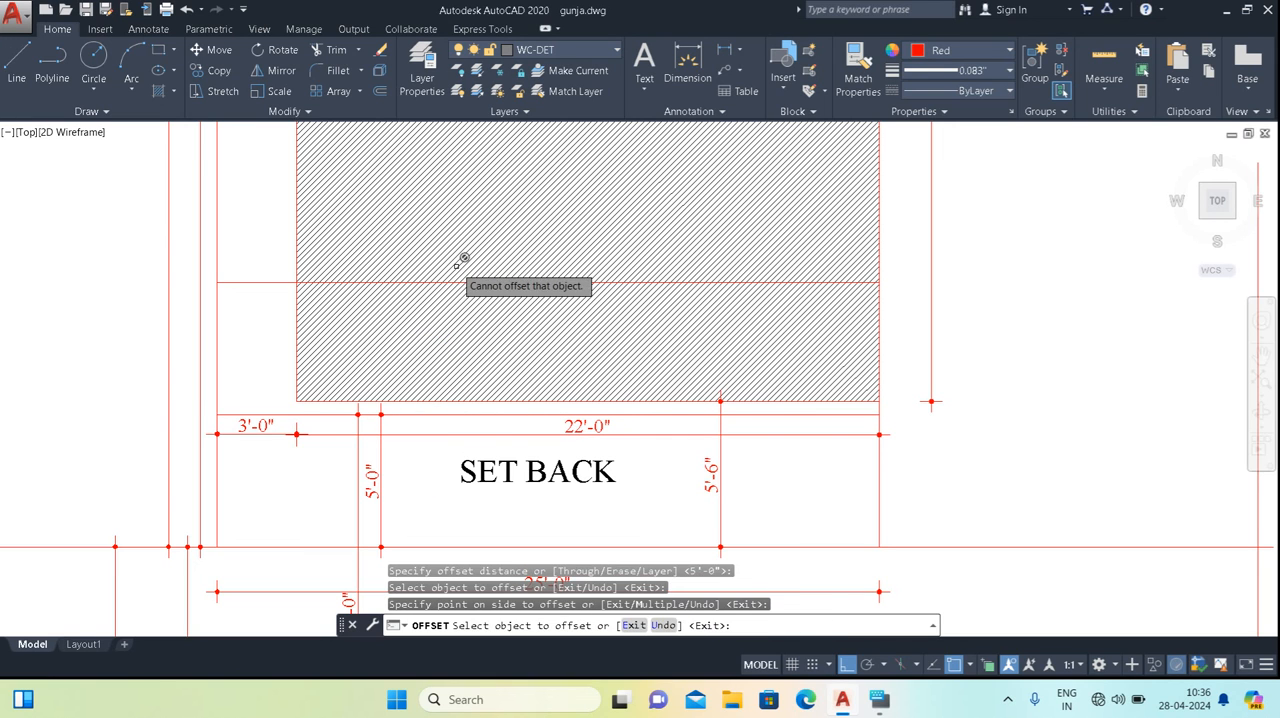
key(Escape)
key(Escape)
Erase the ANSI31 hatch from the built-up area.
click(463, 335)
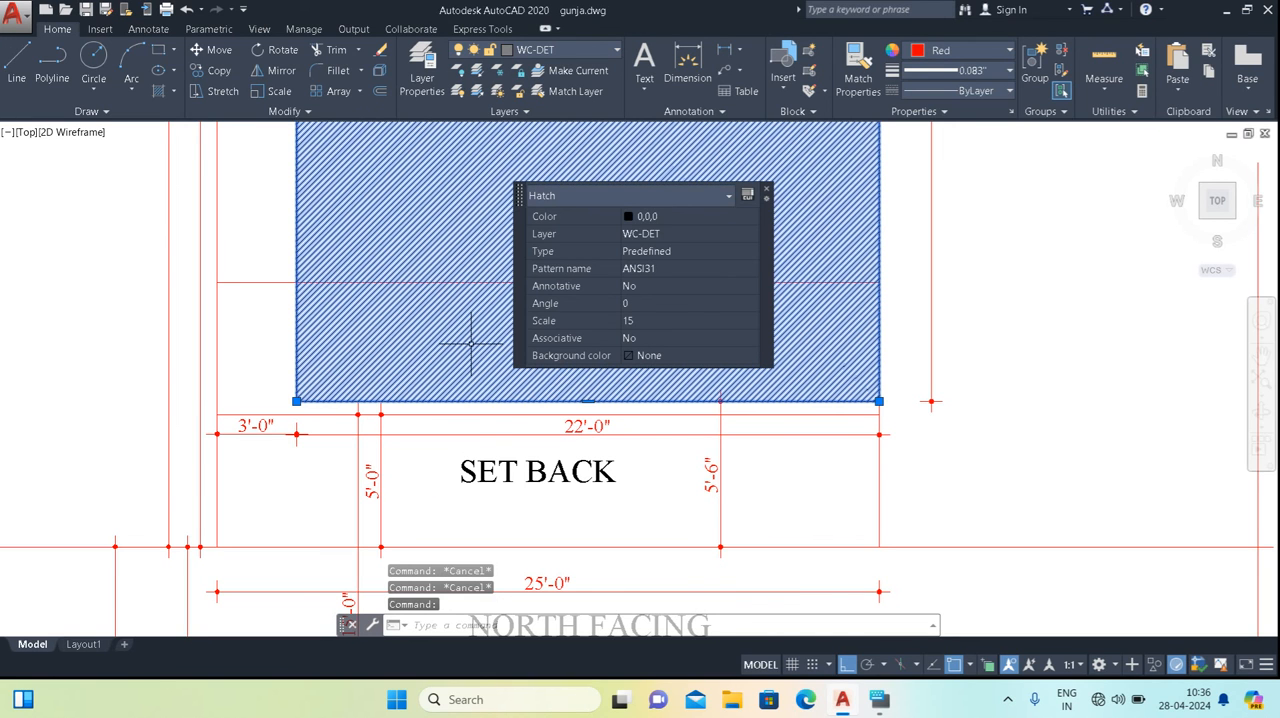
right_click(430, 303)
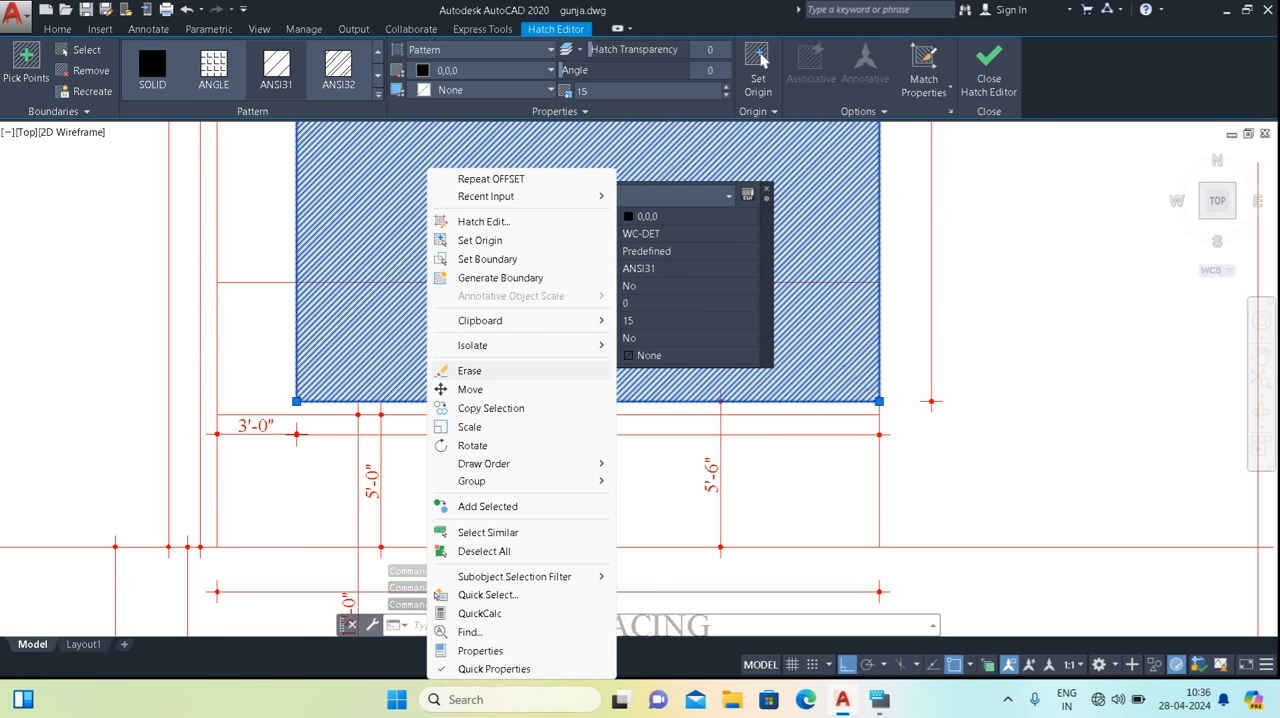
click(445, 370)
key(Escape)
Add an aligned dimension from the new offset line to the plot's front line, just beside the SET BACK label.
scroll(447, 377, down, 2)
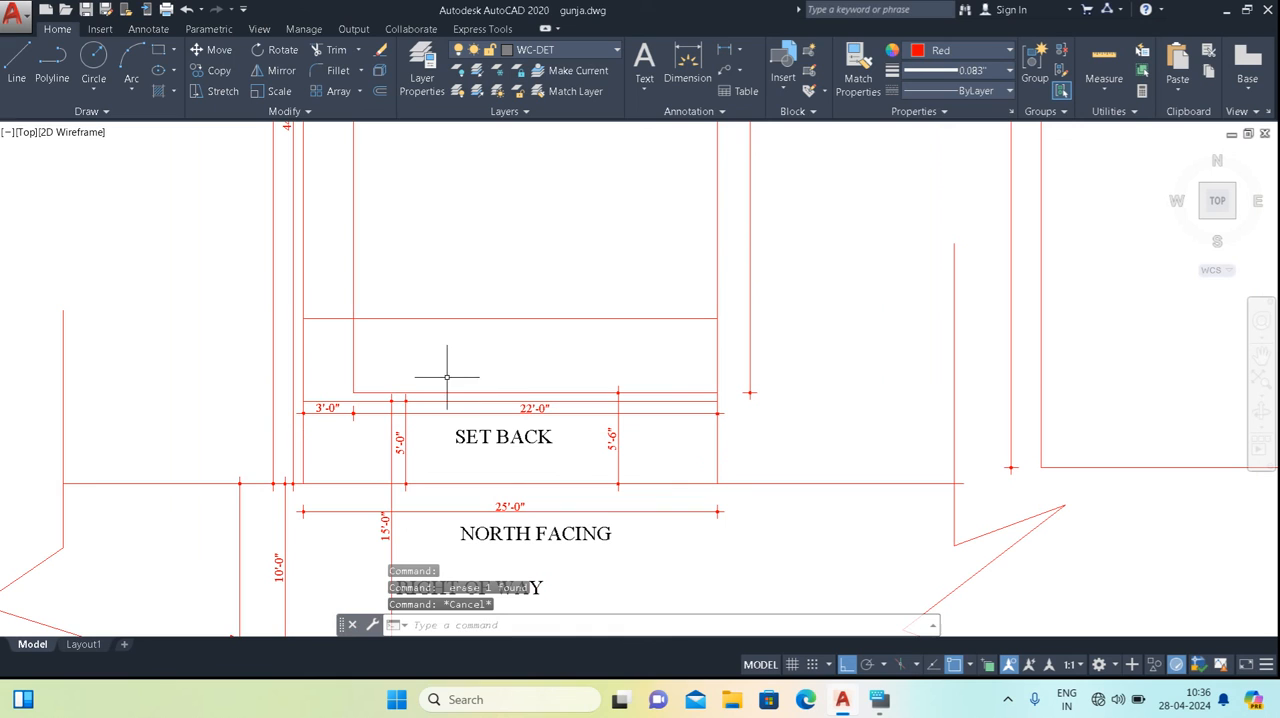
key(Return)
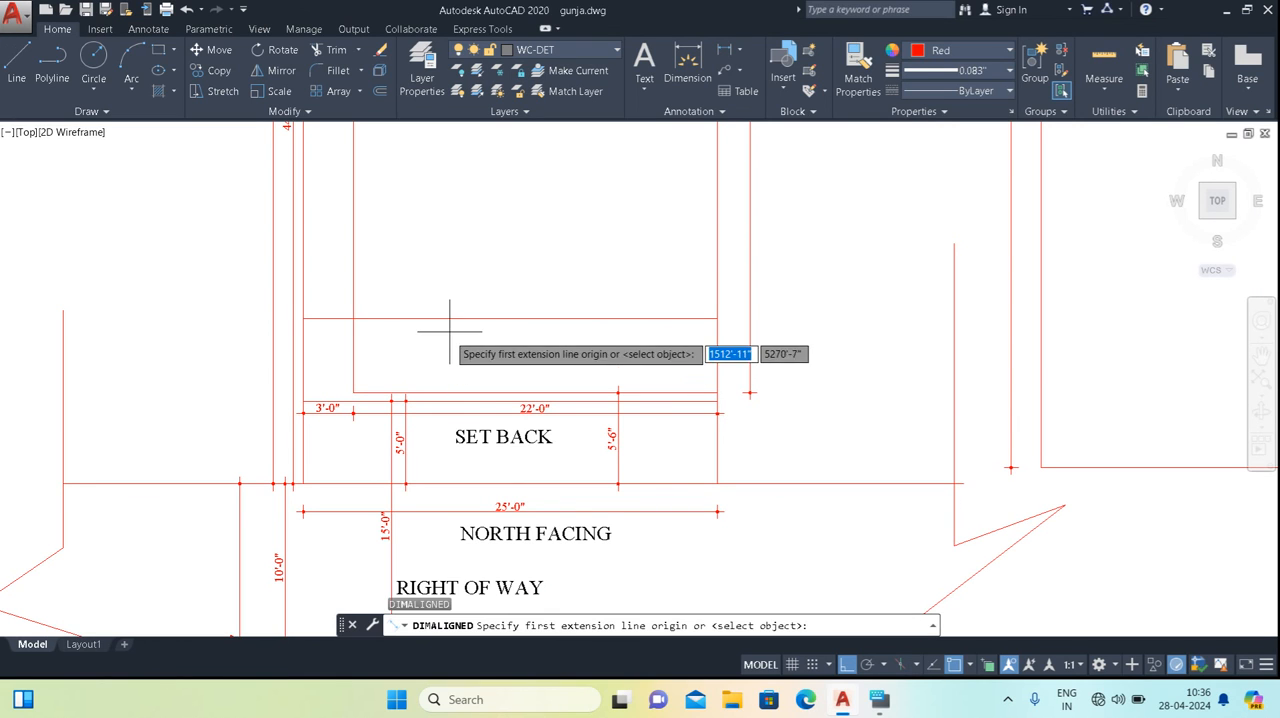
click(452, 318)
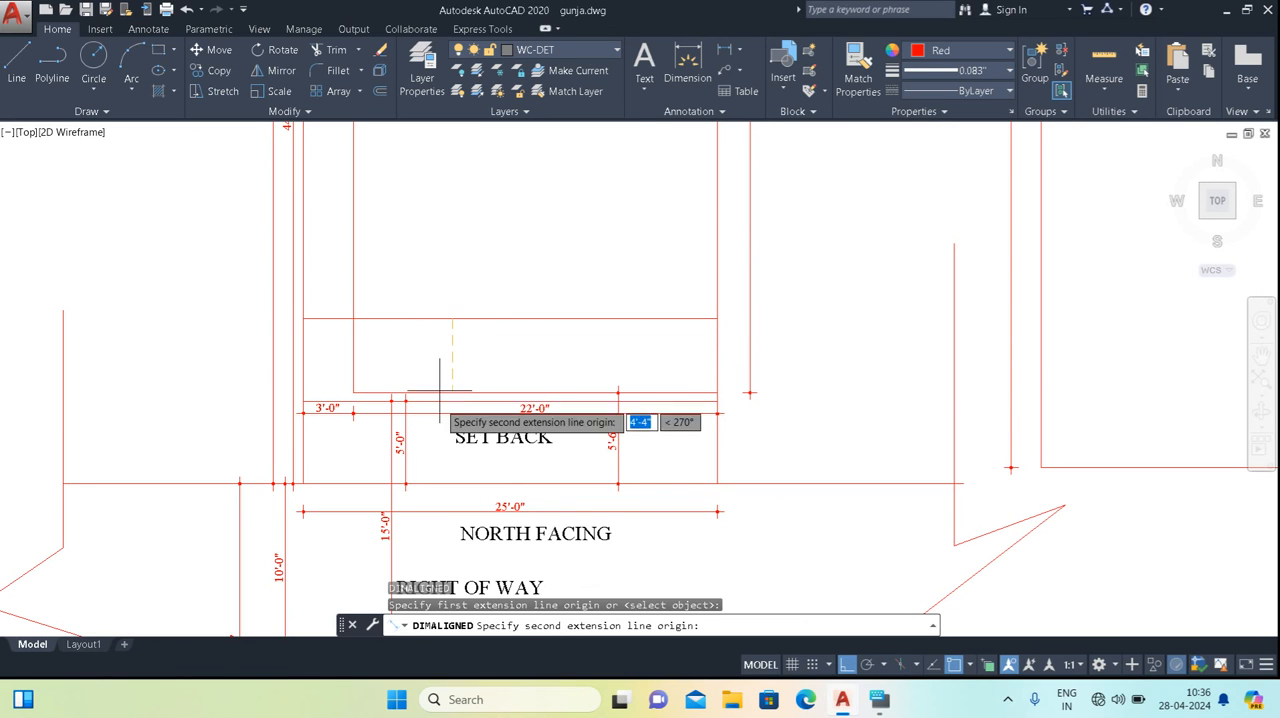
click(450, 484)
click(443, 400)
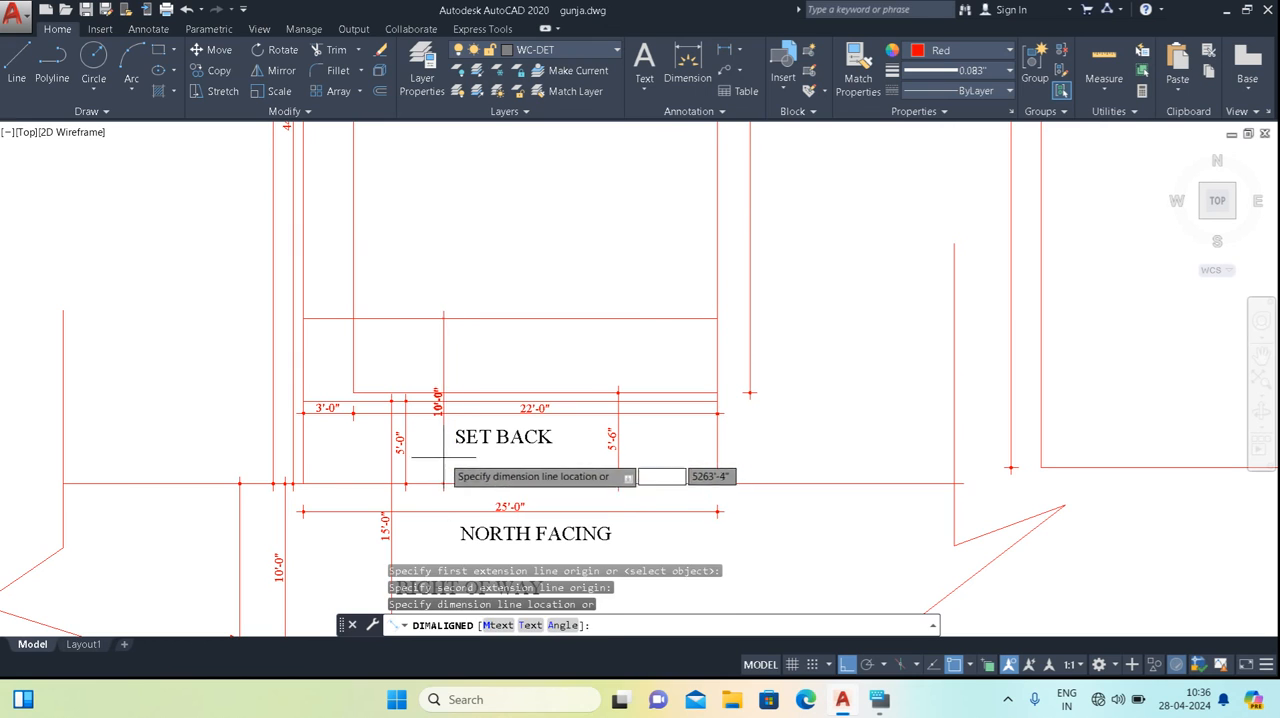
Add an aligned dimension for the built-up depth, from the new offset line to the rear setback line, beside the BUILT UP AREA label.
middle_drag(458, 344, 443, 486)
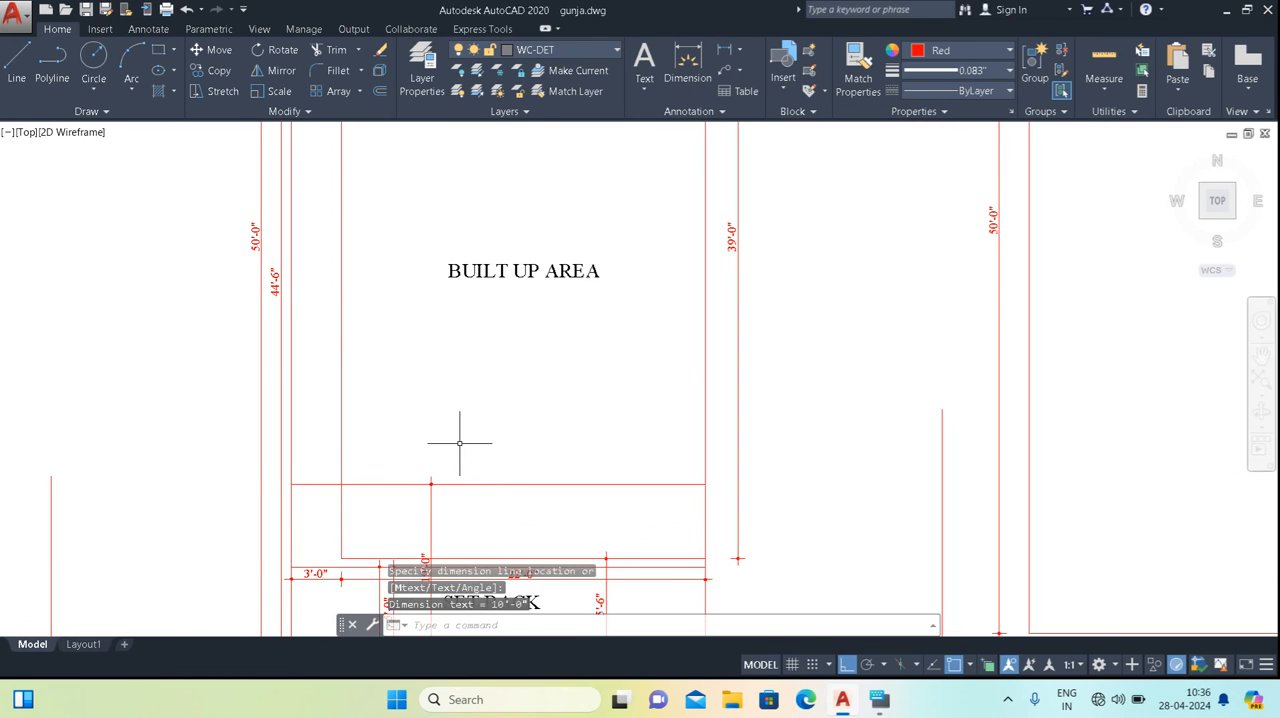
scroll(460, 442, down, 2)
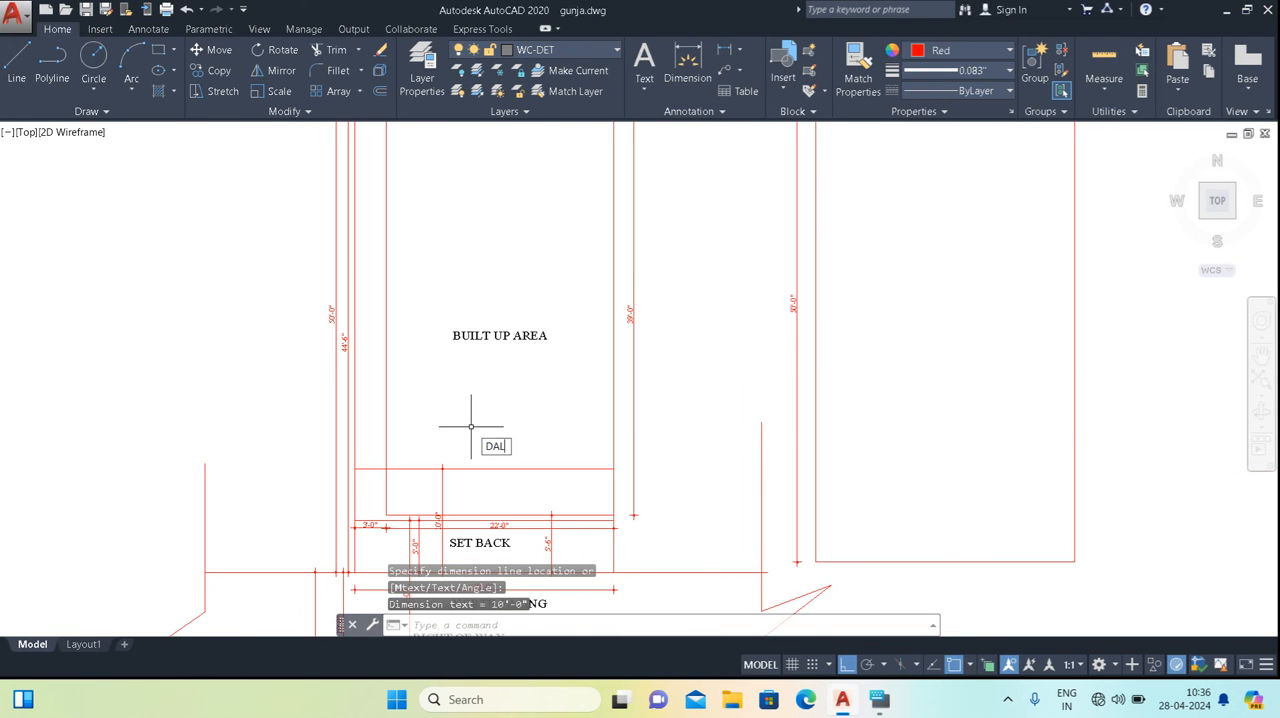
text(DAL)
key(Return)
click(471, 468)
middle_drag(489, 297, 481, 402)
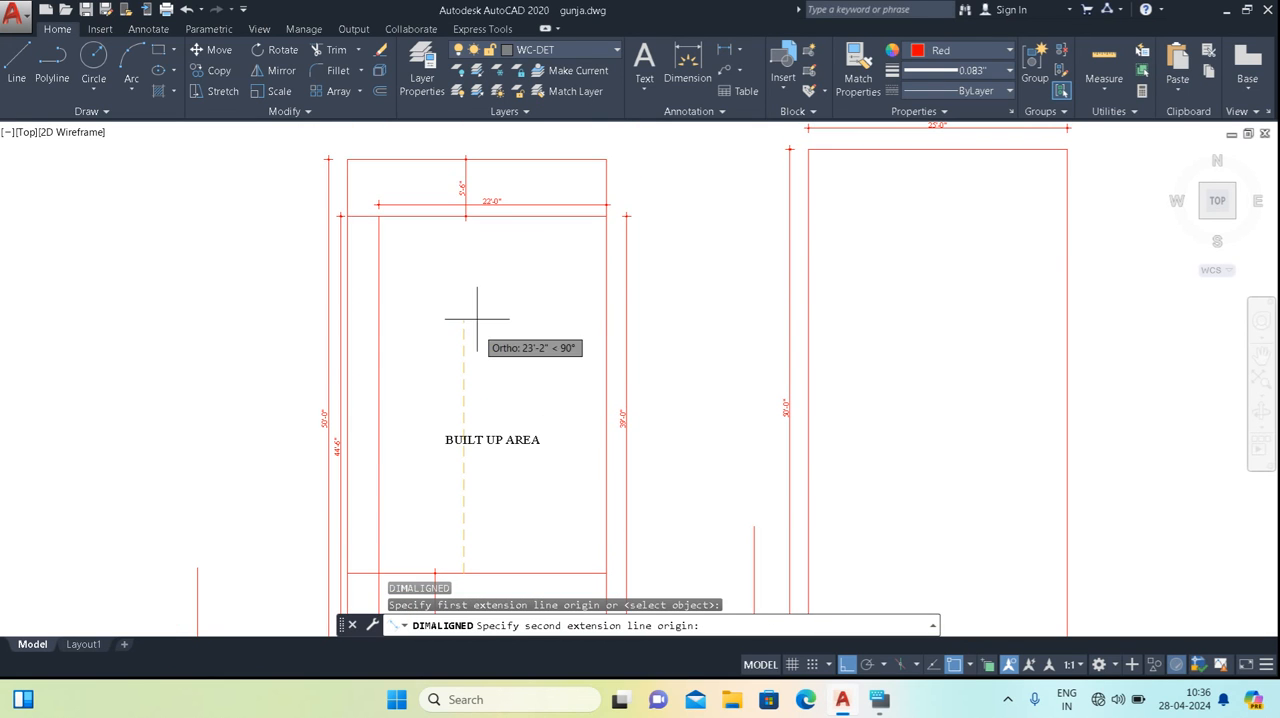
click(461, 216)
click(439, 257)
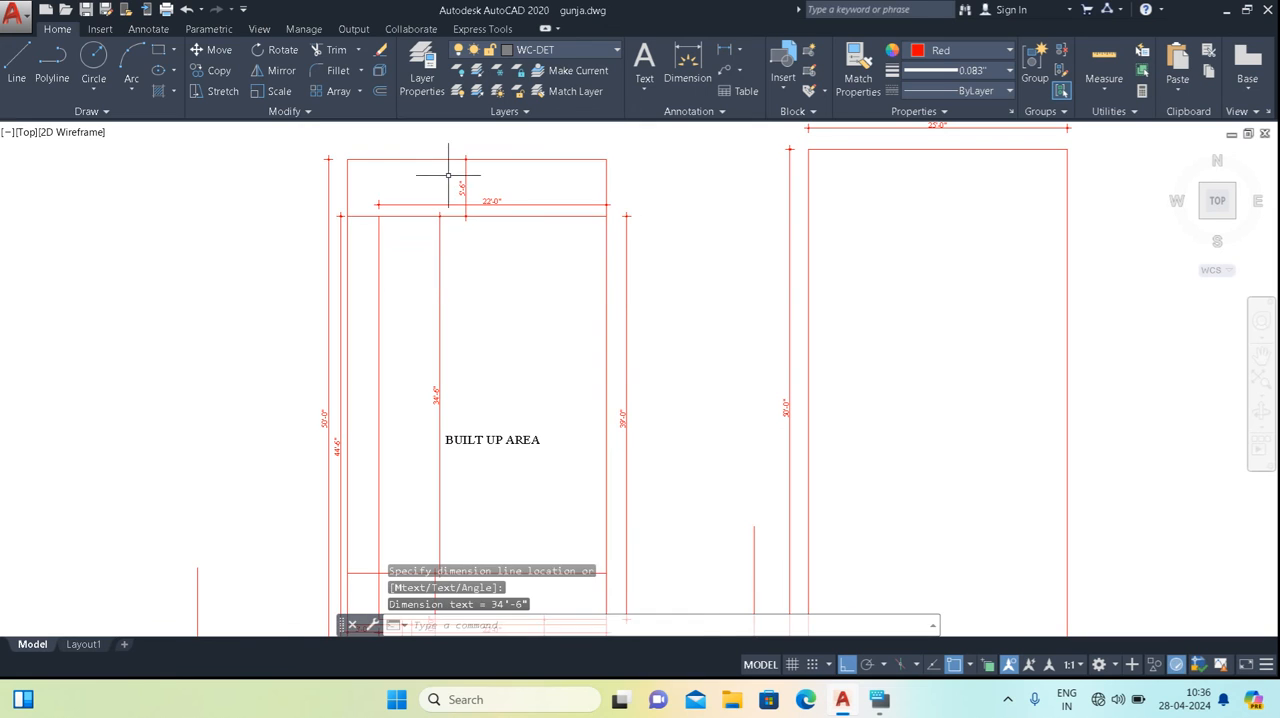
Review the rear setback, the built-up depth and the front dimensions across the whole plot.
scroll(450, 177, up, 2)
middle_drag(449, 177, 458, 237)
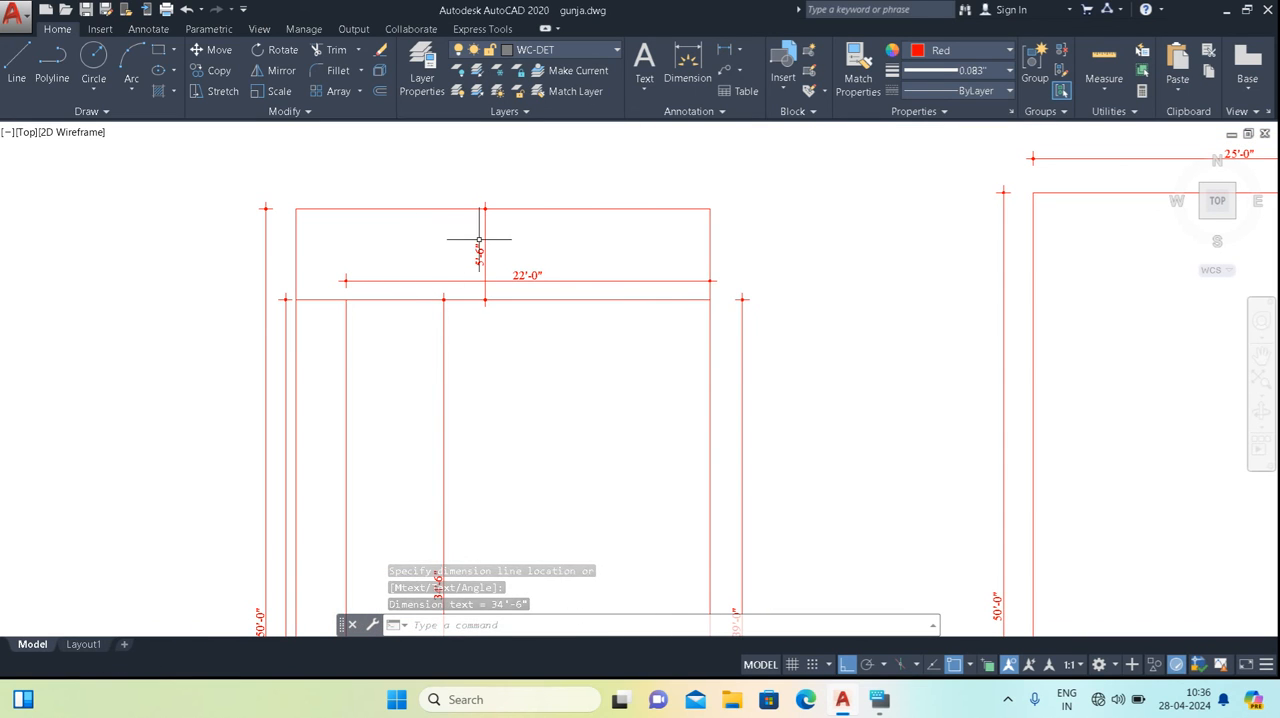
mouse_move(476, 244)
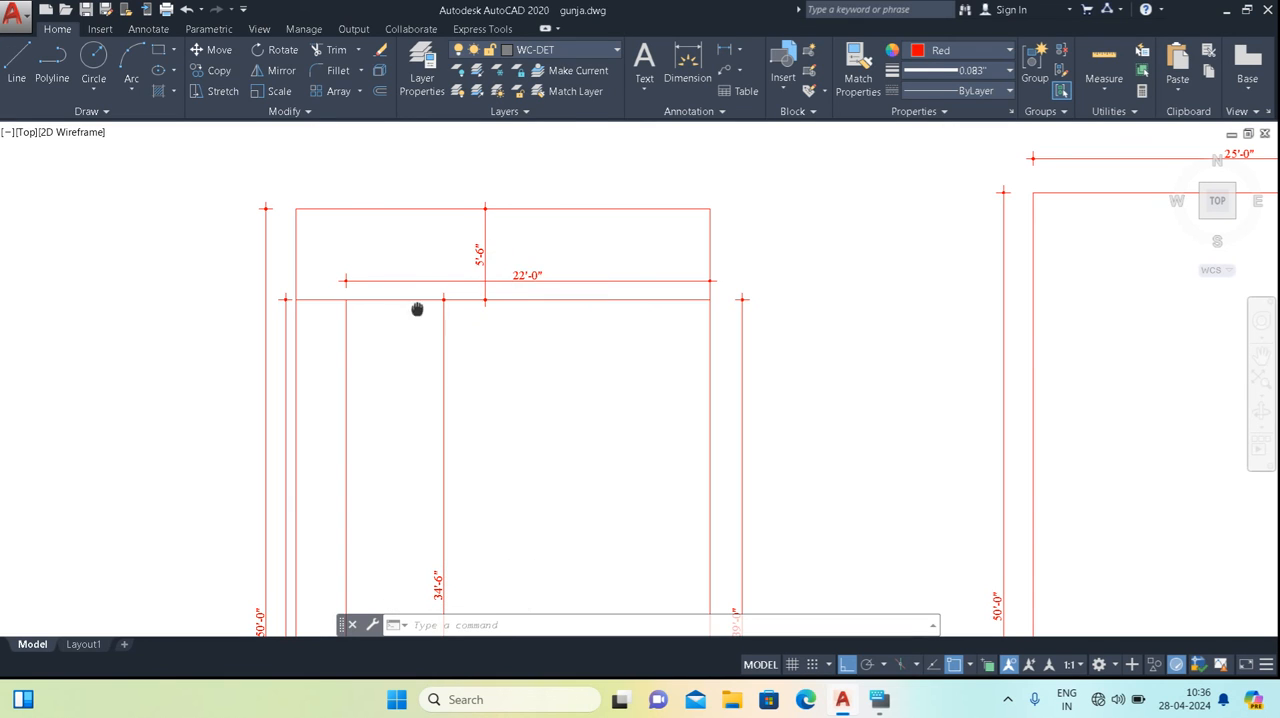
middle_drag(420, 309, 430, 229)
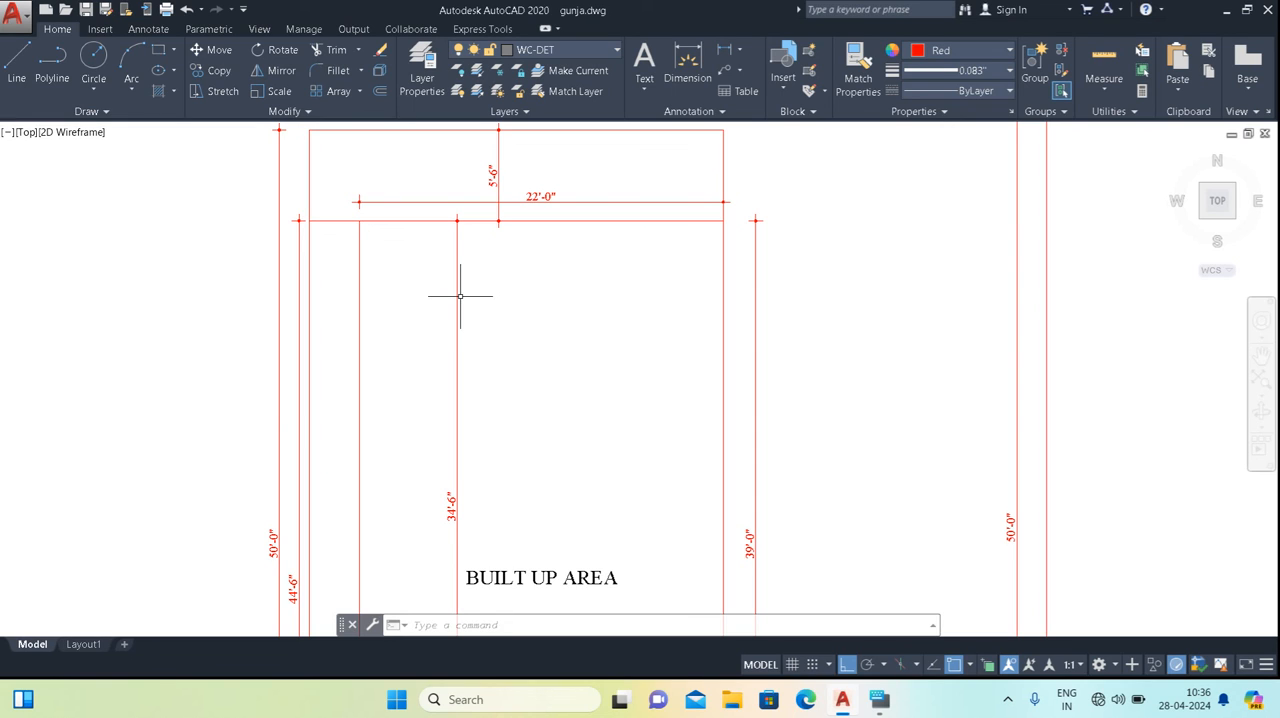
mouse_move(459, 295)
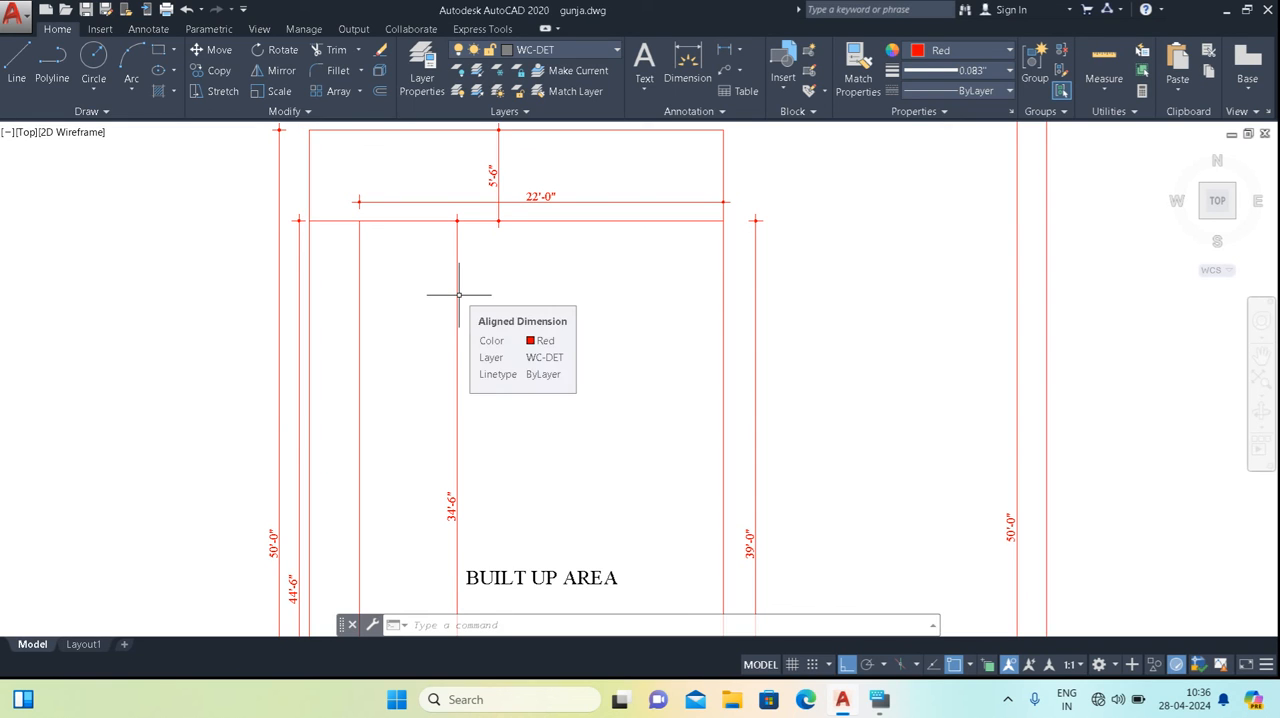
middle_drag(489, 385, 506, 326)
middle_drag(496, 375, 508, 242)
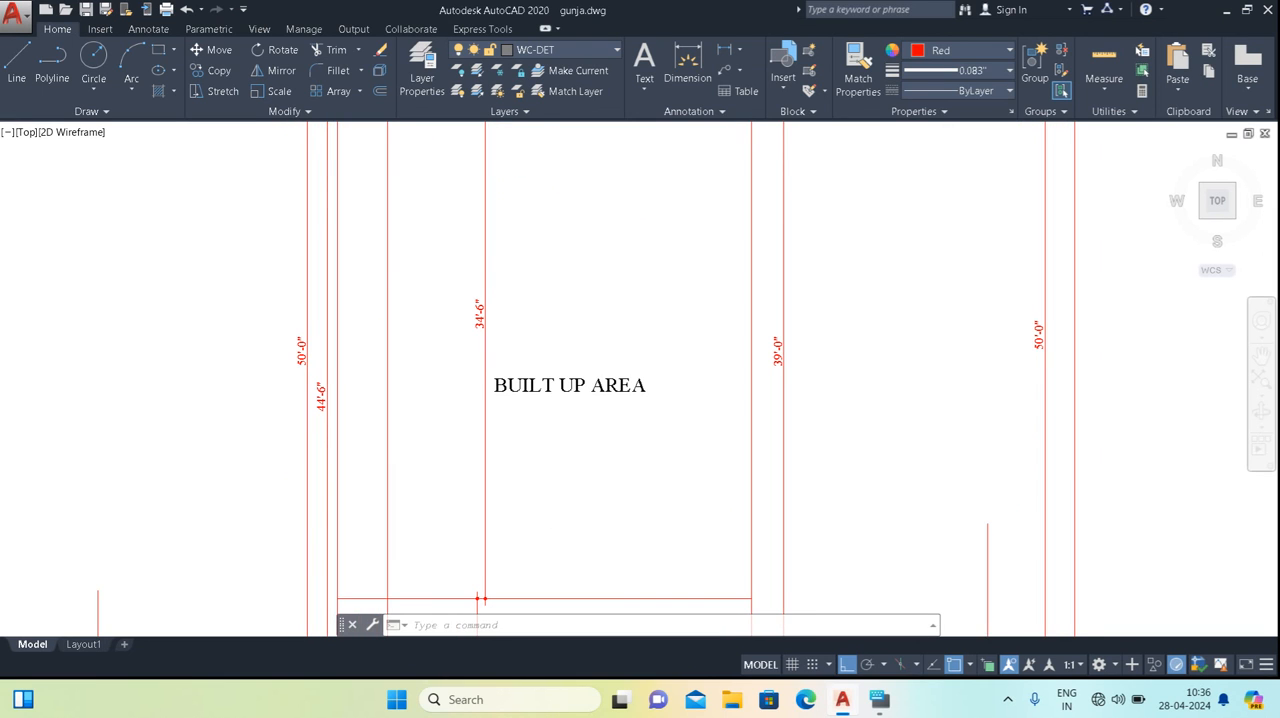
scroll(408, 386, down, 4)
scroll(470, 451, up, 4)
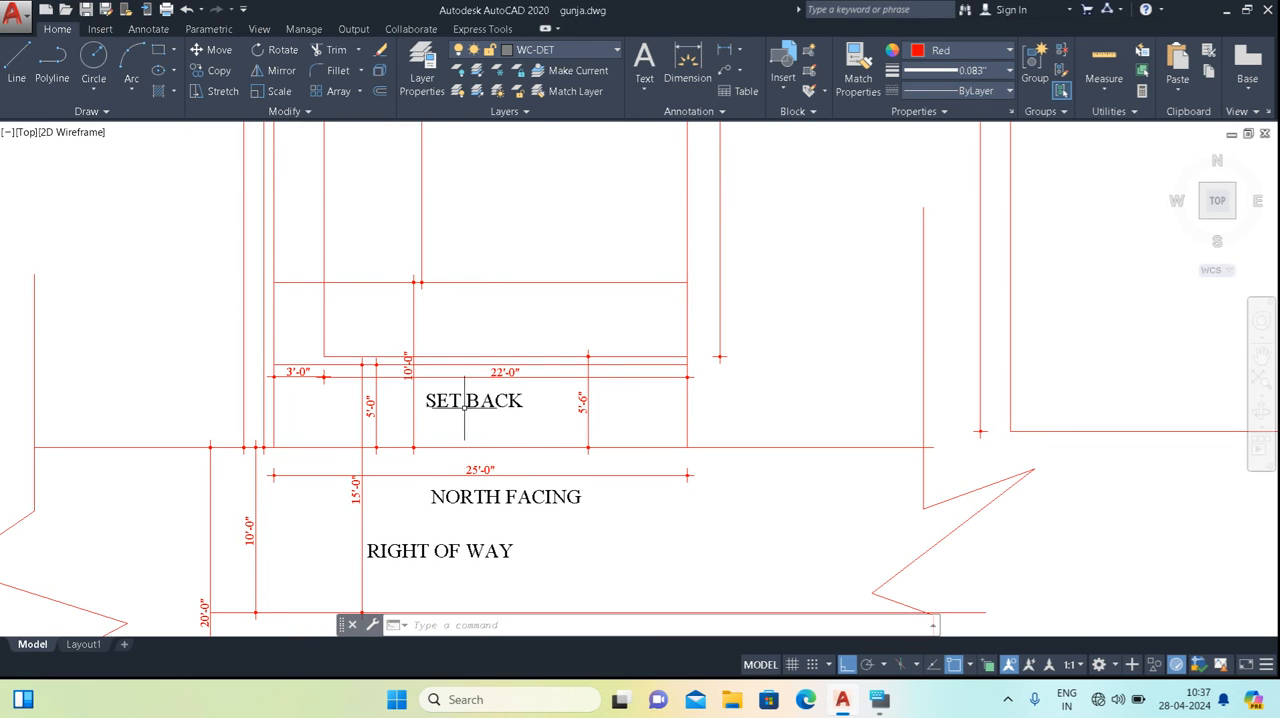
scroll(459, 438, down, 3)
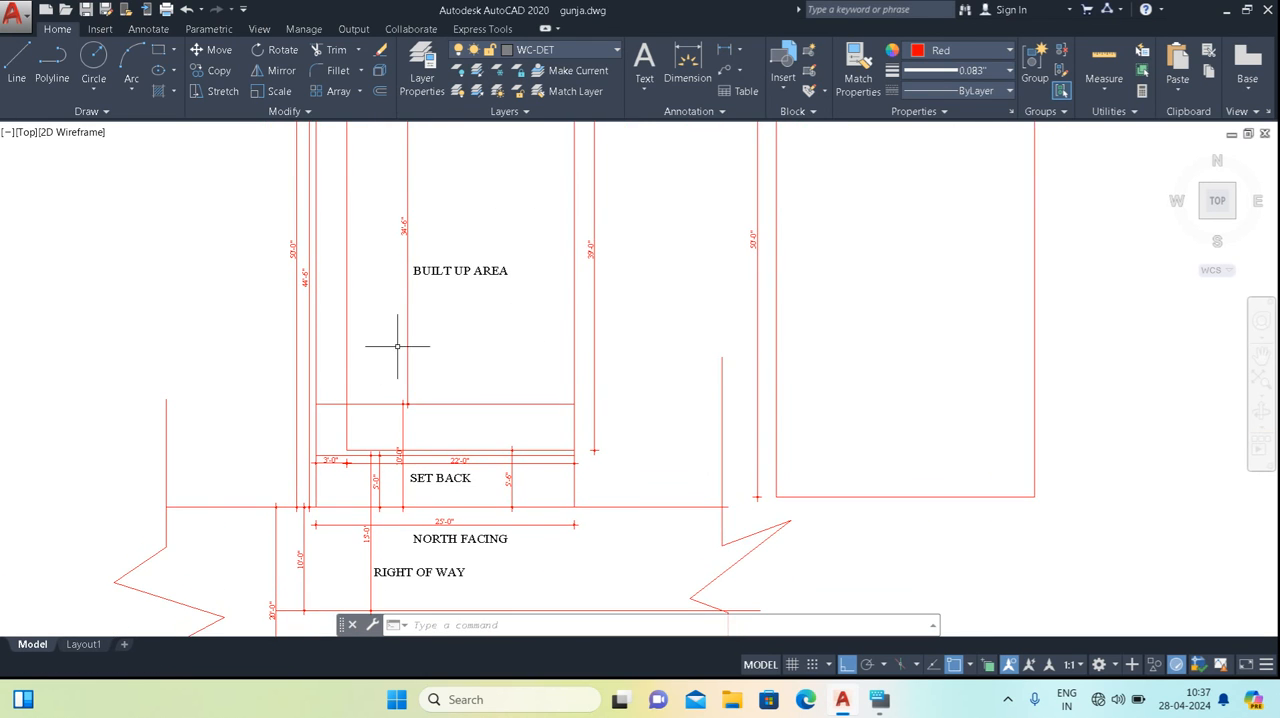
middle_drag(322, 300, 340, 360)
middle_drag(600, 280, 589, 563)
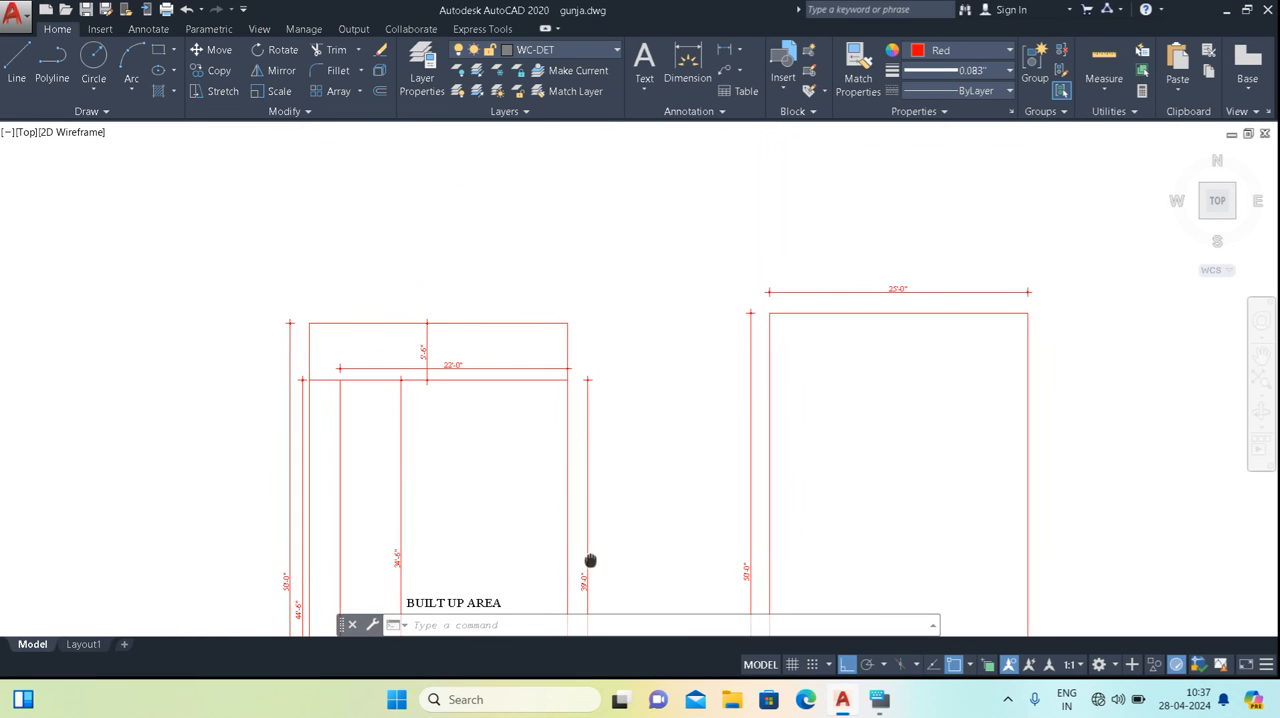
middle_drag(537, 363, 520, 156)
middle_drag(460, 391, 508, 292)
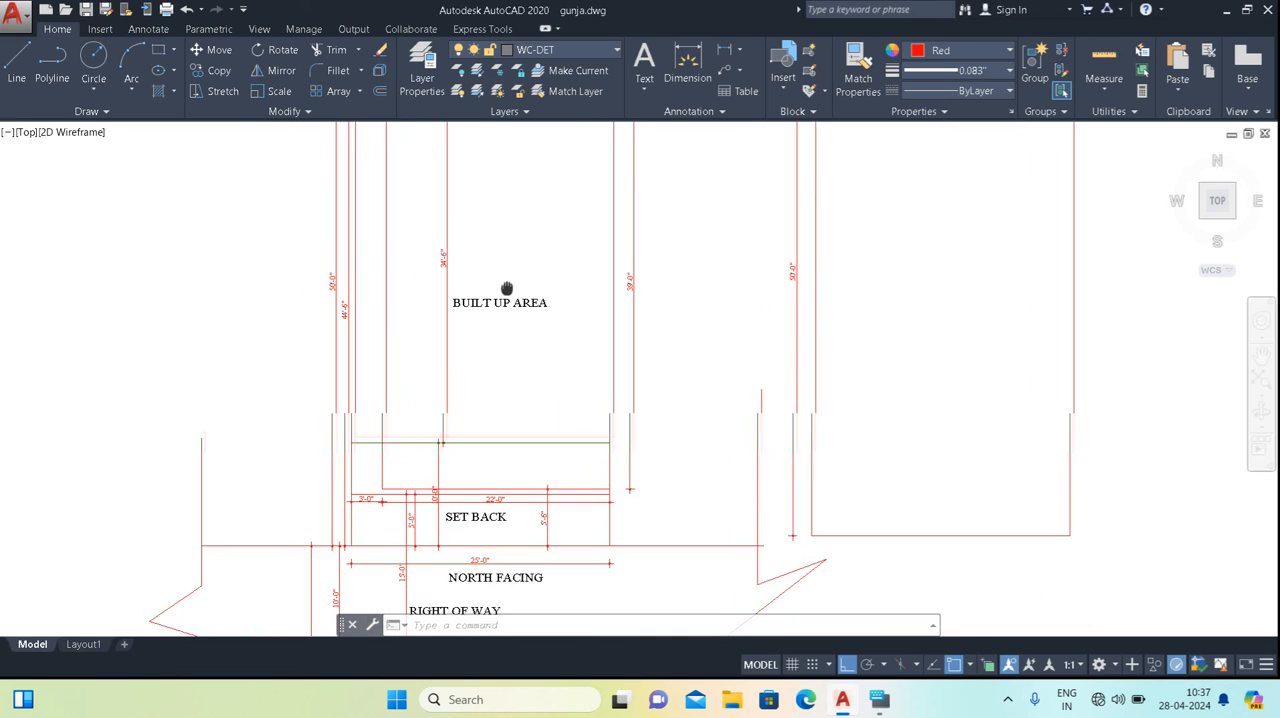
Move the SET BACK label straight up into the strip between the new offset line and the built-up area's old front edge.
scroll(495, 537, up, 2)
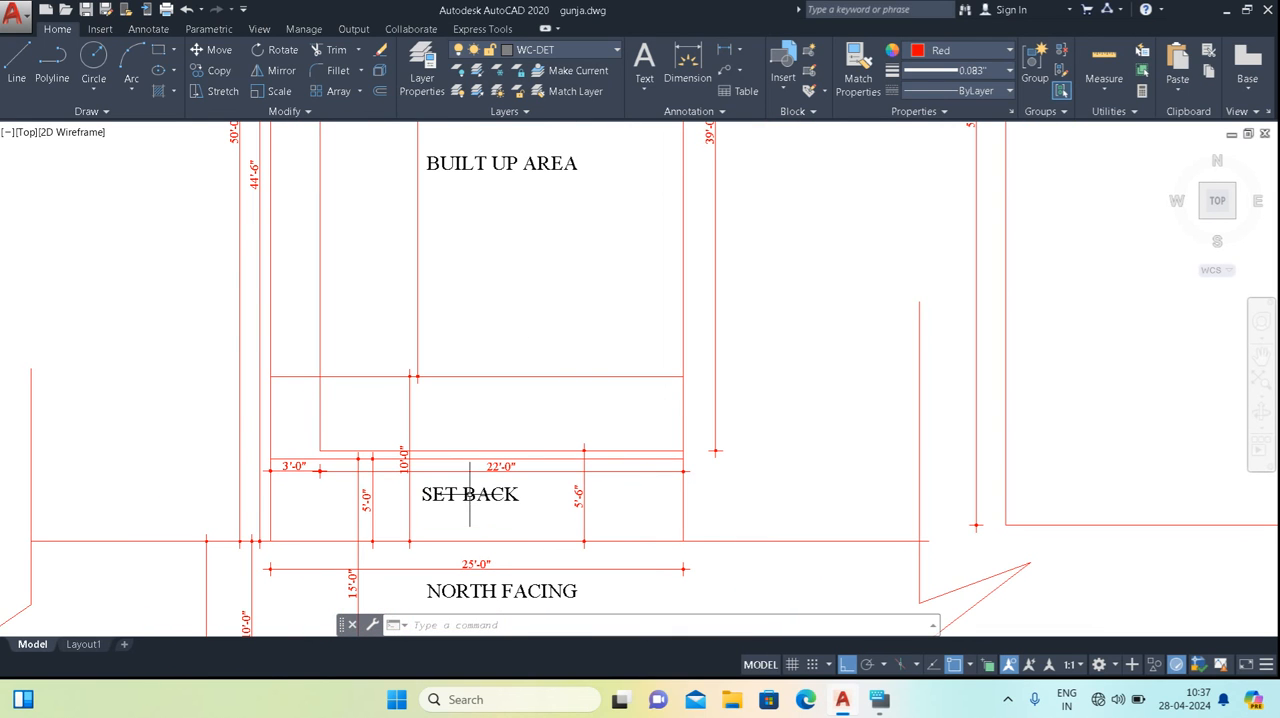
click(471, 497)
click(421, 500)
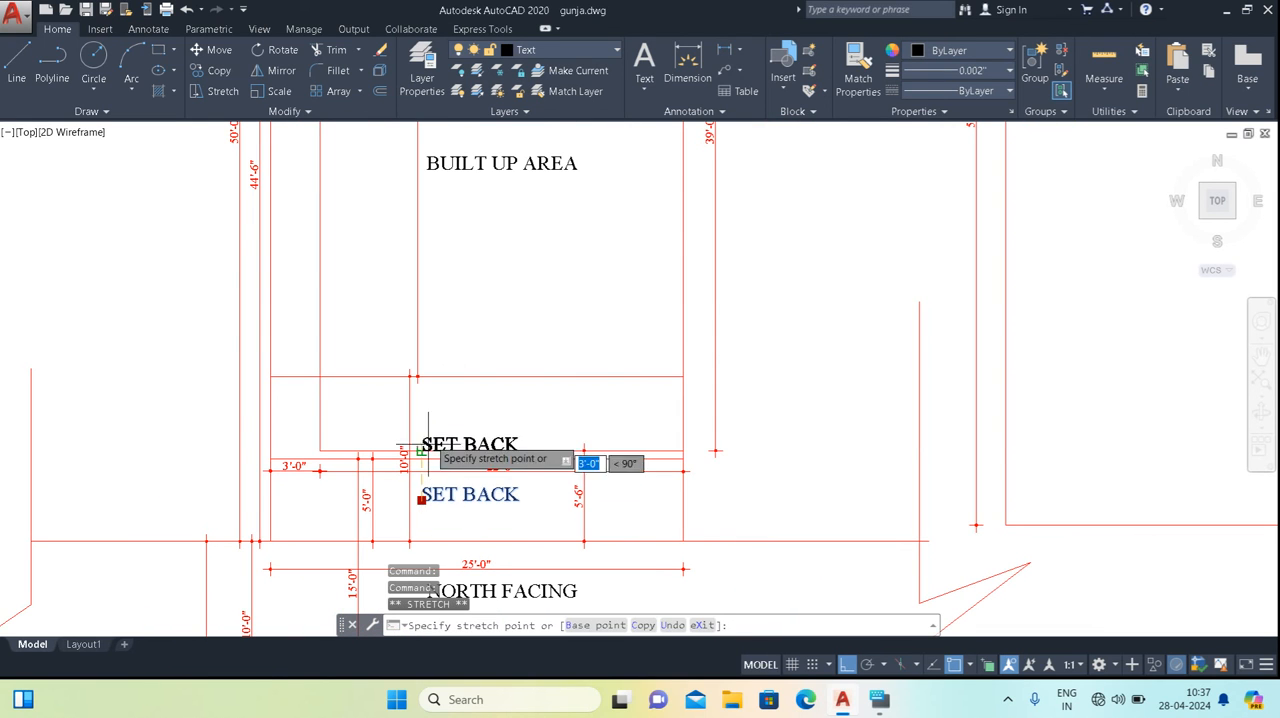
click(421, 421)
key(Escape)
middle_drag(466, 491, 436, 363)
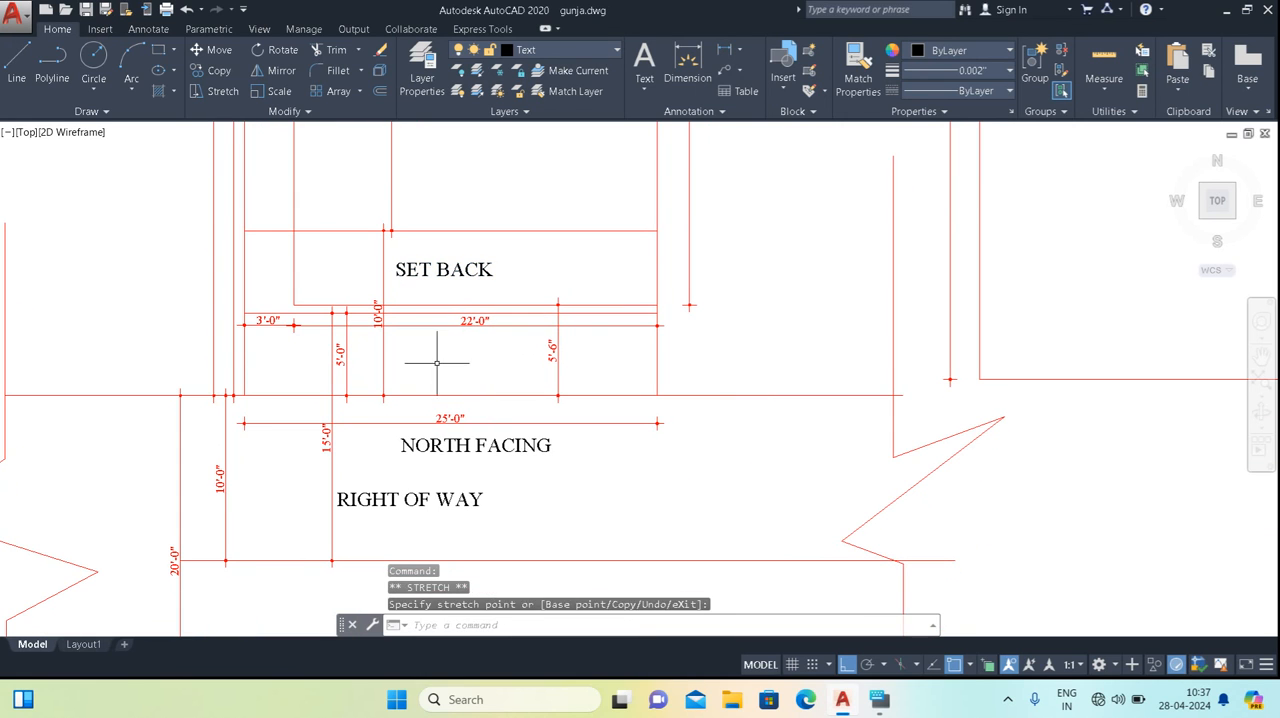
key(Escape)
Move the RIGHT OF WAY label up into the strip between the right-of-way line and the plot's front line, clear of the short strip dimension.
click(431, 490)
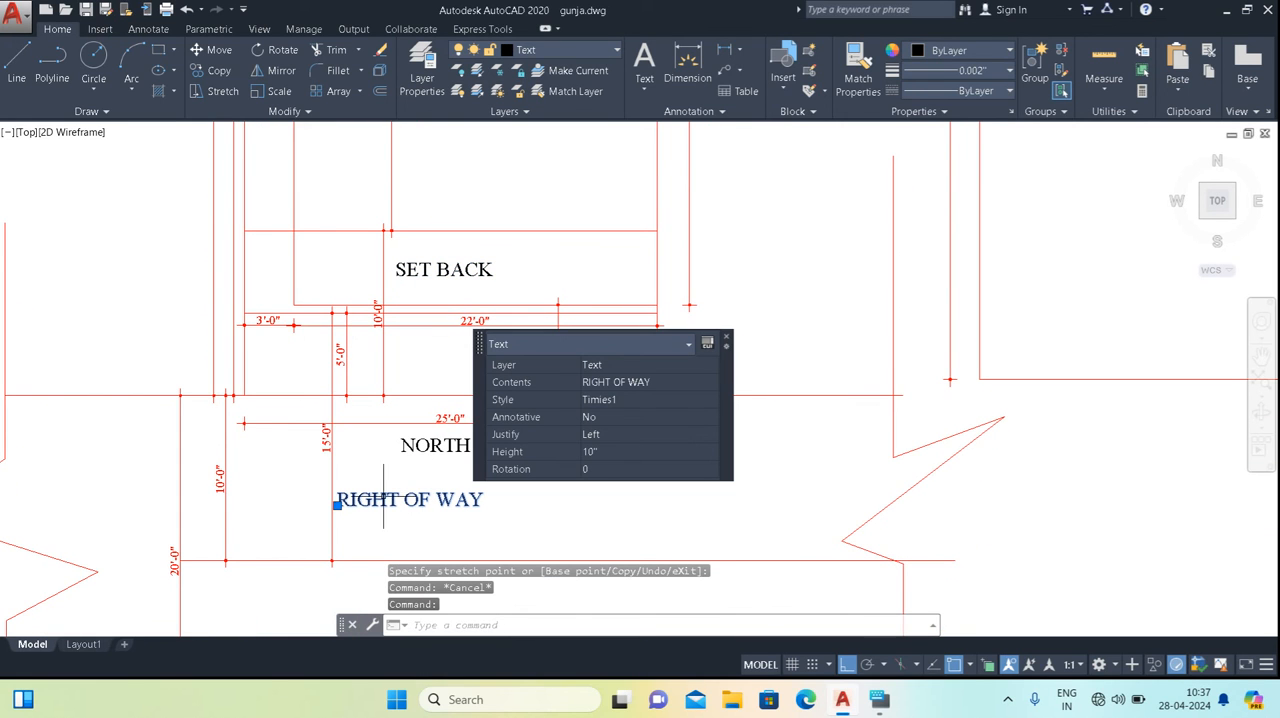
click(337, 504)
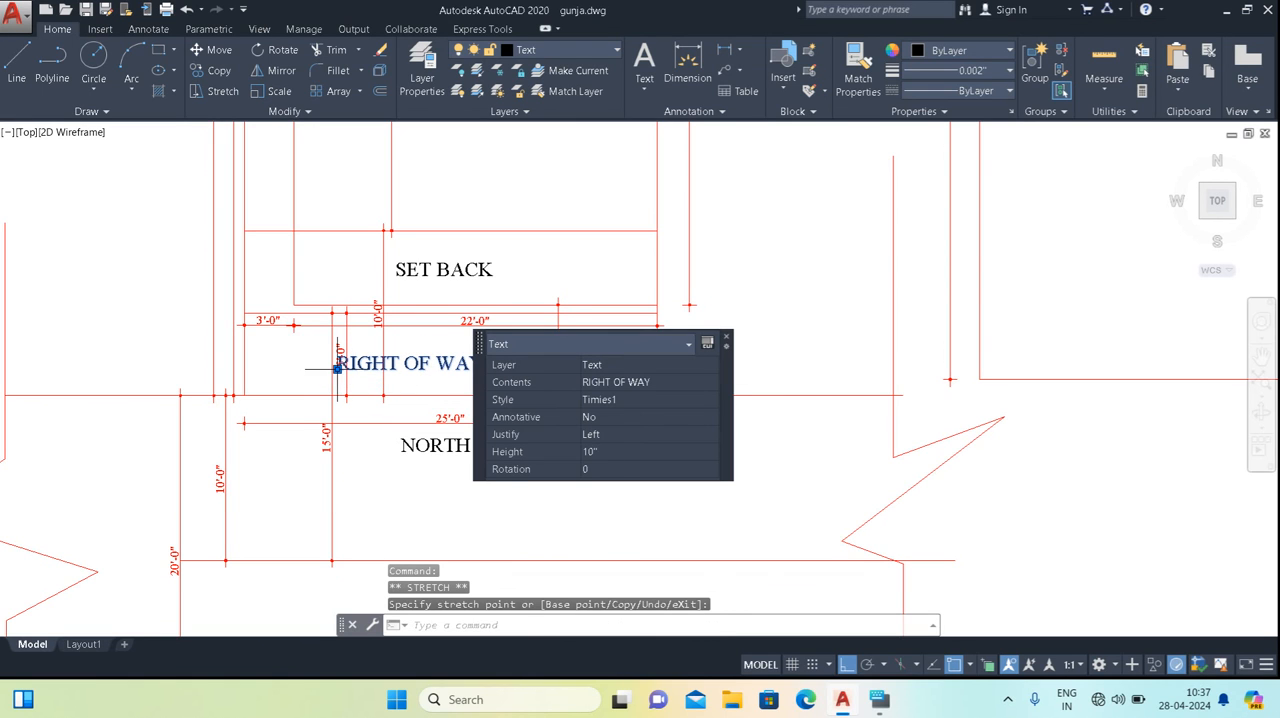
scroll(378, 369, up, 2)
click(378, 369)
key(Escape)
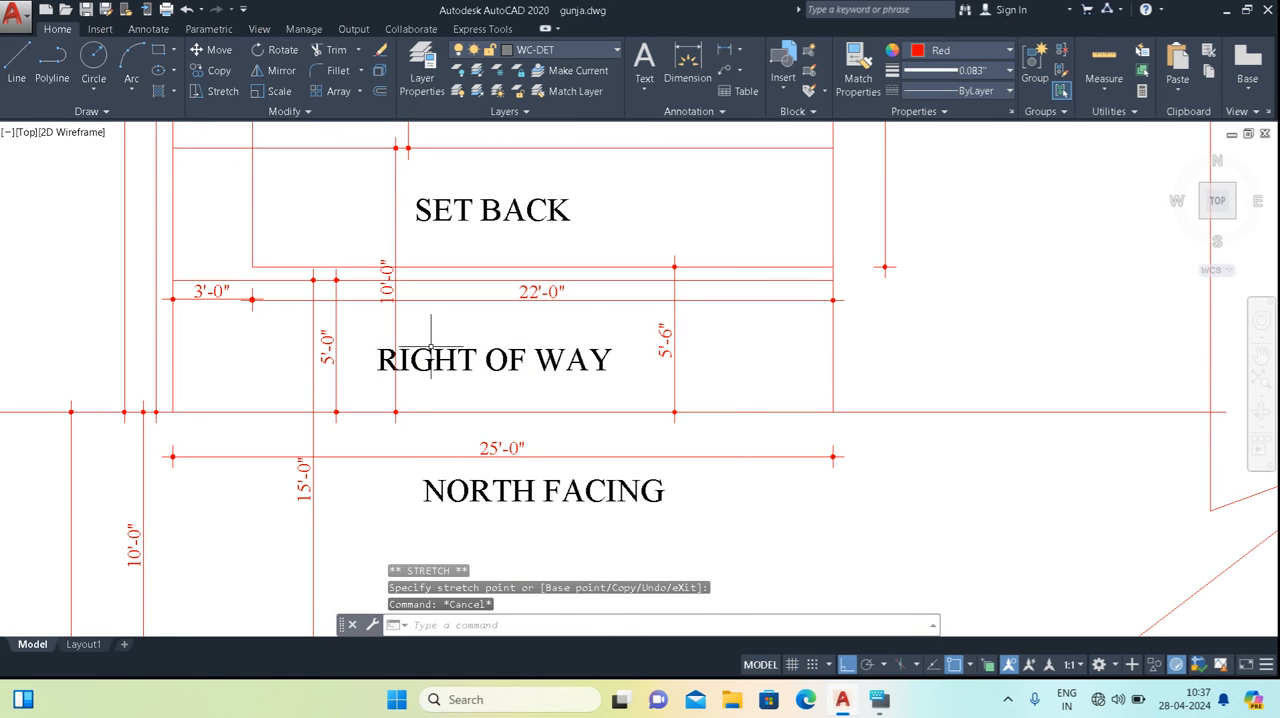
Examine the dimensions and labels of the built-up area, set back and right of way strips from the plot's rear to its front.
scroll(469, 372, down, 2)
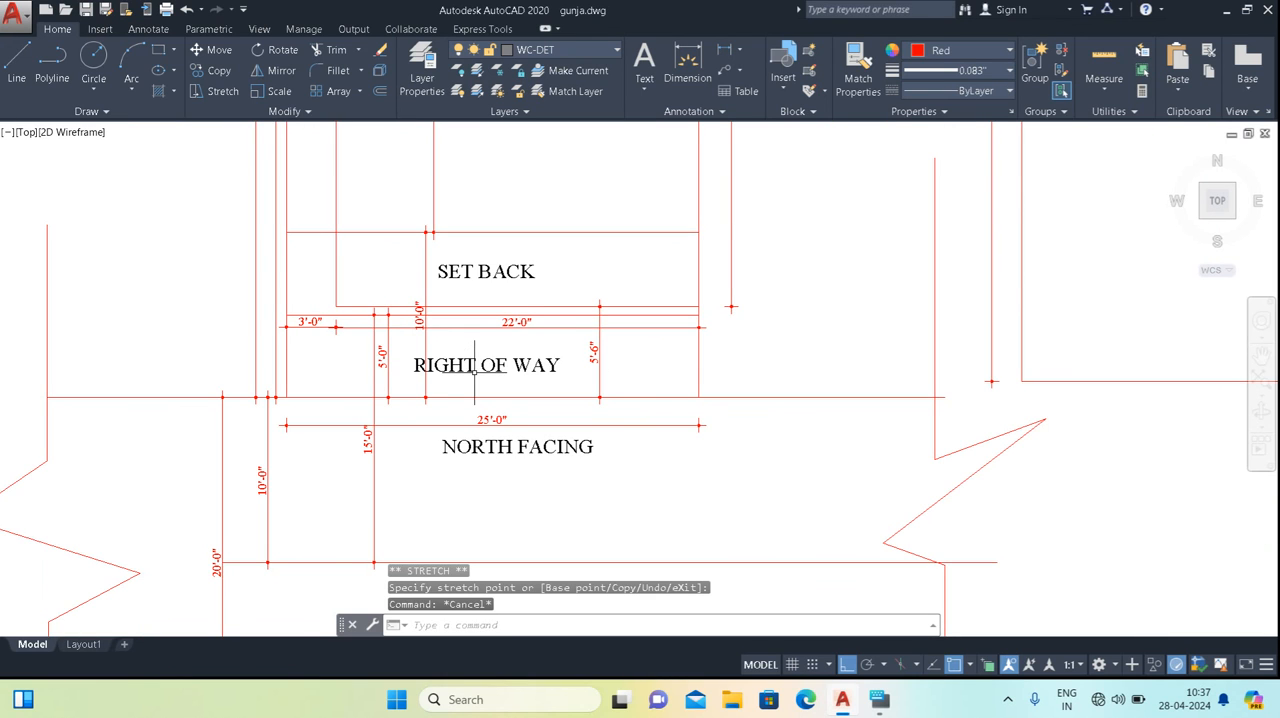
scroll(700, 357, down, 2)
mouse_move(857, 314)
middle_down()
mouse_move(763, 377)
mouse_move(835, 471)
middle_up()
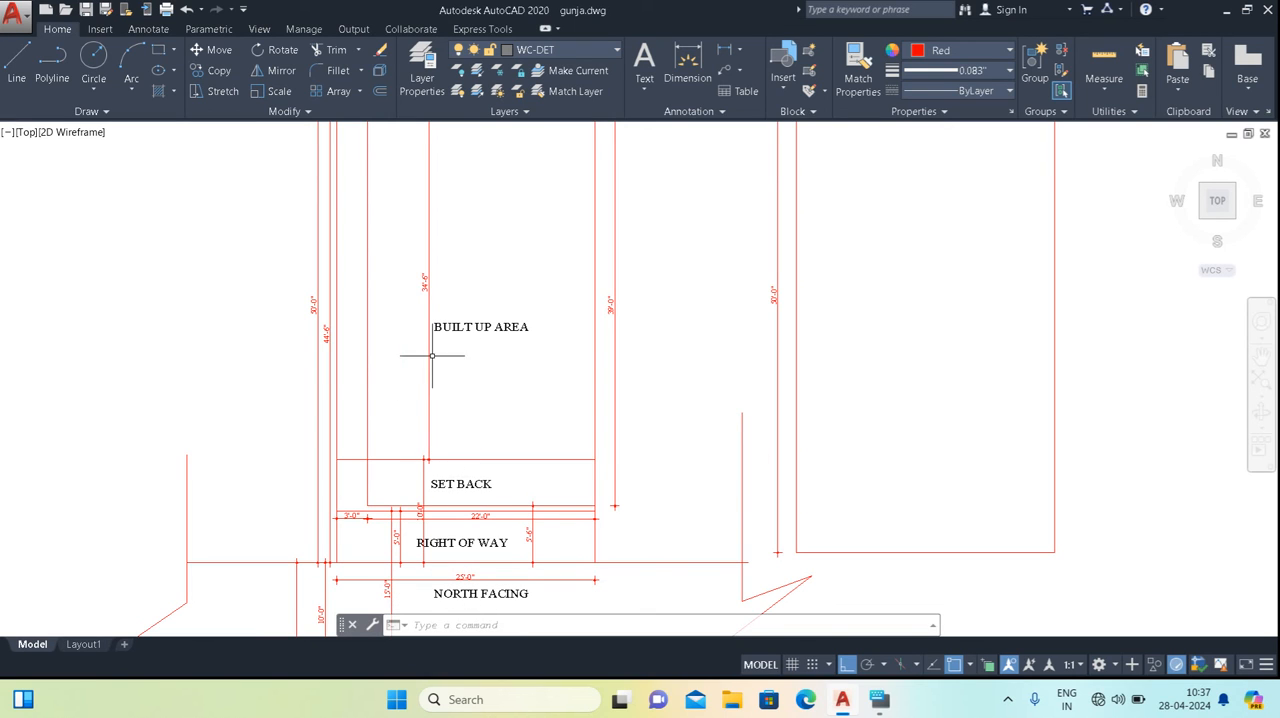
scroll(324, 340, up, 2)
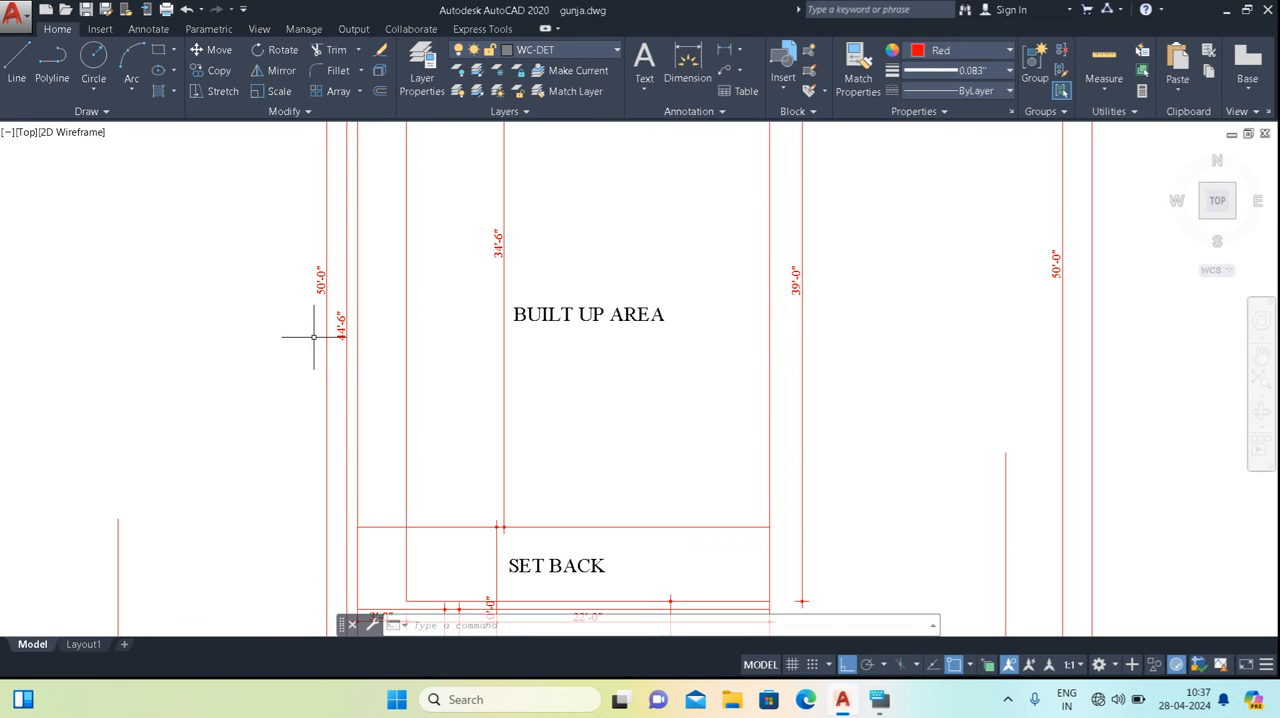
scroll(318, 311, down, 4)
scroll(423, 203, up, 4)
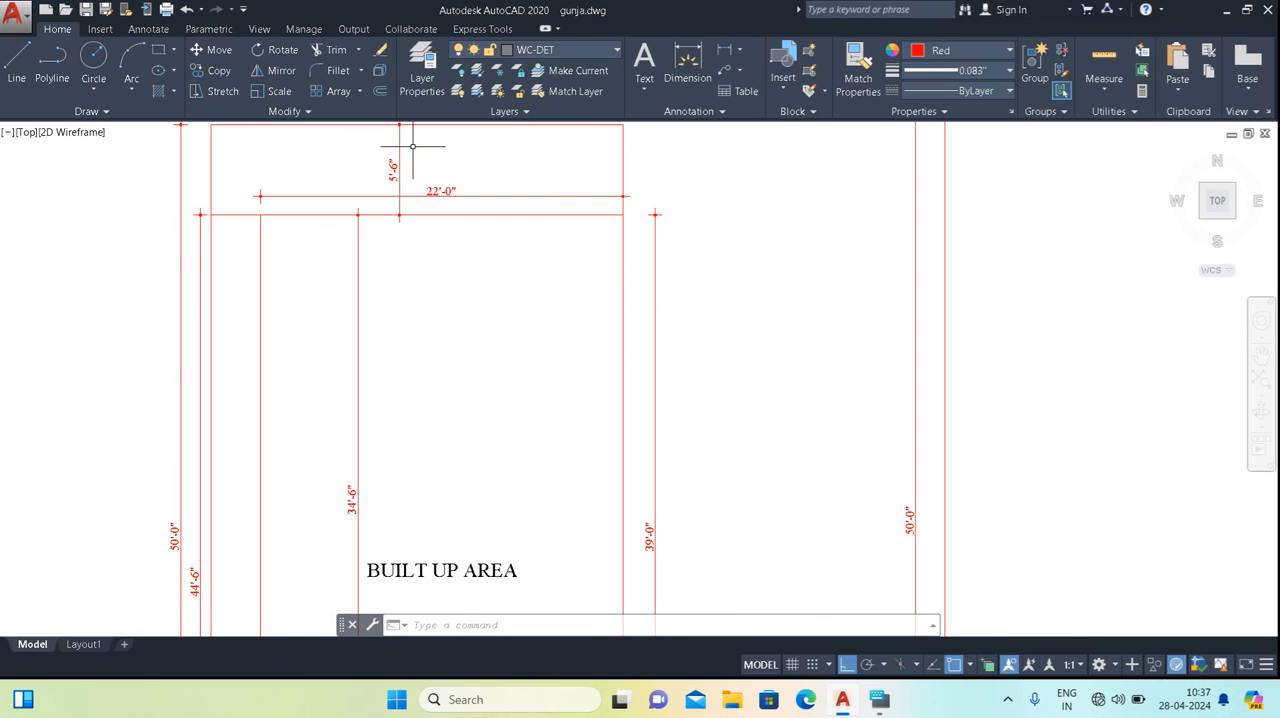
scroll(371, 277, down, 3)
middle_drag(426, 346, 426, 97)
scroll(414, 364, up, 4)
middle_drag(414, 545, 414, 343)
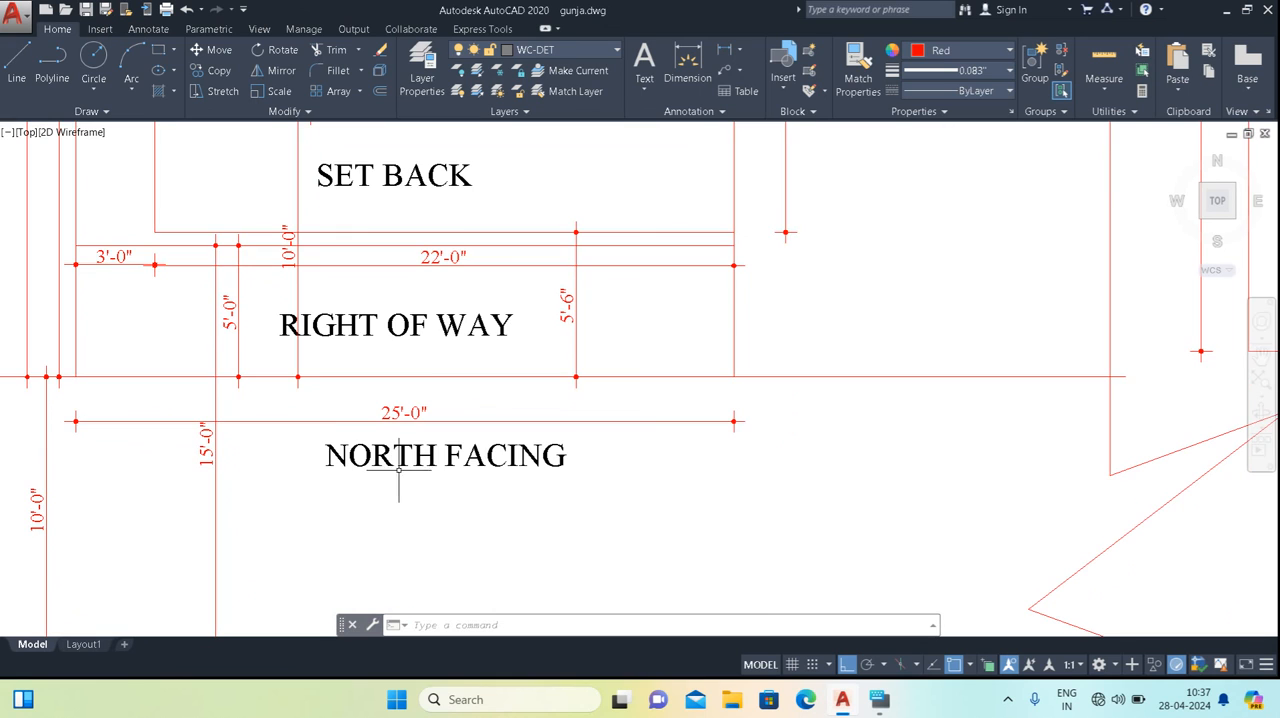
scroll(170, 390, down, 4)
scroll(210, 335, up, 2)
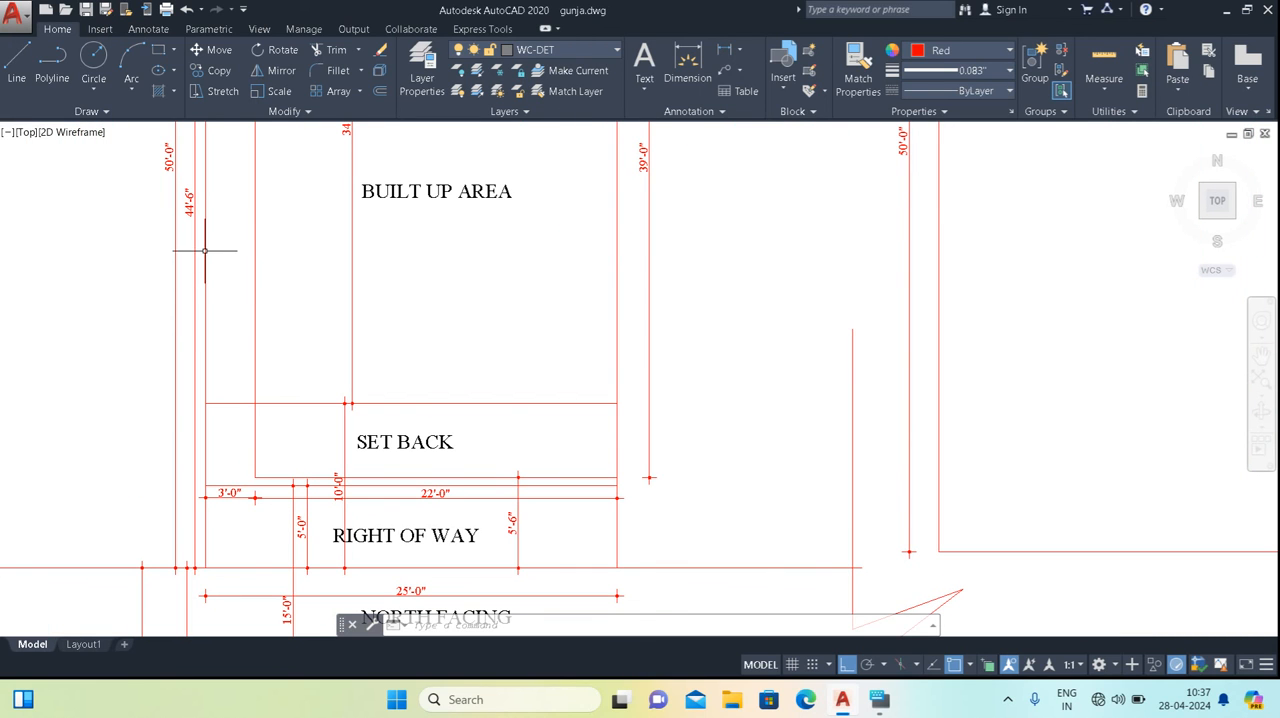
middle_drag(410, 525, 405, 452)
scroll(310, 470, up, 2)
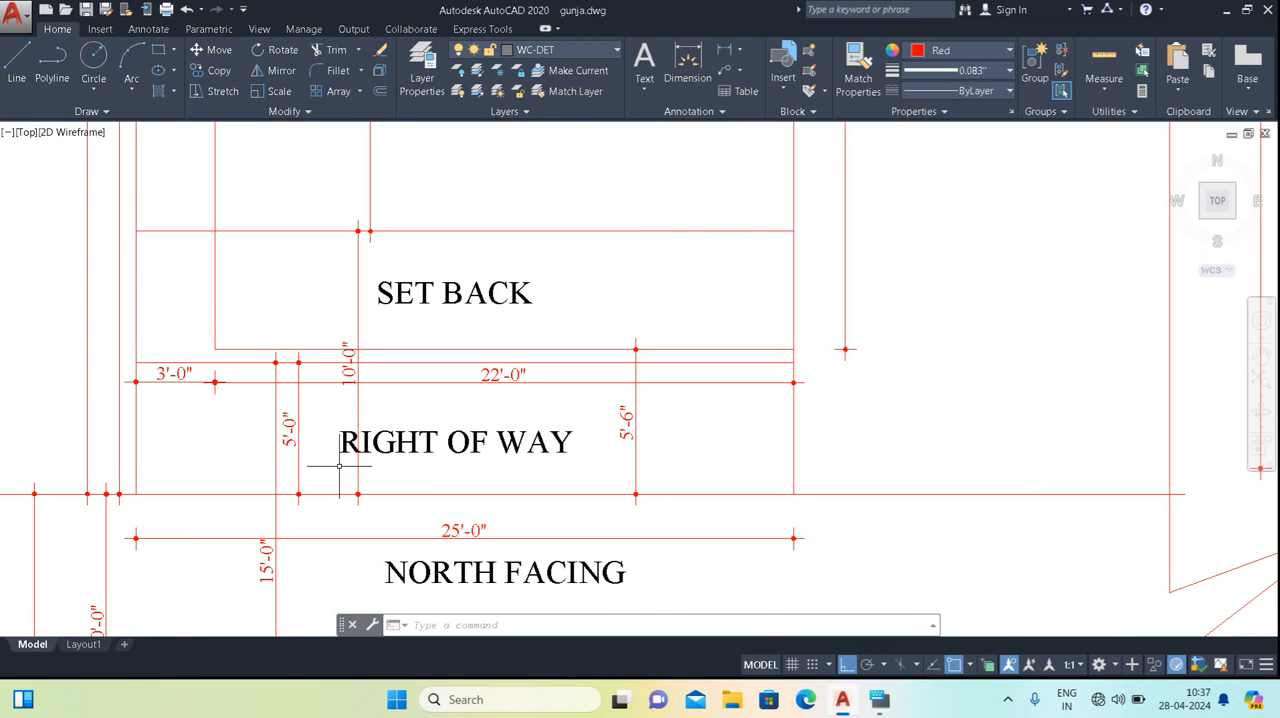
middle_drag(409, 318, 392, 402)
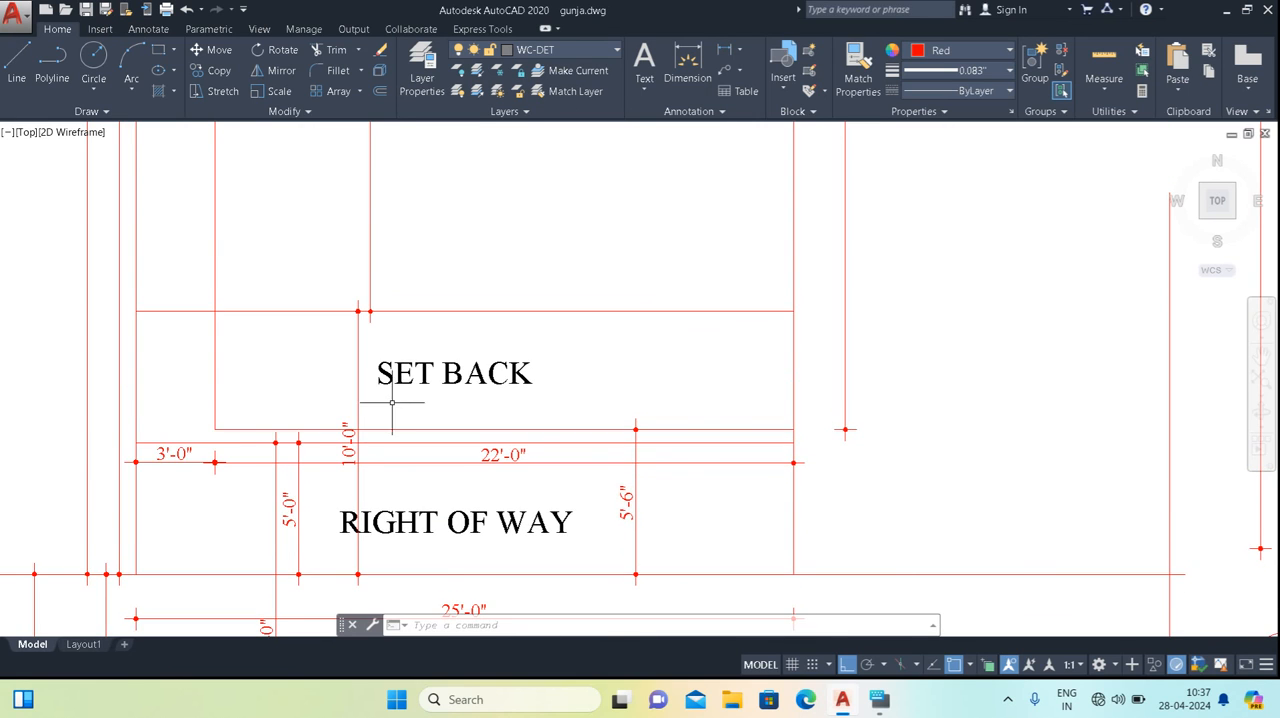
scroll(392, 378, down, 3)
scroll(423, 337, up, 1)
mouse_move(423, 337)
middle_down()
mouse_move(431, 397)
mouse_move(408, 450)
middle_up()
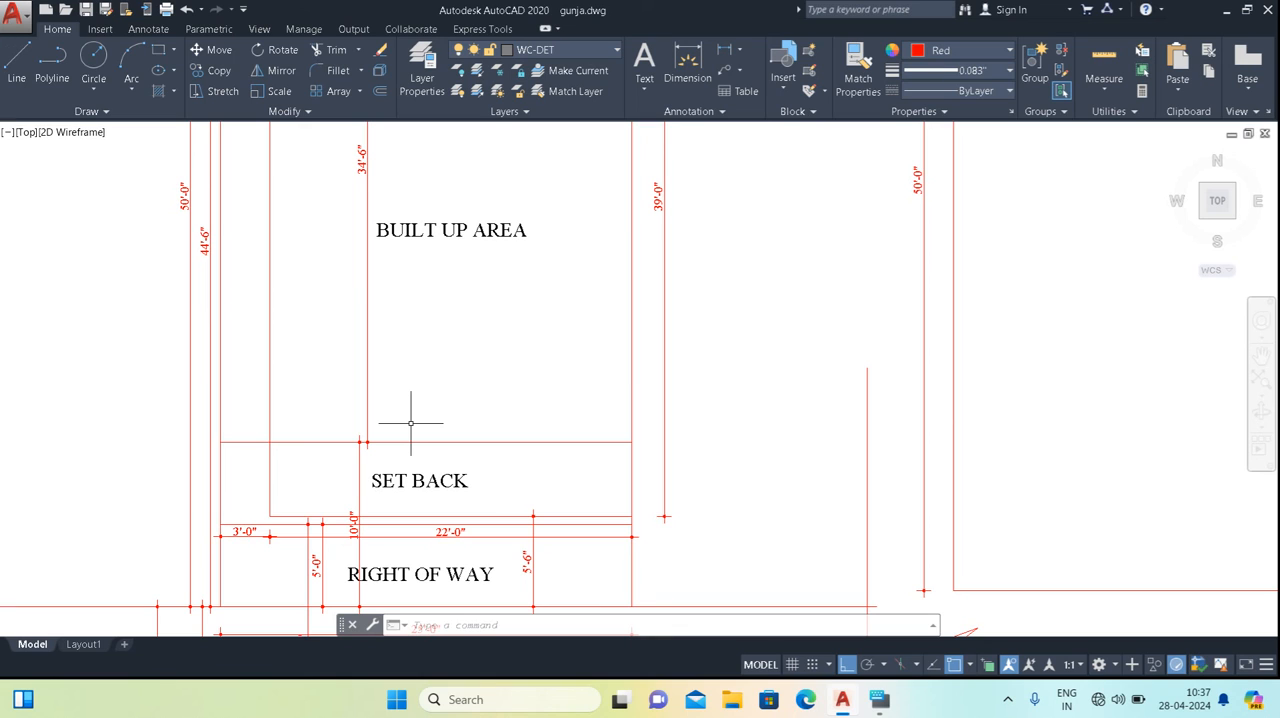
Offset the line between the SET BACK strip and the built-up area by 3.5' towards the BUILT UP AREA label.
key(Return)
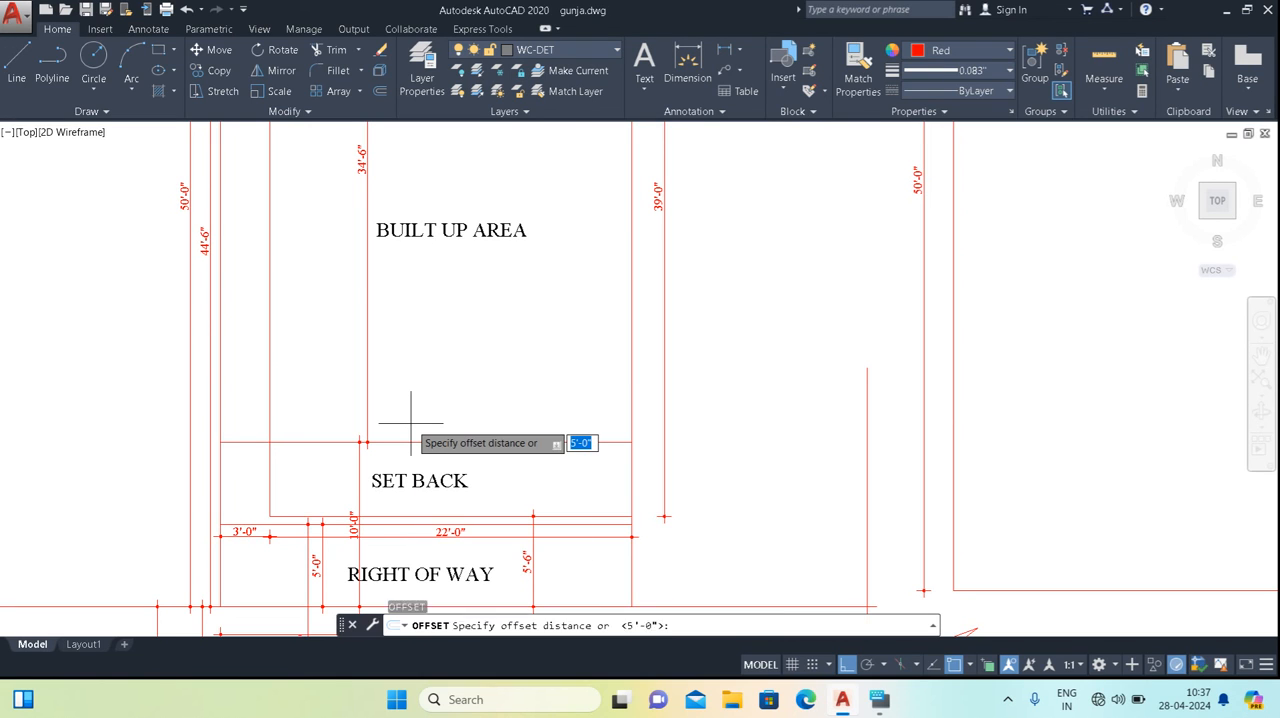
key(Return)
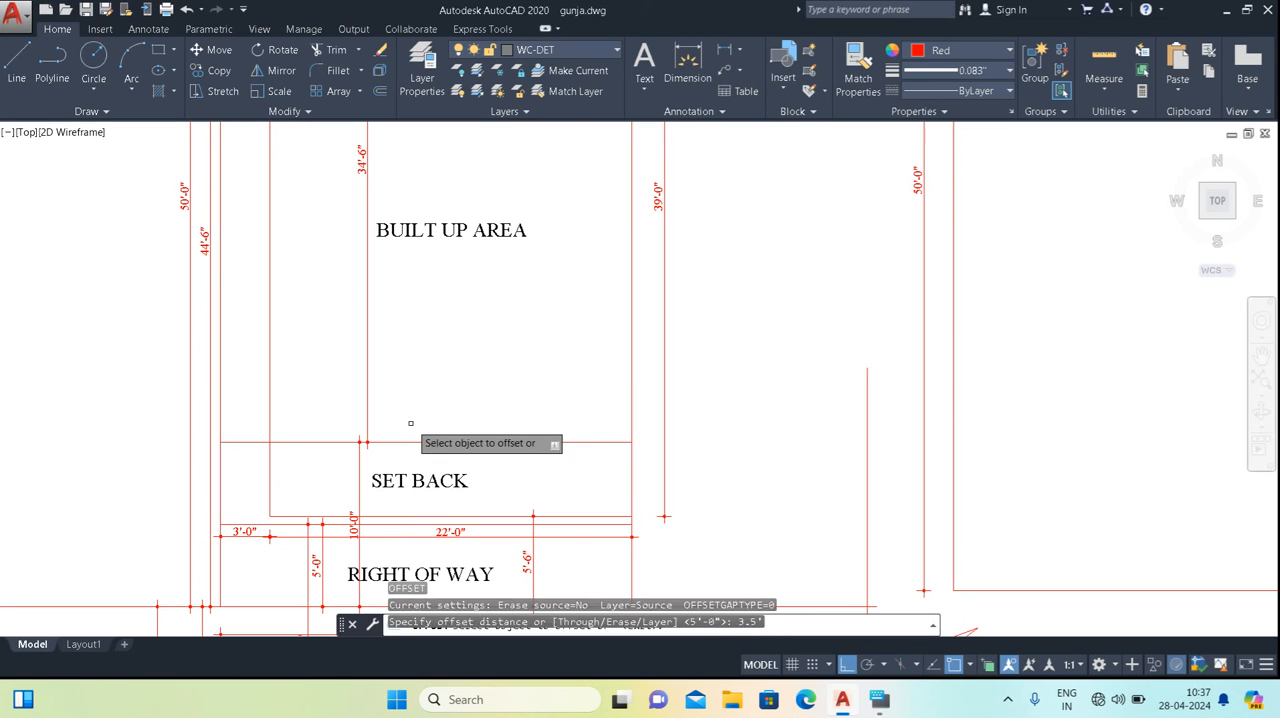
click(462, 442)
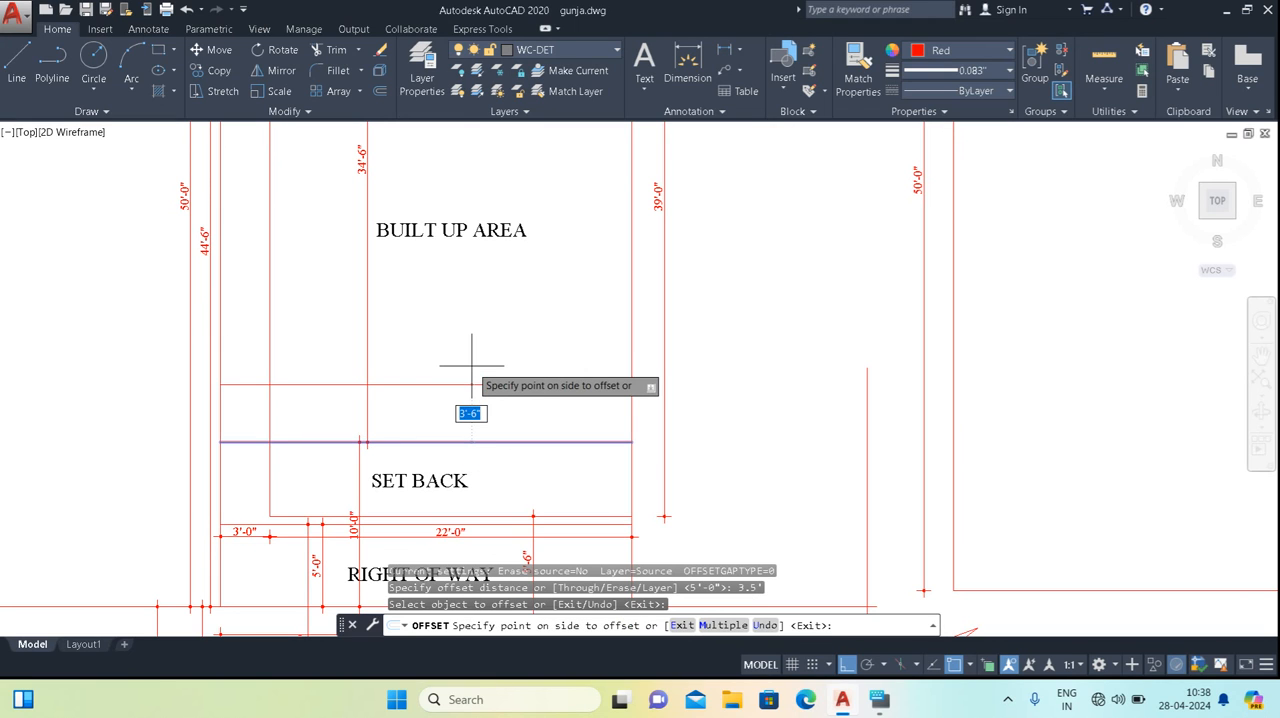
click(472, 365)
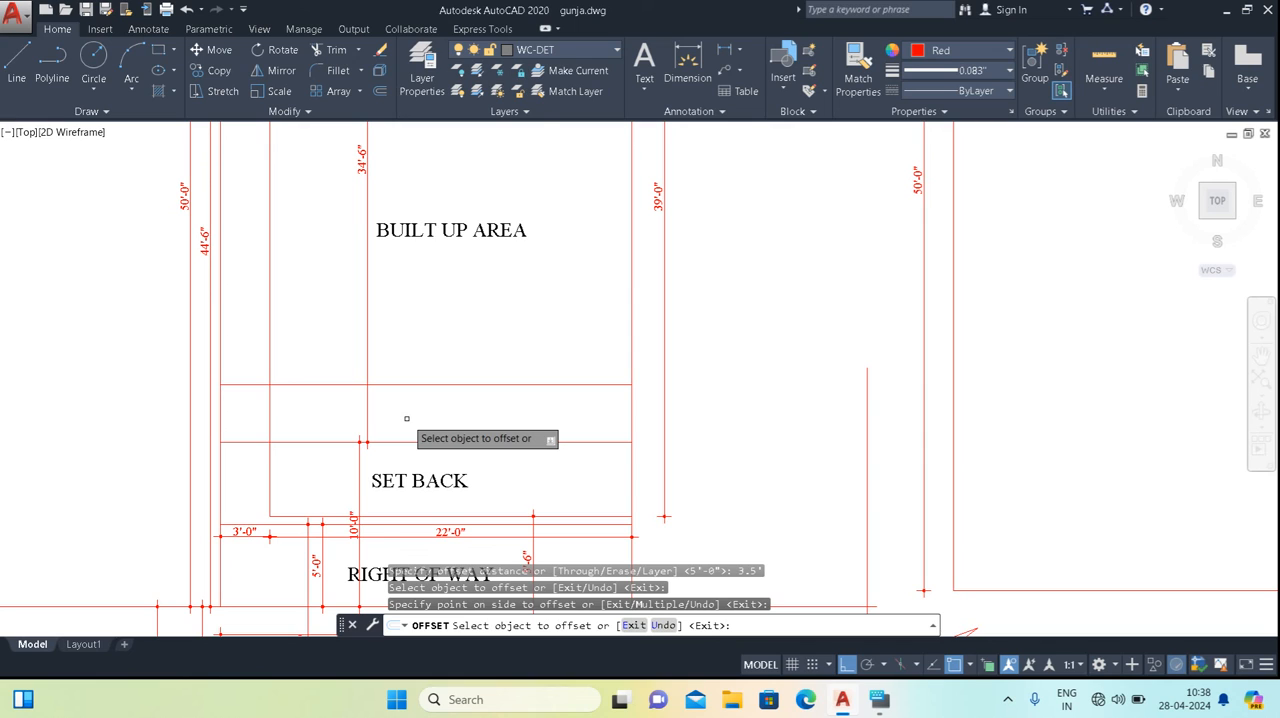
key(Escape)
key(Escape)
key(Escape)
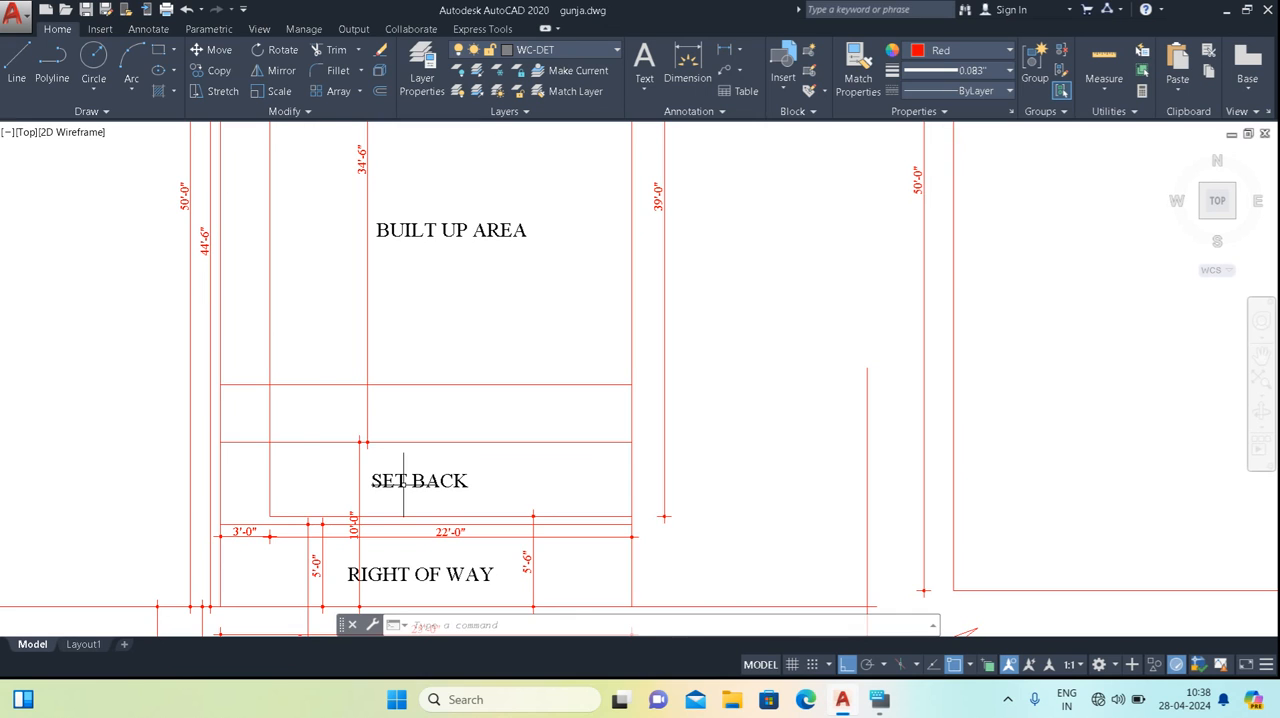
Inspect the new offset strip against the SET BACK and RIGHT OF WAY strips and the remaining built-up area.
scroll(404, 481, down, 3)
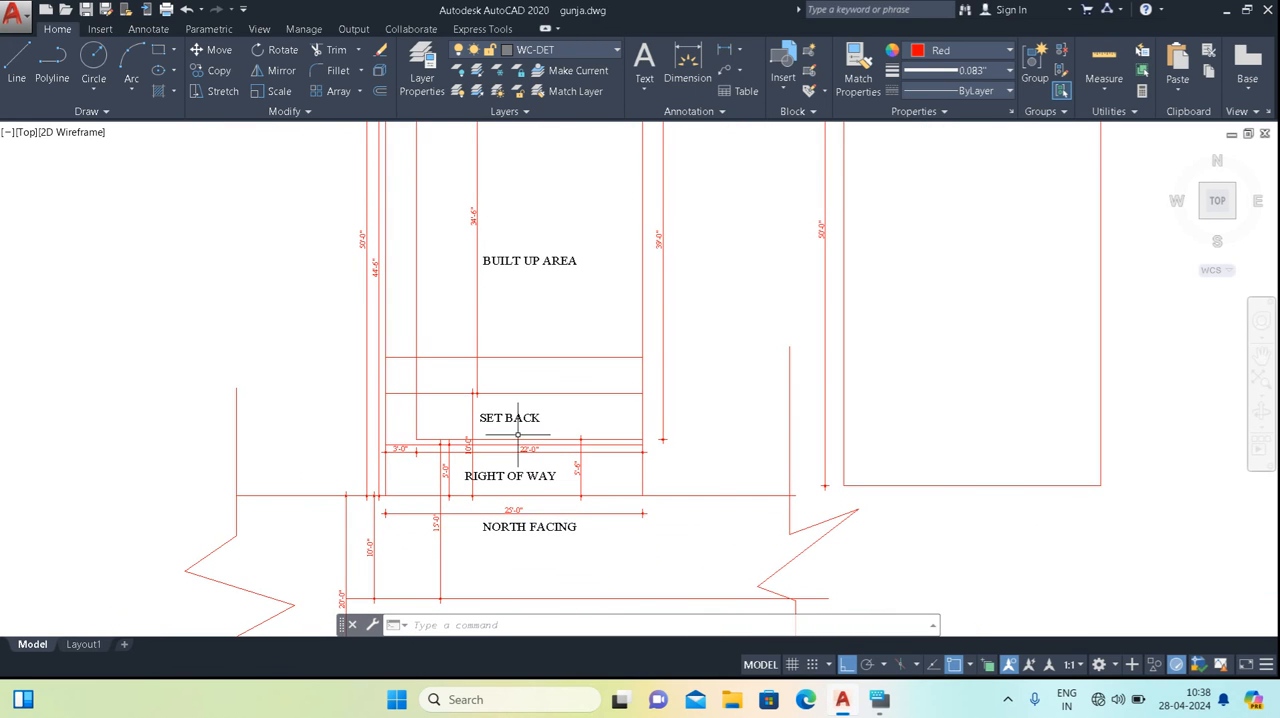
scroll(512, 437, up, 2)
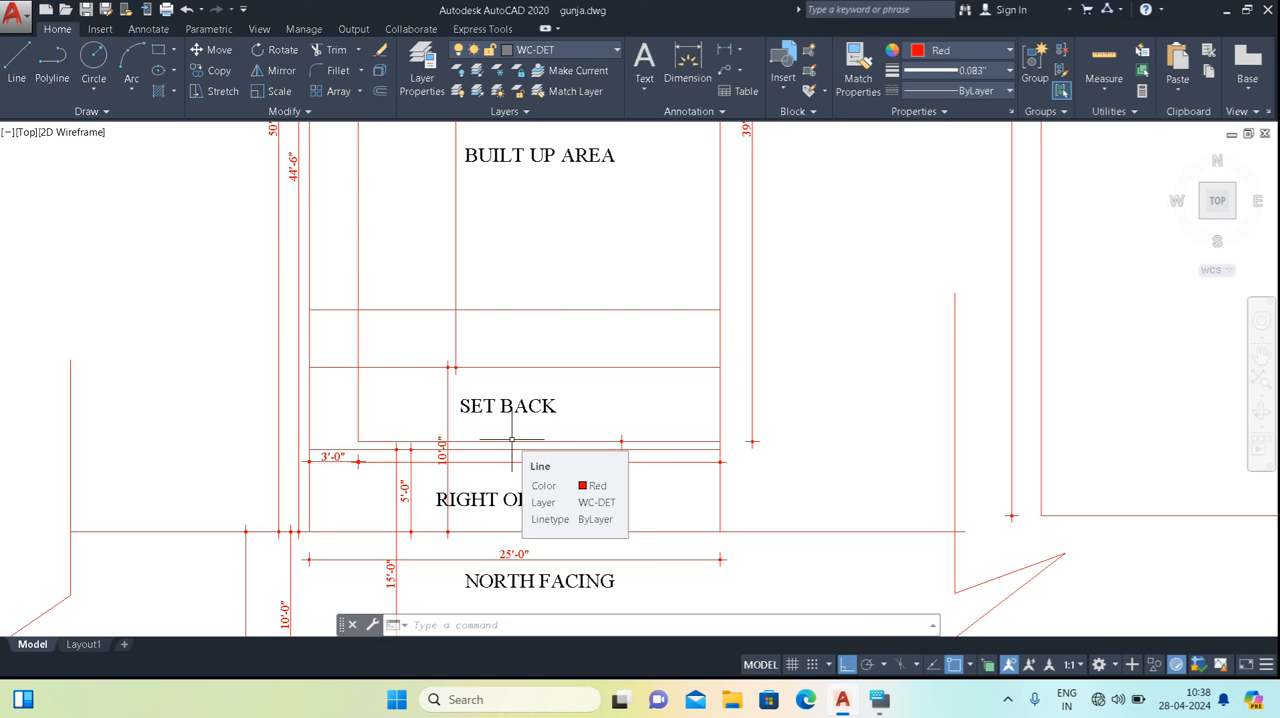
scroll(555, 383, down, 2)
scroll(512, 477, up, 2)
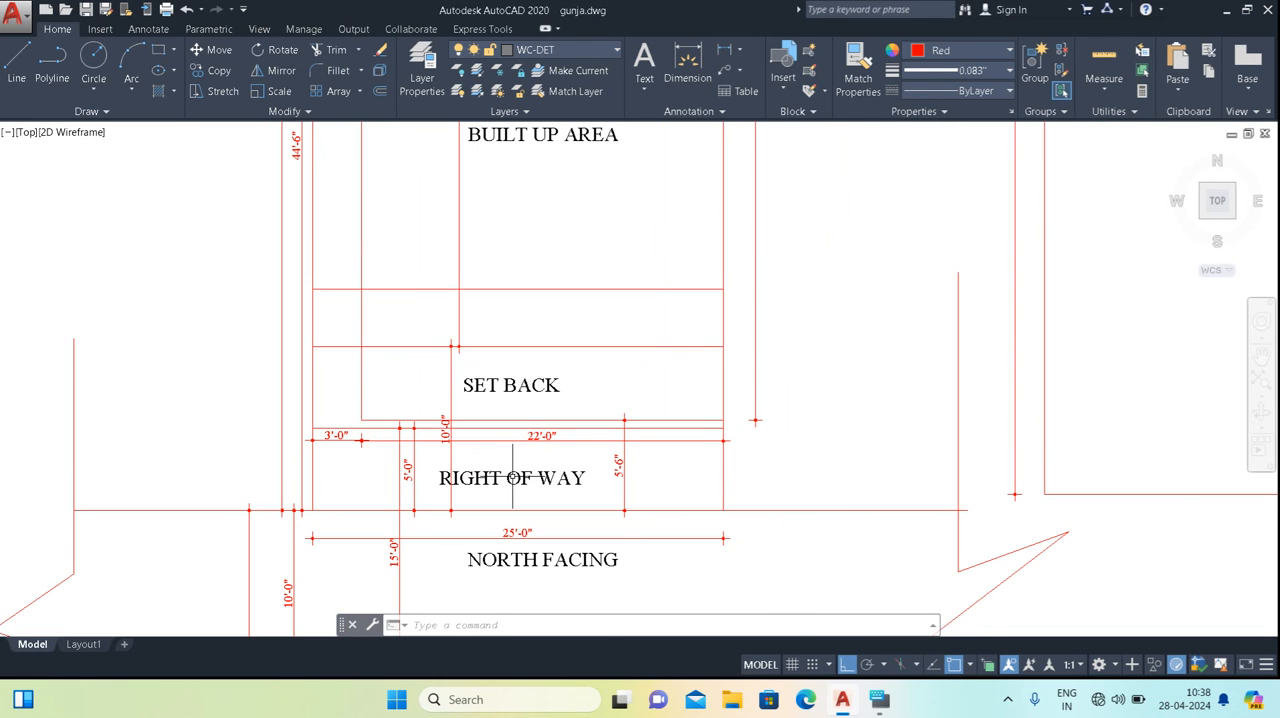
middle_drag(521, 400, 517, 580)
scroll(506, 402, down, 2)
middle_drag(506, 402, 522, 480)
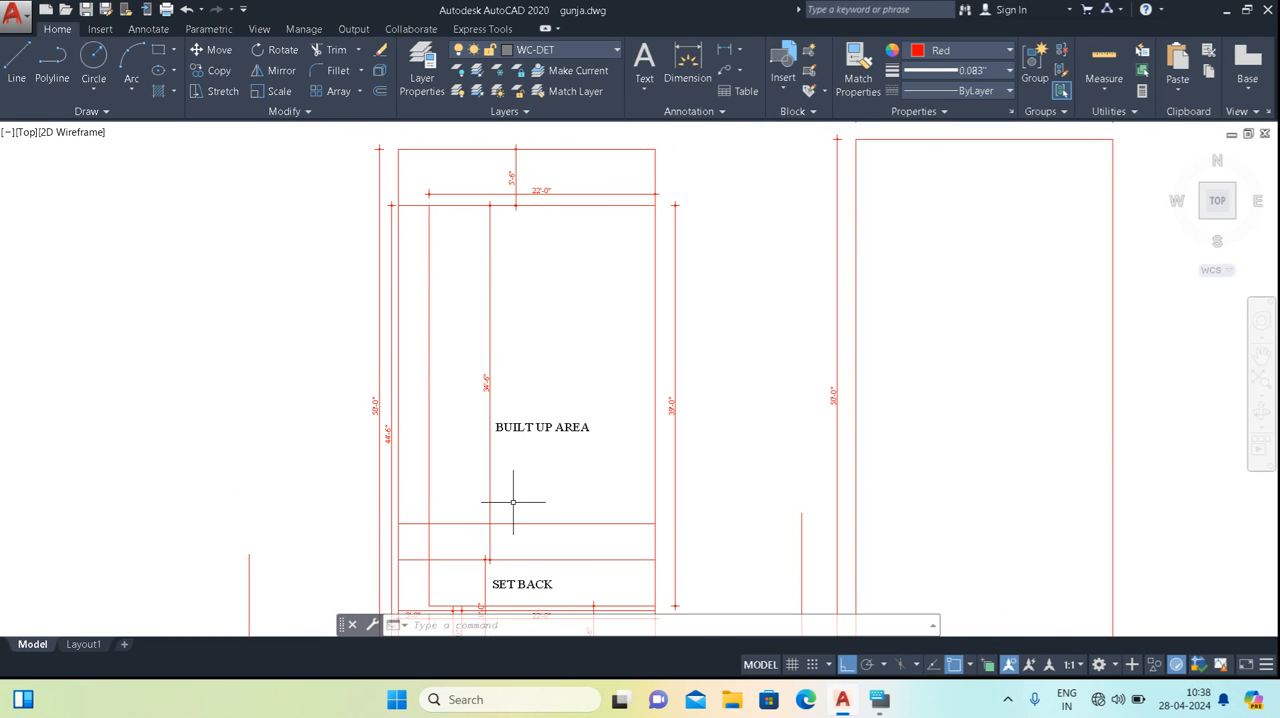
scroll(498, 537, up, 2)
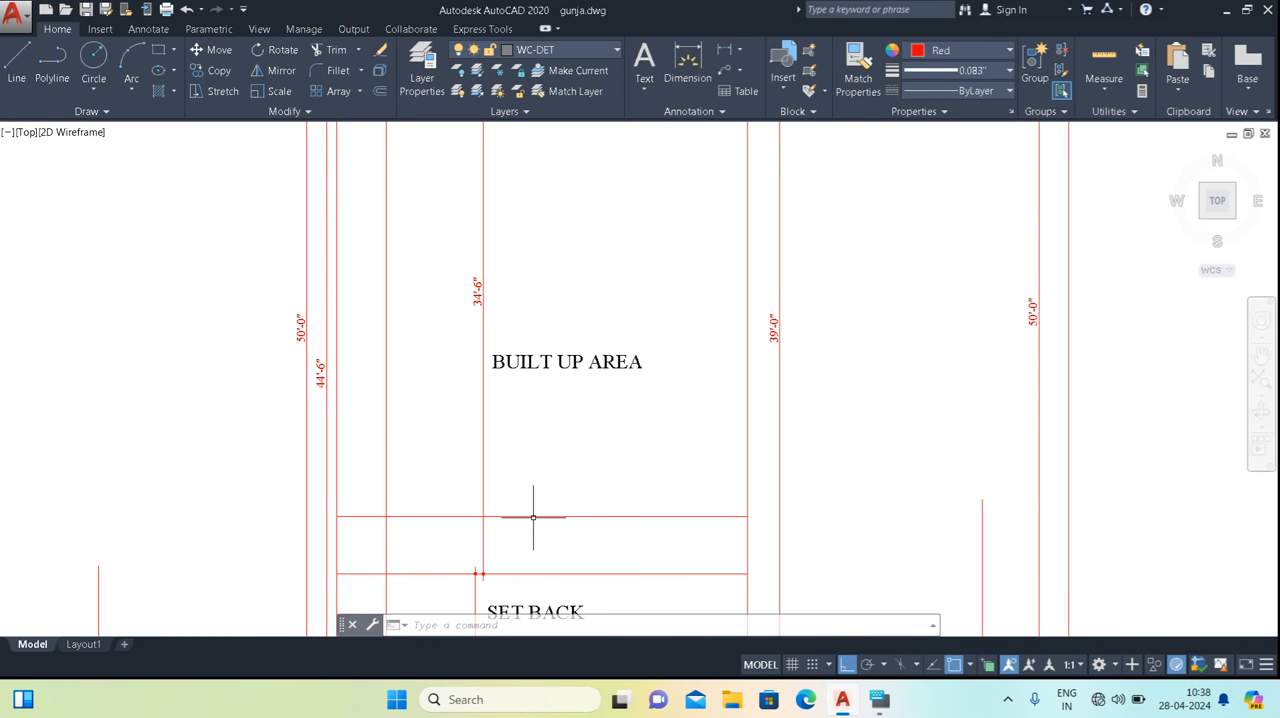
scroll(538, 429, down, 2)
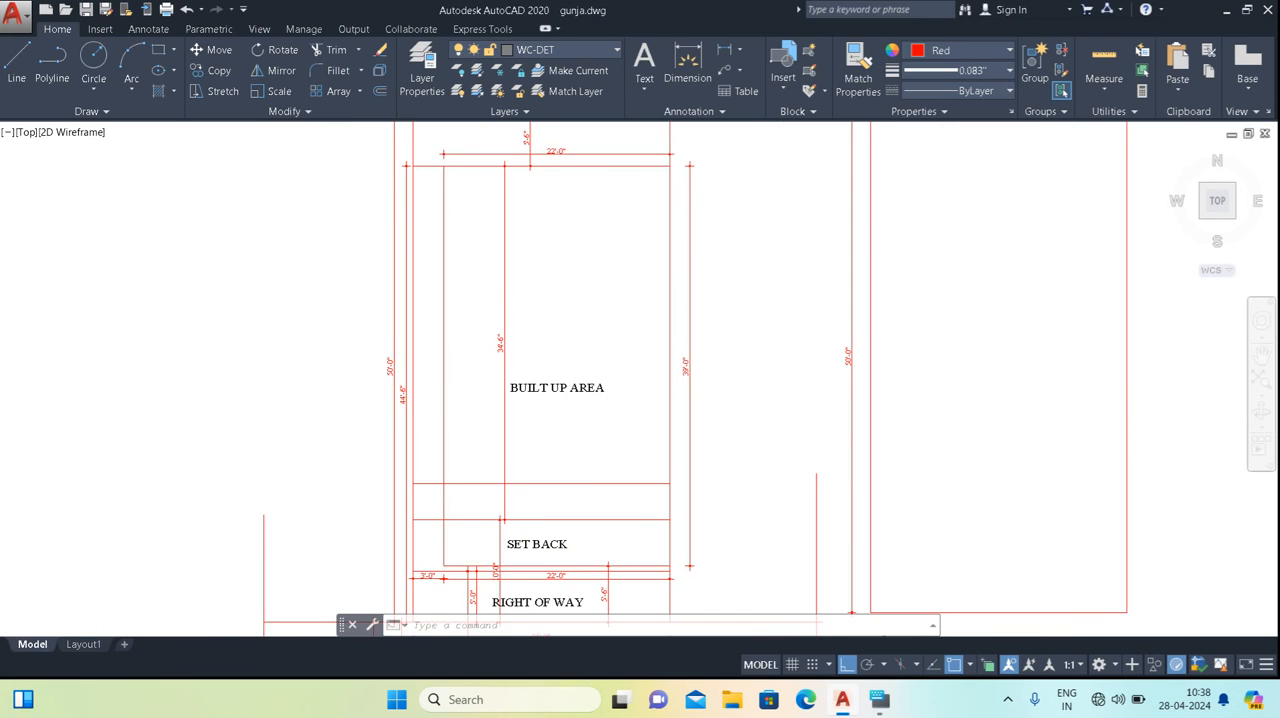
middle_drag(527, 485, 507, 428)
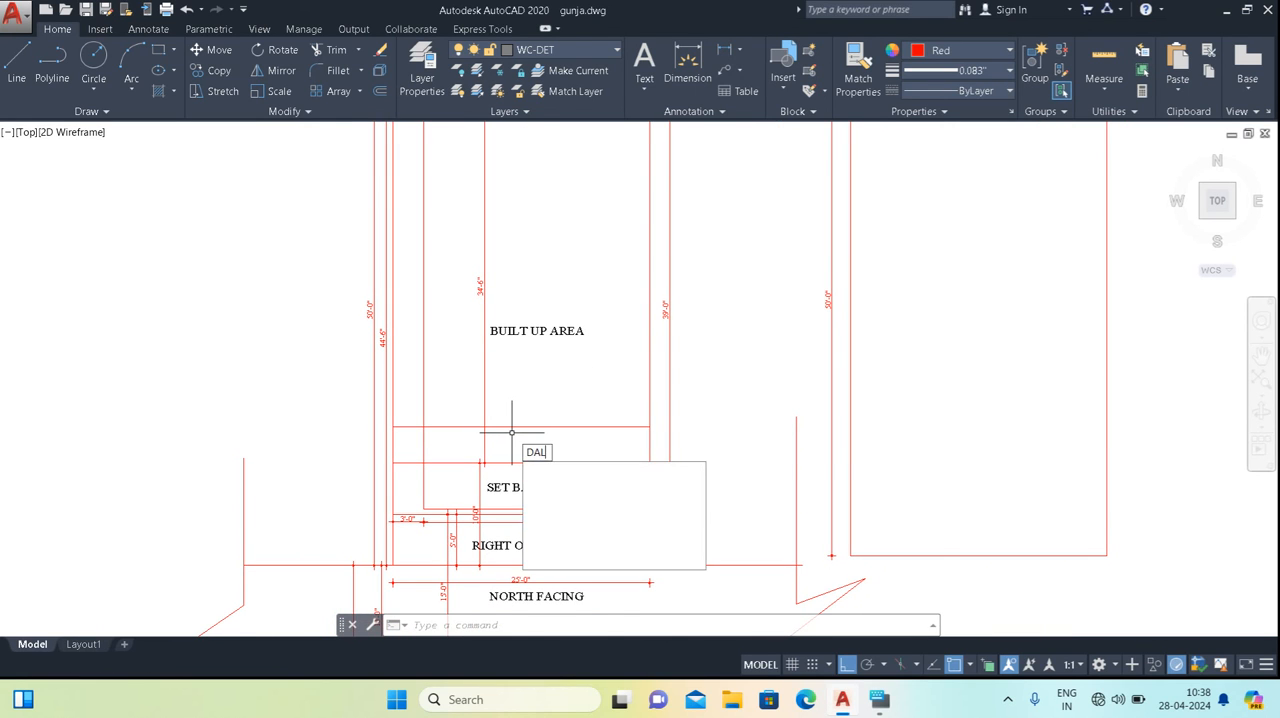
key(Return)
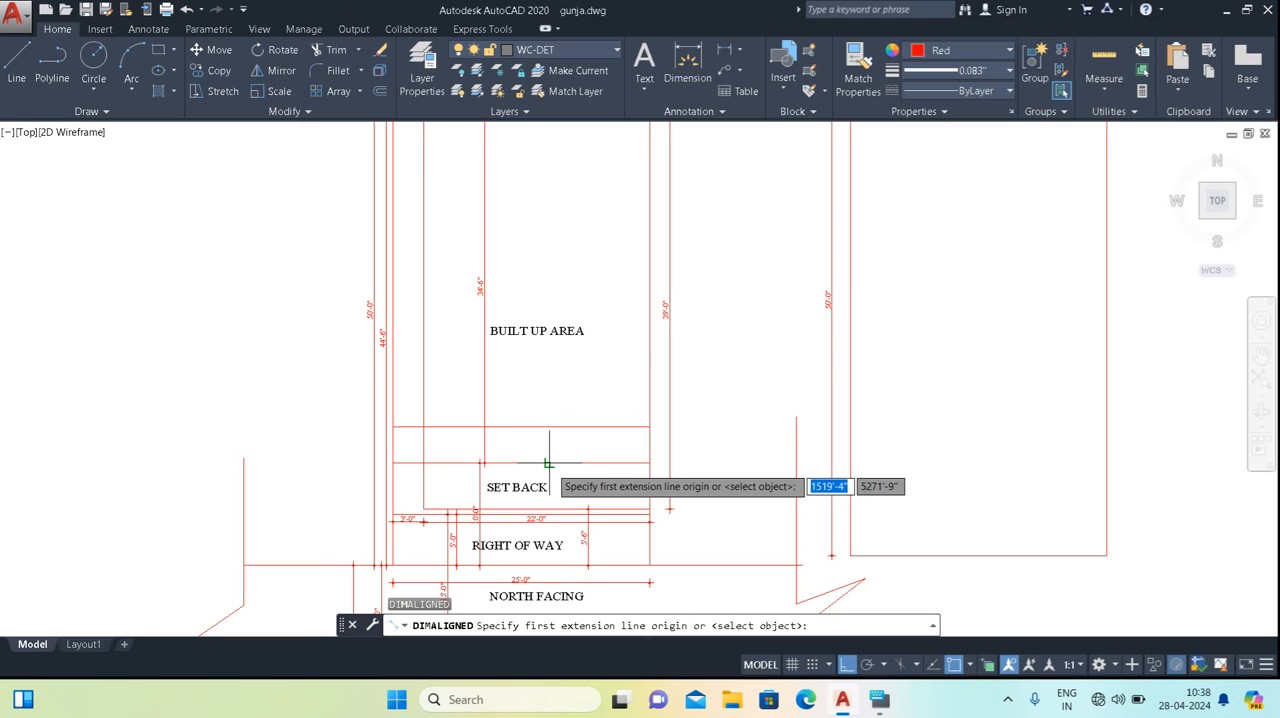
click(550, 464)
middle_drag(556, 320, 553, 358)
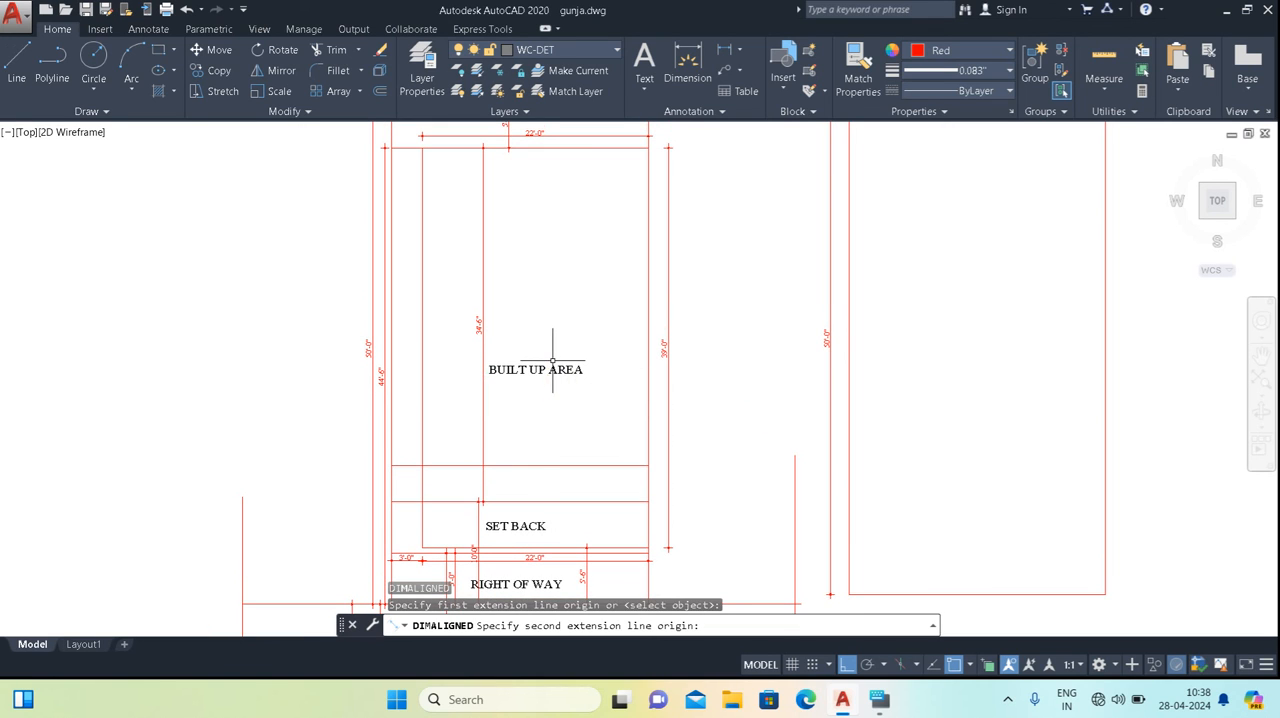
key(Escape)
Add an aligned dimension for the remaining built-up depth, from the new offset line to the rear setback line, east of the BUILT UP AREA label.
key(Return)
click(560, 464)
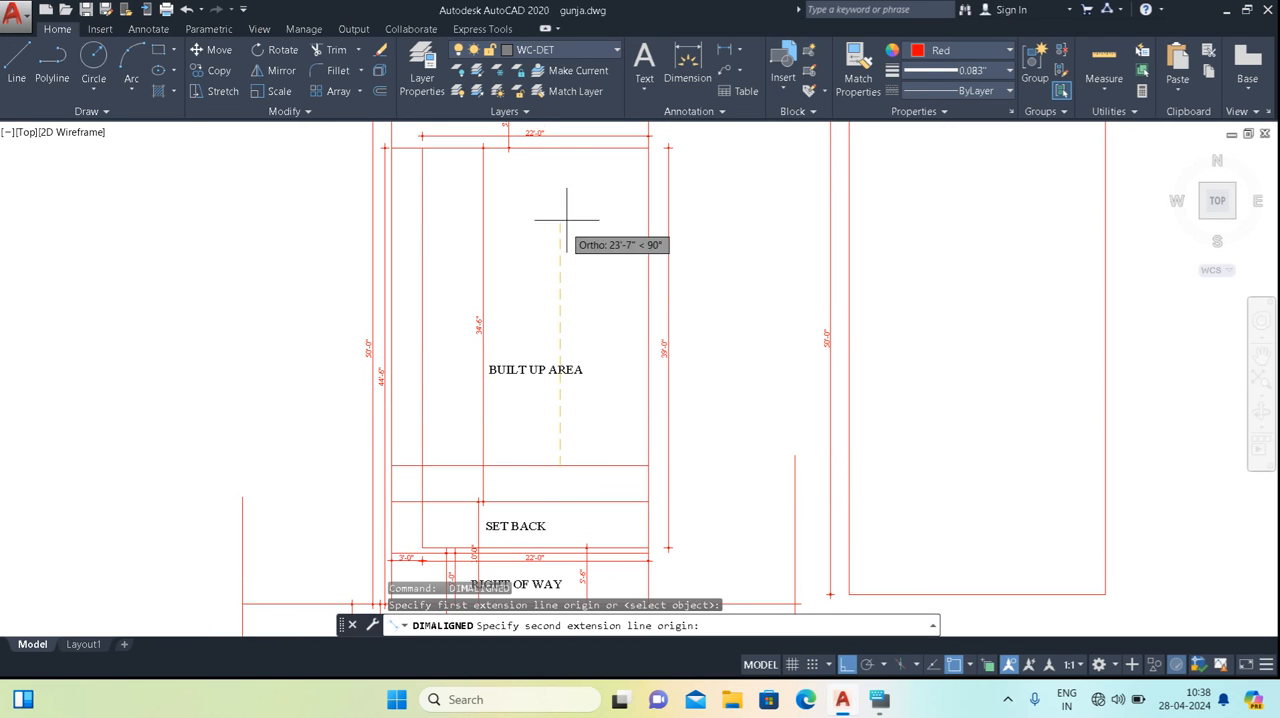
click(560, 148)
click(597, 188)
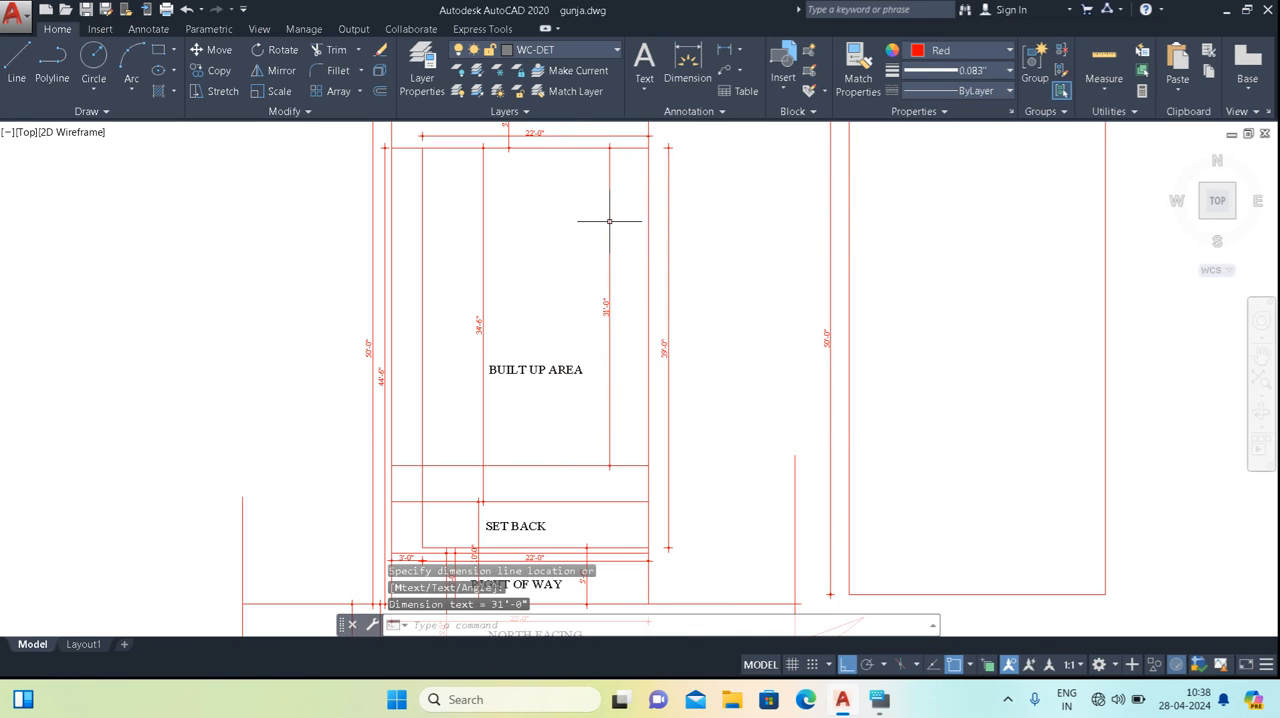
Add an aligned dimension for the side setback's width, between the inner side line and the plot's west boundary, level with the built-up area.
scroll(605, 300, up, 2)
scroll(574, 396, down, 2)
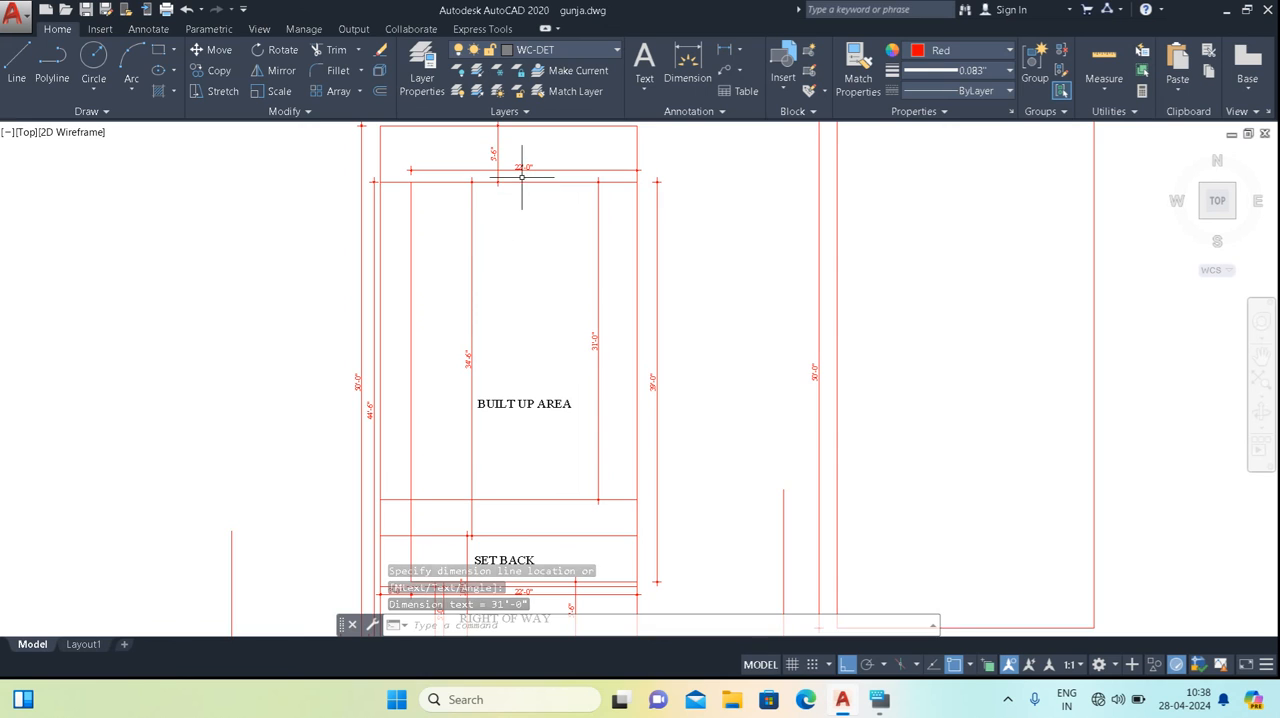
scroll(495, 290, up, 2)
scroll(510, 455, down, 2)
middle_drag(510, 453, 497, 247)
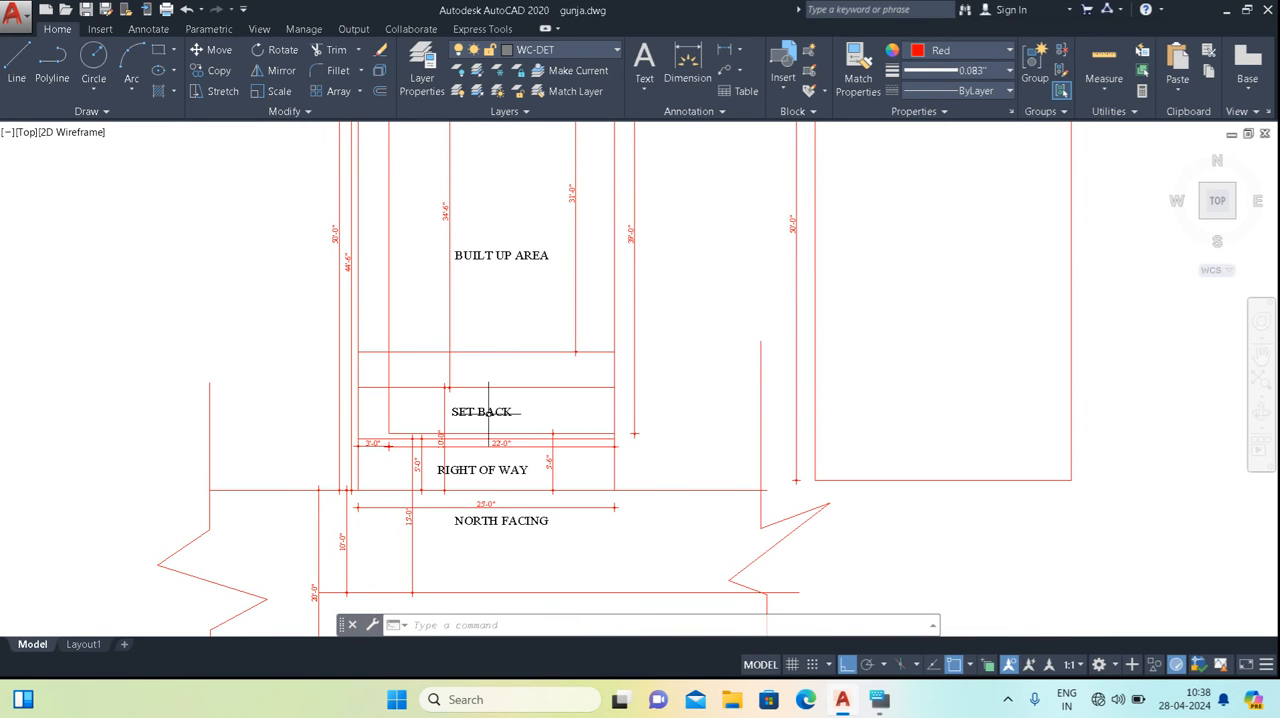
middle_drag(469, 362, 532, 465)
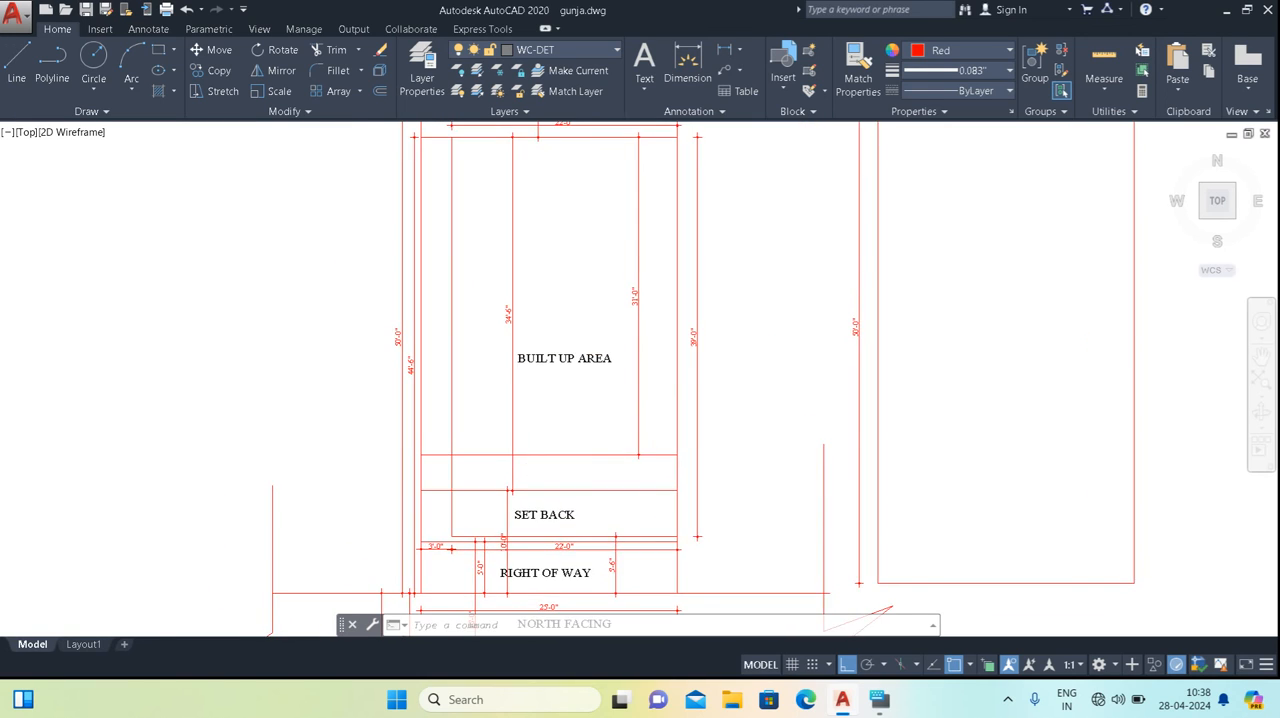
scroll(458, 297, up, 2)
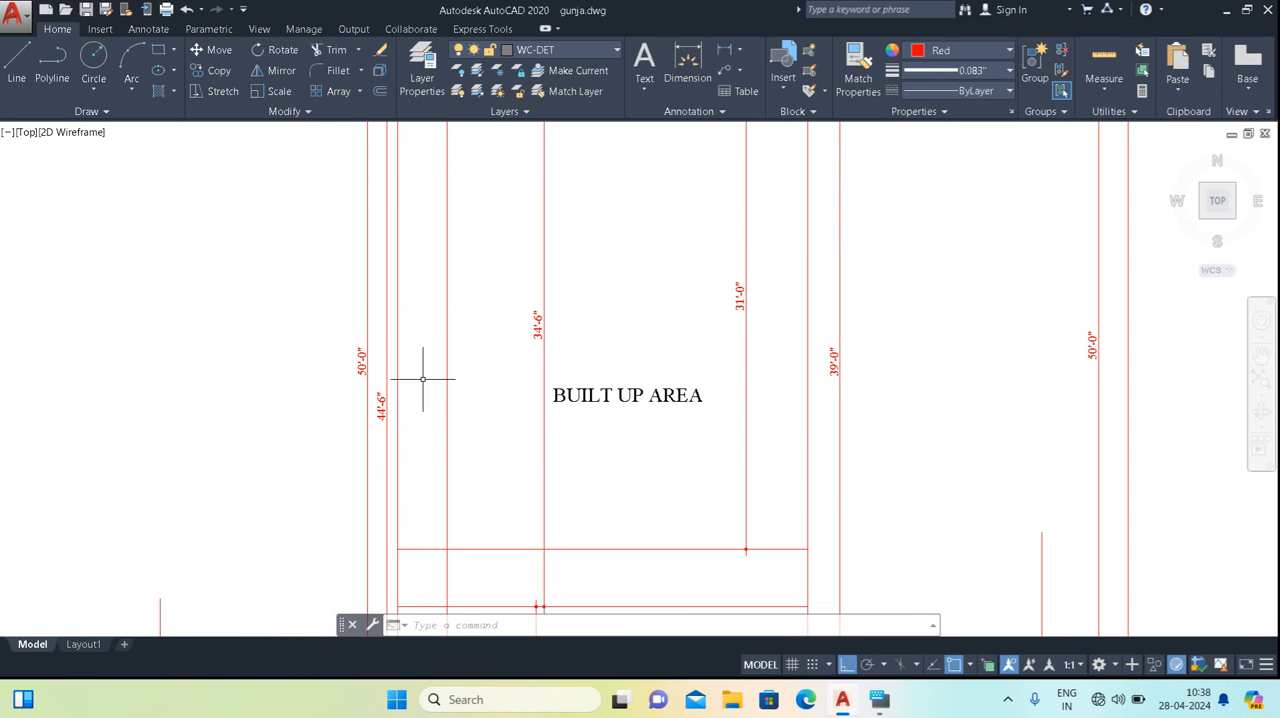
scroll(438, 416, up, 2)
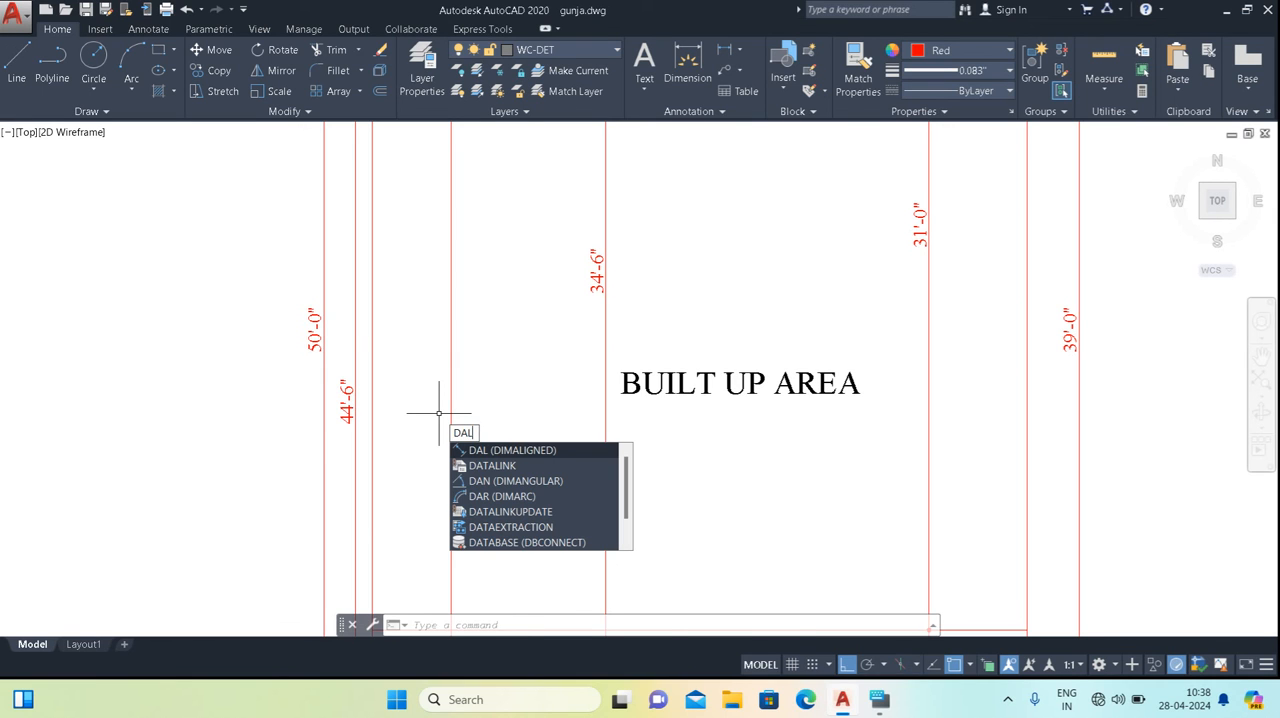
key(Return)
click(451, 348)
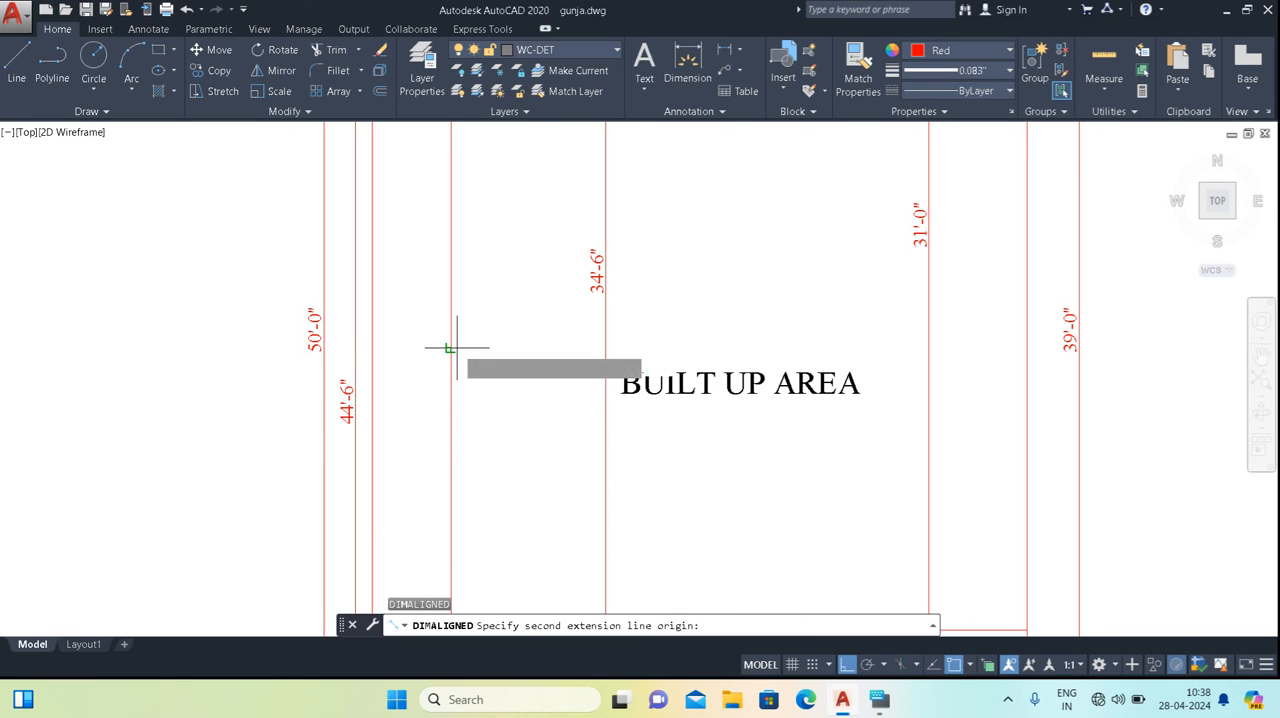
click(372, 348)
click(397, 336)
Review the completed side, rear and front setback dimensions and the labels across the whole plot down to the road.
middle_drag(397, 391, 406, 407)
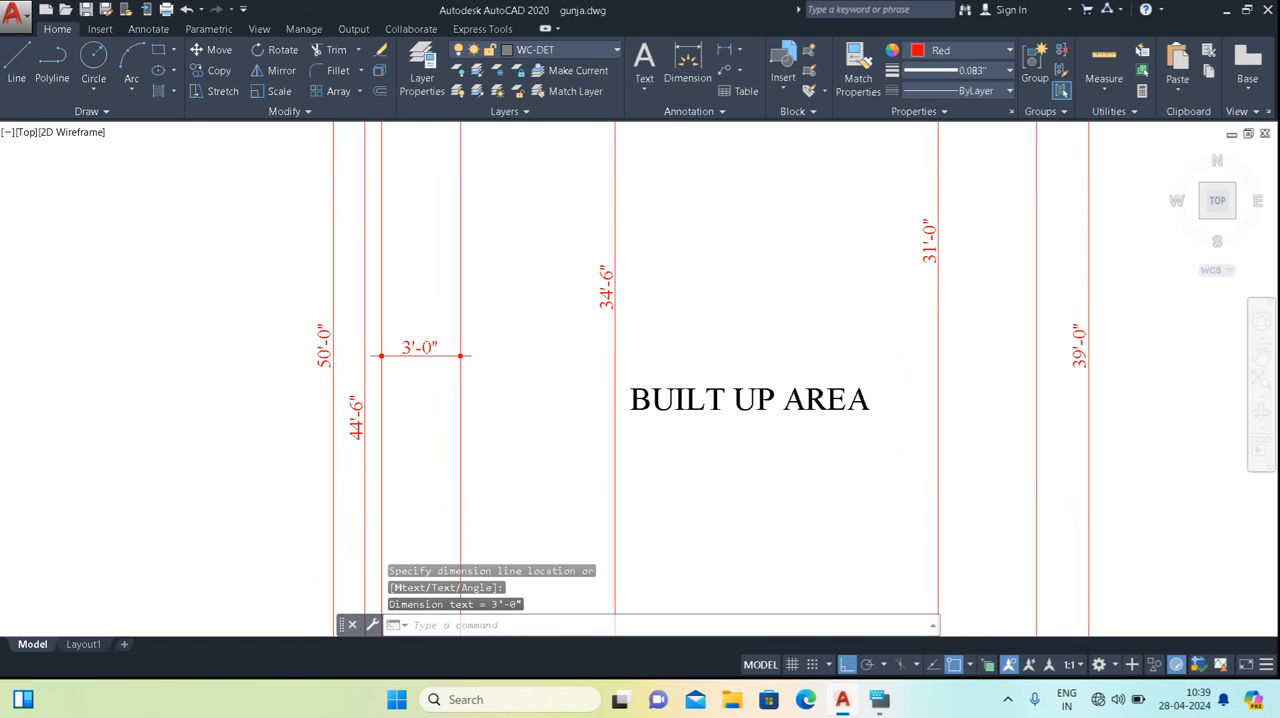
scroll(457, 395, down, 2)
middle_drag(482, 384, 456, 251)
middle_drag(463, 425, 451, 563)
scroll(500, 366, down, 2)
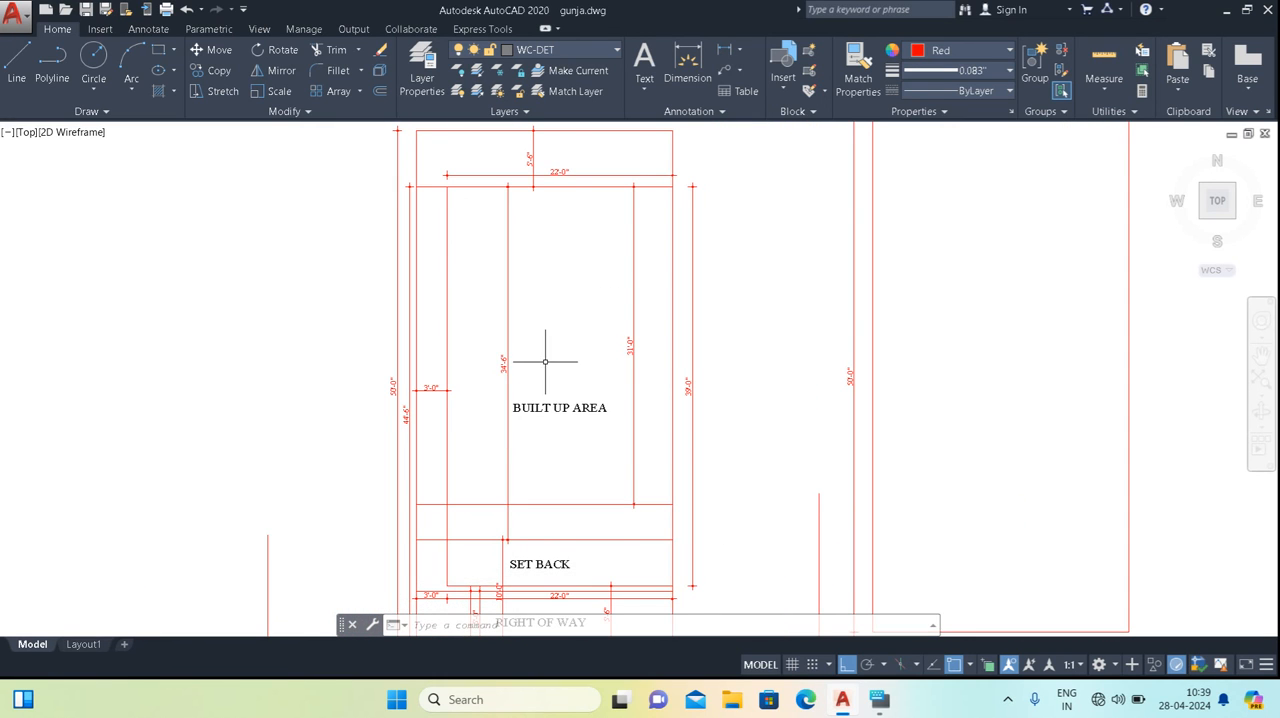
scroll(545, 361, down, 2)
scroll(500, 455, up, 2)
scroll(487, 460, up, 2)
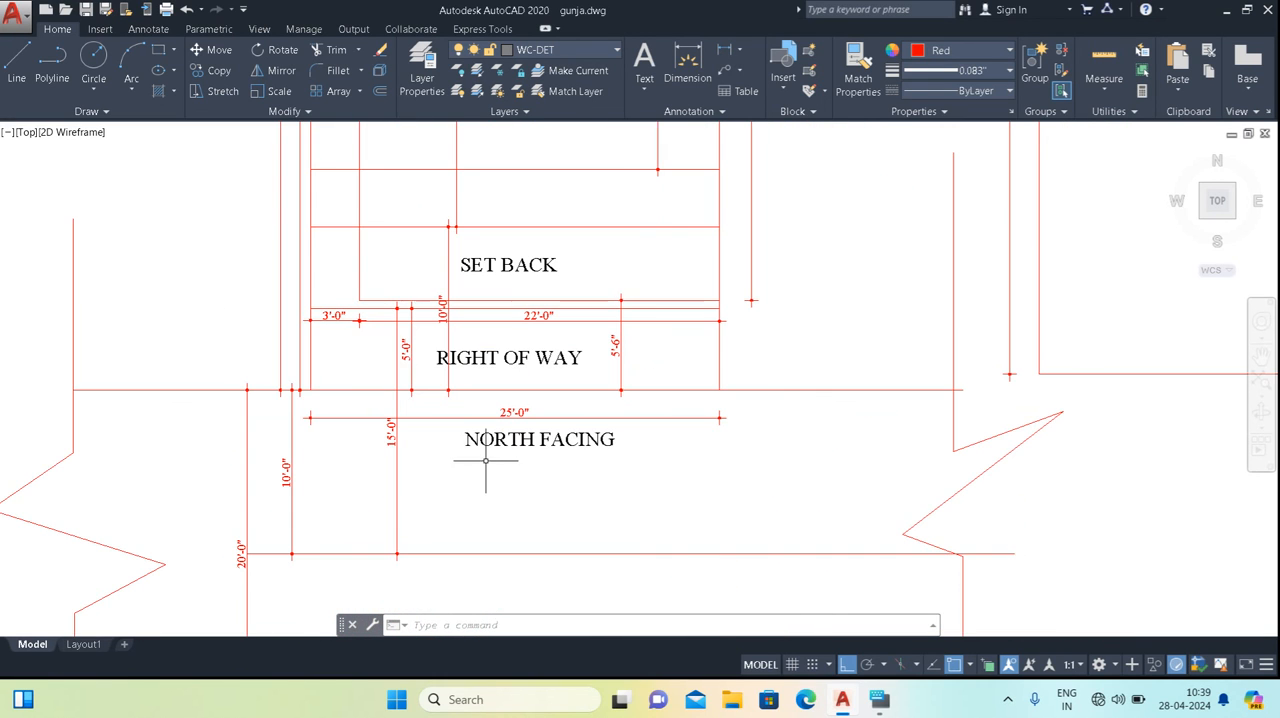
mouse_move(494, 382)
middle_down()
mouse_move(517, 414)
mouse_move(530, 496)
middle_up()
middle_drag(536, 542, 511, 478)
mouse_move(517, 411)
middle_down()
mouse_move(517, 520)
mouse_move(492, 526)
middle_up()
scroll(478, 481, down, 2)
middle_drag(527, 453, 530, 337)
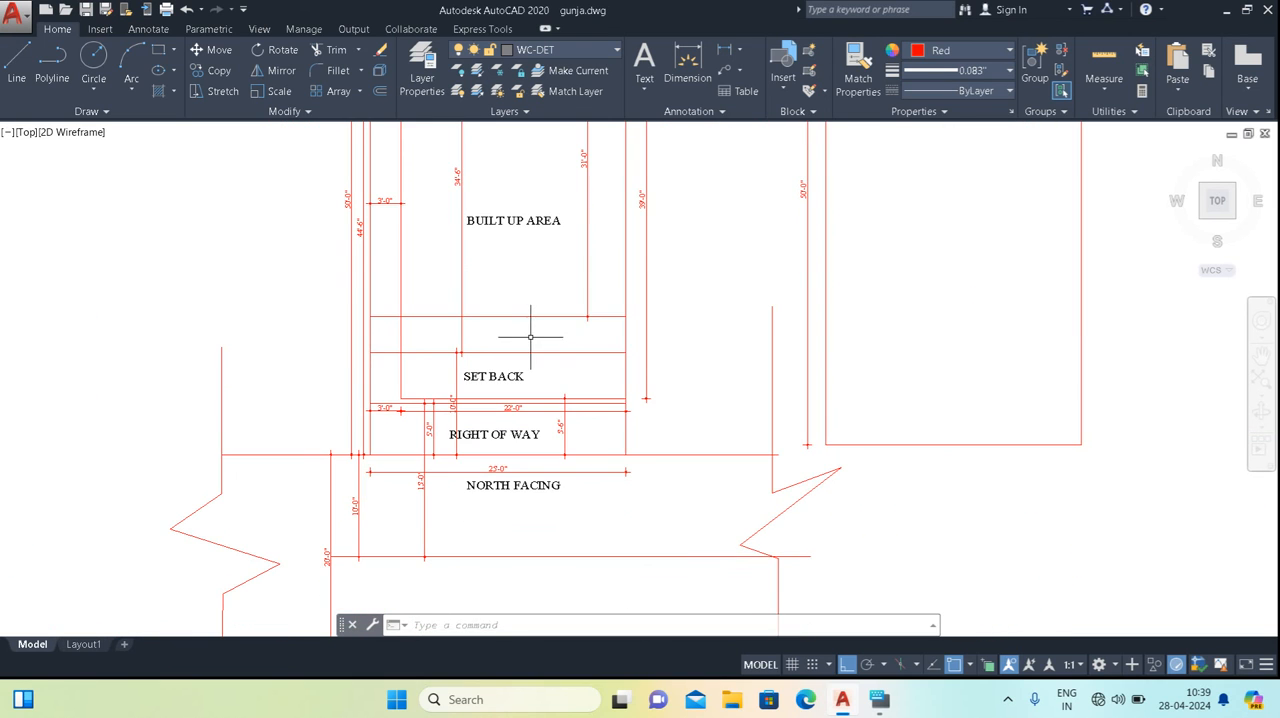
Undo the recent dimensions, label moves, front-line changes and offset, back to before the built-up area's hatch was erased.
key(ctrl+z)
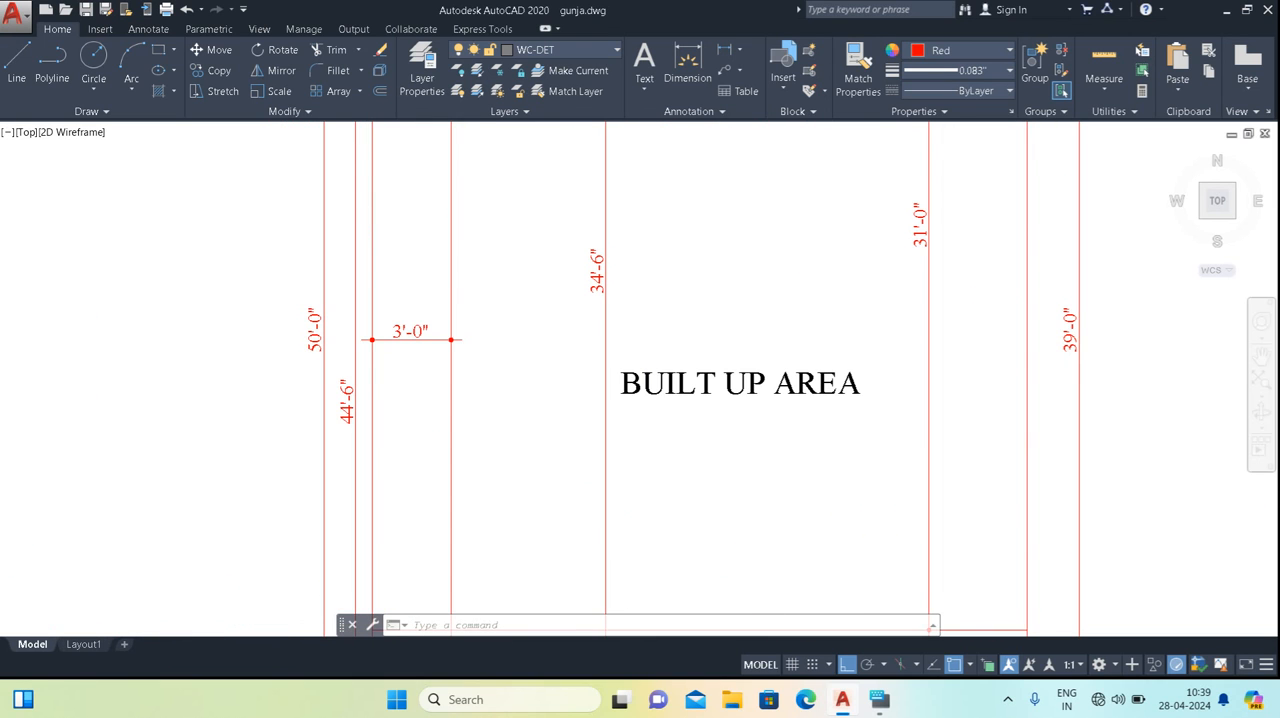
key(ctrl+z)
key(ctrl+z)
key(ctrl+z)
key(ctrl+z)
key(ctrl+z)
key(ctrl+z)
key(ctrl+z)
key(ctrl+z)
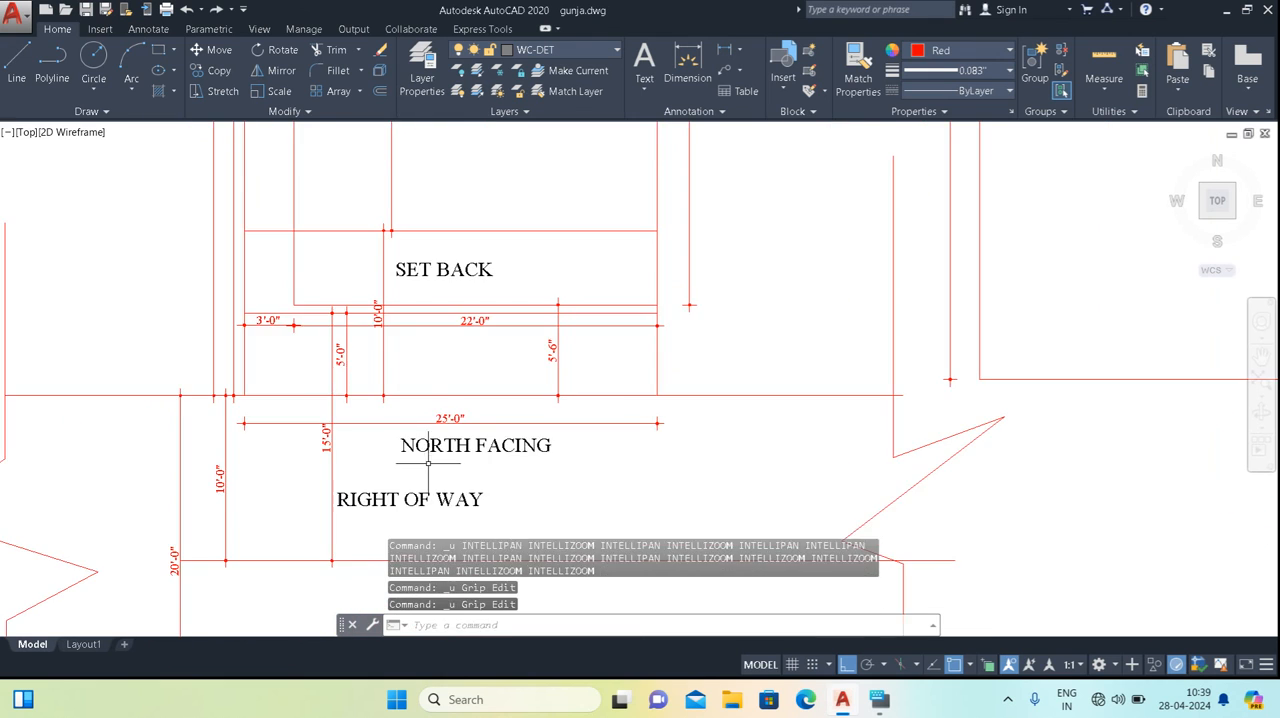
key(ctrl+z)
key(ctrl+z)
key(ctrl+z)
key(ctrl+z)
key(ctrl+z)
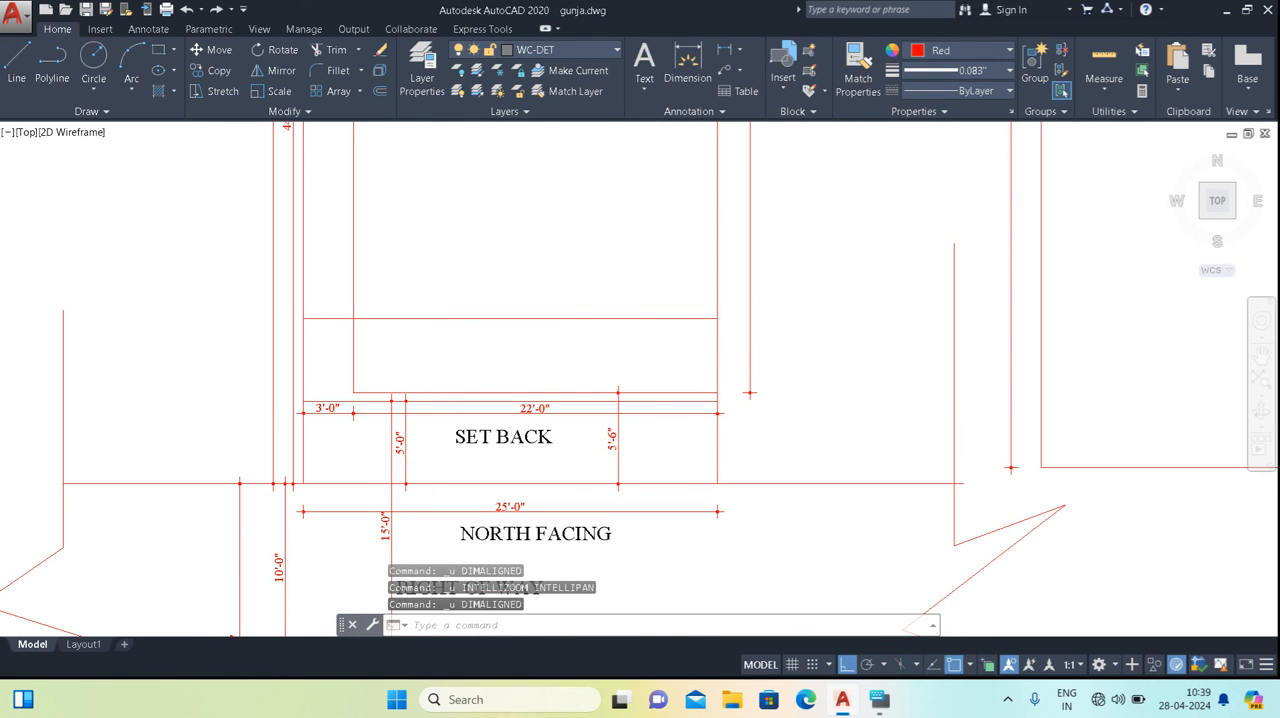
key(ctrl+z)
Review the hatched built-up area together with the front, side and rear setbacks around it.
scroll(480, 465, down, 4)
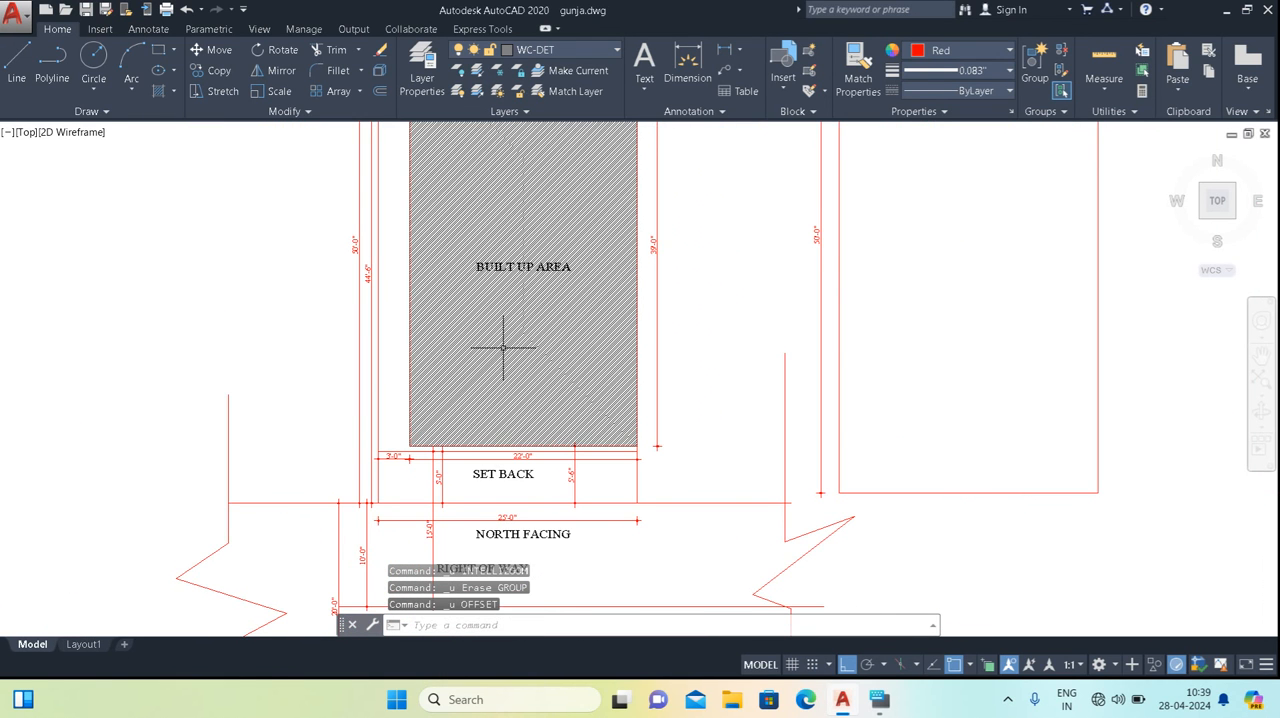
middle_drag(505, 333, 532, 456)
middle_drag(408, 469, 400, 347)
scroll(415, 456, up, 4)
scroll(400, 366, down, 4)
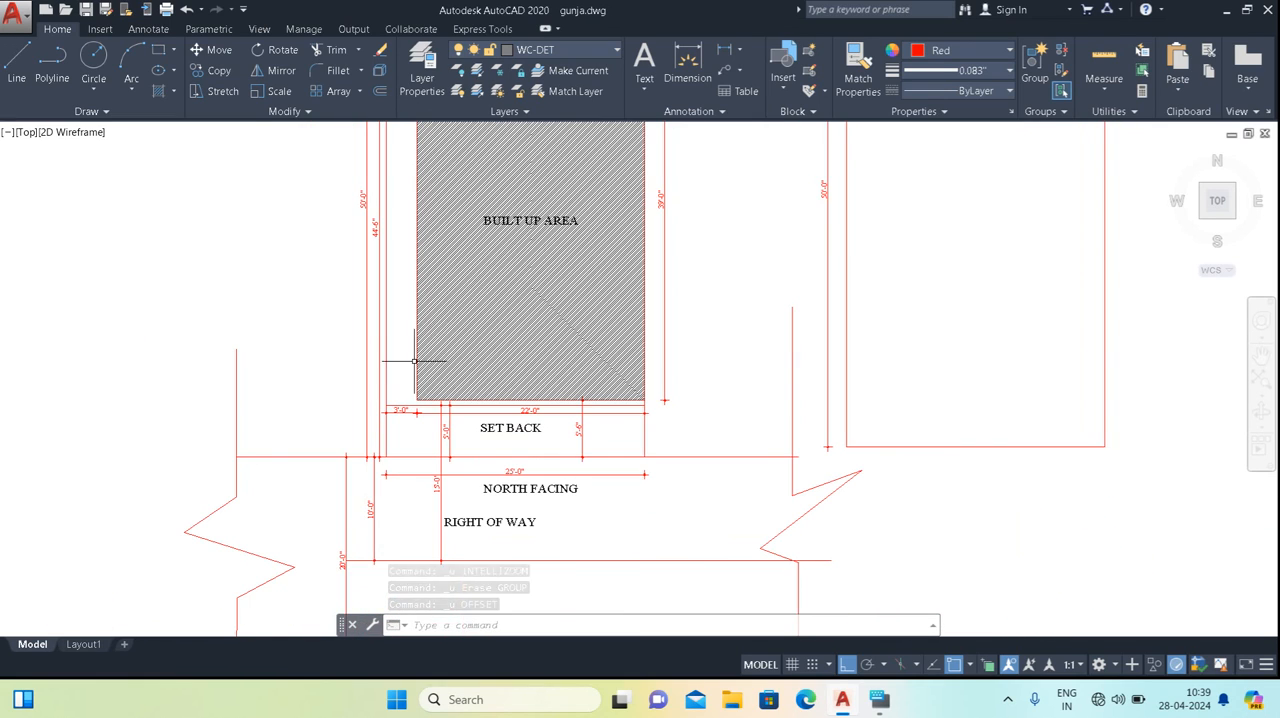
scroll(523, 463, up, 2)
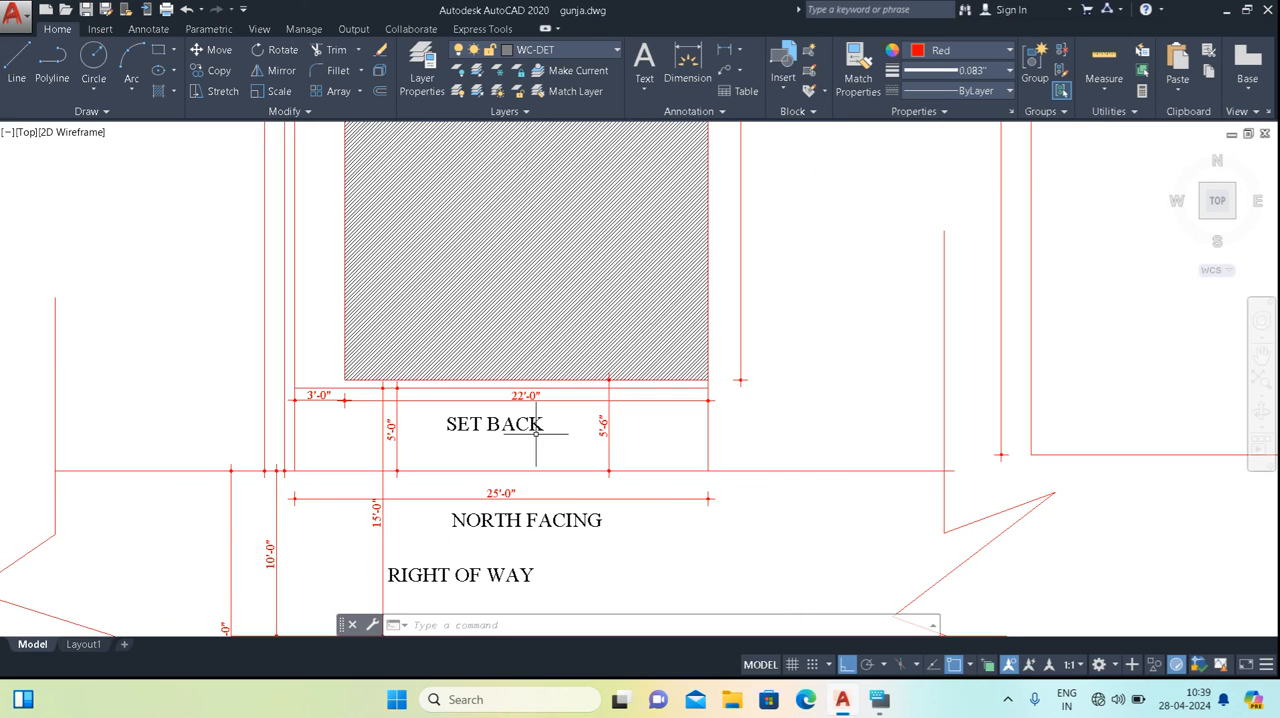
middle_drag(517, 451, 503, 491)
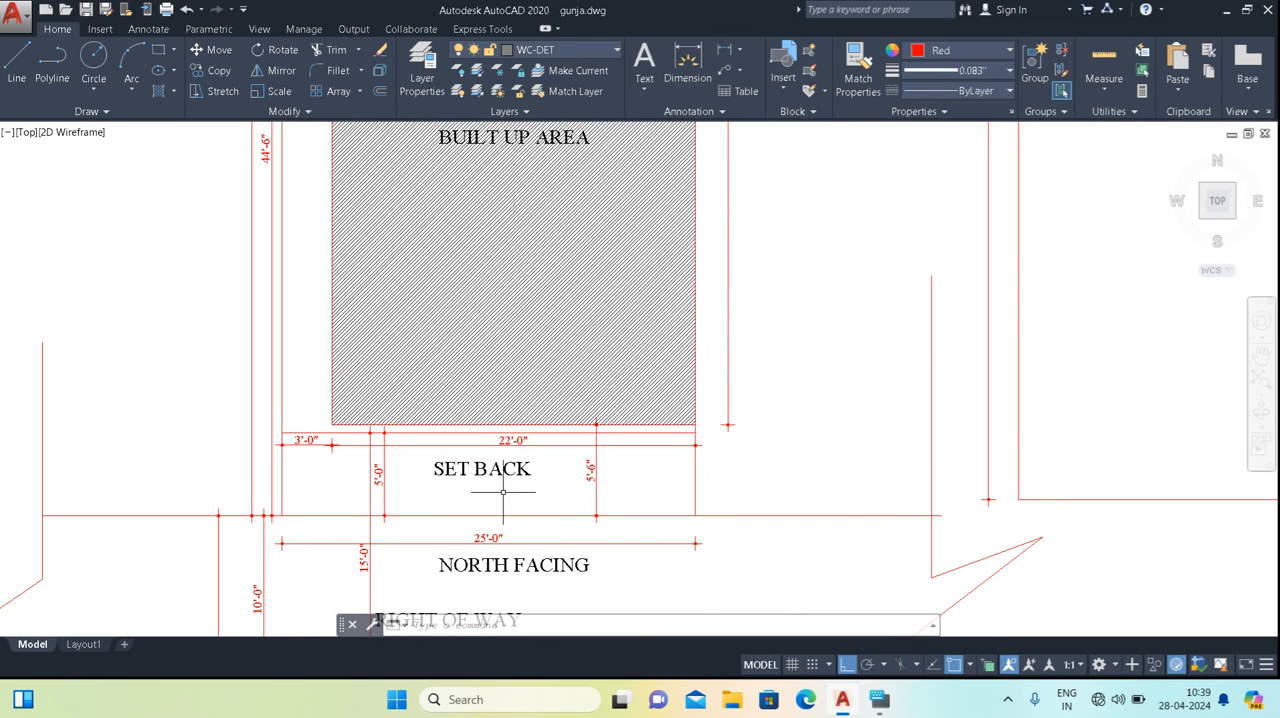
scroll(577, 451, down, 2)
scroll(625, 280, up, 3)
scroll(637, 293, down, 3)
middle_drag(645, 278, 642, 419)
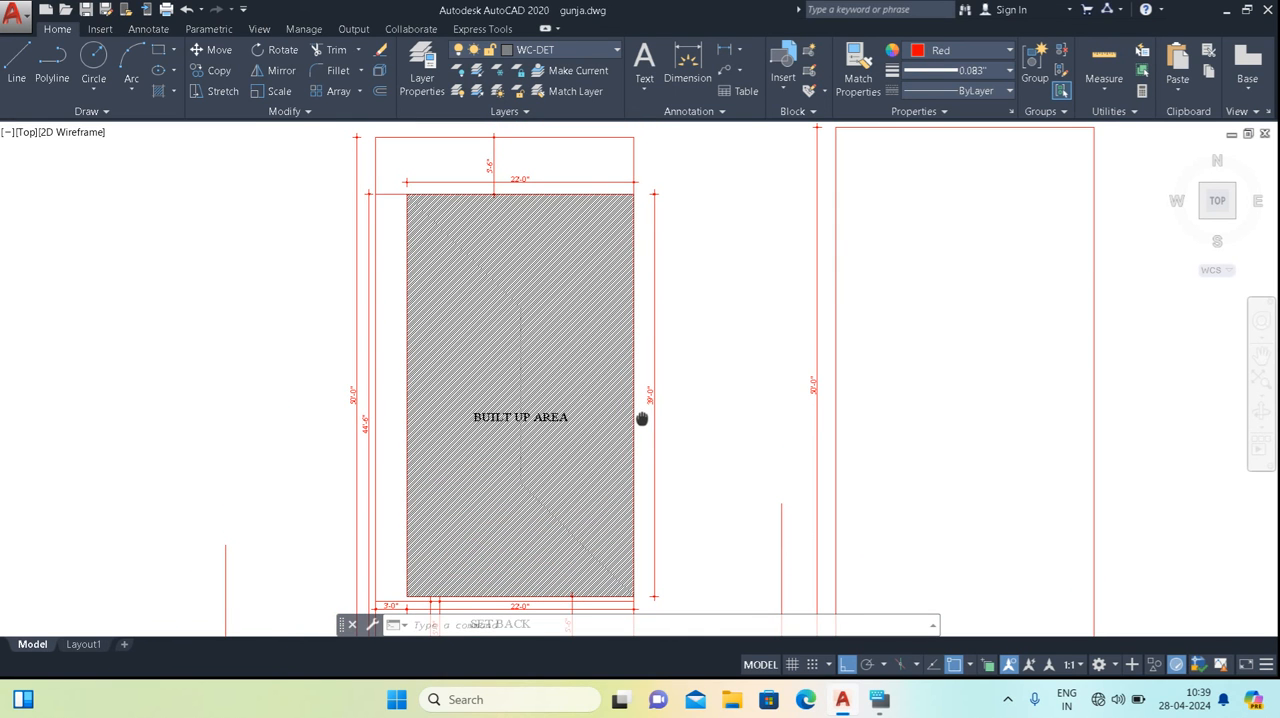
scroll(551, 191, up, 2)
scroll(523, 223, down, 4)
scroll(545, 437, up, 2)
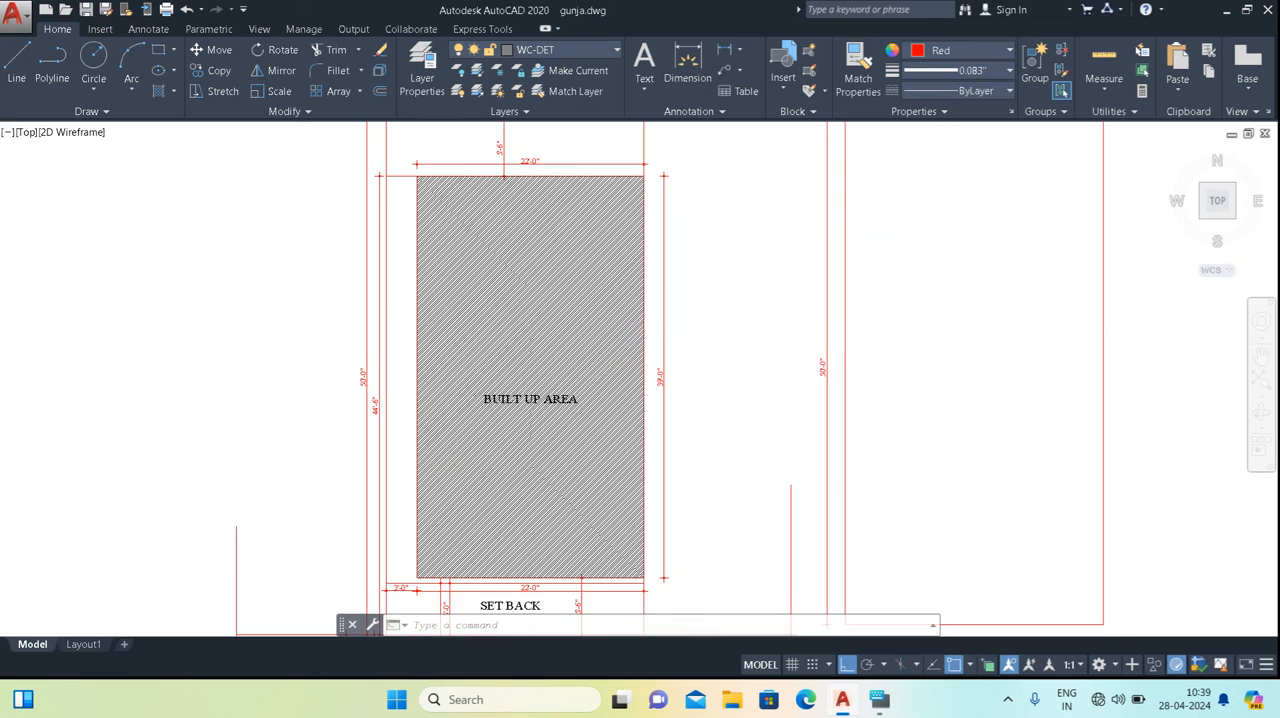
Examine the front strip between the hatched area and the road, including the SET BACK, NORTH FACING and RIGHT OF WAY labels.
middle_drag(543, 486, 531, 291)
scroll(513, 433, up, 2)
mouse_move(513, 433)
middle_down()
mouse_move(505, 470)
mouse_move(528, 367)
middle_up()
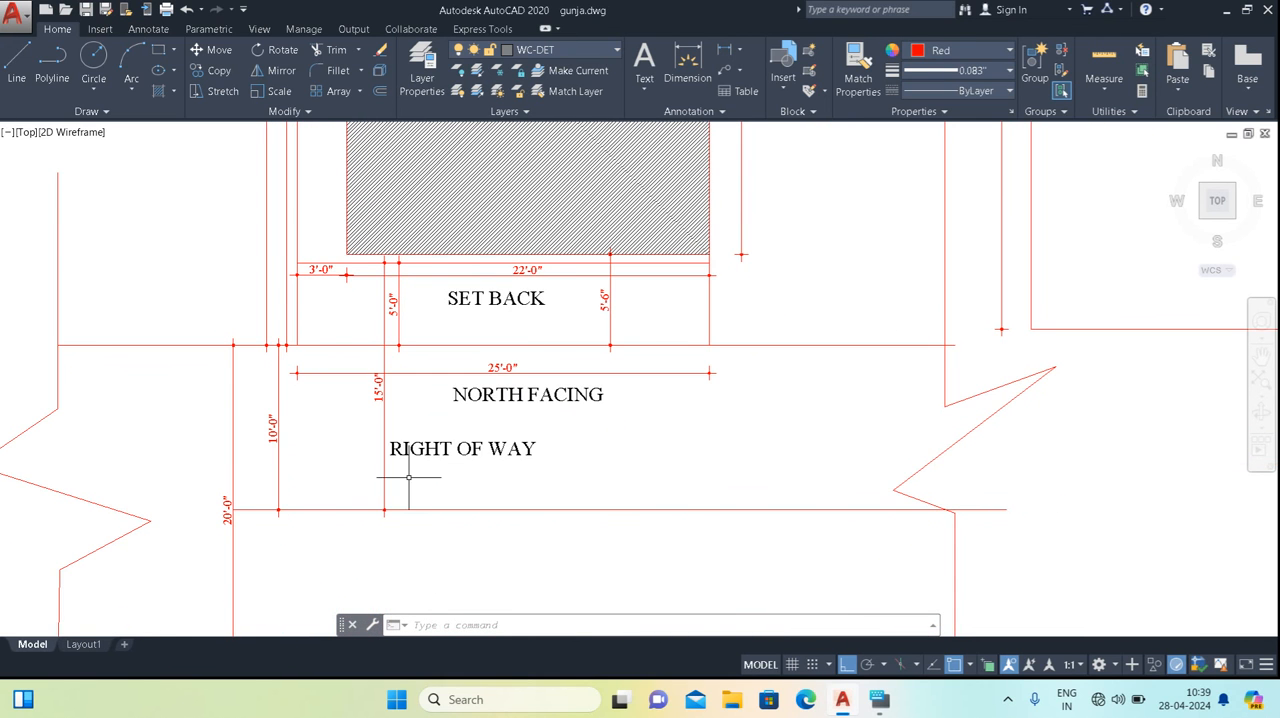
middle_drag(464, 438, 459, 583)
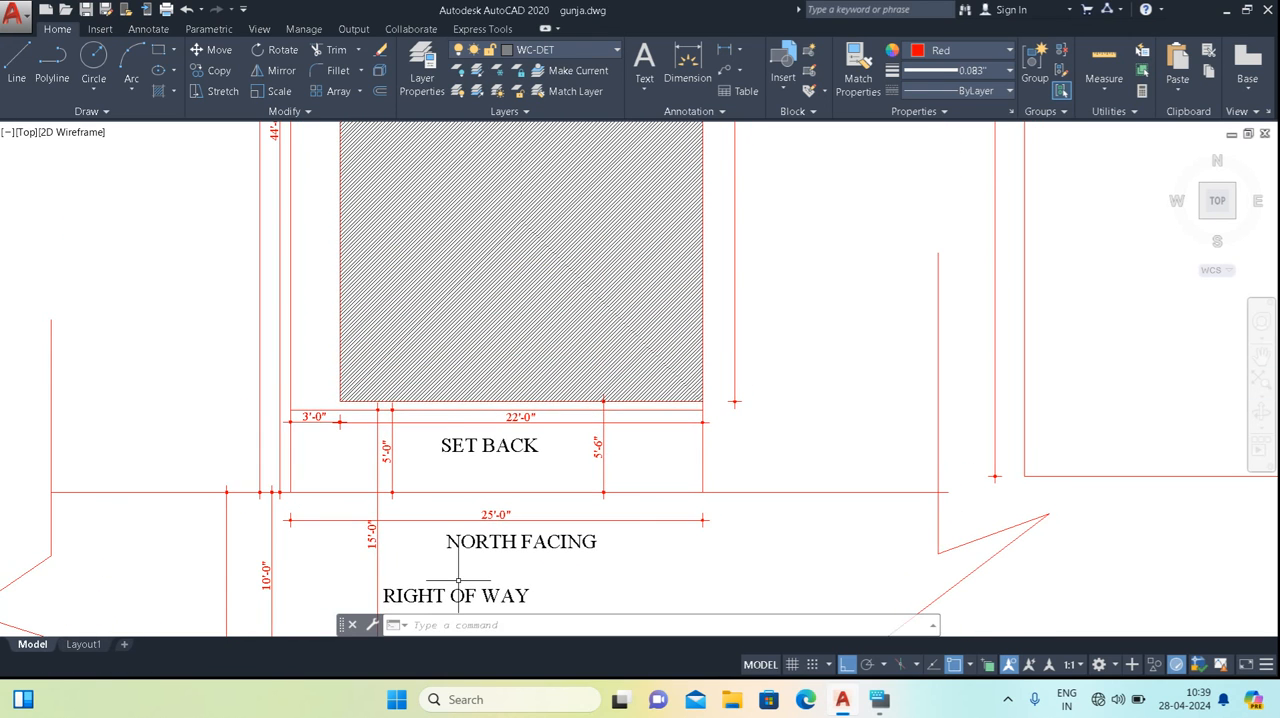
middle_drag(423, 483, 416, 360)
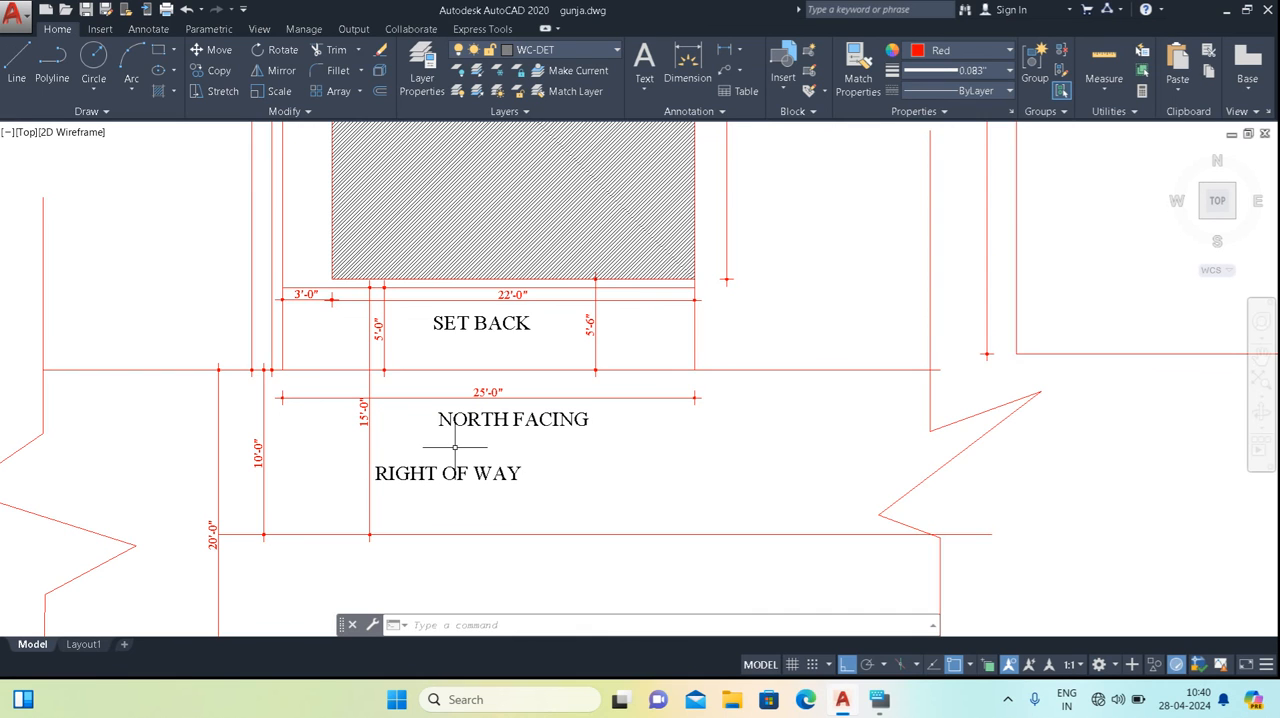
middle_drag(455, 448, 452, 504)
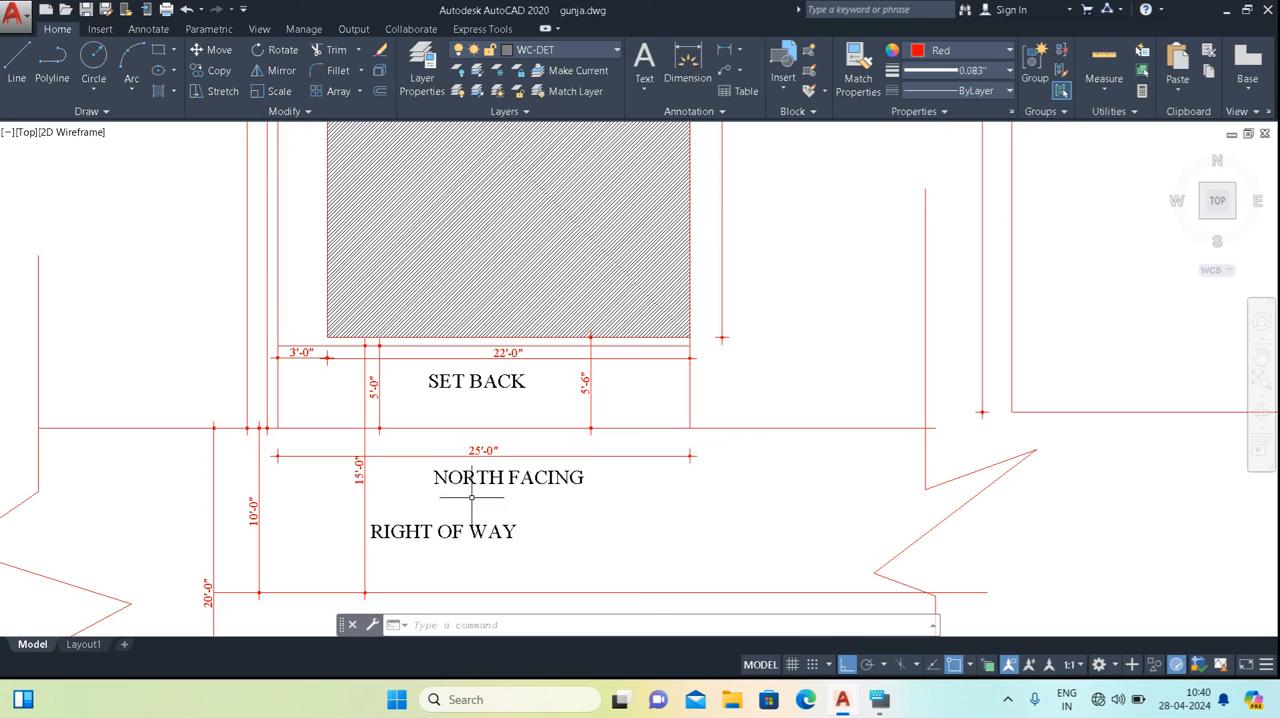
scroll(431, 520, down, 2)
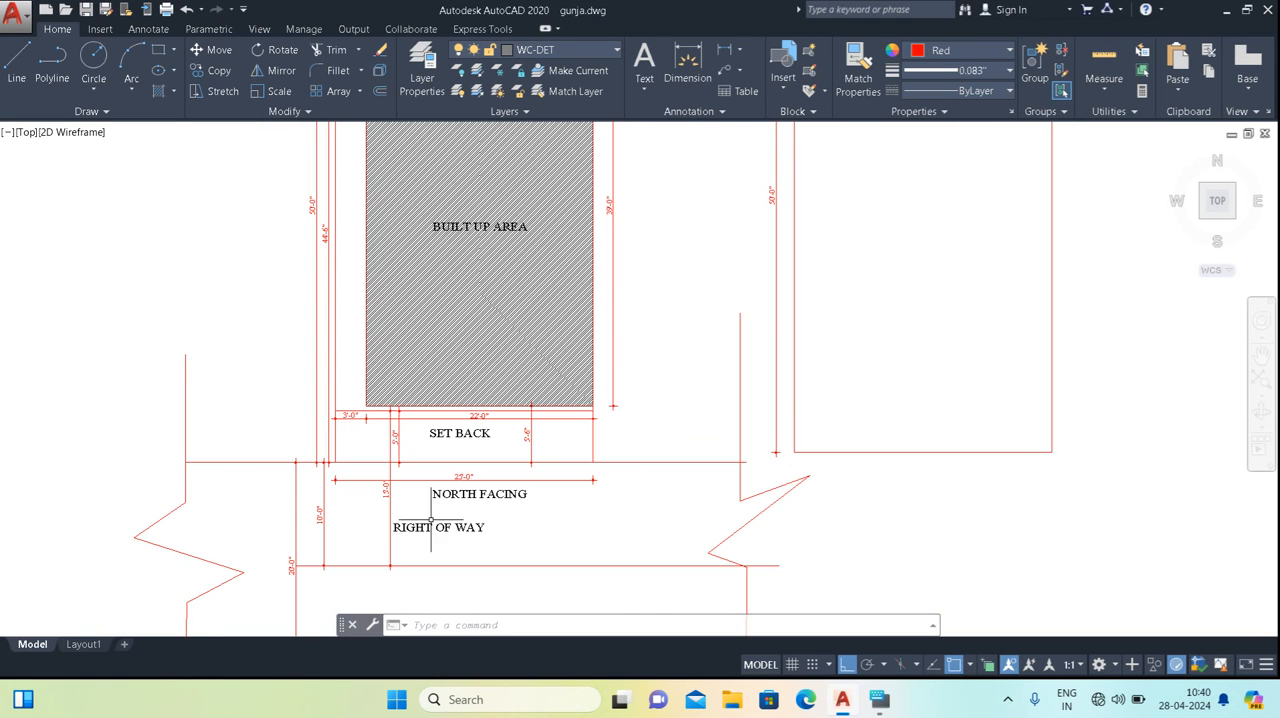
middle_drag(434, 520, 434, 557)
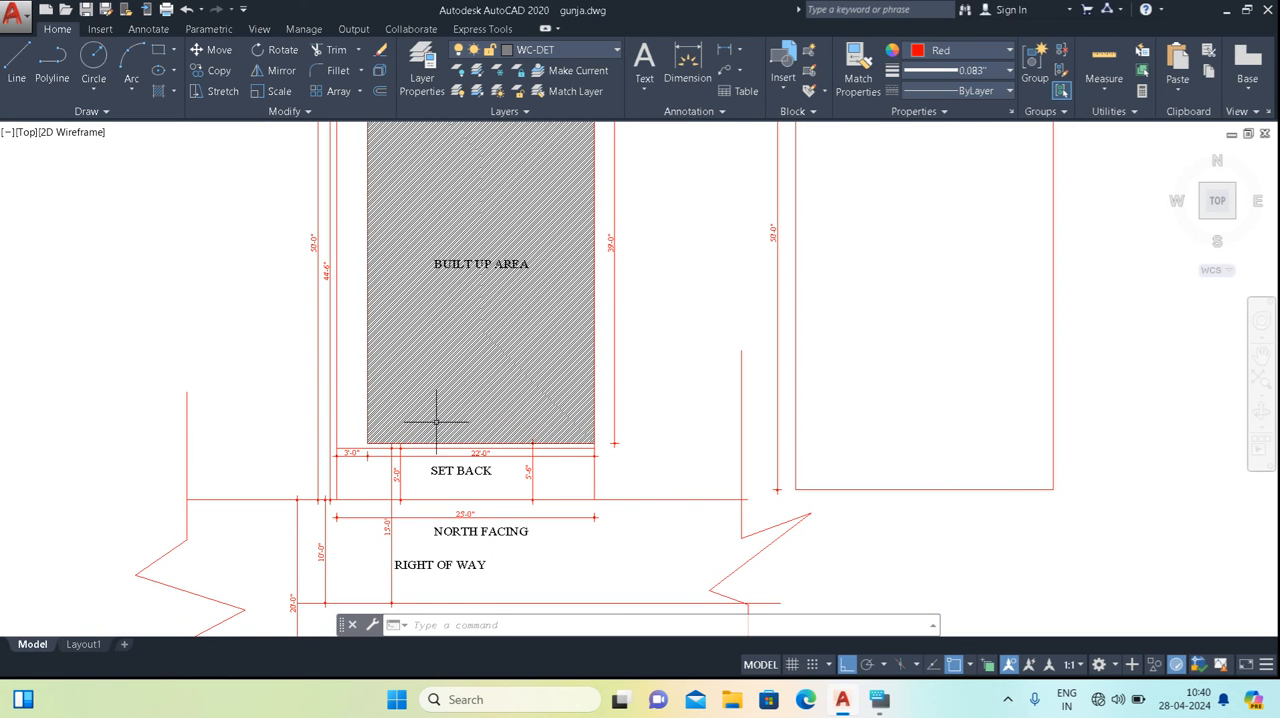
Check the width and depth dimensions of the hatched built-up area against the plot boundary and the road.
scroll(469, 278, down, 1)
mouse_move(469, 278)
middle_down()
mouse_move(531, 357)
mouse_move(531, 397)
middle_up()
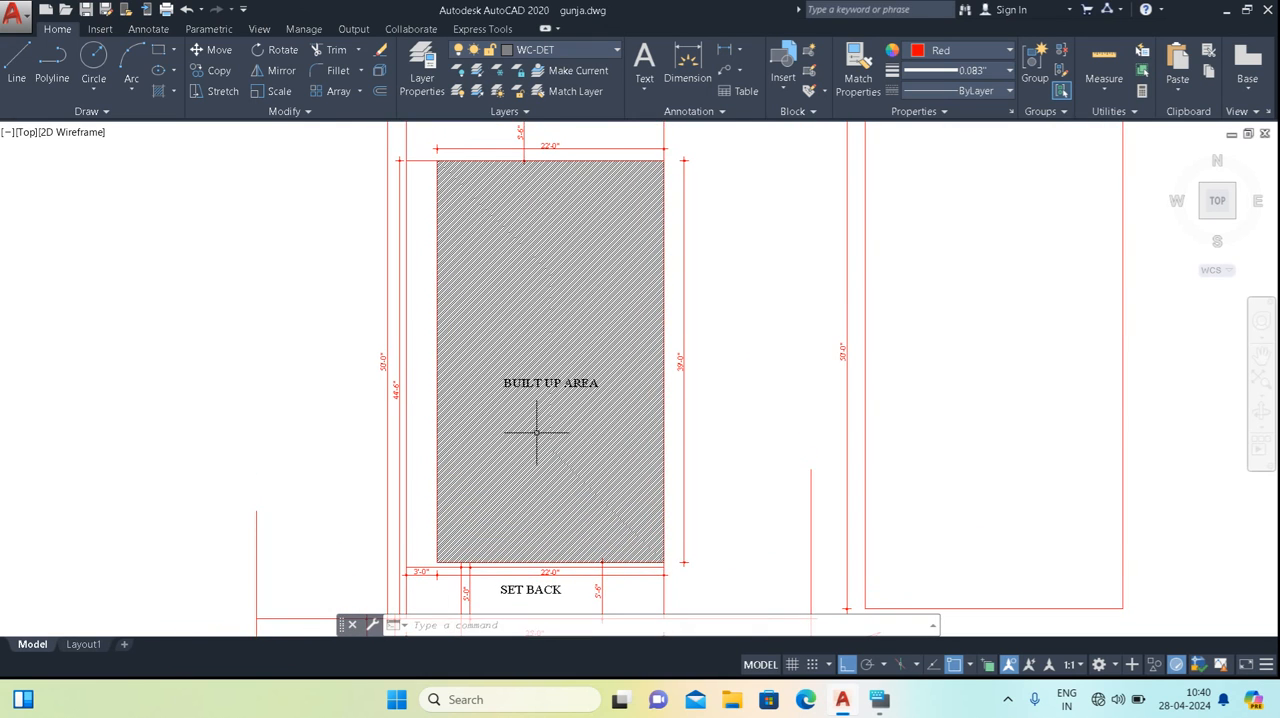
scroll(531, 410, up, 3)
scroll(534, 393, down, 2)
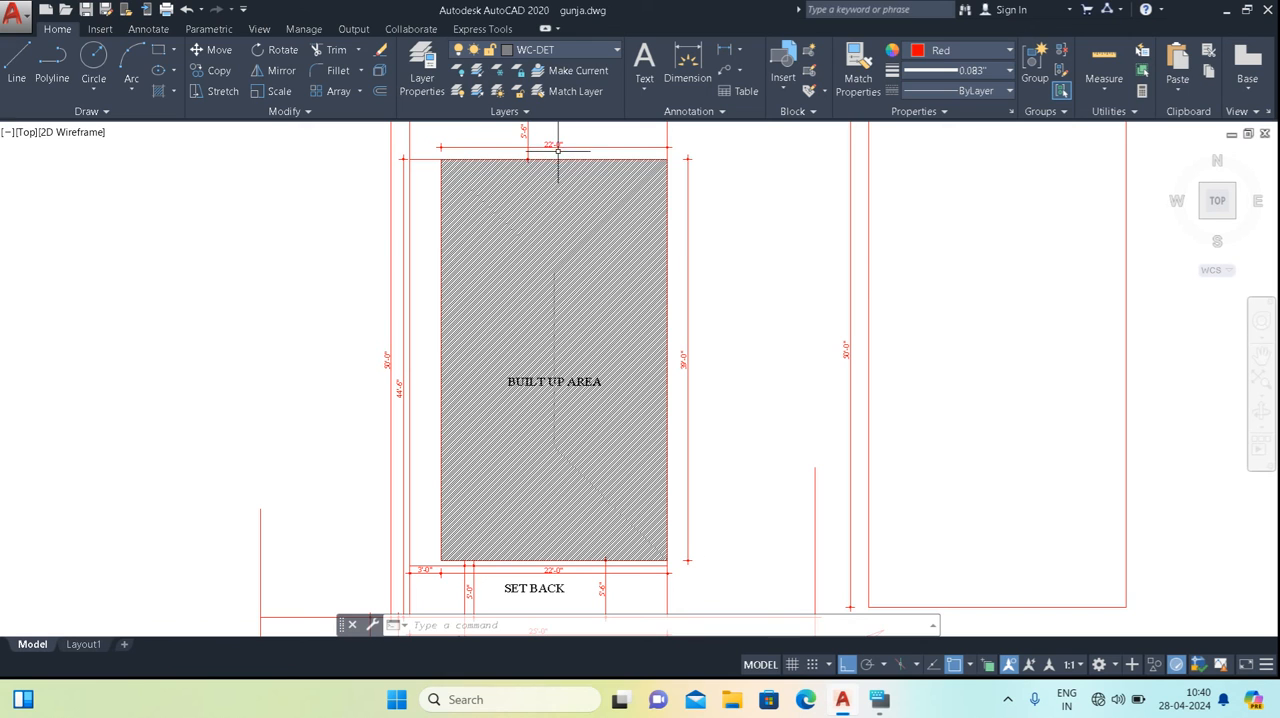
mouse_move(509, 177)
middle_down()
mouse_move(523, 300)
mouse_move(492, 166)
middle_up()
scroll(659, 309, up, 2)
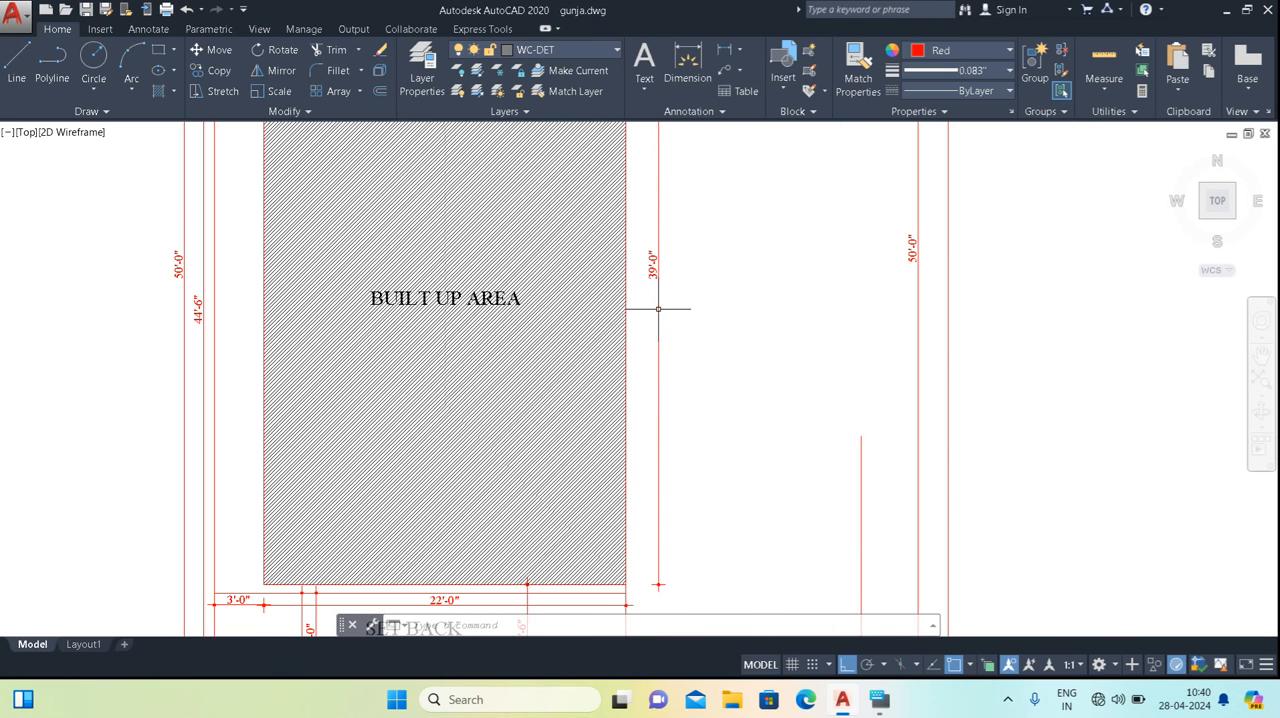
scroll(620, 332, down, 2)
middle_drag(582, 532, 468, 496)
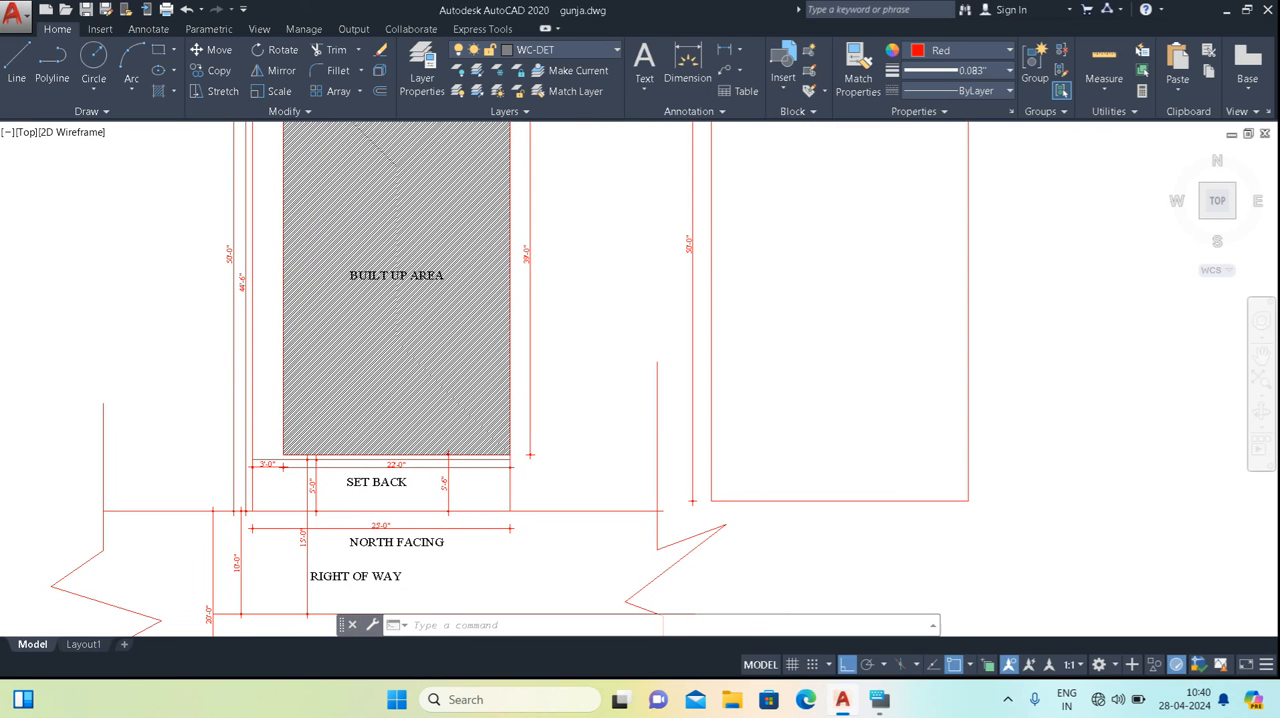
middle_drag(439, 393, 645, 448)
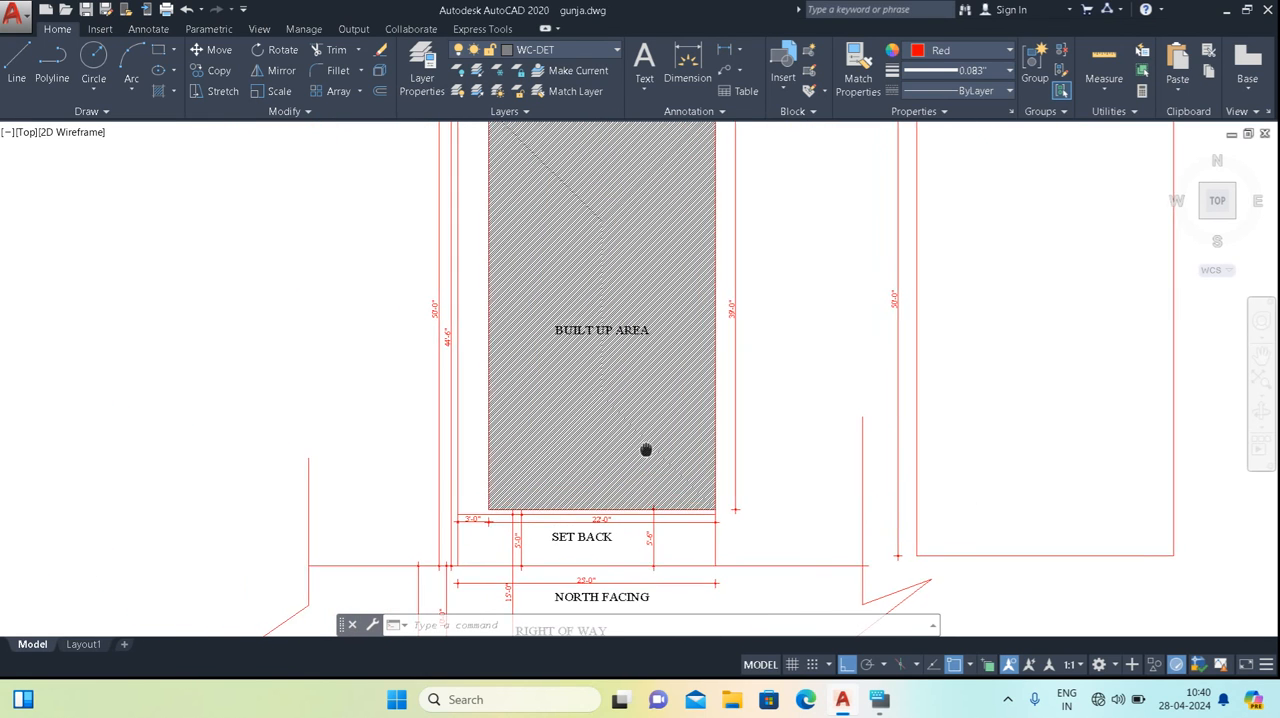
Erase the hatch that fills the built-up area.
click(599, 295)
right_click(551, 295)
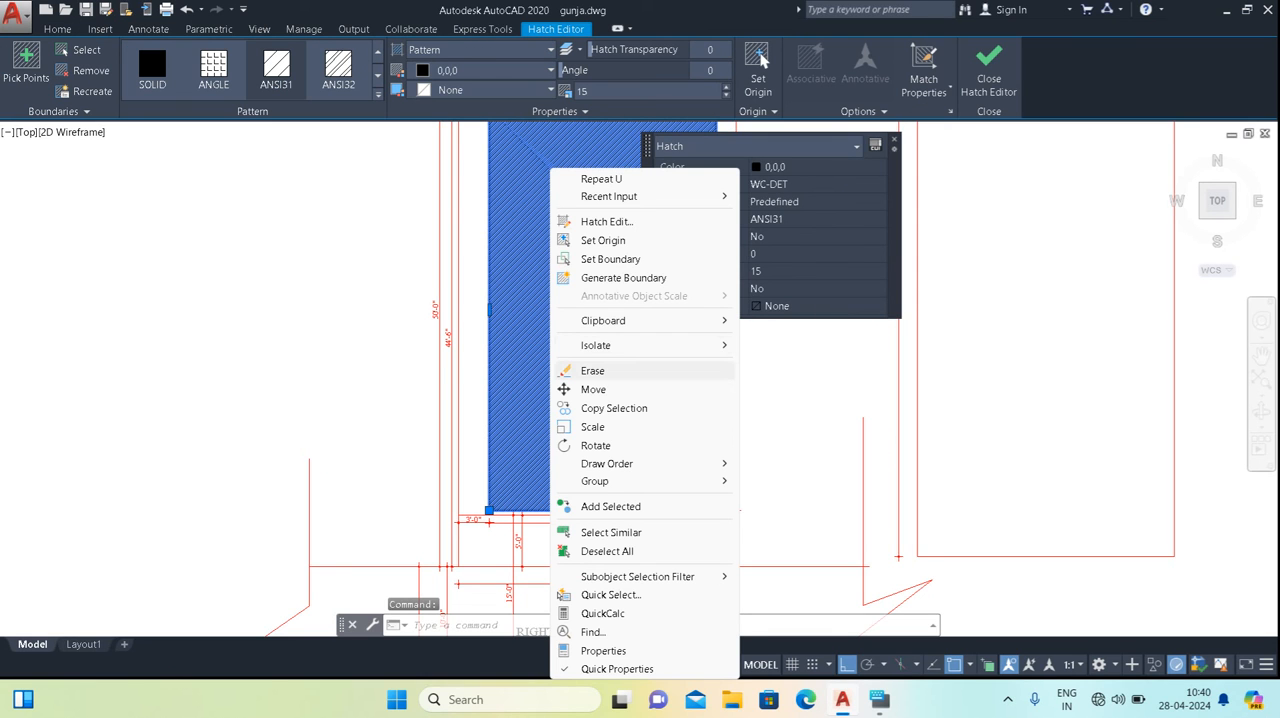
click(592, 370)
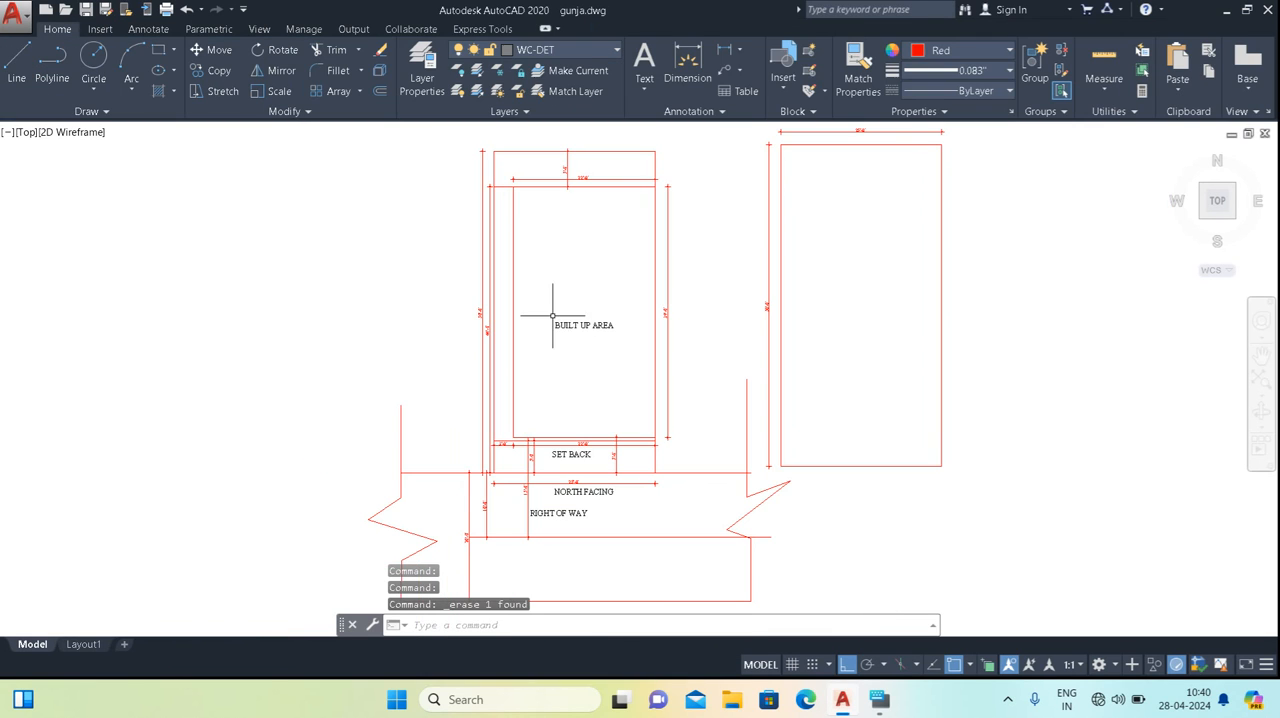
Offset the built-up area's front line 3.5' inward, towards the BUILT UP AREA label.
scroll(548, 357, up, 2)
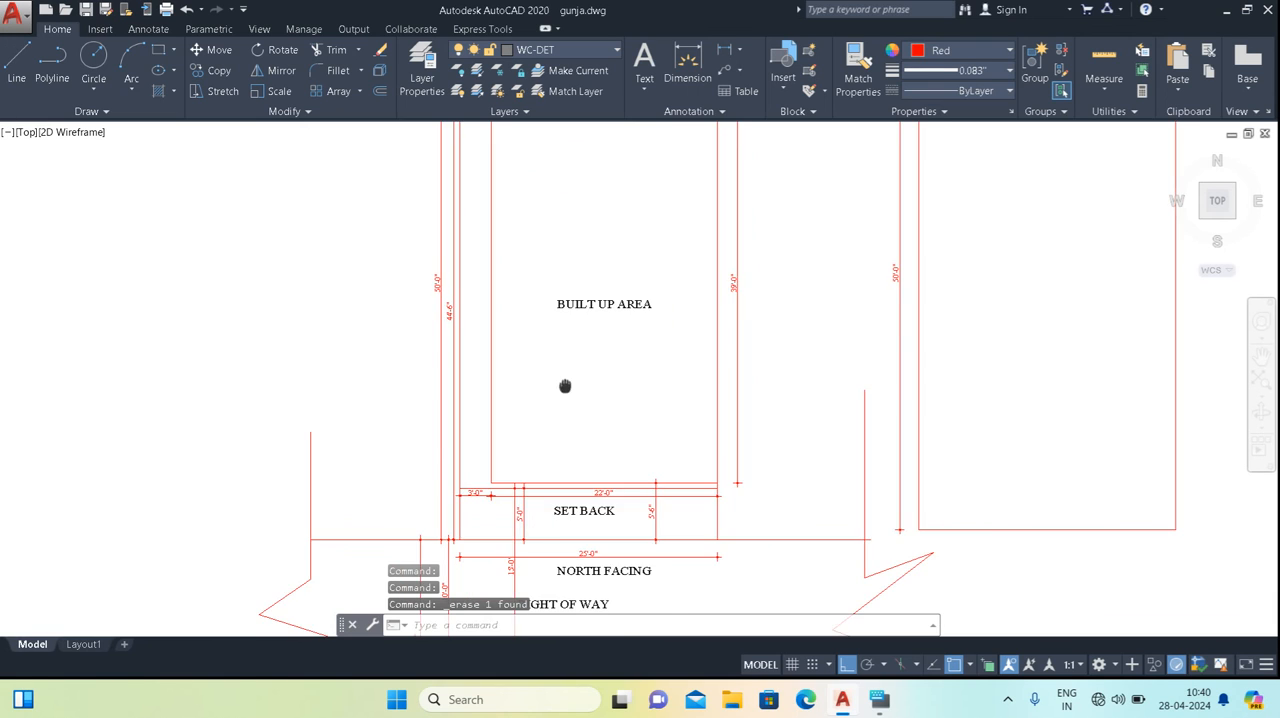
middle_drag(565, 386, 592, 422)
middle_drag(589, 494, 462, 400)
scroll(509, 478, up, 2)
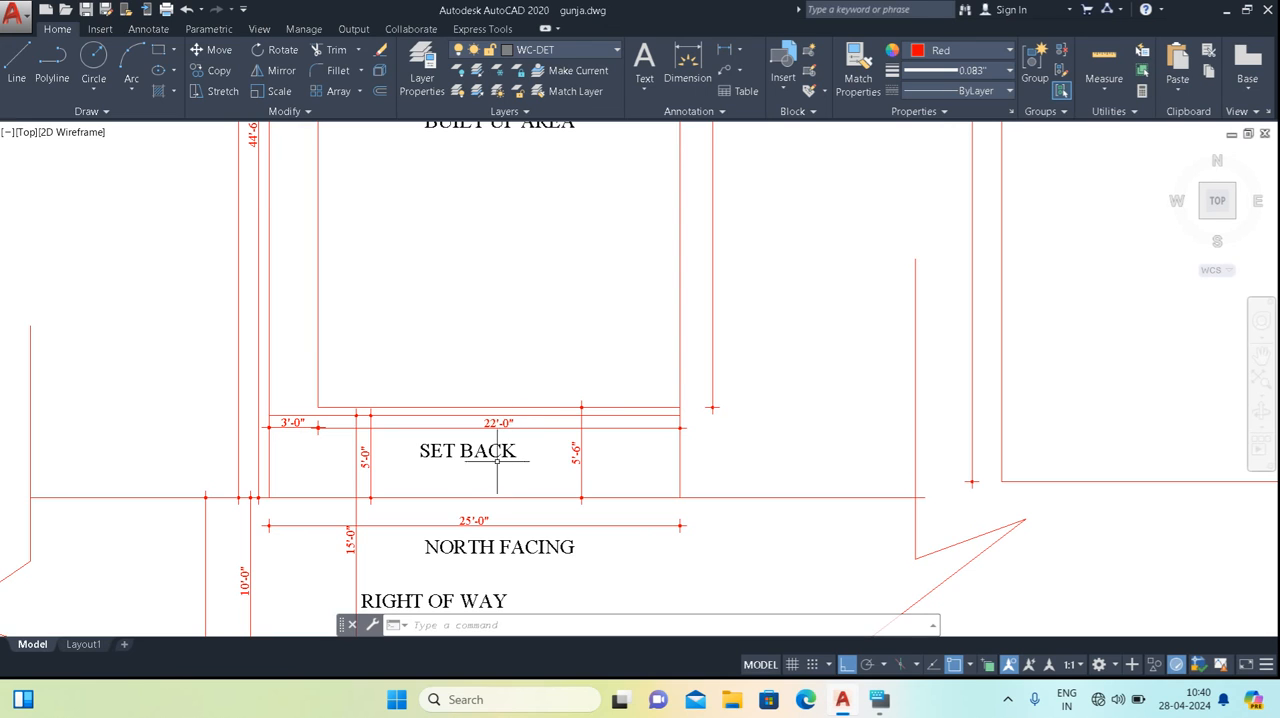
middle_drag(508, 397, 525, 423)
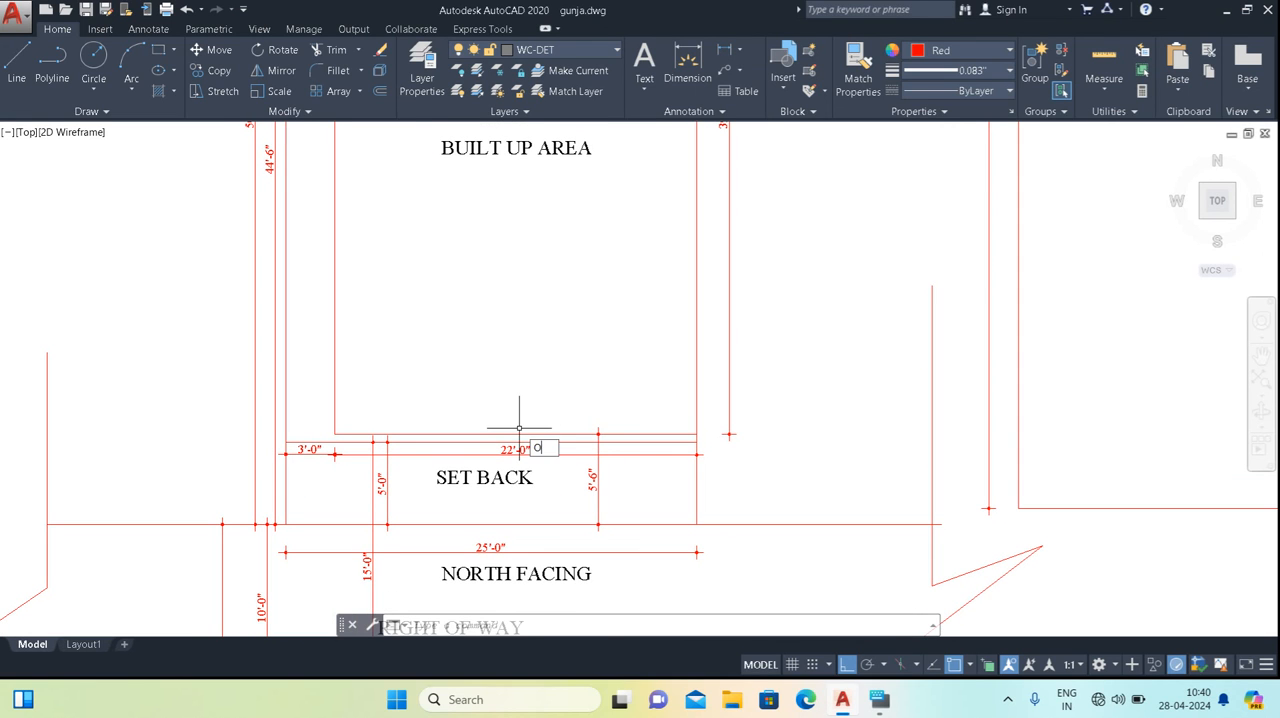
key(Return)
text(3.)
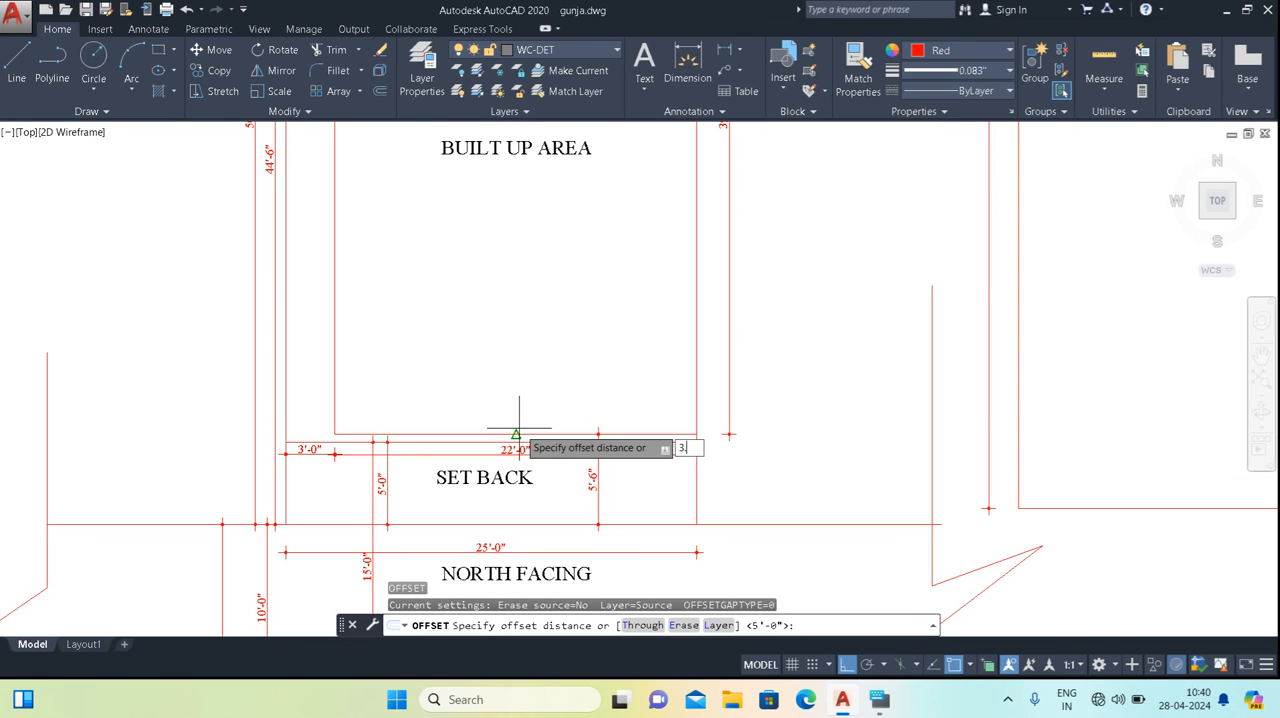
text(5)
key(Return)
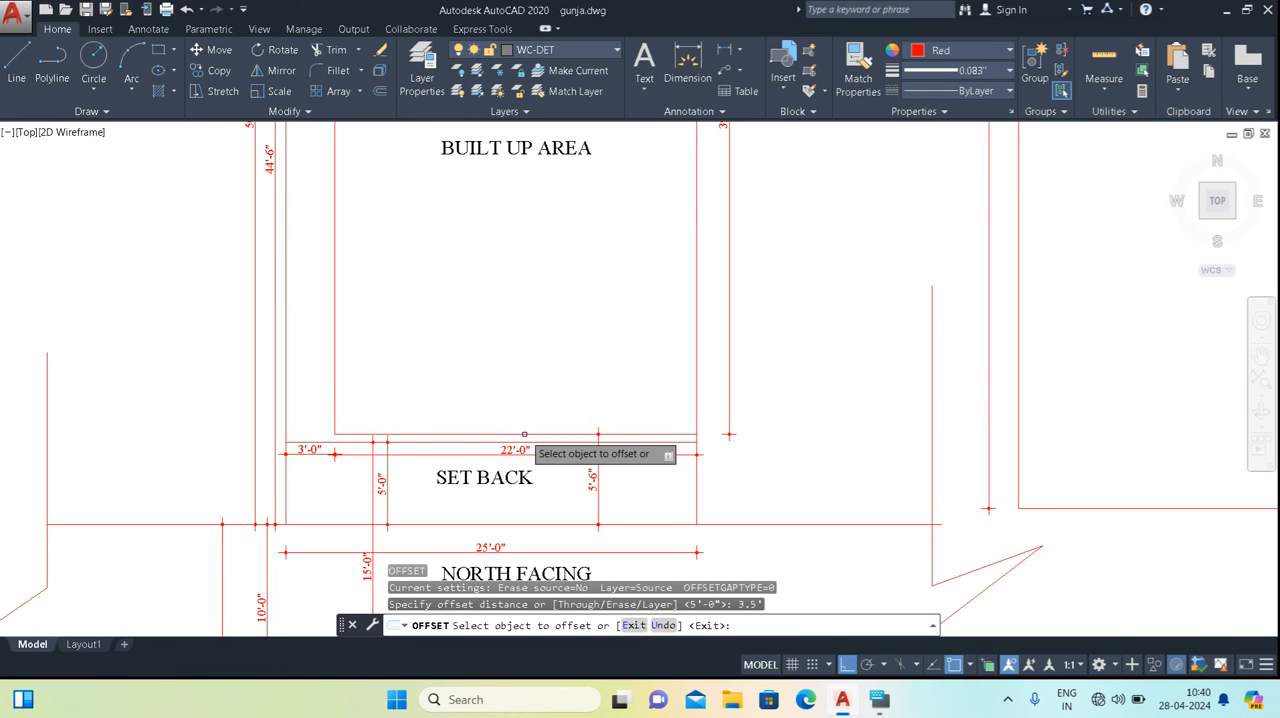
click(521, 433)
click(520, 286)
key(Escape)
key(Escape)
key(Escape)
Trim the inner side setback line where it extends past the new offset line towards the road.
middle_drag(357, 423, 400, 369)
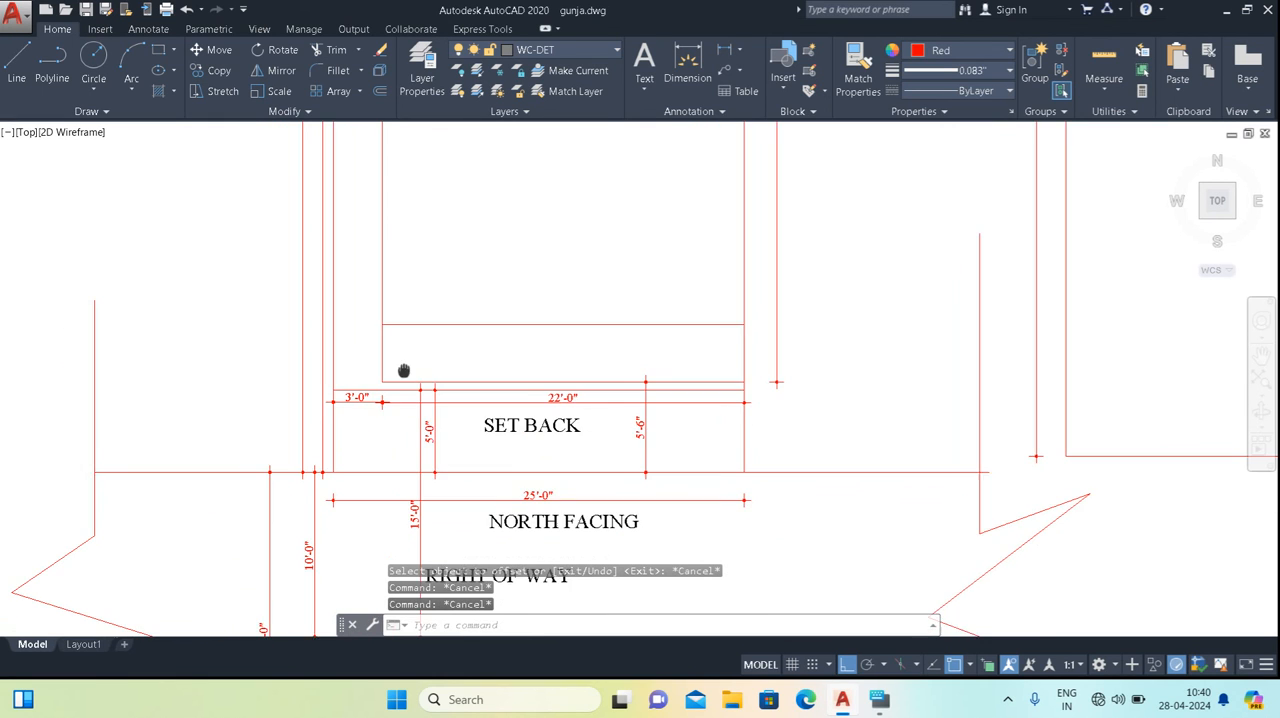
scroll(405, 367, up, 2)
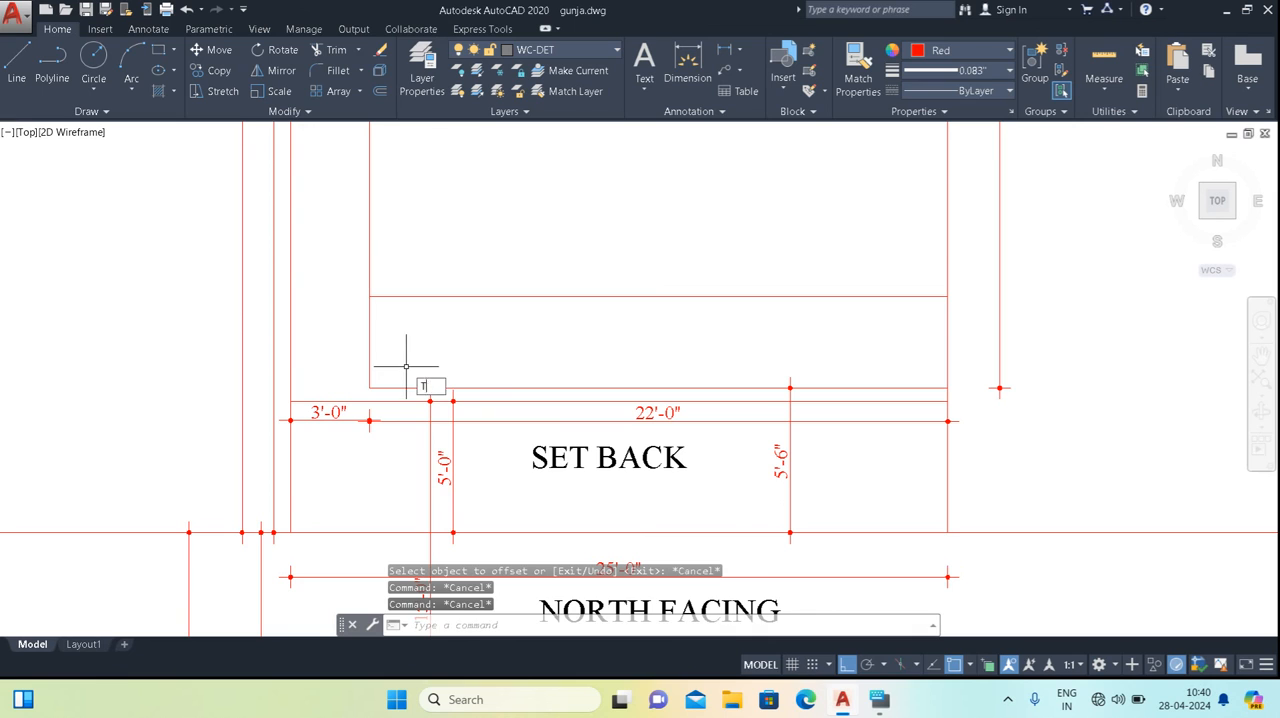
text(tr)
key(Return)
key(Return)
click(393, 327)
click(358, 354)
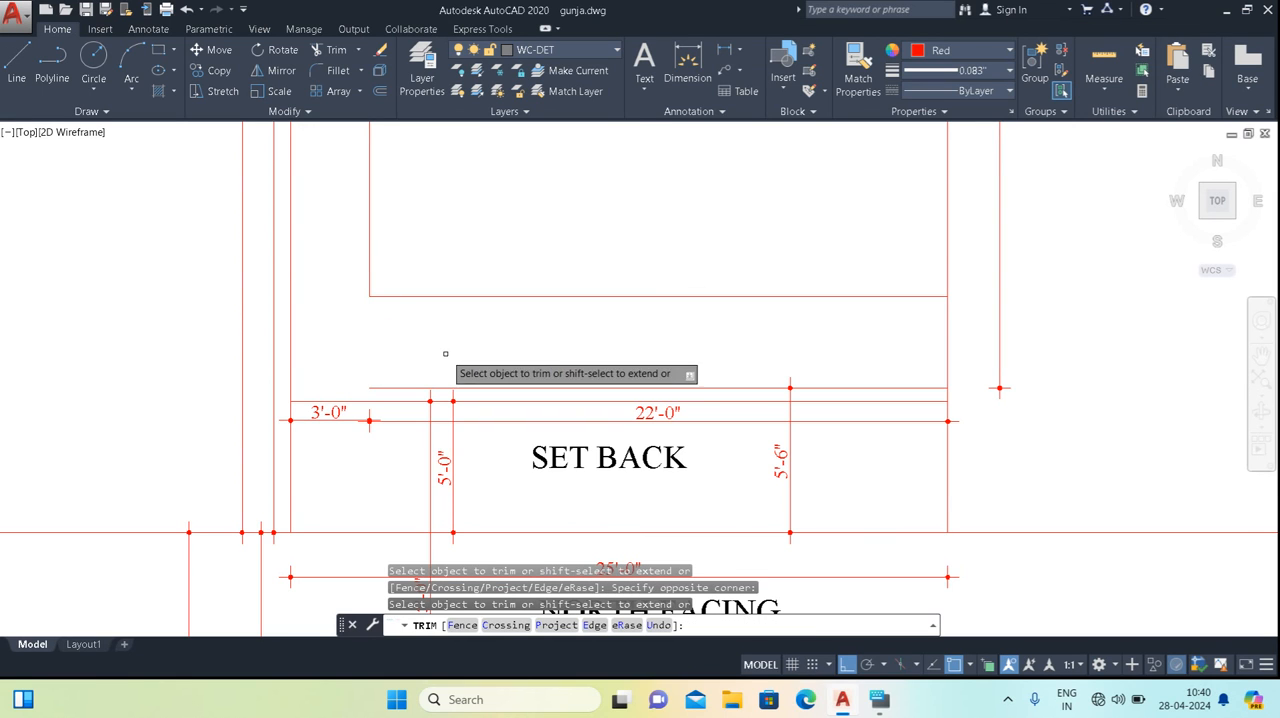
key(Escape)
Erase the old front line of the built-up area, just above the 22'-0" dimension.
click(534, 388)
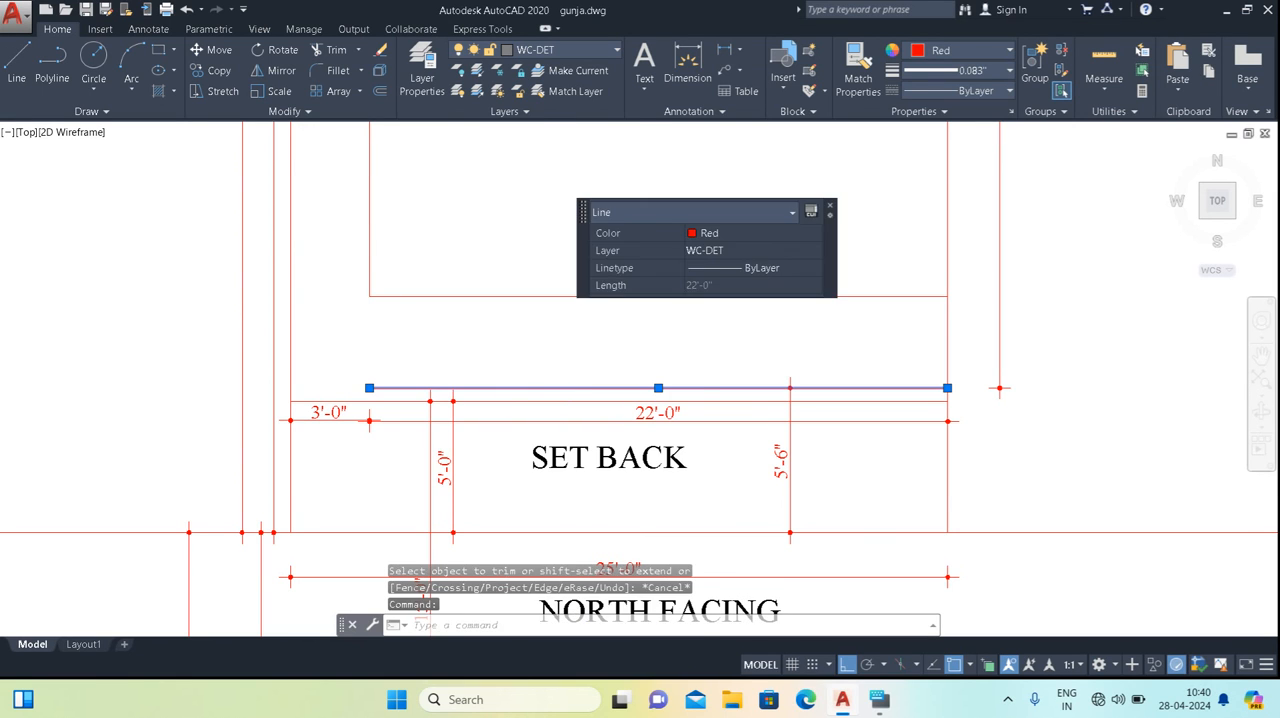
right_click(534, 388)
click(560, 370)
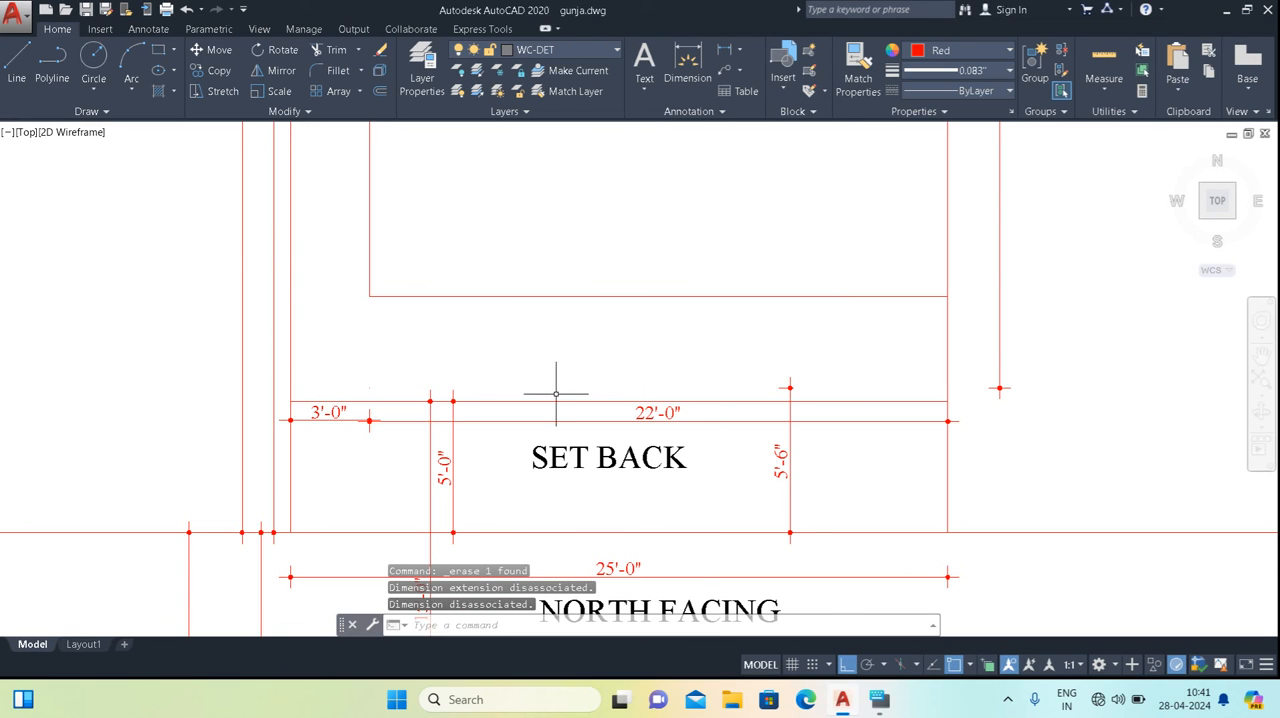
Erase the remaining line above SET BACK together with the 22'-0", 5'-0" and 15'-0" dimensions attached around it.
click(527, 384)
click(412, 451)
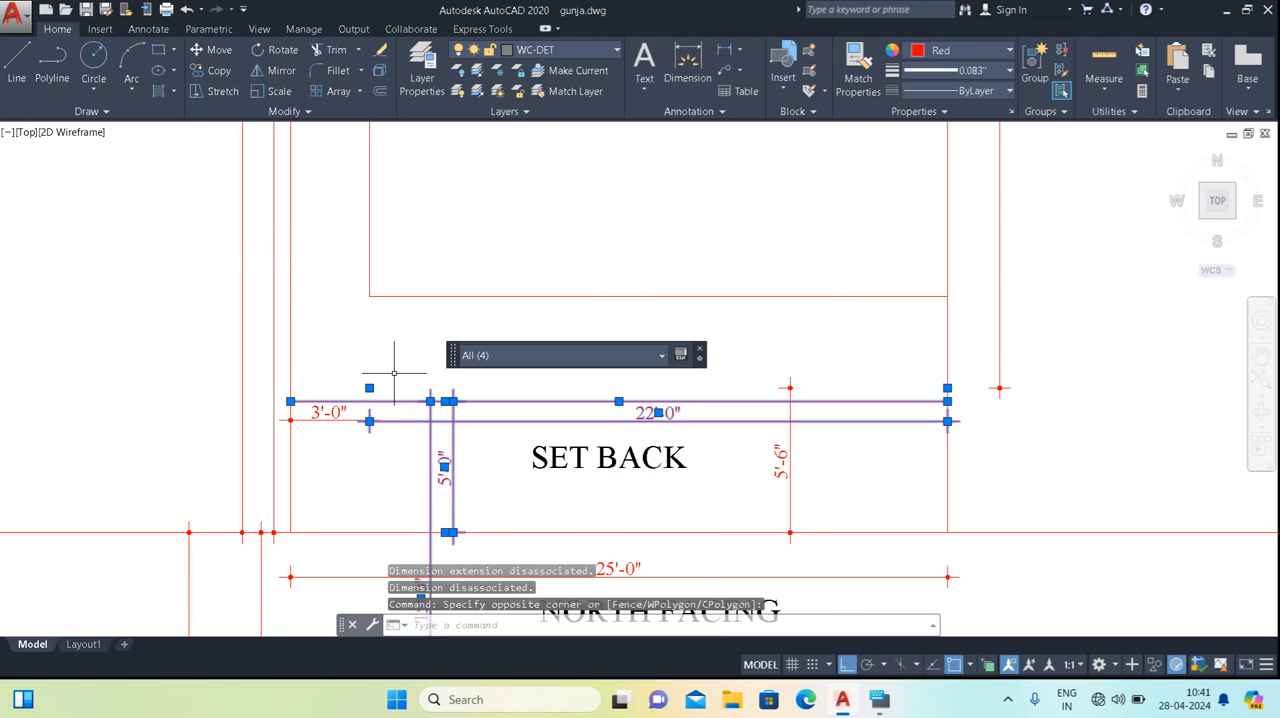
right_click(398, 405)
click(460, 396)
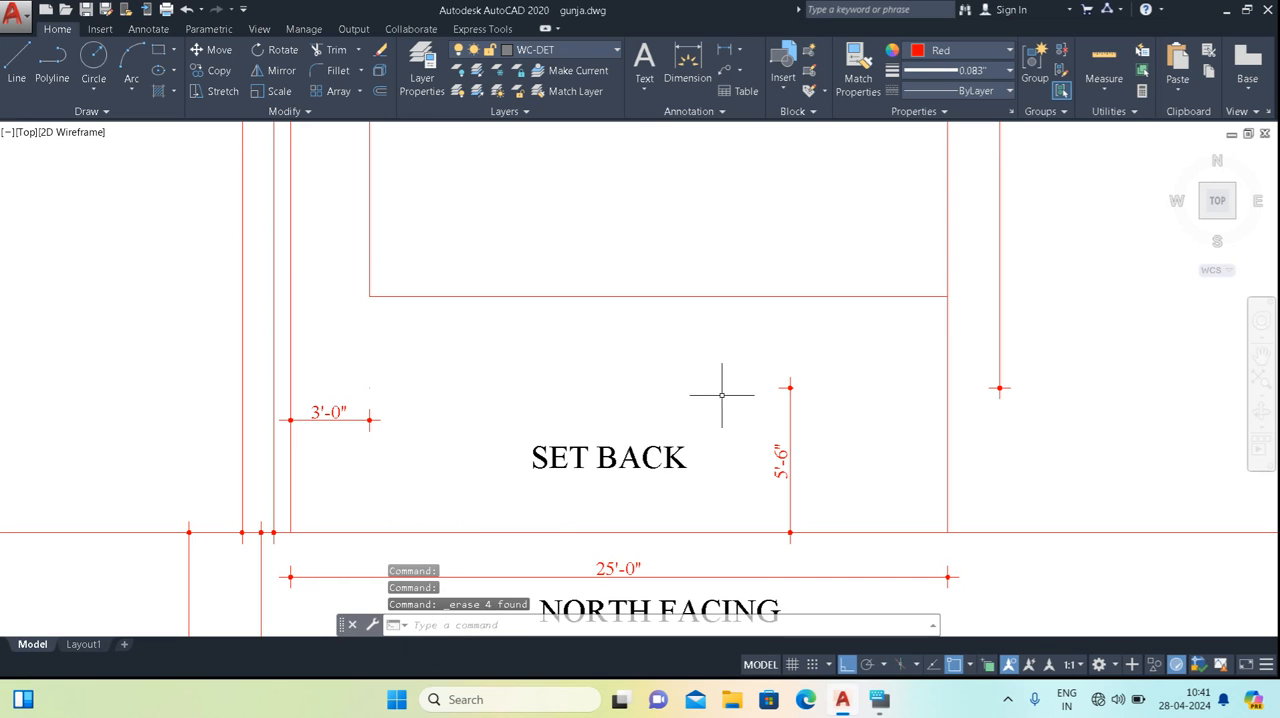
Erase the SET BACK label together with the 3'-0" and 5'-6" dimensions in the front setback.
click(818, 357)
click(391, 450)
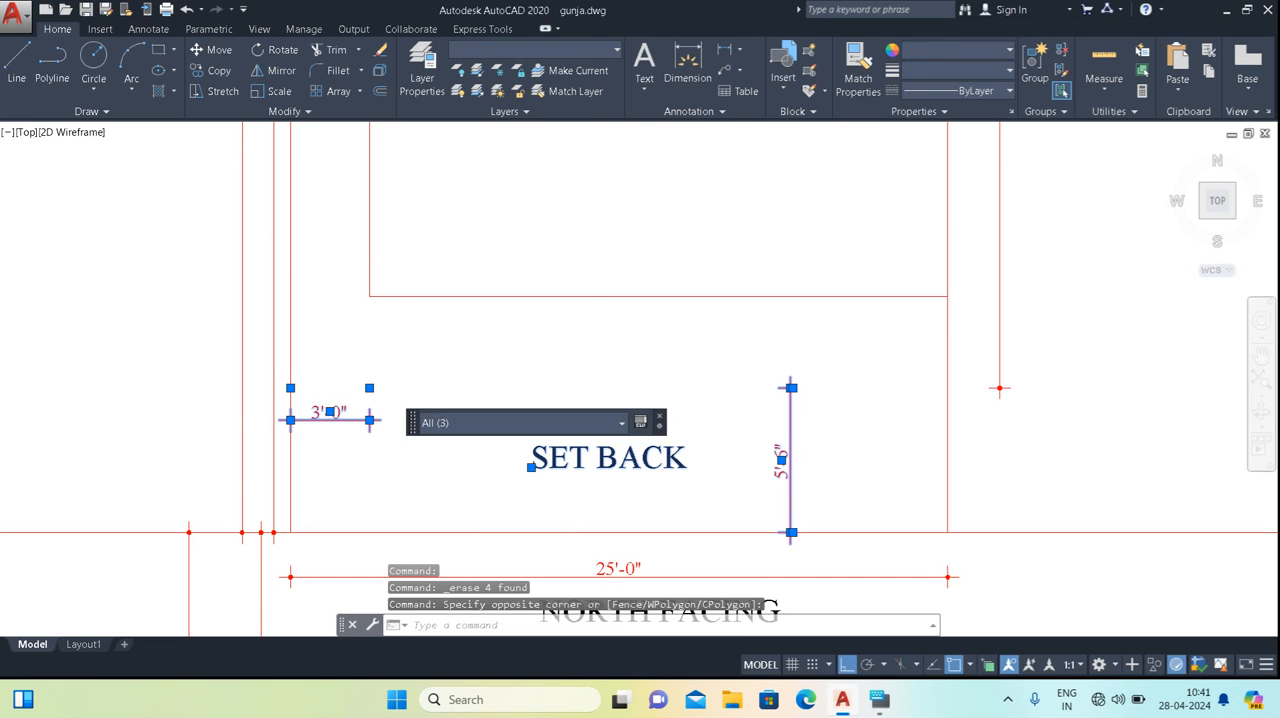
right_click(399, 410)
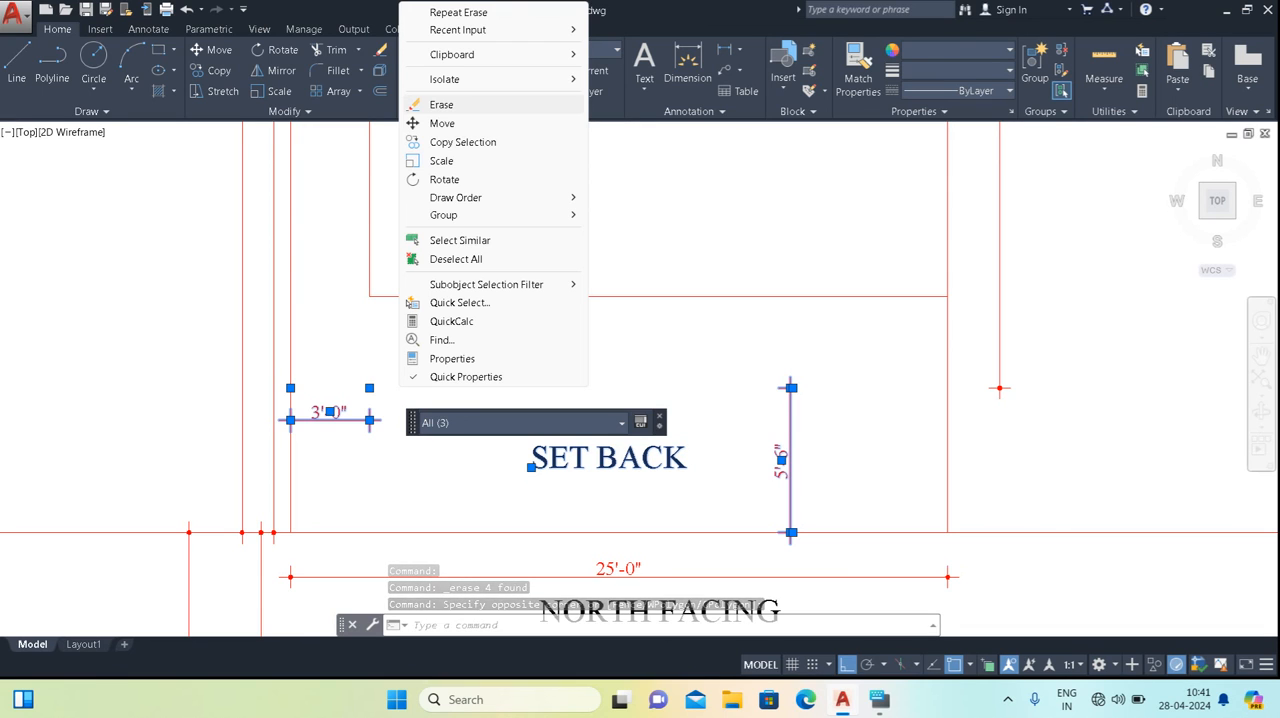
click(441, 104)
Add an aligned dimension for the front setback depth, from the built-up area's front line to the plot's road-side line, placed along the inner side line.
scroll(497, 339, down, 2)
text(DIMA)
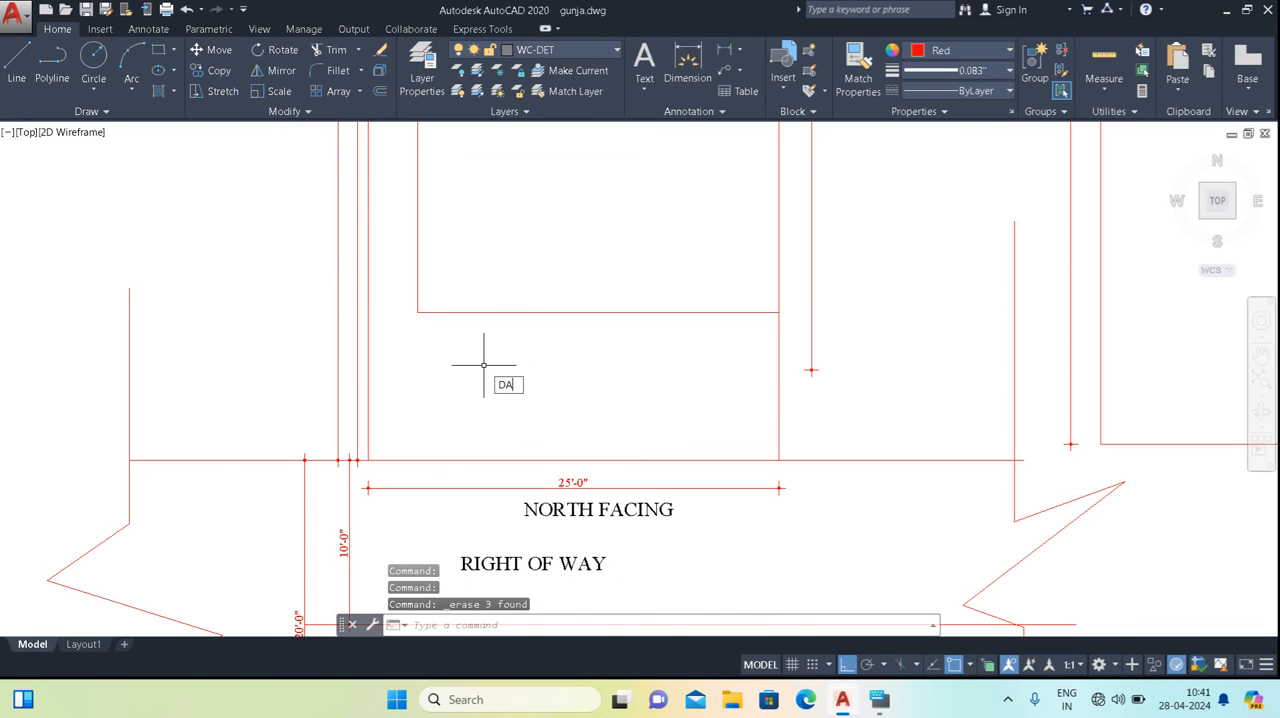
text(L)
key(Return)
click(463, 312)
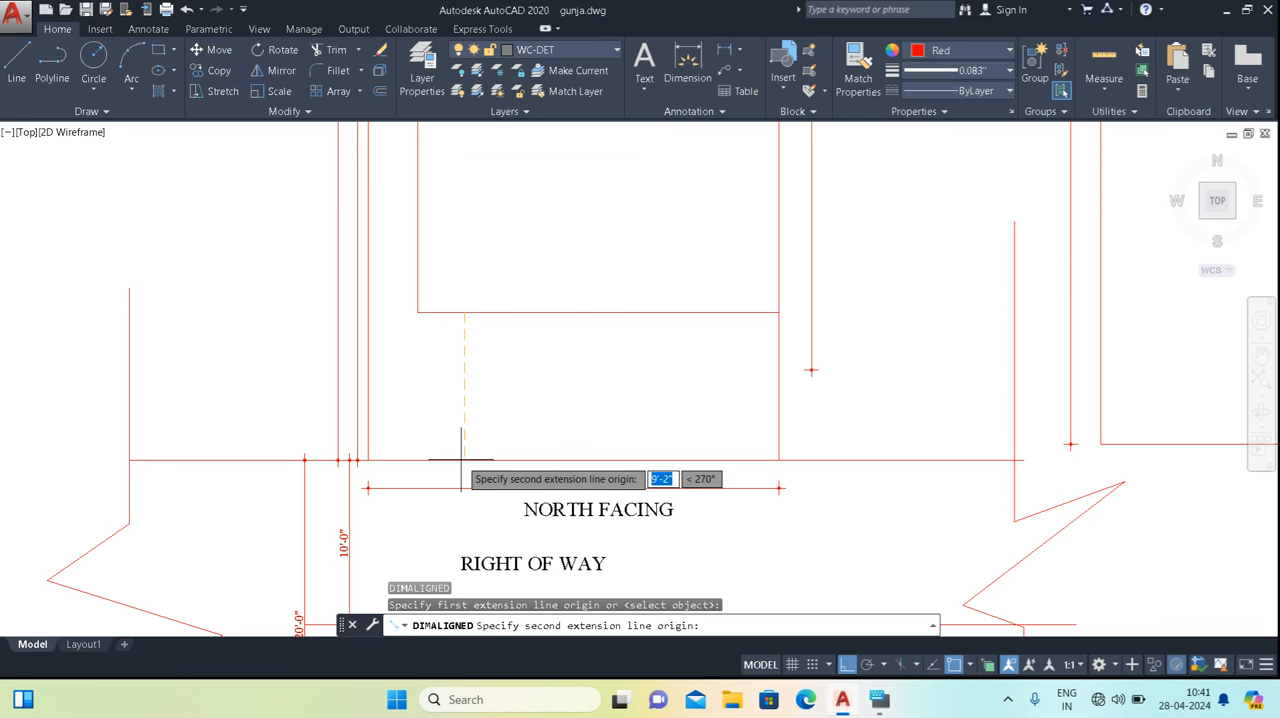
click(463, 460)
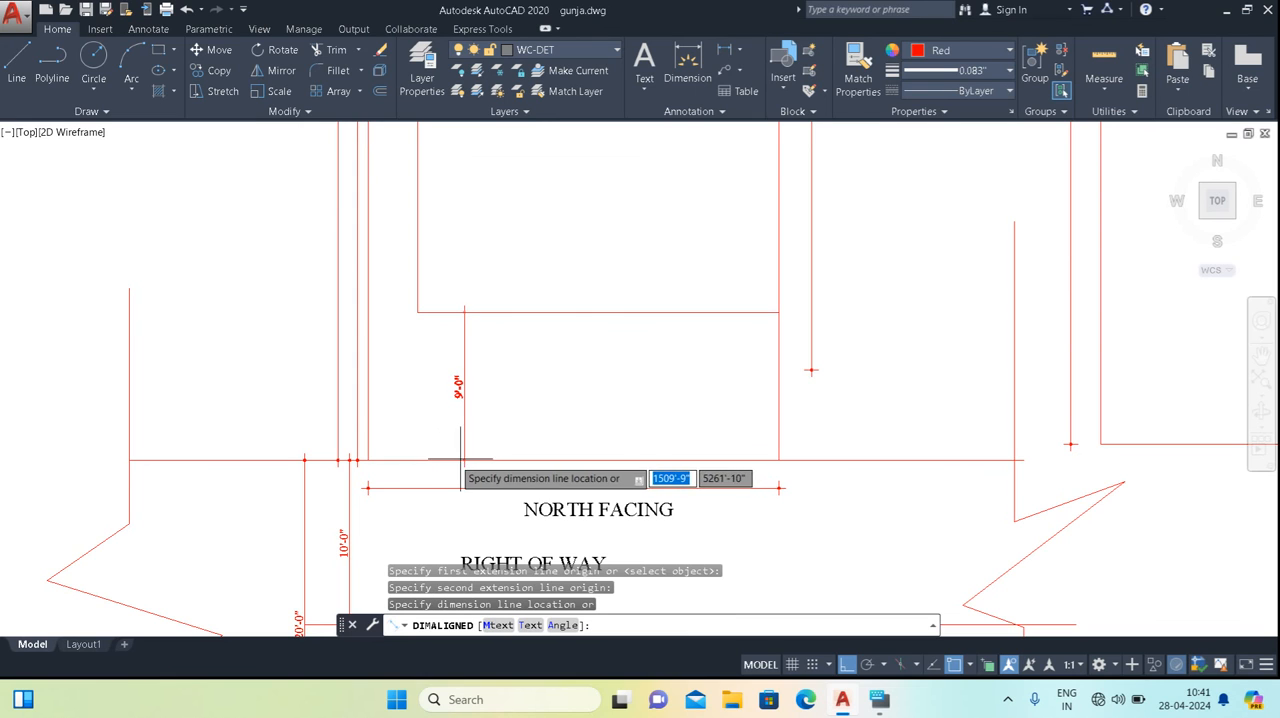
click(420, 488)
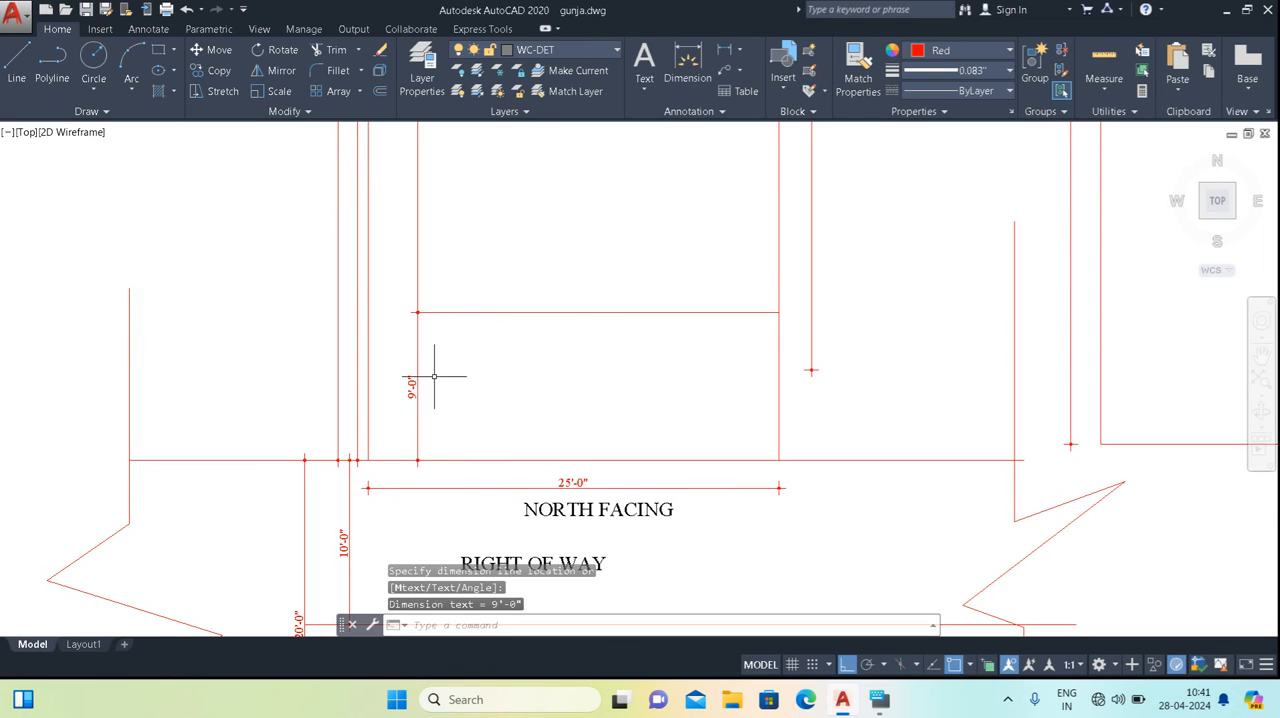
Examine the front setback depth against the built-up area and its surrounding dimensions.
scroll(430, 374, up, 2)
scroll(440, 390, down, 3)
scroll(471, 400, up, 1)
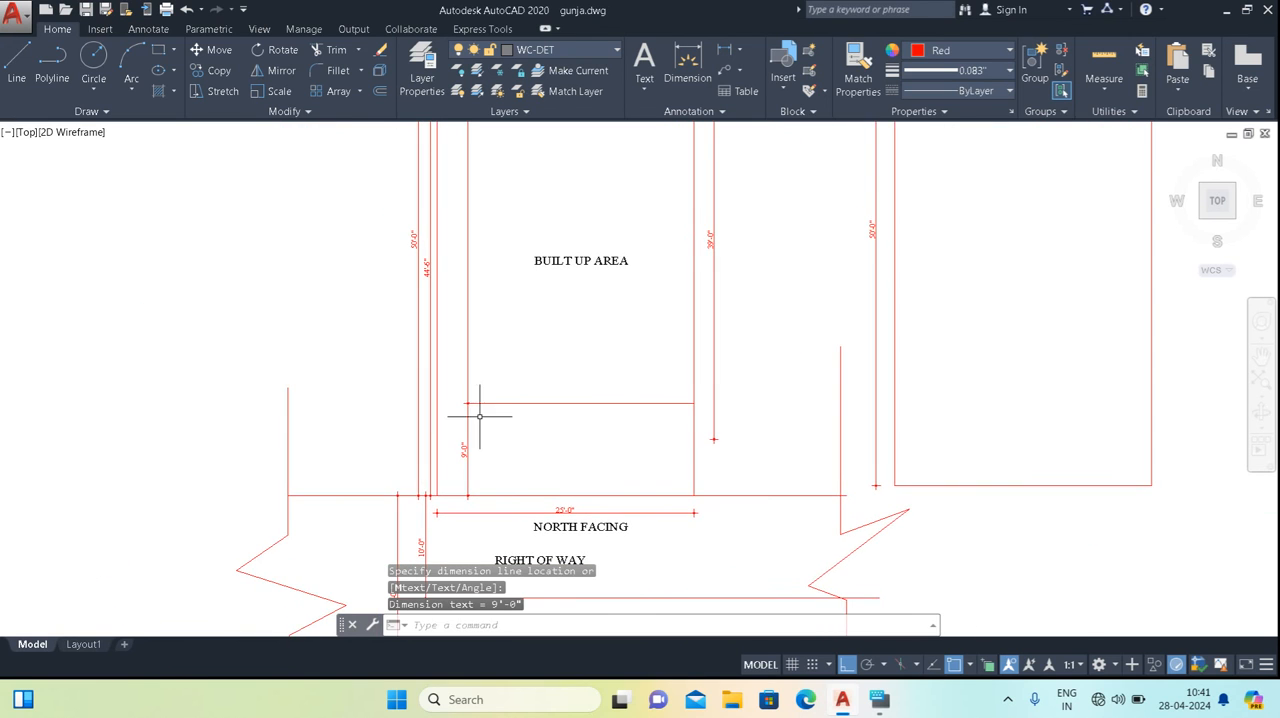
scroll(471, 409, up, 2)
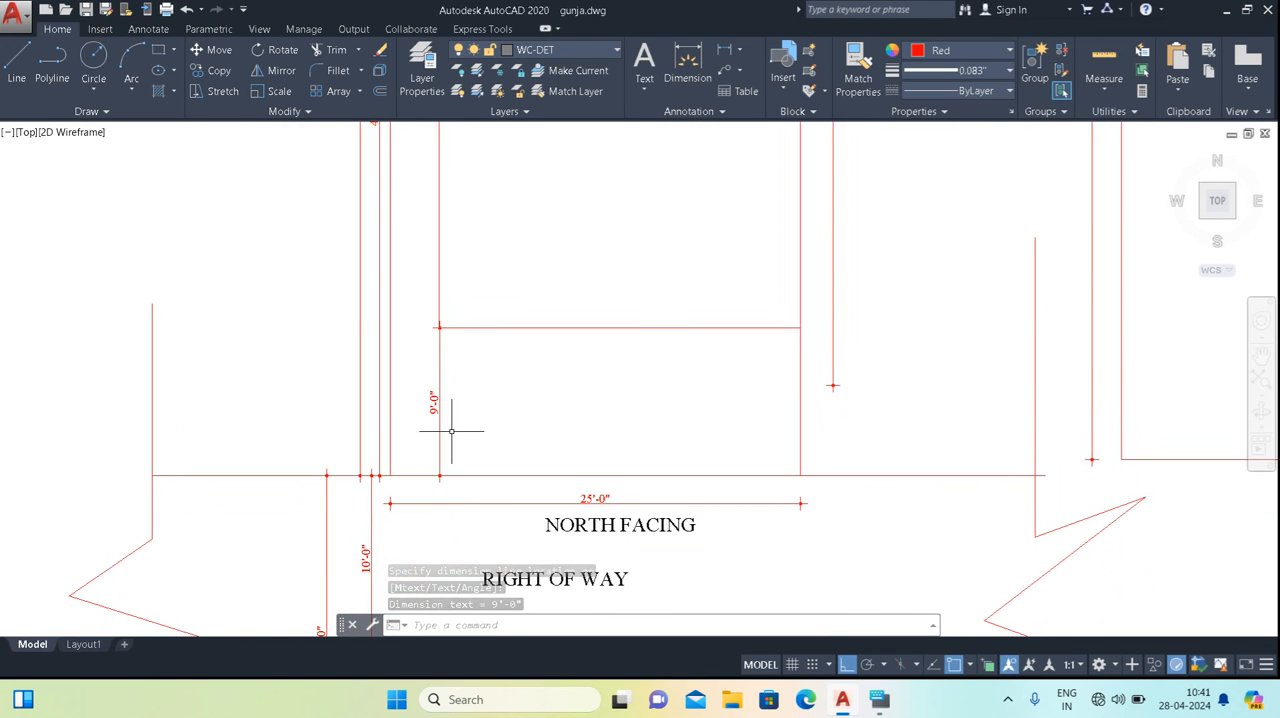
scroll(543, 343, down, 4)
mouse_move(543, 343)
middle_down()
mouse_move(584, 444)
mouse_move(571, 480)
middle_up()
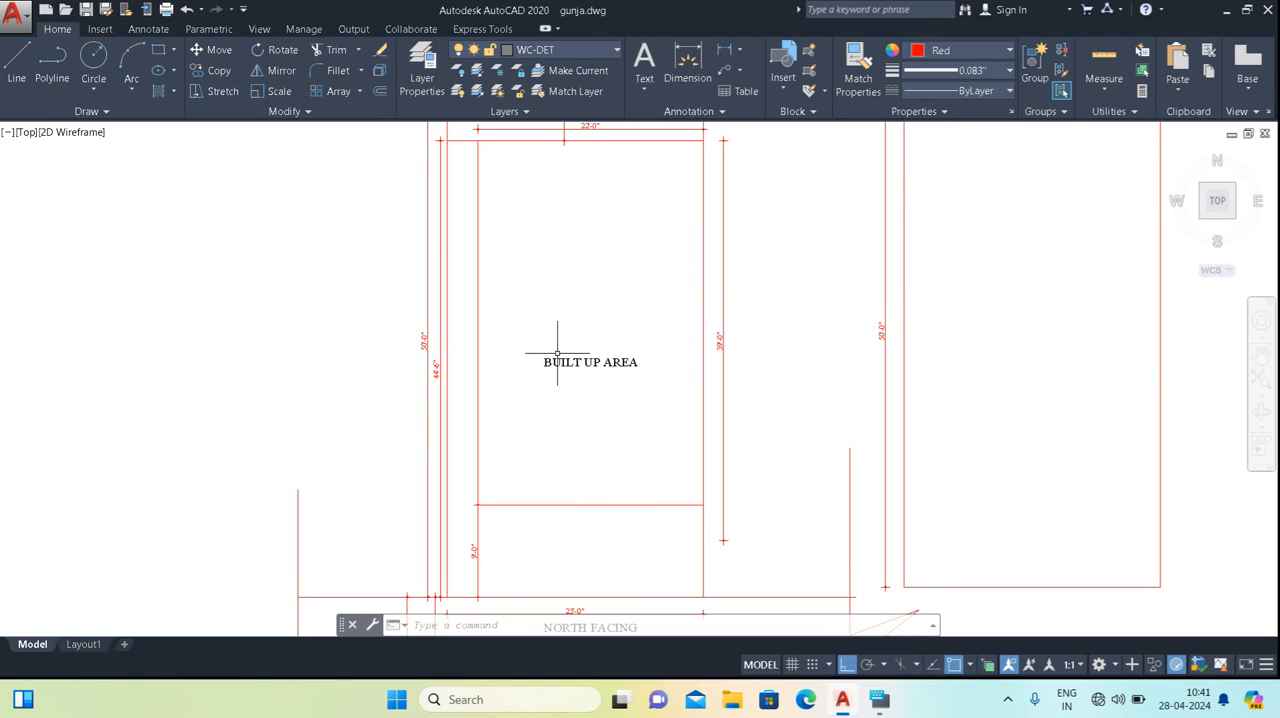
scroll(557, 351, down, 2)
scroll(543, 393, up, 2)
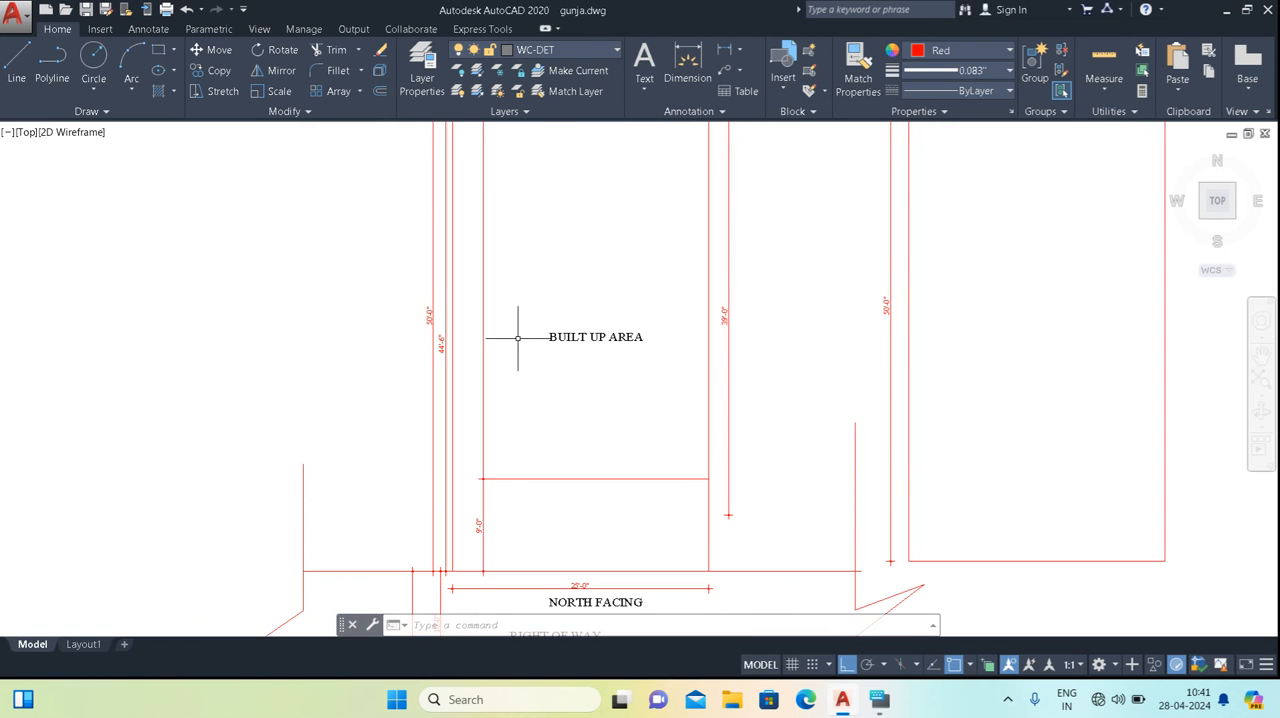
middle_drag(517, 337, 519, 422)
scroll(505, 220, up, 2)
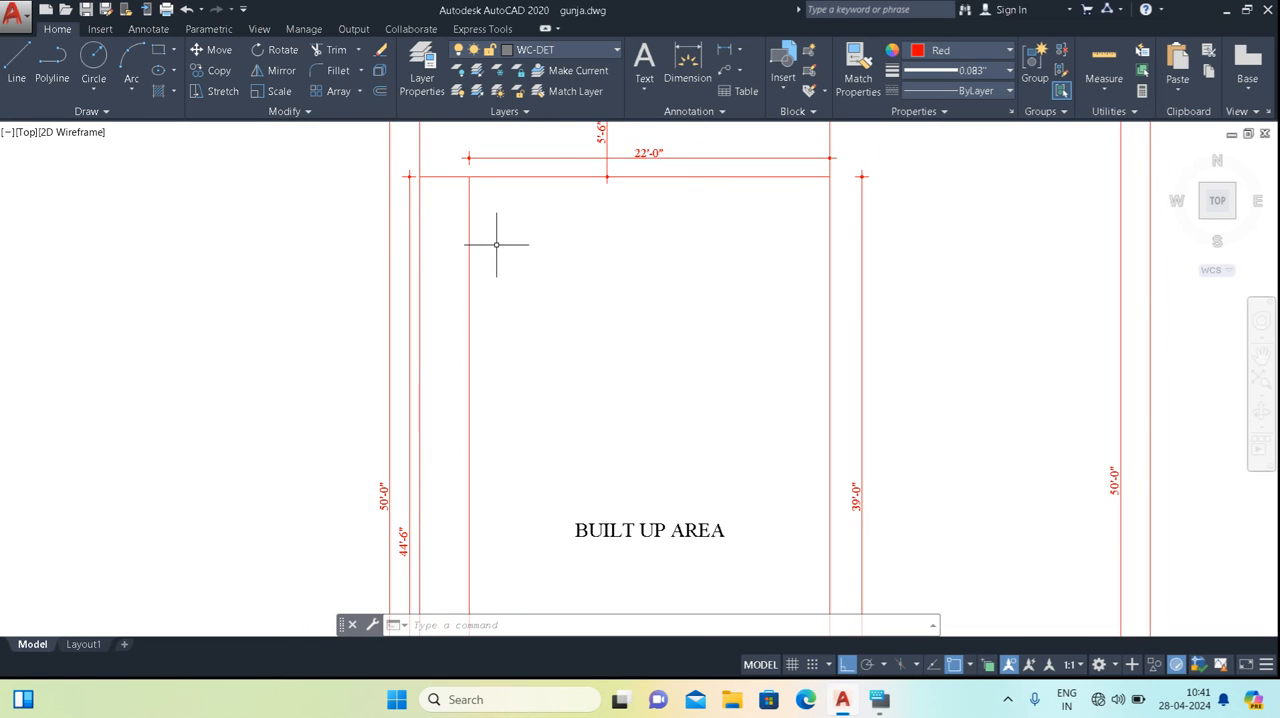
scroll(496, 244, down, 1)
middle_drag(549, 501, 499, 341)
Offset the built-up area's front line 3'-6" outward, towards the road.
scroll(512, 412, up, 4)
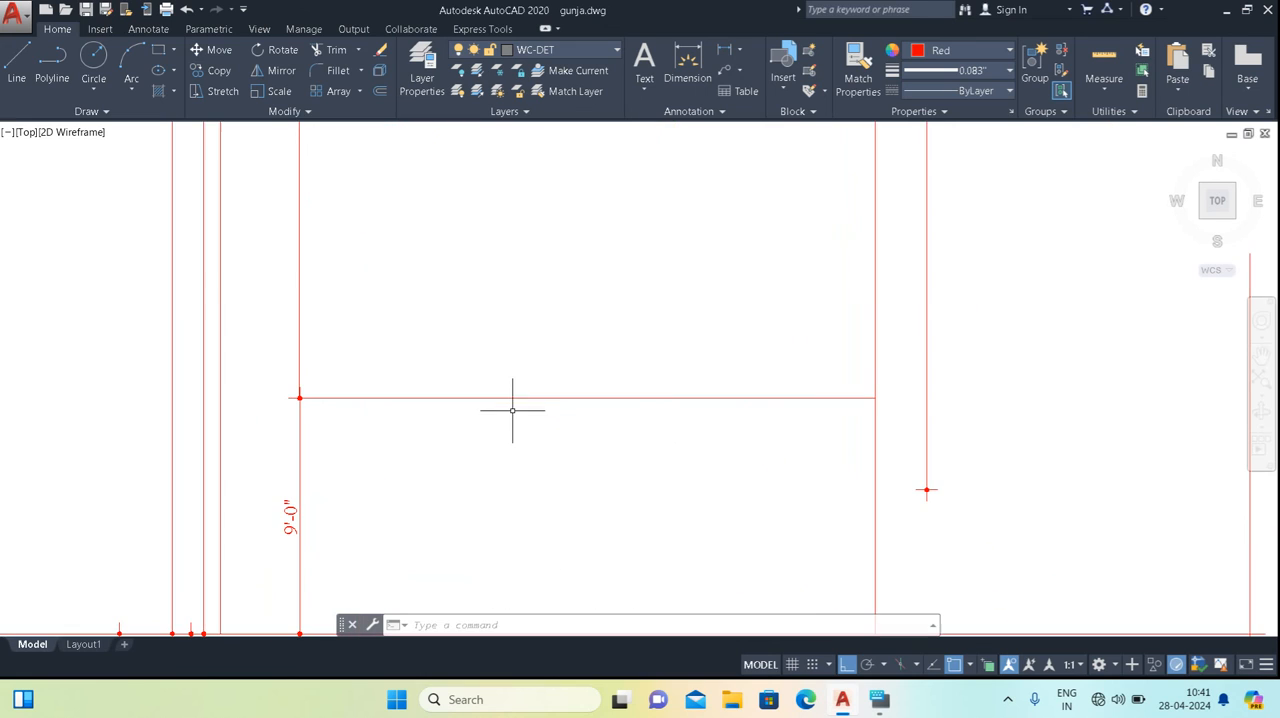
text(o)
key(Return)
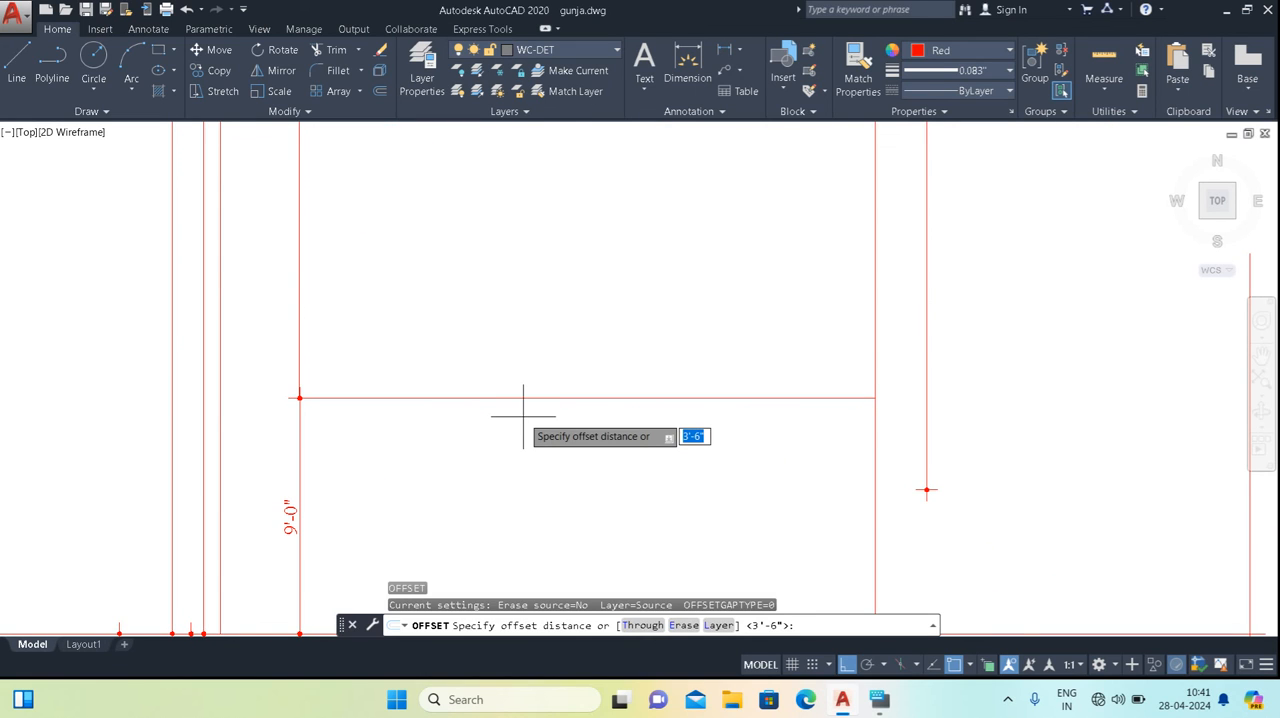
key(Return)
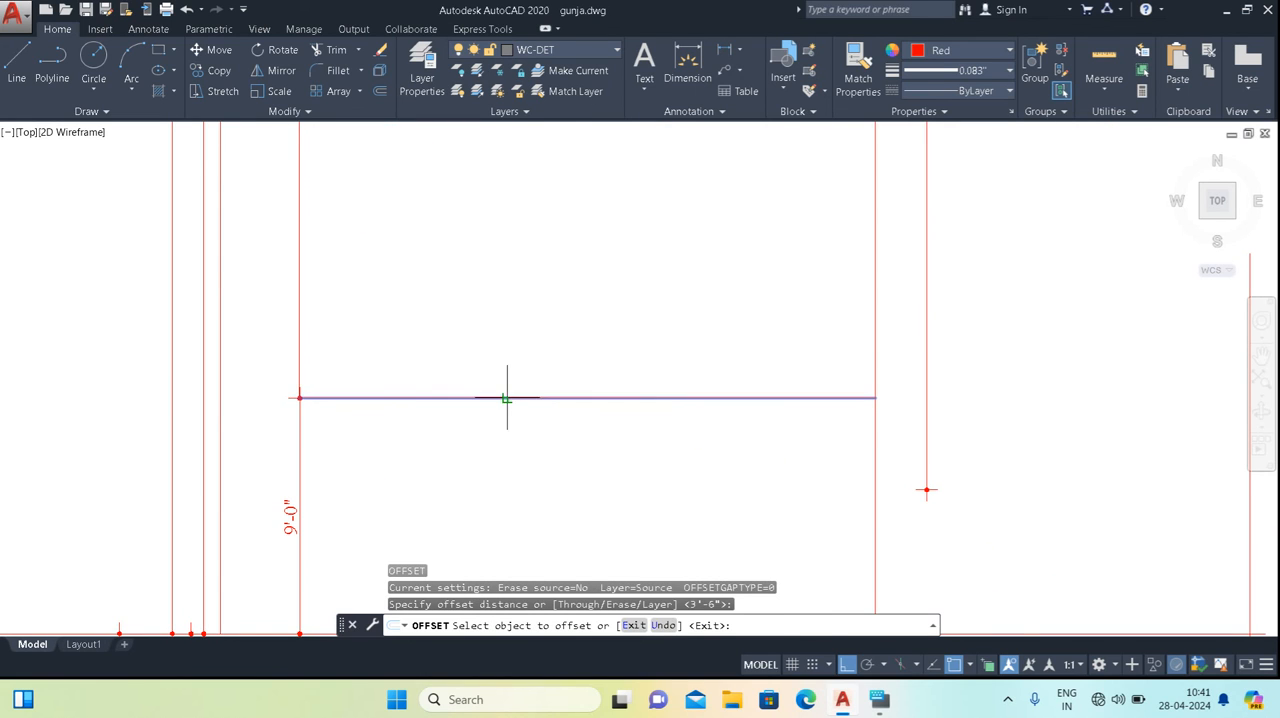
click(507, 398)
click(509, 434)
key(Escape)
Erase the inner of the two front lines, the one nearer the BUILT UP AREA label.
scroll(515, 434, down, 4)
mouse_move(523, 434)
middle_down()
mouse_move(526, 398)
mouse_move(562, 459)
middle_up()
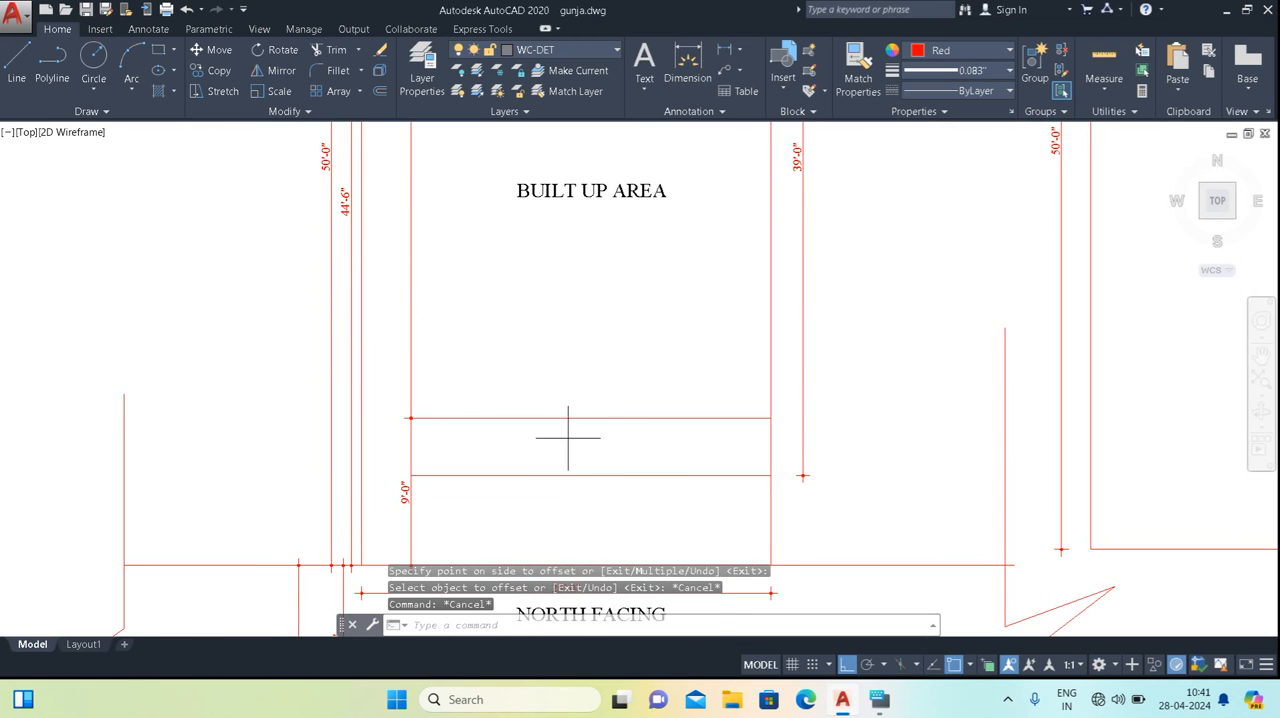
click(540, 418)
right_click(531, 384)
click(576, 370)
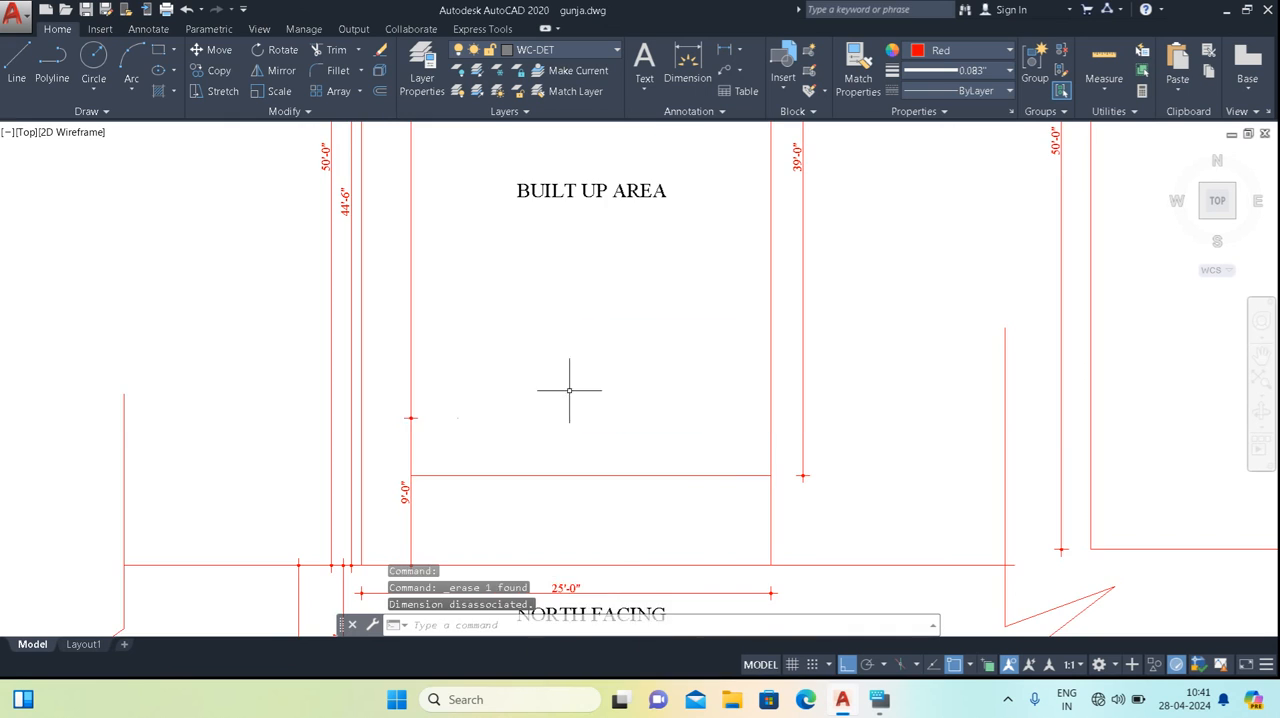
Review the whole plot layout, checking the built-up area, the setbacks and the right of way.
scroll(560, 393, down, 4)
scroll(545, 330, up, 2)
scroll(560, 390, down, 4)
middle_drag(571, 419, 502, 350)
scroll(516, 401, up, 2)
middle_drag(516, 401, 622, 540)
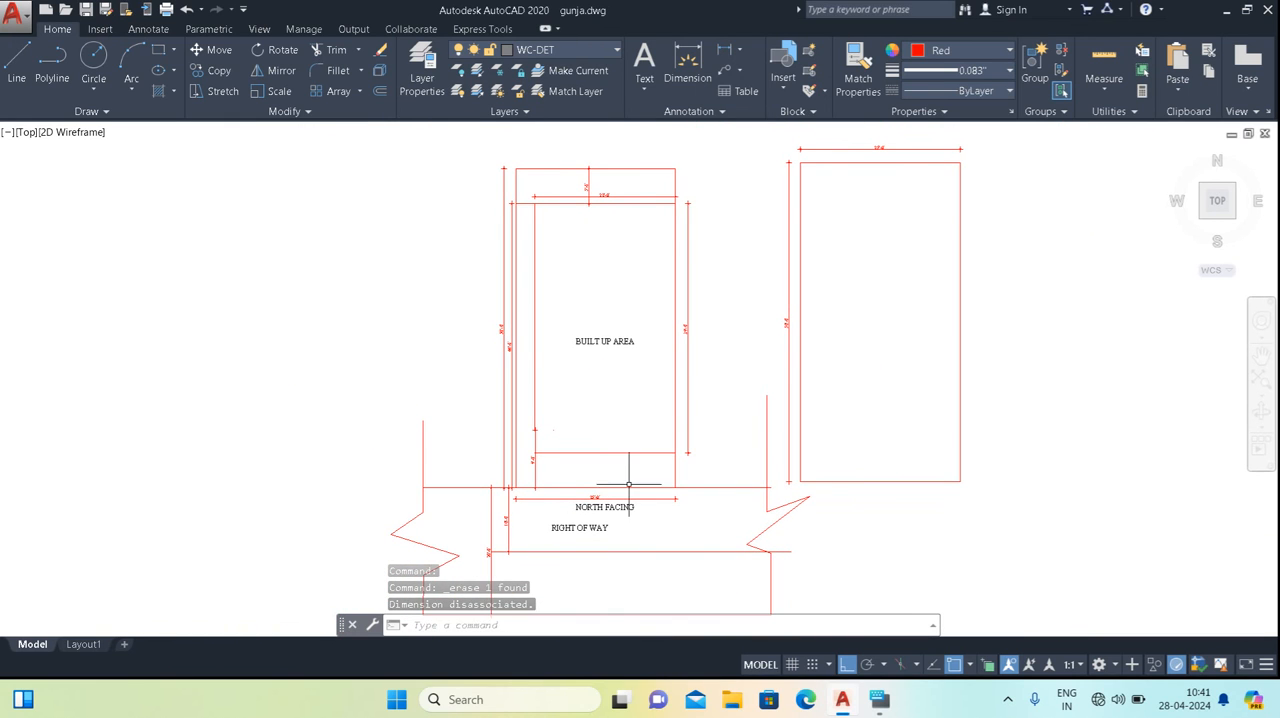
scroll(584, 353, up, 2)
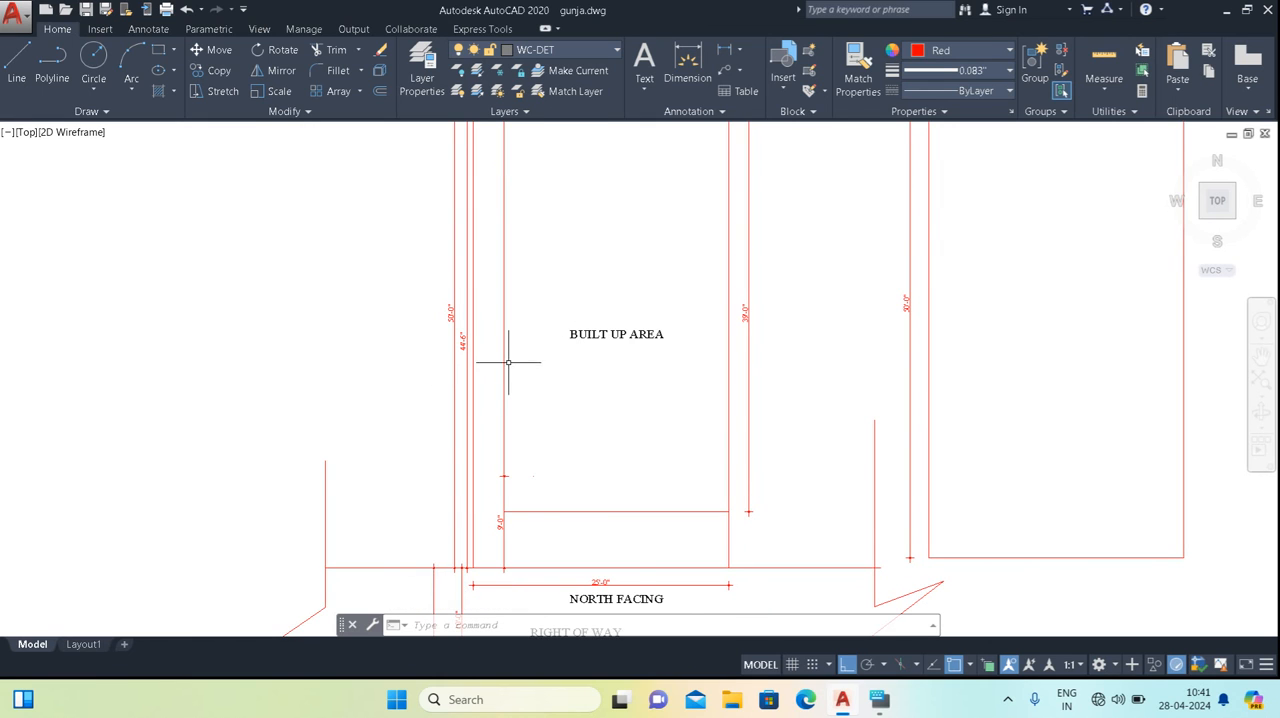
mouse_move(589, 486)
middle_down()
mouse_move(517, 520)
mouse_move(508, 540)
middle_up()
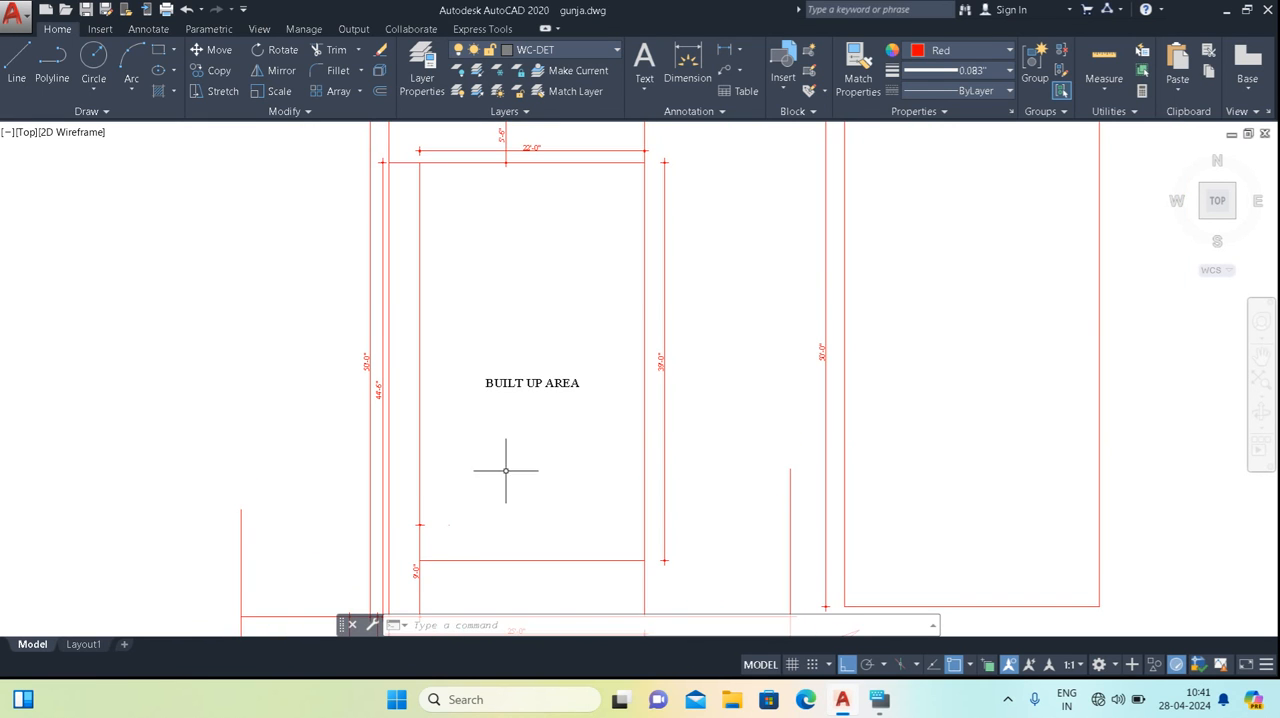
scroll(525, 372, down, 5)
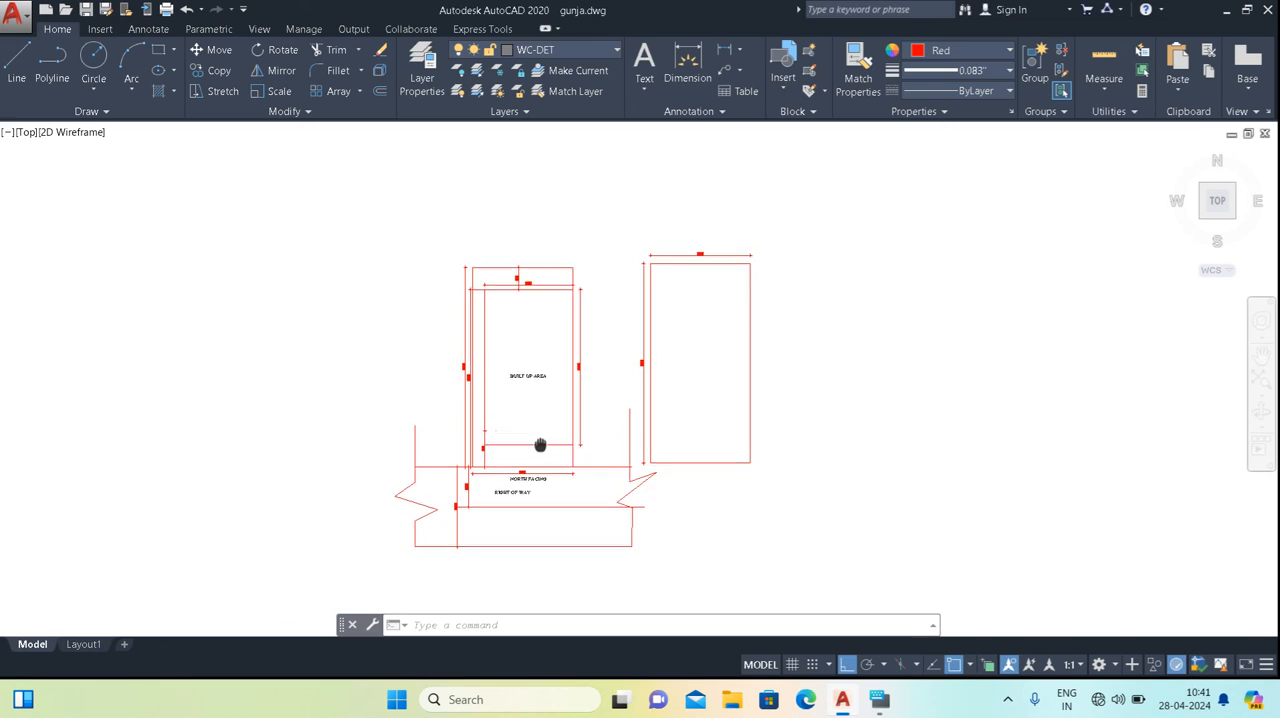
scroll(537, 398, up, 3)
mouse_move(540, 397)
middle_down()
mouse_move(574, 406)
mouse_move(543, 480)
middle_up()
scroll(505, 468, up, 2)
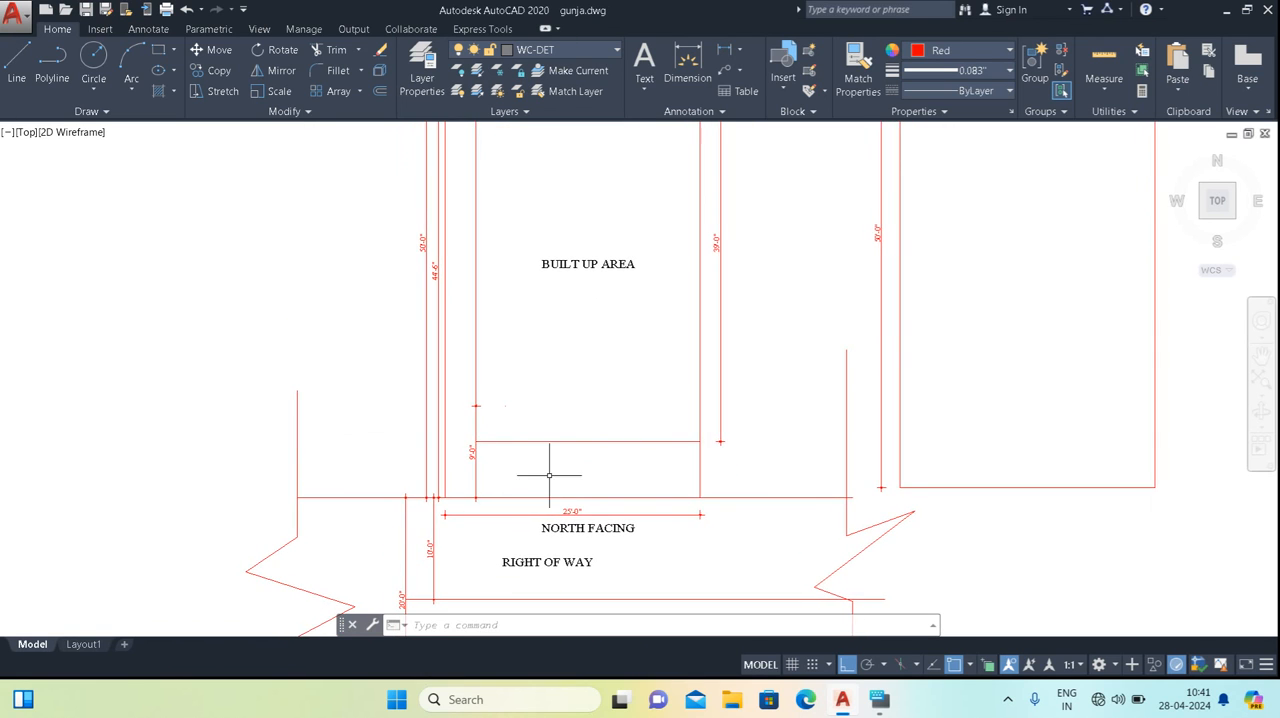
scroll(551, 414, down, 2)
middle_drag(551, 414, 561, 429)
scroll(563, 210, up, 2)
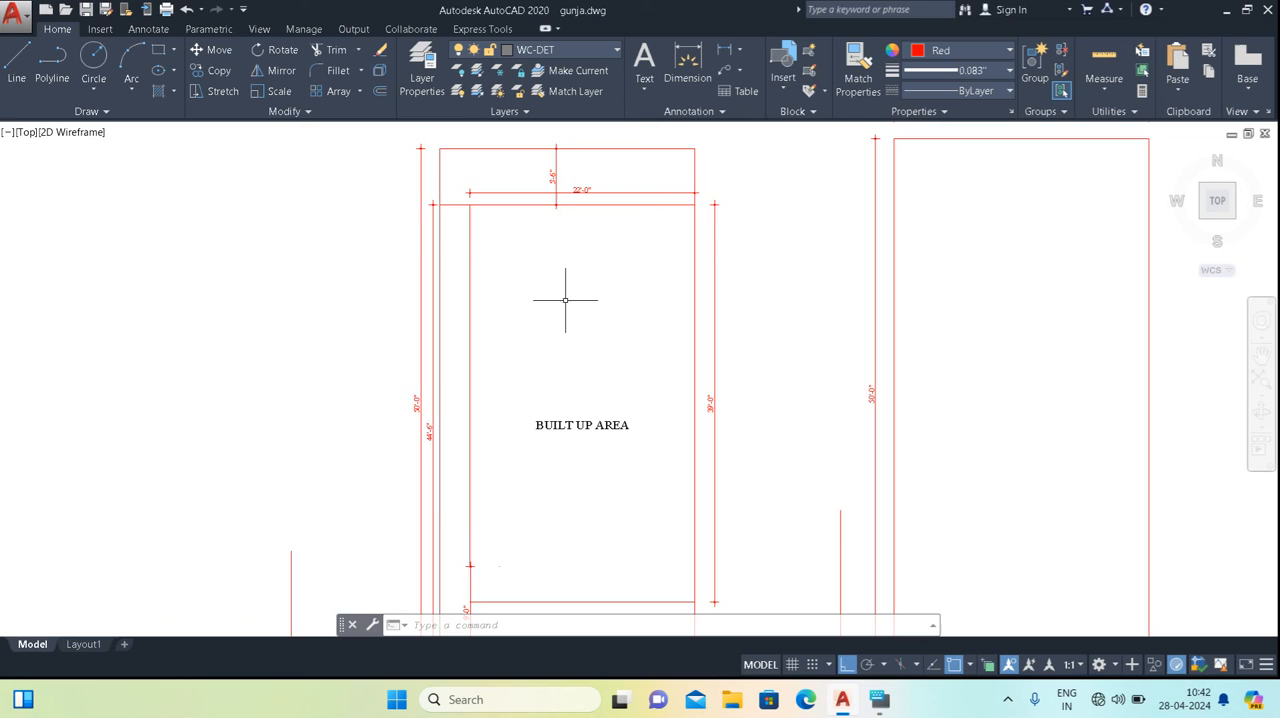
scroll(565, 300, down, 2)
middle_drag(570, 334, 568, 308)
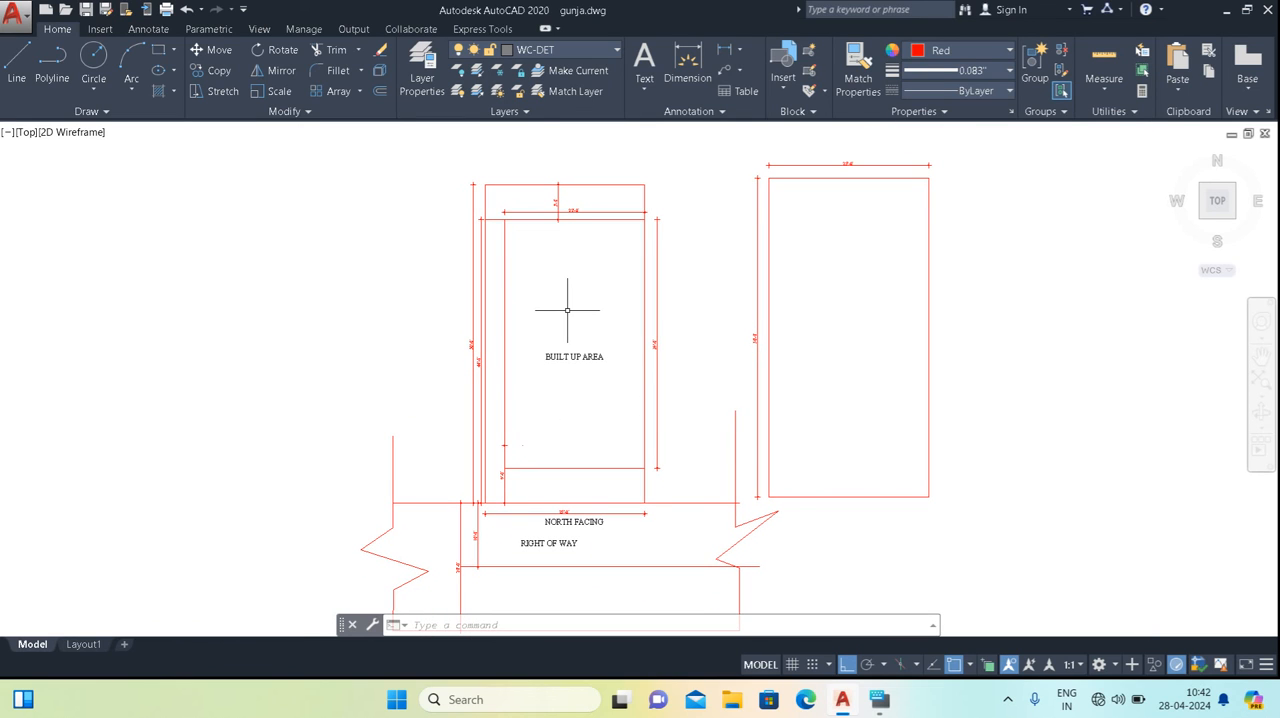